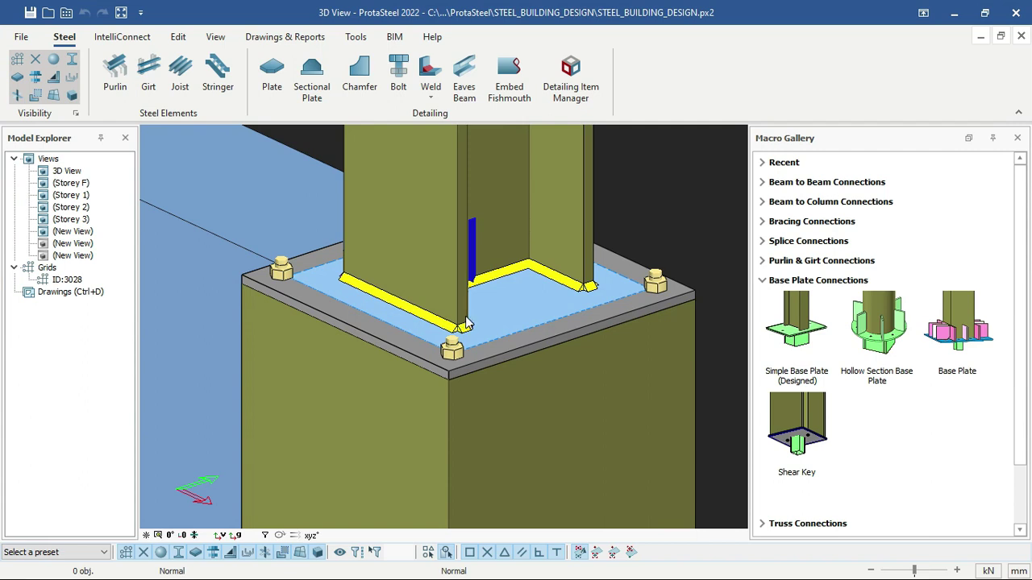
- Examine the column's base plate, anchor bolts and welds on top of the pedestal in the 3D view
scroll(466, 323, "down", 1)
scroll(487, 309, "down", 1)
scroll(463, 321, "up", 3)
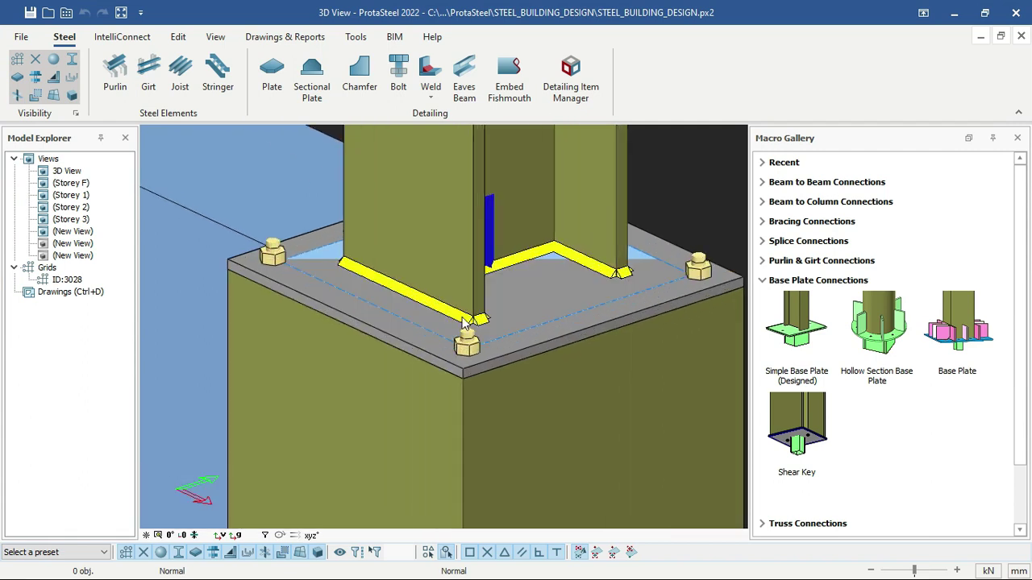
scroll(477, 311, "down", 1)
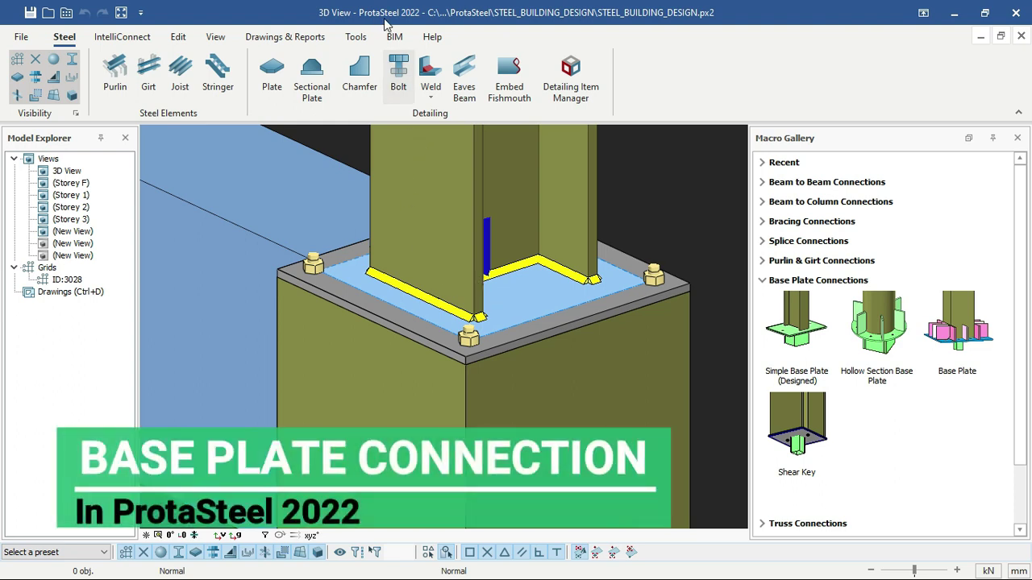
scroll(476, 341, "down", 2)
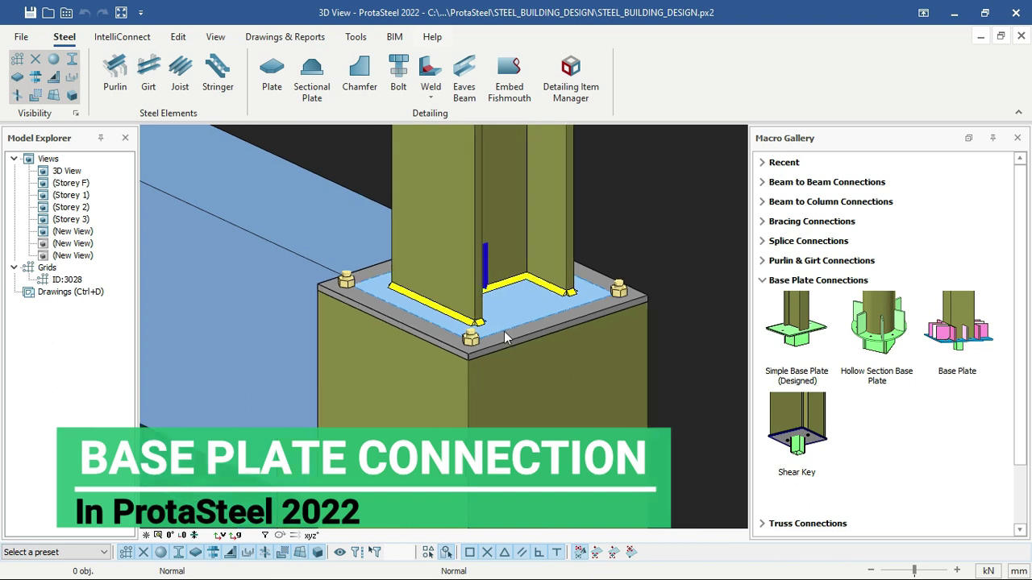
scroll(494, 321, "up", 5)
scroll(475, 315, "down", 4)
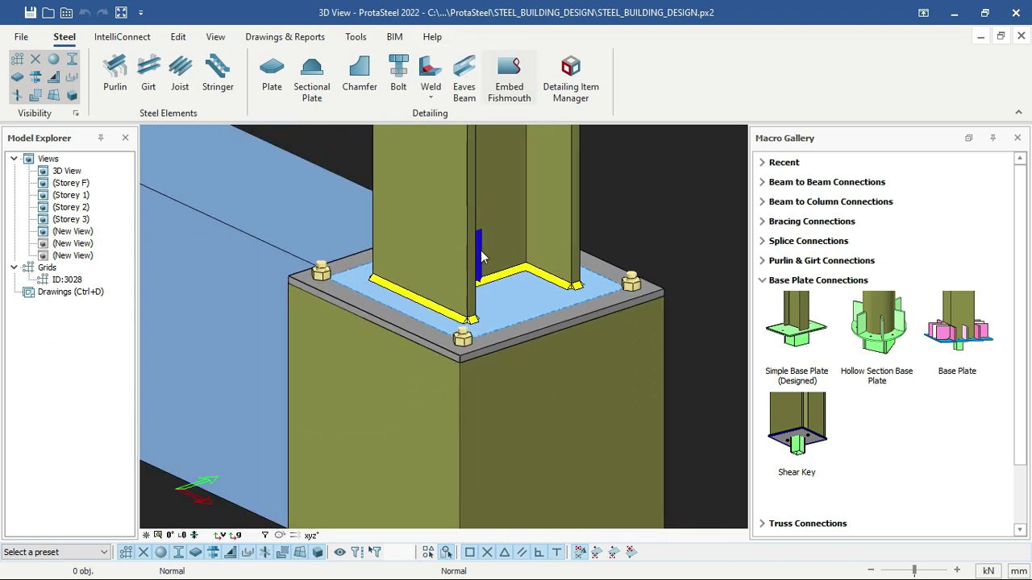
- Switch to ProtaStructure and examine the steel warehouse model's frames, walls and bracing in 3D
left_click(953, 12)
scroll(518, 203, "down", 2)
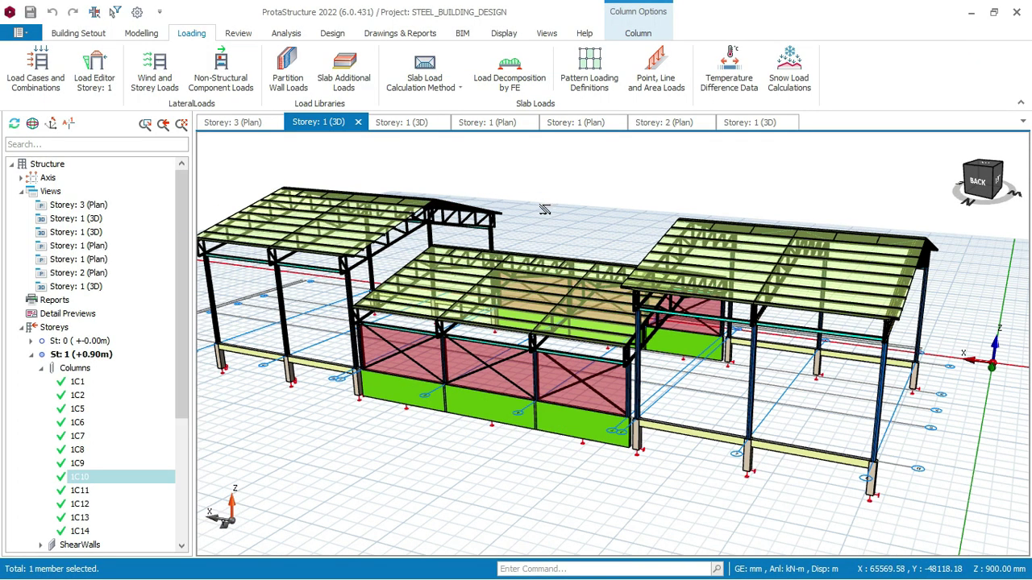
middle_click_drag(580, 249, 611, 232)
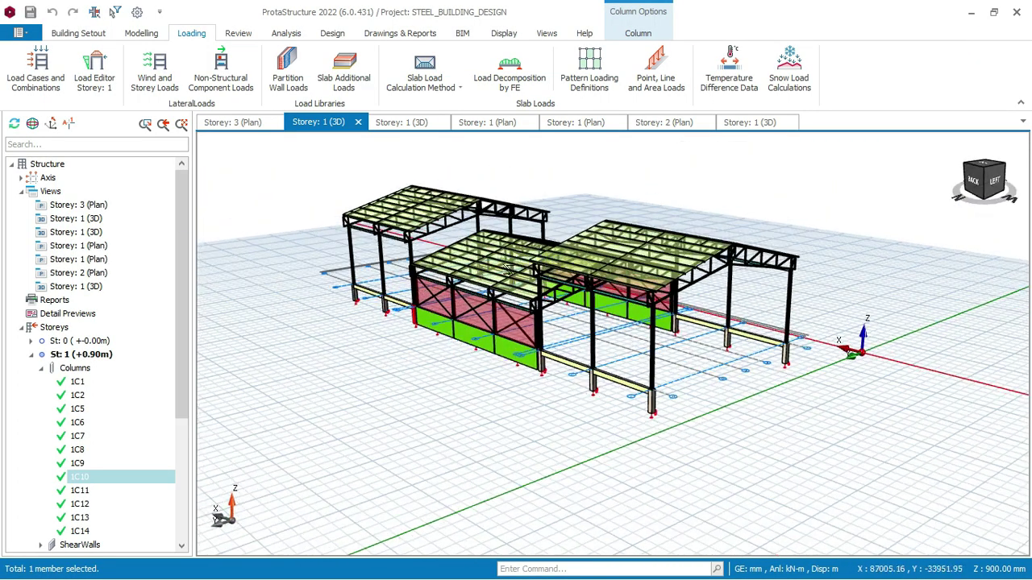
scroll(492, 274, "up", 2)
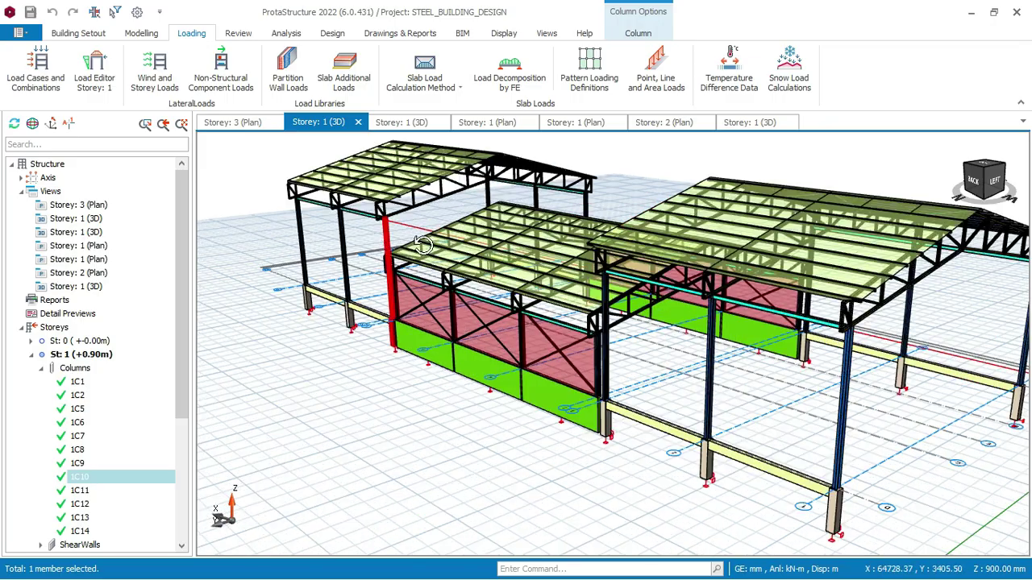
middle_click_drag(424, 246, 468, 233)
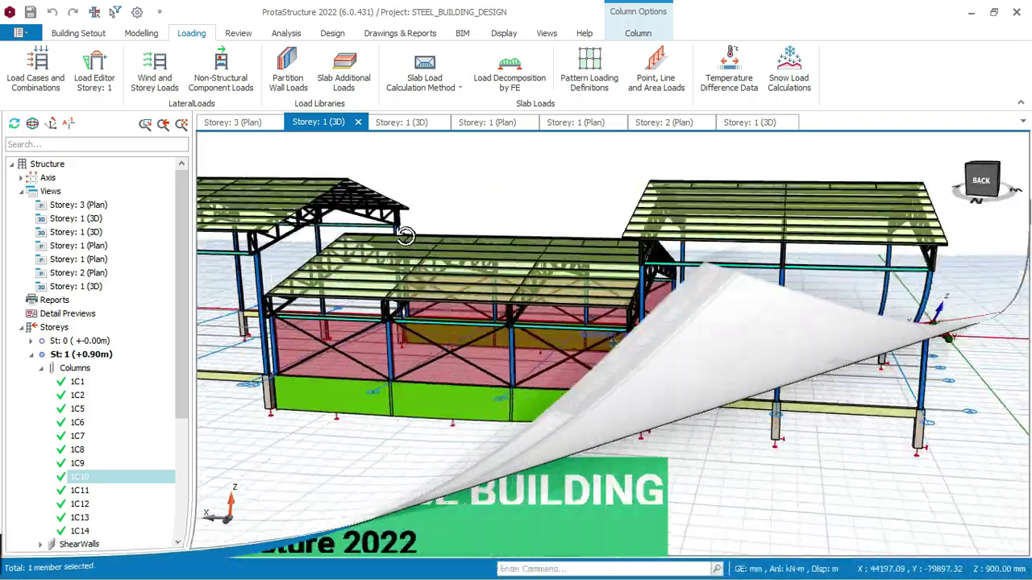
scroll(644, 372, "up", 5)
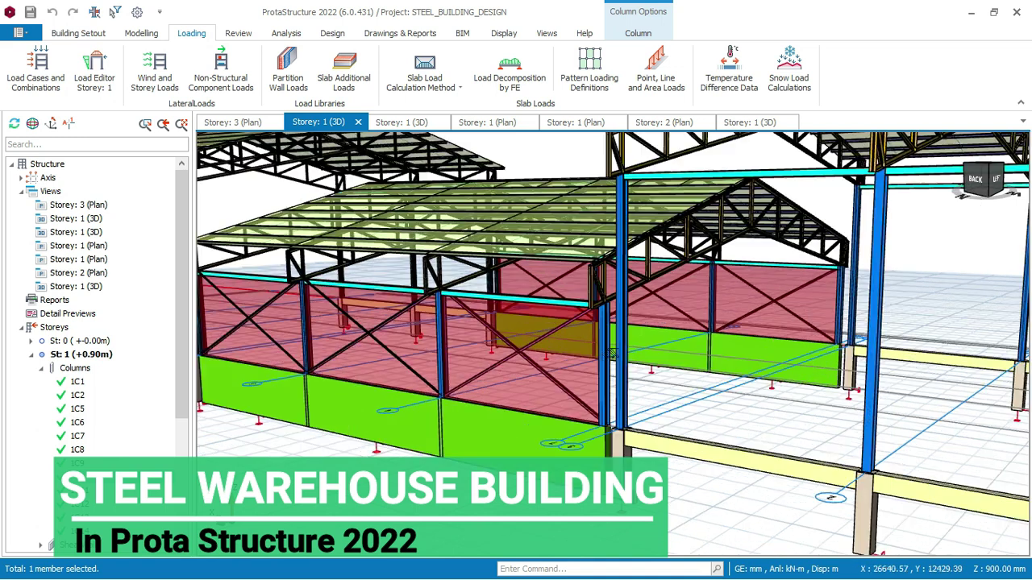
scroll(467, 263, "down", 3)
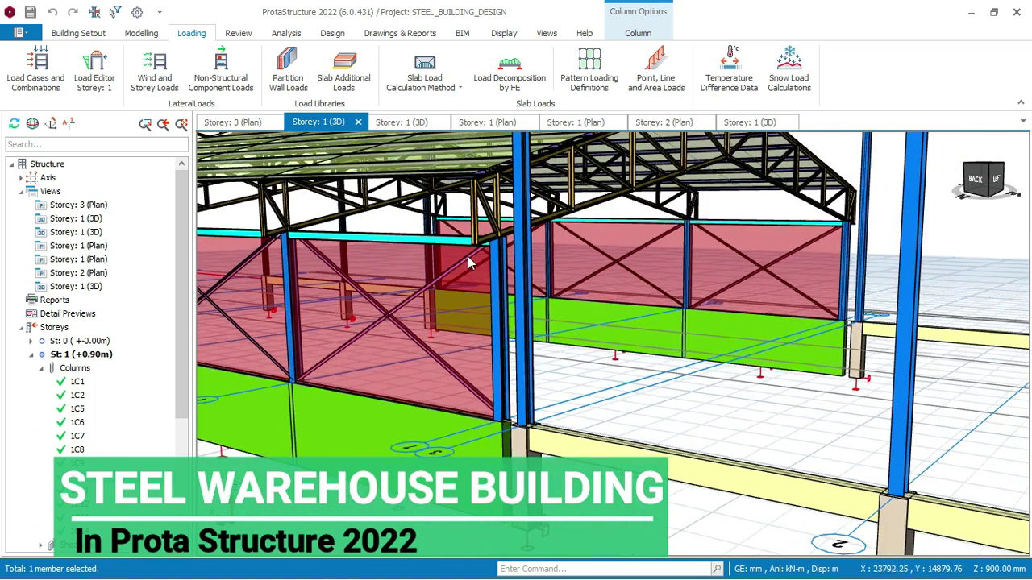
middle_click_drag(769, 233, 591, 297)
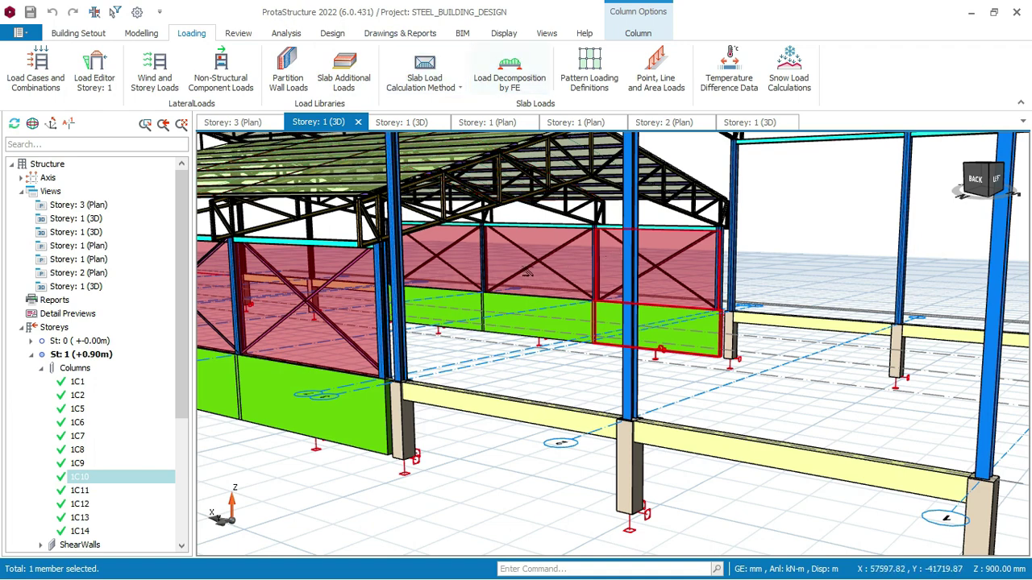
- Examine the warehouse roof's claddings, purlins and trusses from above and up close
scroll(486, 259, "down", 3)
middle_click_drag(588, 264, 600, 379)
scroll(601, 379, "up", 2)
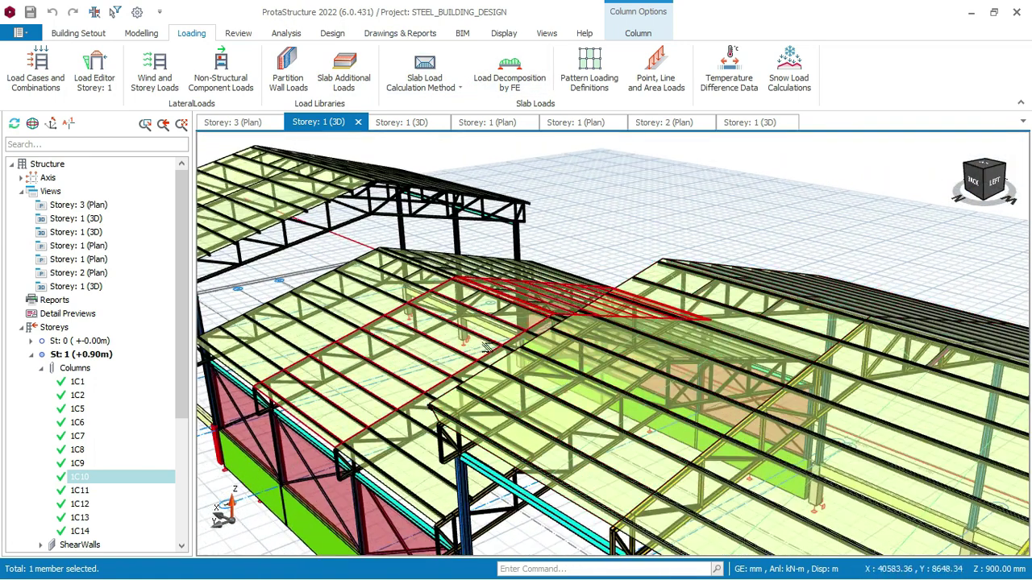
scroll(452, 379, "down", 2)
scroll(613, 287, "up", 5)
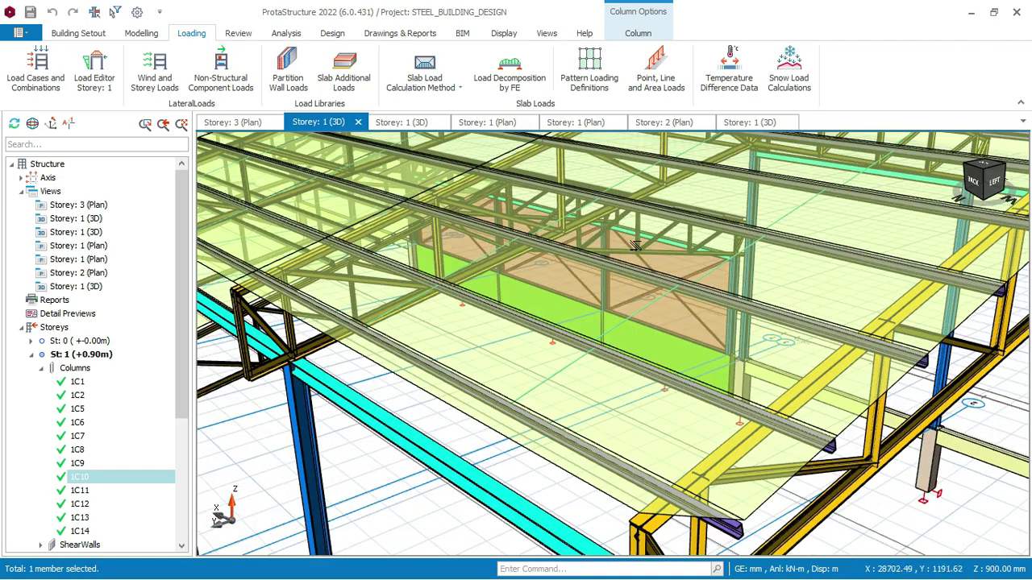
mouse_move(613, 287)
middle_mouse_down()
mouse_move(643, 243)
mouse_move(631, 290)
mouse_move(651, 274)
middle_mouse_up()
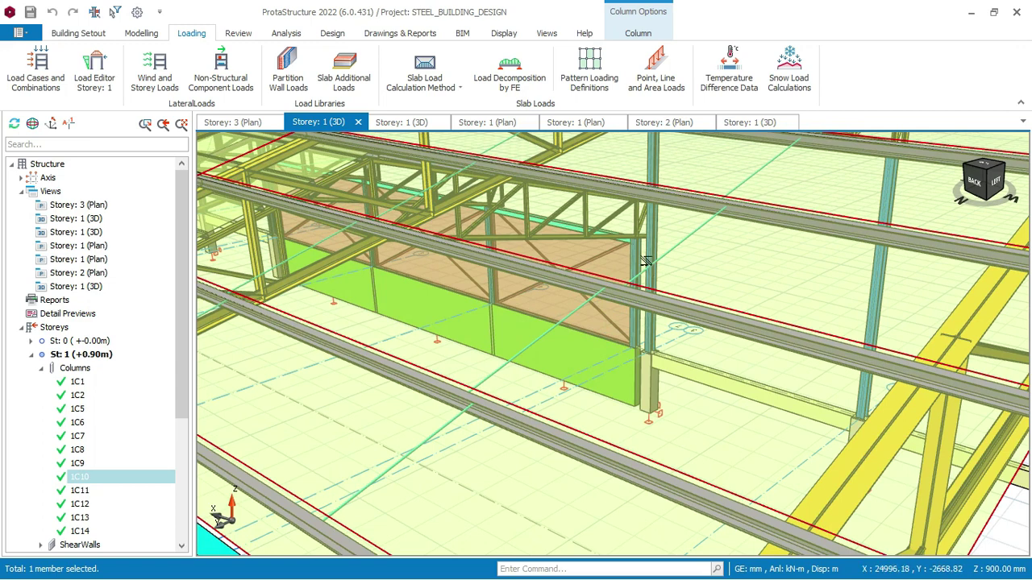
scroll(645, 260, "down", 6)
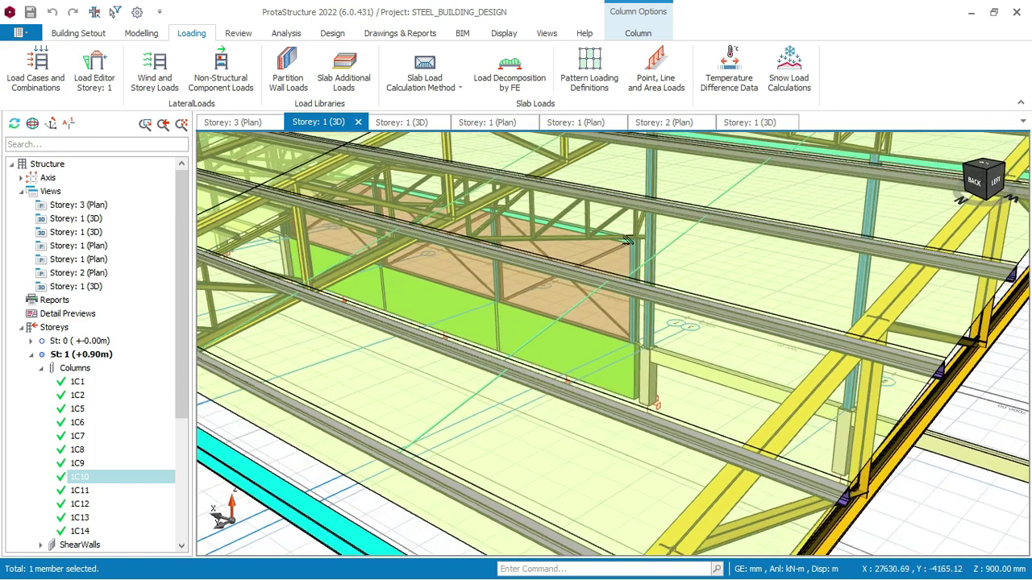
scroll(627, 239, "down", 5)
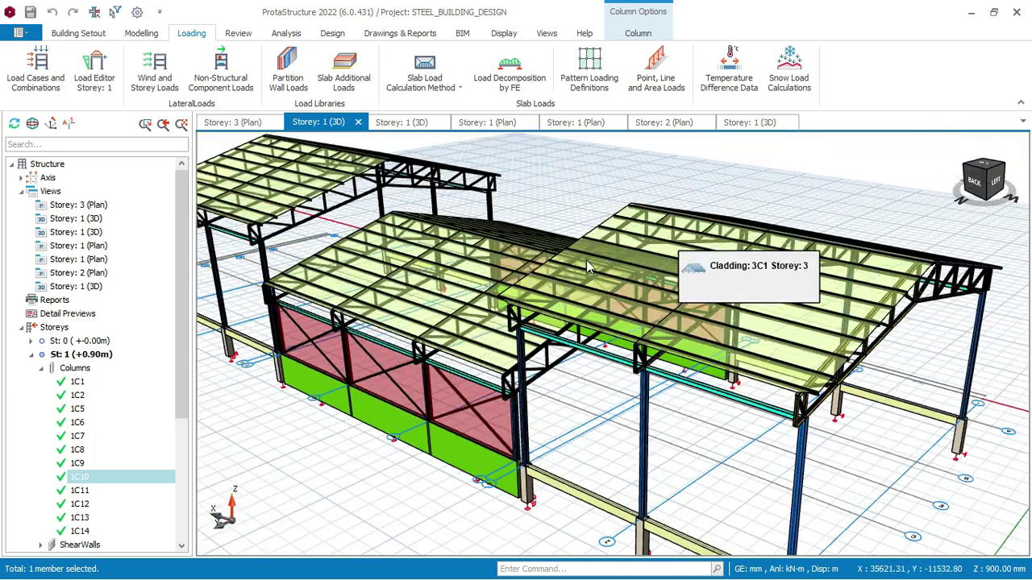
- Inspect the steel columns, concrete pedestals and ground beams of the end bay
scroll(542, 219, "down", 2)
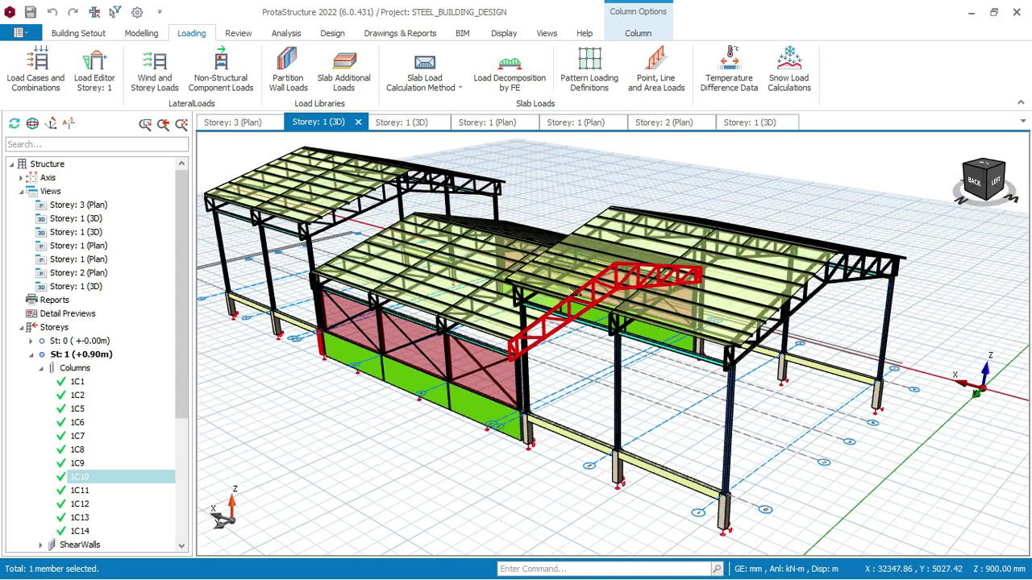
middle_click_drag(576, 293, 588, 271)
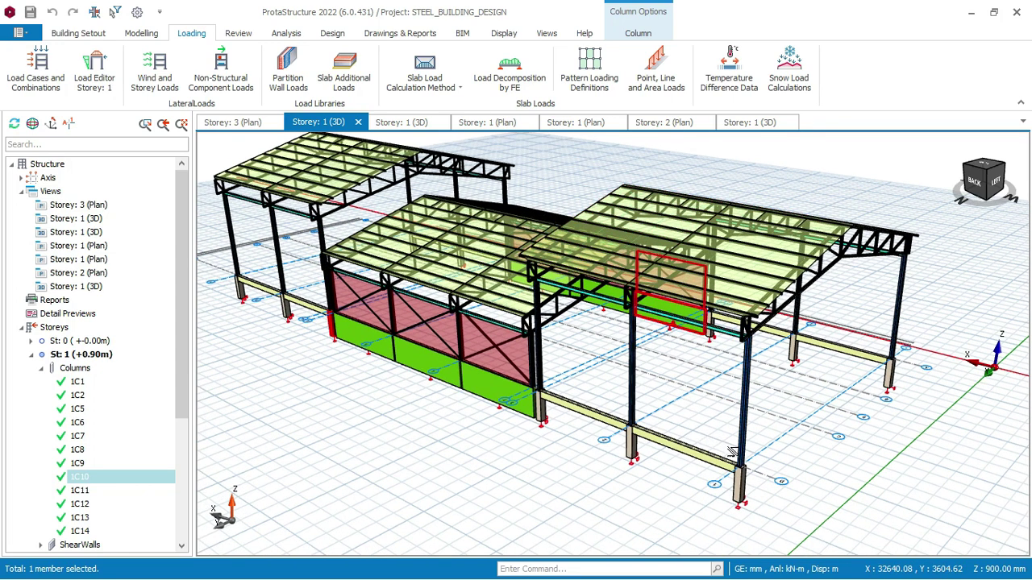
scroll(732, 451, "up", 3)
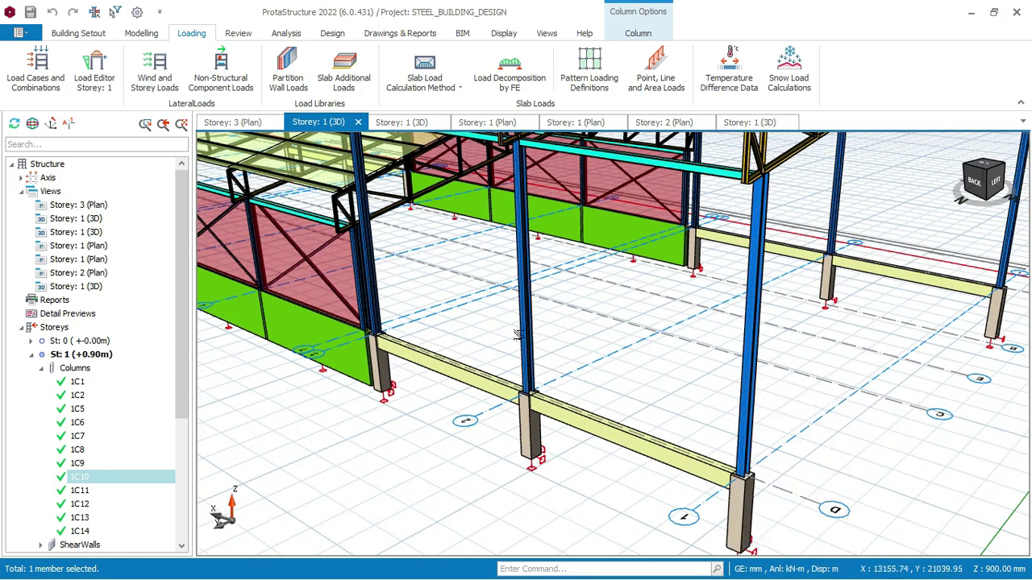
scroll(564, 316, "down", 5)
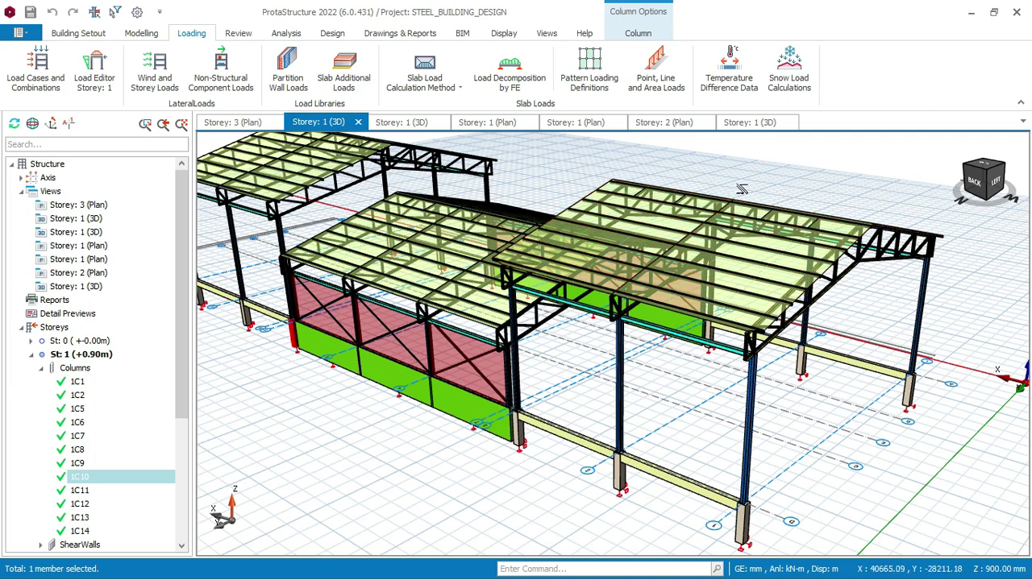
mouse_move(727, 199)
middle_mouse_down()
mouse_move(571, 201)
mouse_move(734, 185)
middle_mouse_up()
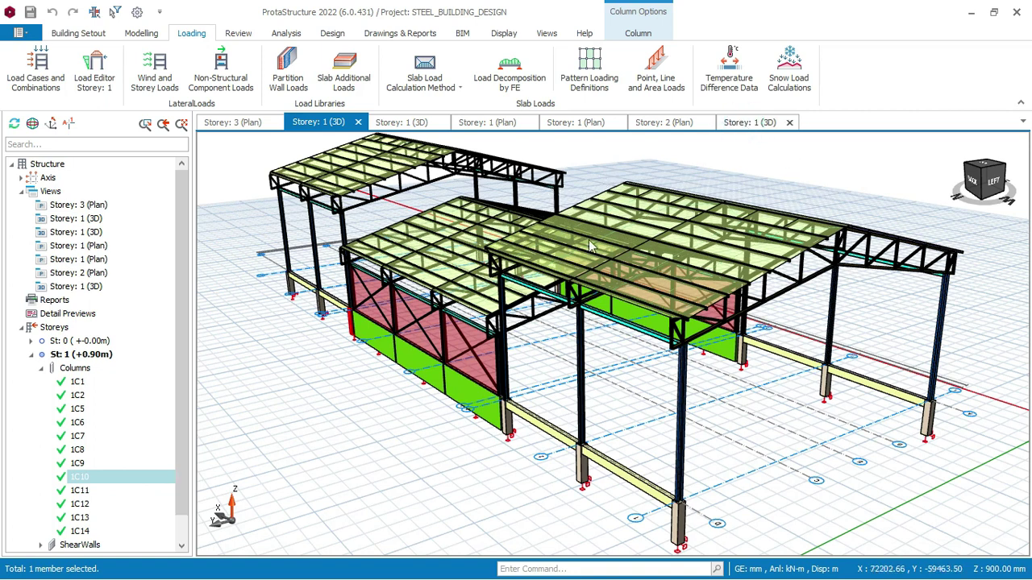
- Clear the member selection and review the warehouse in the Storey: 1 3D view coloured by design status
key("Escape")
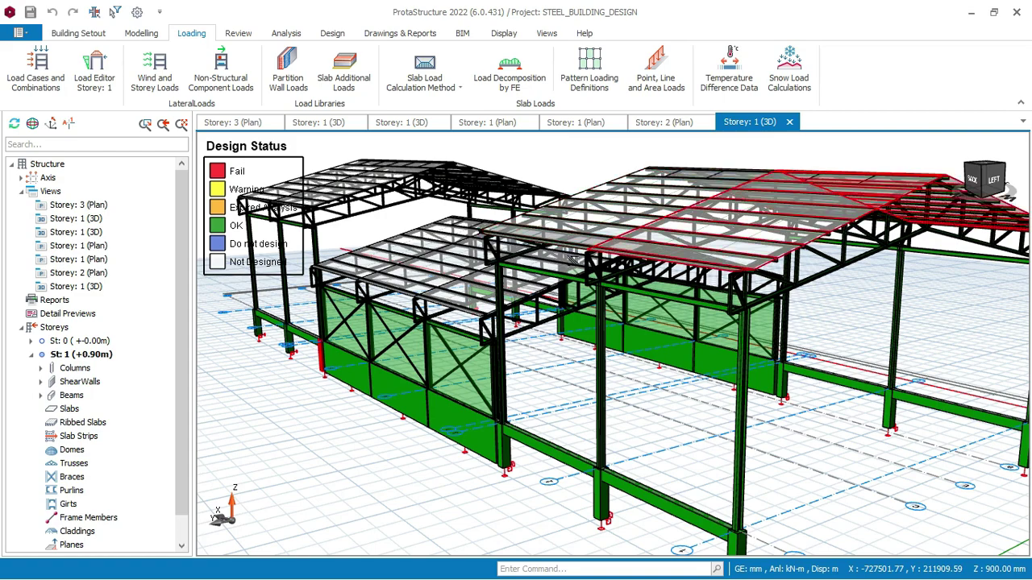
scroll(600, 252, "down", 2)
middle_click_drag(600, 301, 701, 250)
scroll(574, 299, "up", 4)
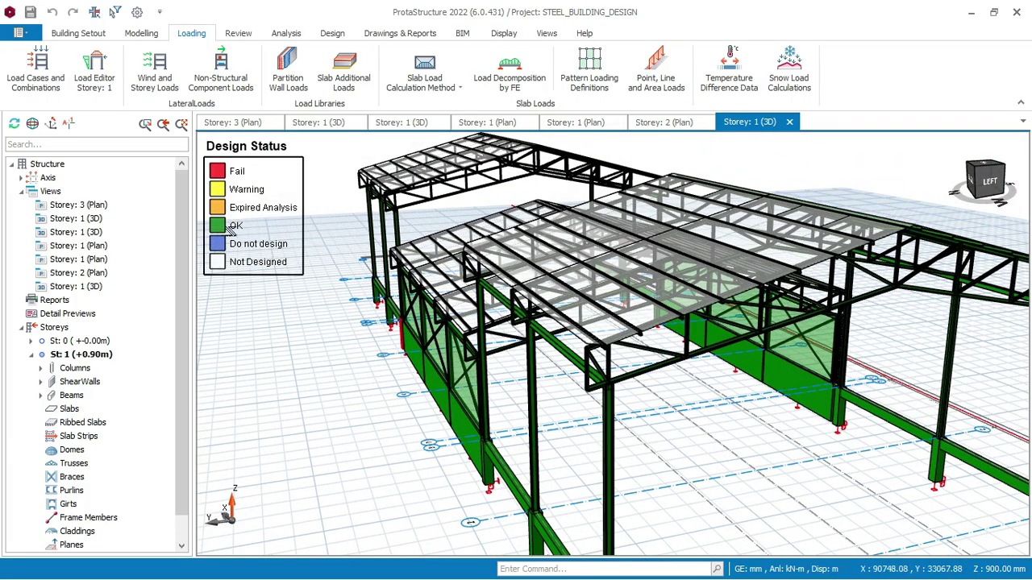
mouse_move(461, 321)
middle_mouse_down()
mouse_move(532, 309)
mouse_move(528, 326)
mouse_move(450, 314)
mouse_move(461, 300)
mouse_move(469, 310)
mouse_move(446, 299)
mouse_move(526, 319)
middle_mouse_up()
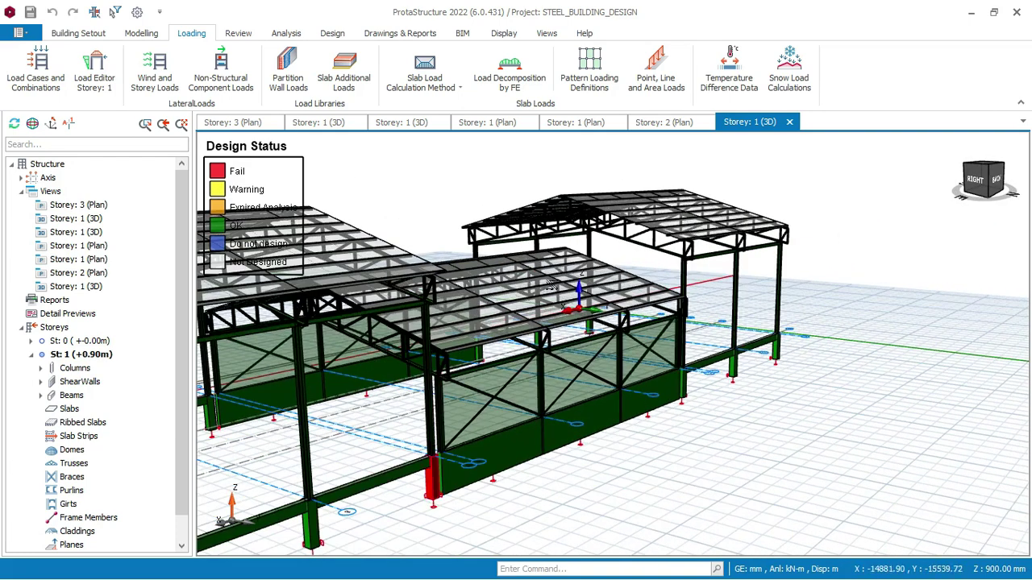
middle_click_drag(550, 284, 625, 286)
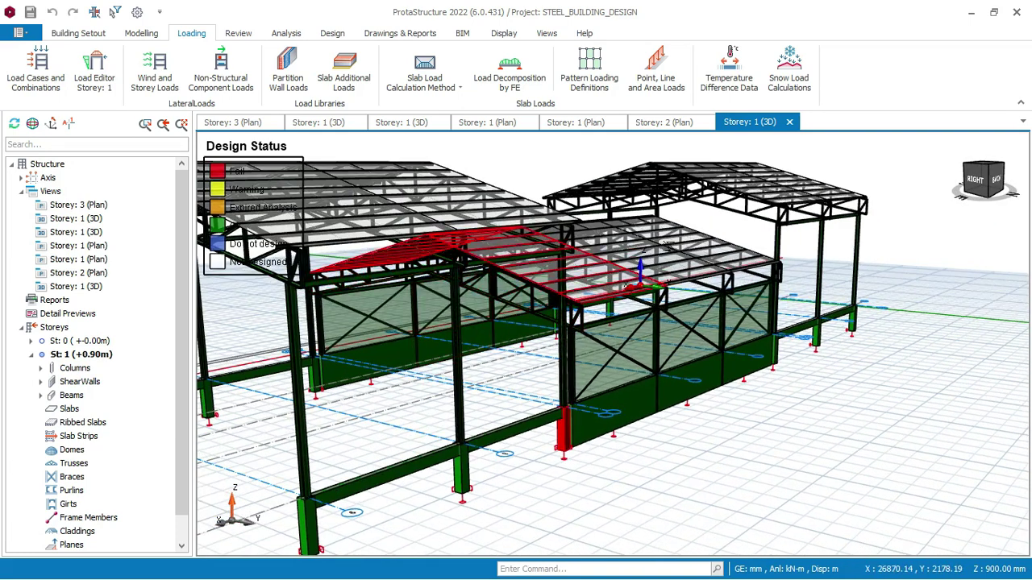
mouse_move(478, 283)
middle_mouse_down("shift")
mouse_move(678, 269)
mouse_move(455, 249)
mouse_move(466, 277)
mouse_move(487, 252)
mouse_move(487, 229)
mouse_move(629, 249)
middle_mouse_up("shift")
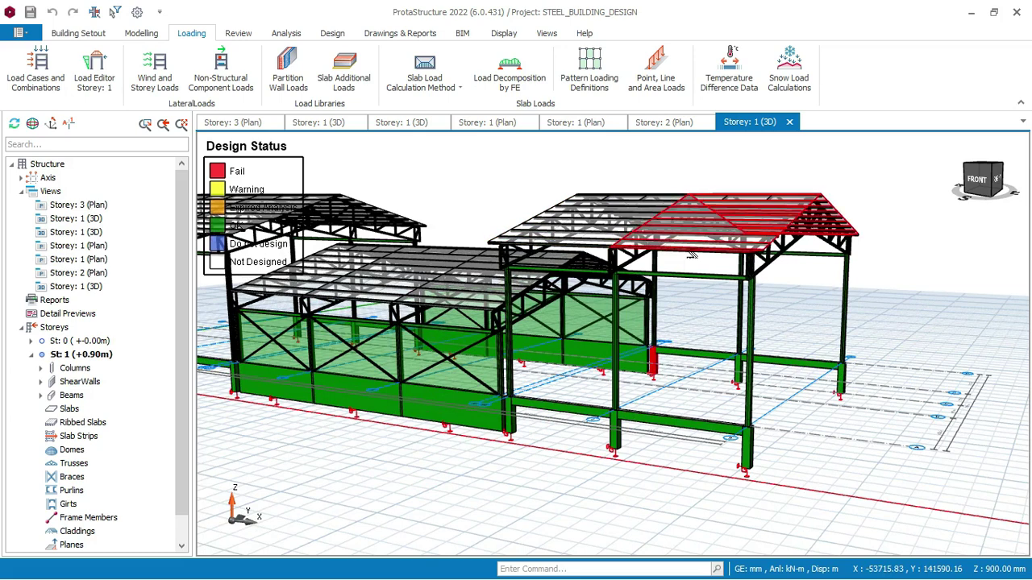
- Check the design status colours of the columns, beams, walls and roof members from the building's right and back sides
middle_click_drag(692, 255, 583, 267)
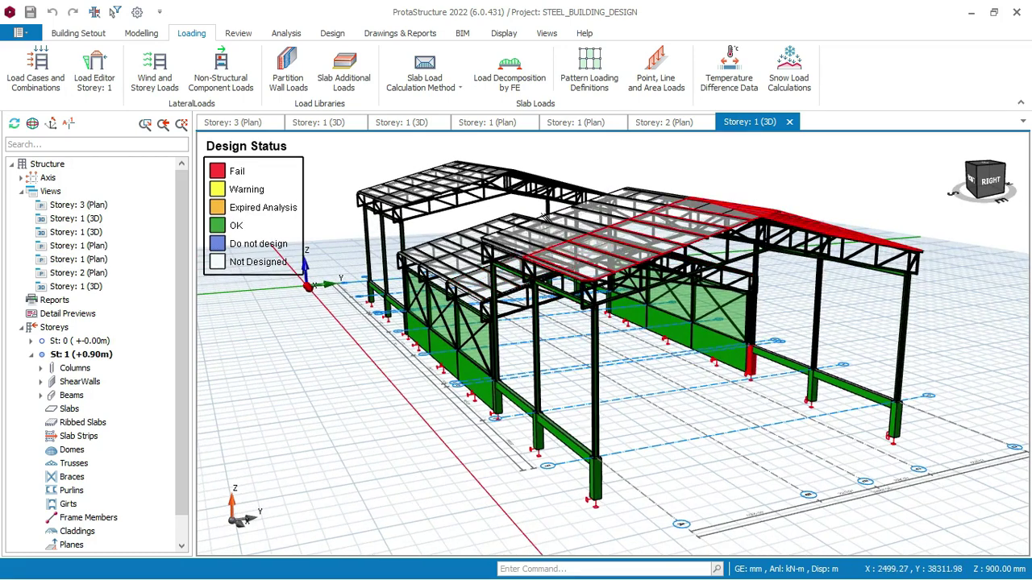
scroll(538, 230, "down", 3)
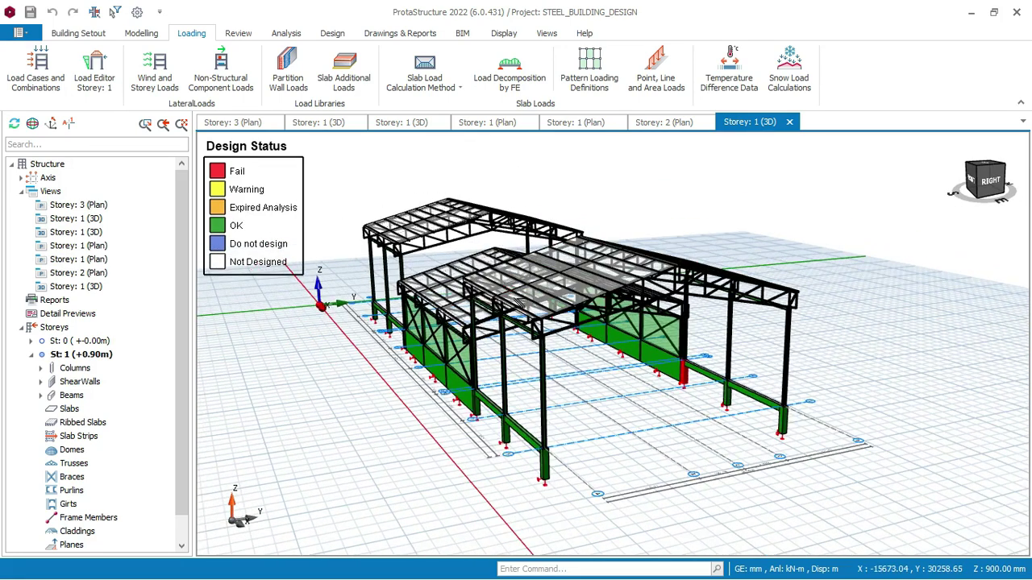
scroll(516, 302, "up", 3)
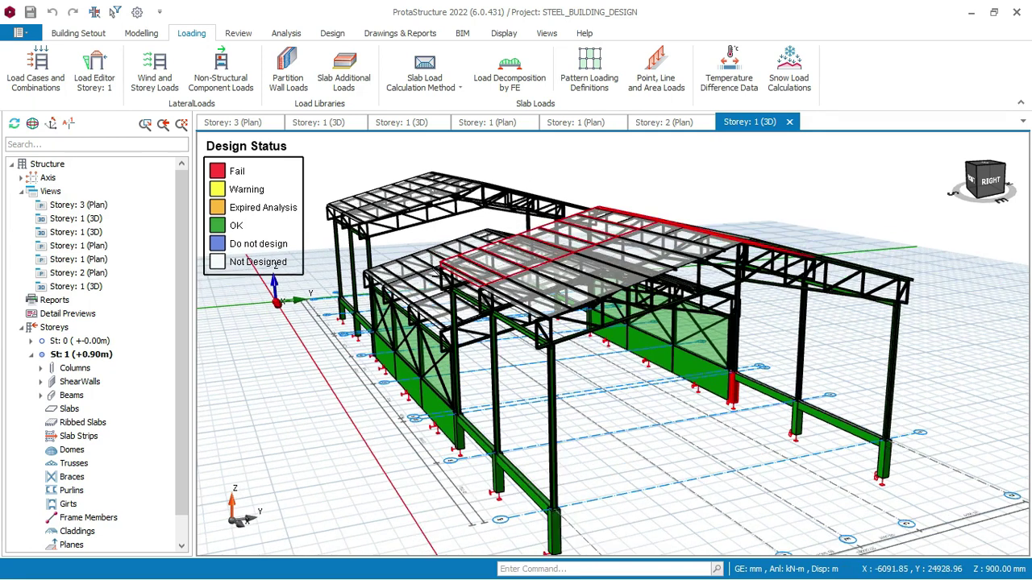
scroll(562, 304, "down", 1)
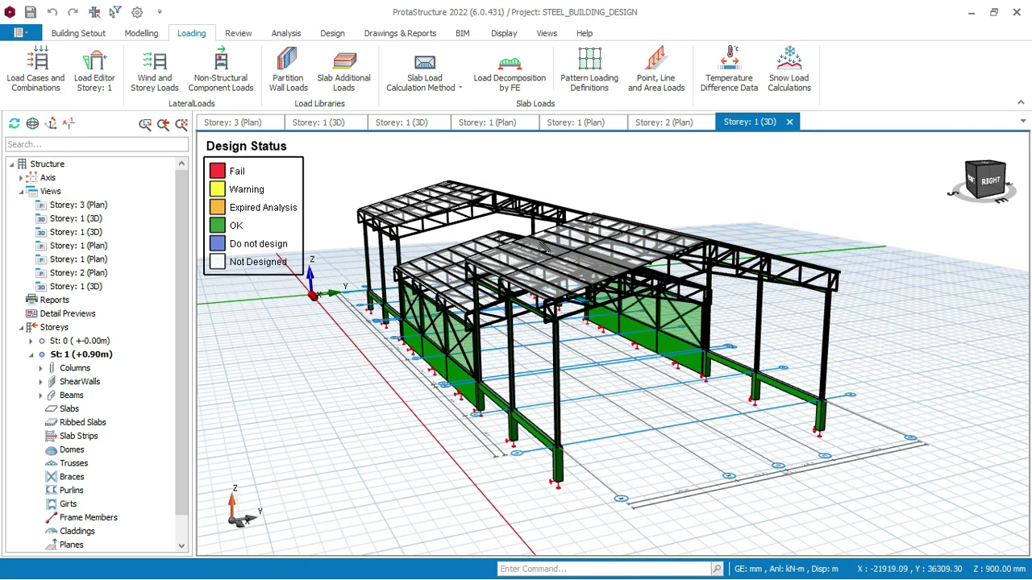
scroll(561, 304, "up", 2)
scroll(556, 309, "down", 1)
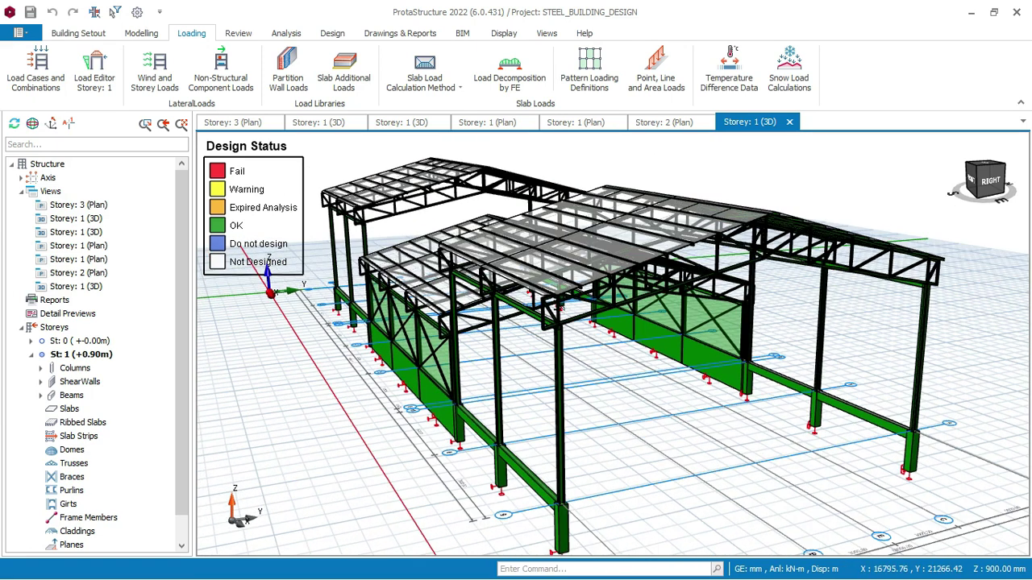
scroll(550, 313, "up", 2)
scroll(551, 312, "down", 1)
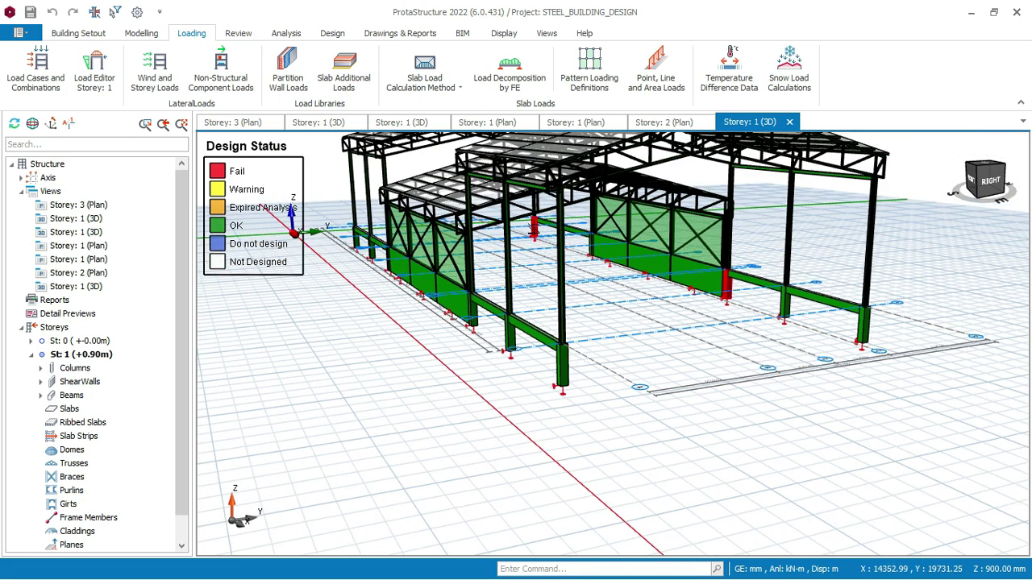
middle_click_drag(596, 251, 601, 345)
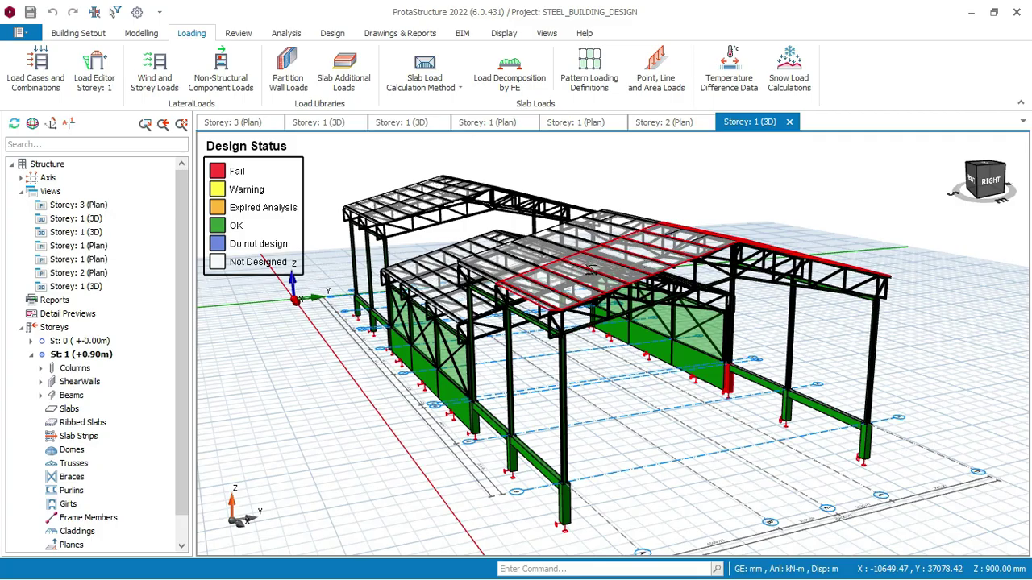
middle_click_drag(701, 265, 508, 260)
scroll(525, 240, "up", 1)
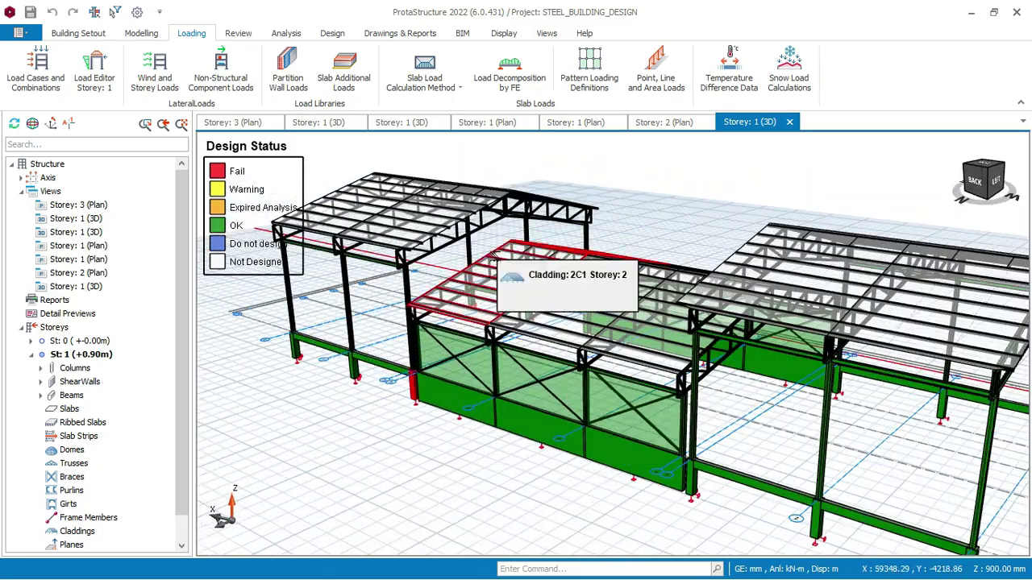
scroll(516, 233, "down", 2)
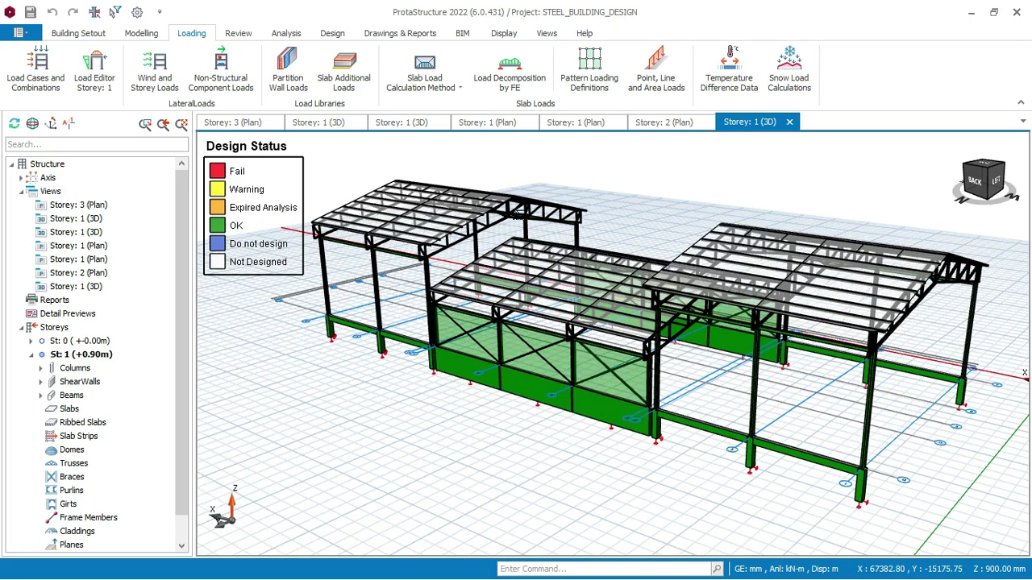
- Examine the design status colours of the walls, columns and roof from the building's left side
scroll(501, 208, "up", 3)
scroll(534, 216, "down", 1)
middle_click_drag(690, 238, 649, 227)
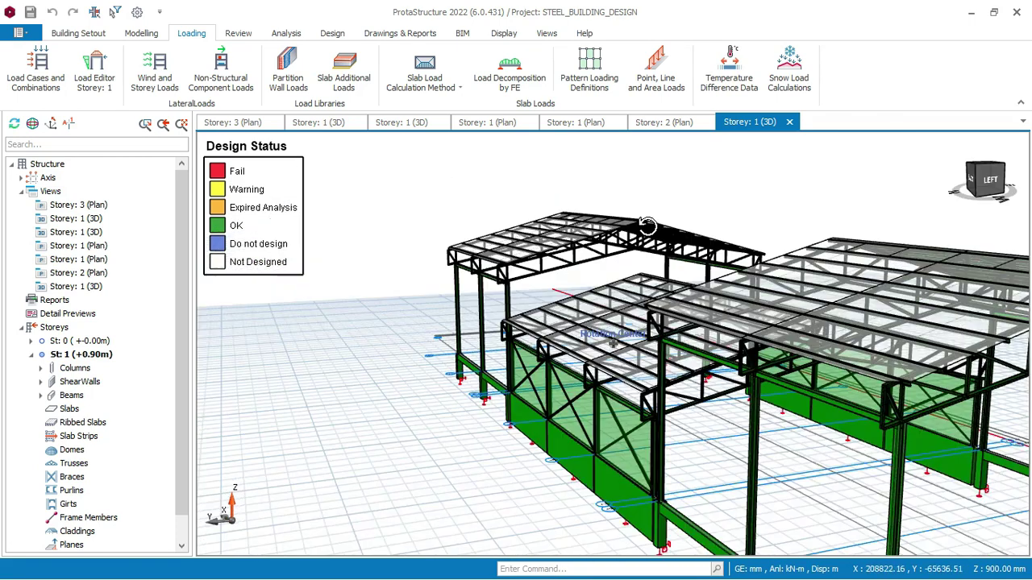
- Switch to the Storey: 1 3D view with ordinary member colours and examine the end bay's columns and pedestals
left_click(329, 123)
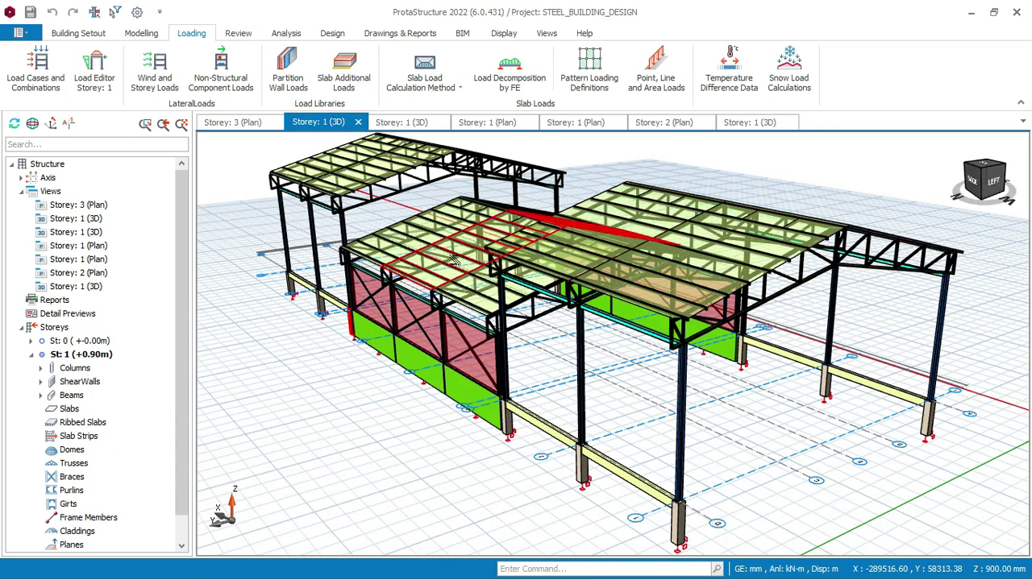
middle_click_drag(503, 252, 475, 255)
middle_click_drag(695, 311, 651, 263)
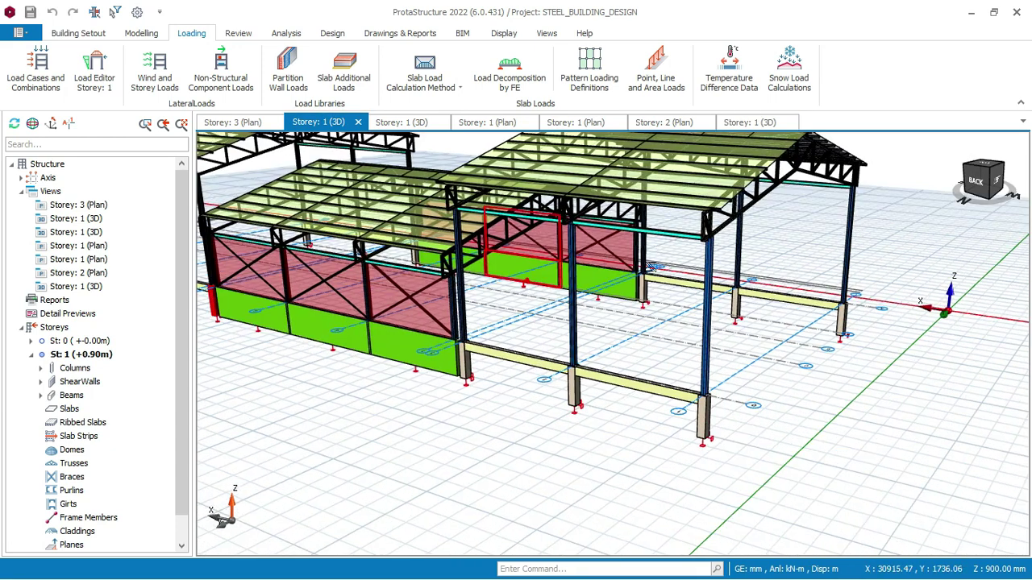
scroll(675, 353, "up", 3)
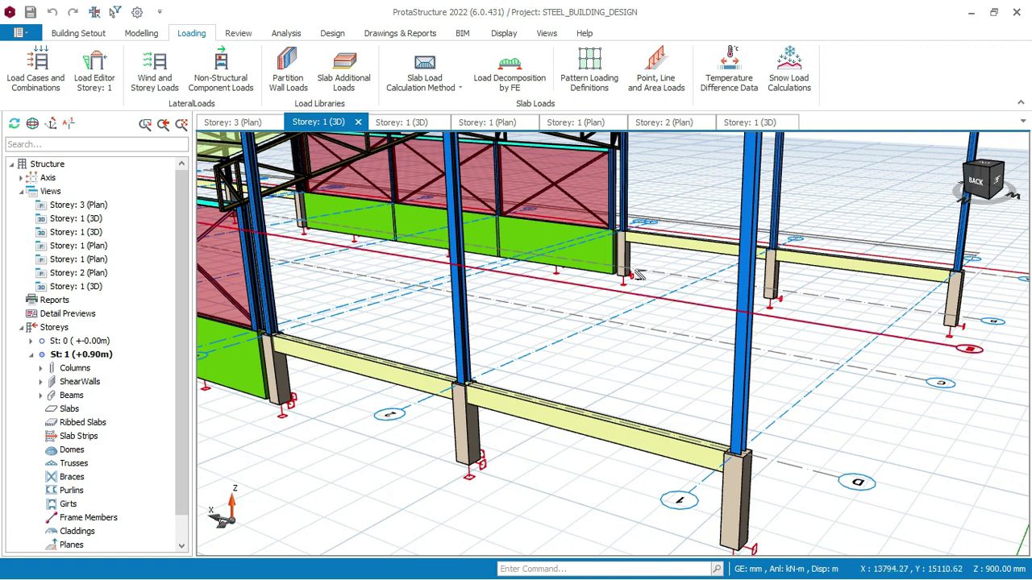
middle_click_drag(732, 297, 652, 290)
scroll(593, 427, "up", 2)
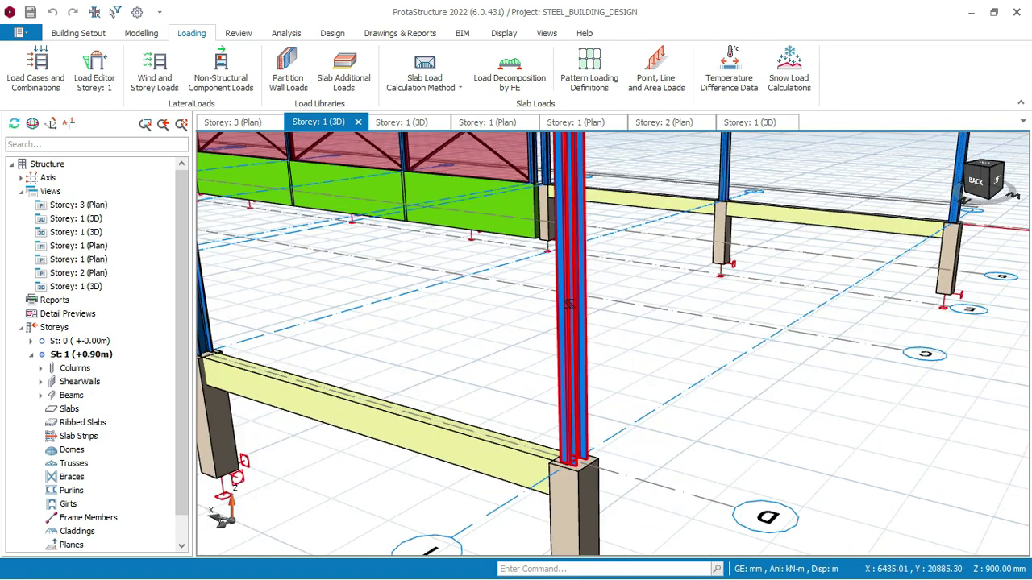
- Inspect the joint between the corner steel column and its concrete pedestal at grid D-1, and read the pedestal's properties
scroll(593, 353, "down", 2)
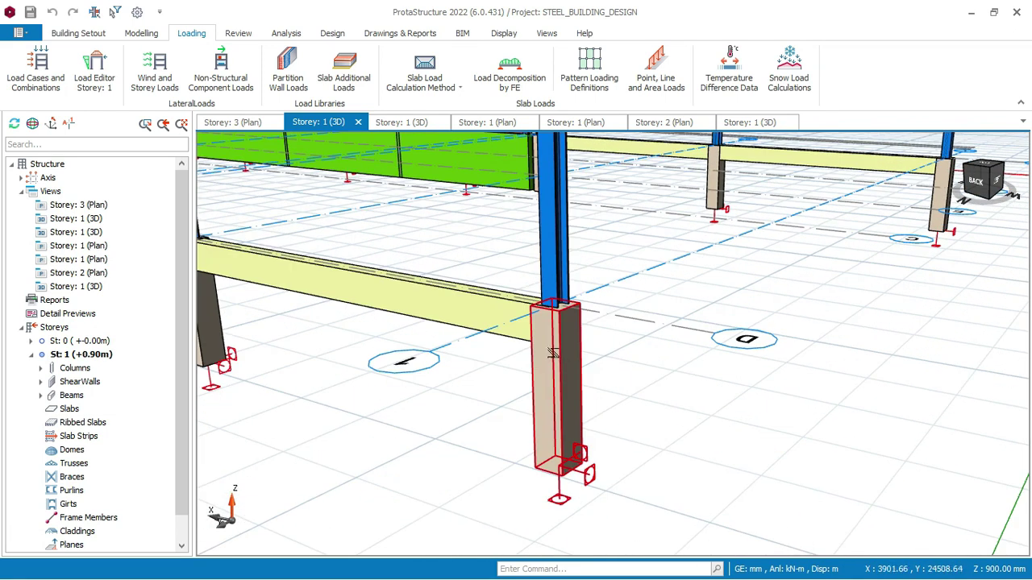
scroll(600, 299, "up", 2)
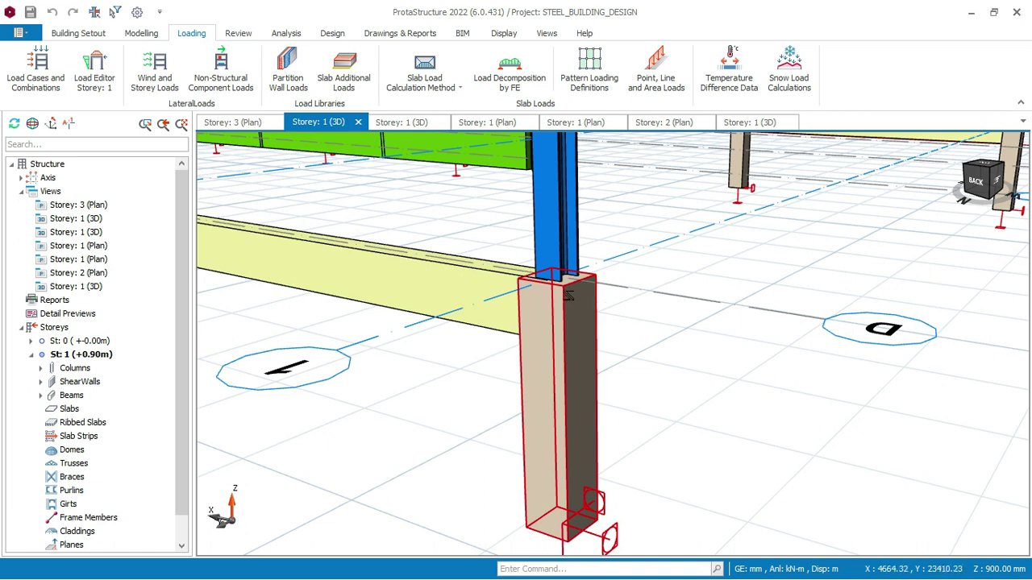
mouse_move(567, 283)
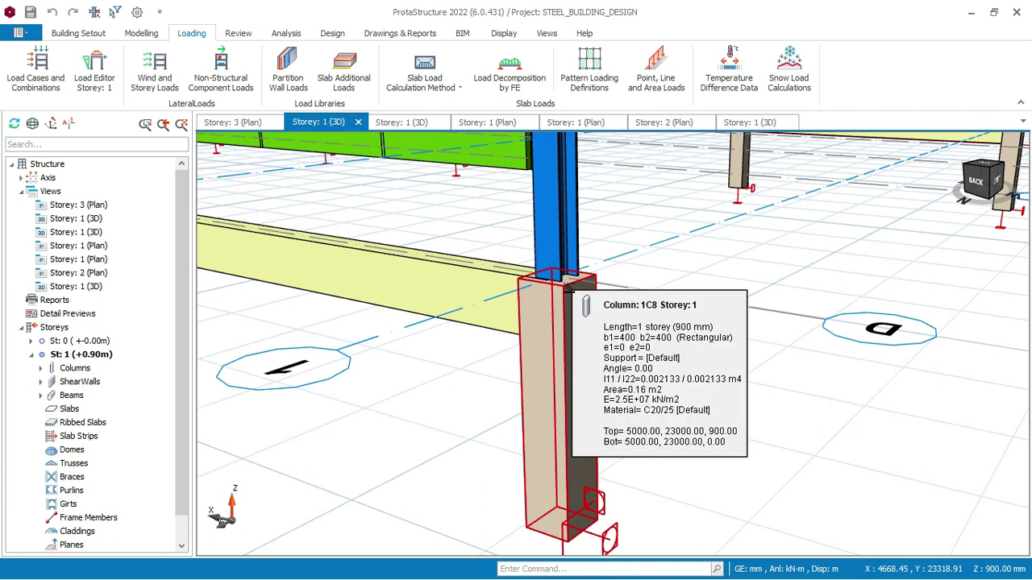
scroll(567, 287, "down", 2)
middle_click_drag(567, 359, 567, 488)
scroll(559, 295, "up", 2)
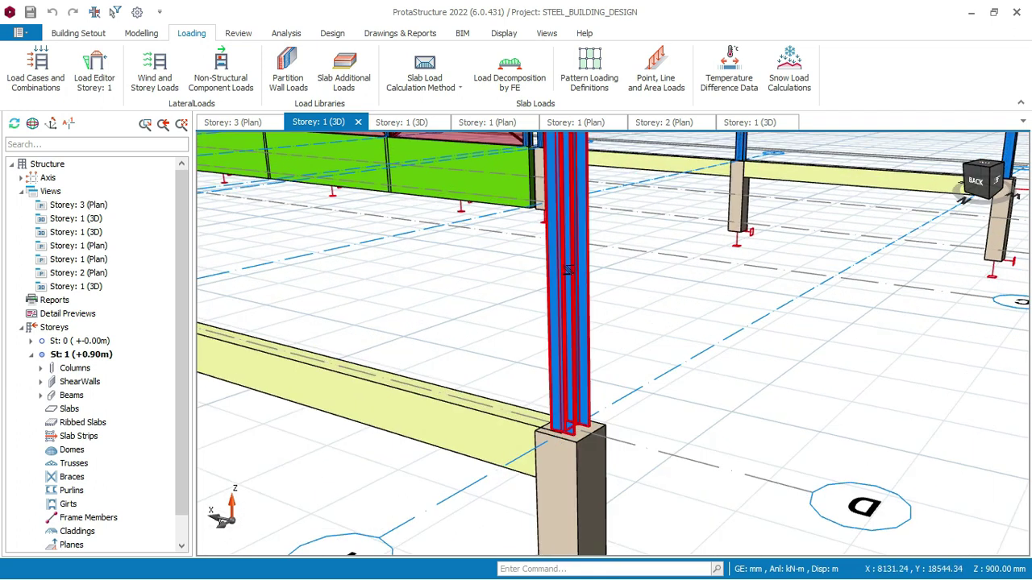
- Bring the whole warehouse back into view and launch ProtaSteel for steel detailing of the model
scroll(568, 269, "down", 6)
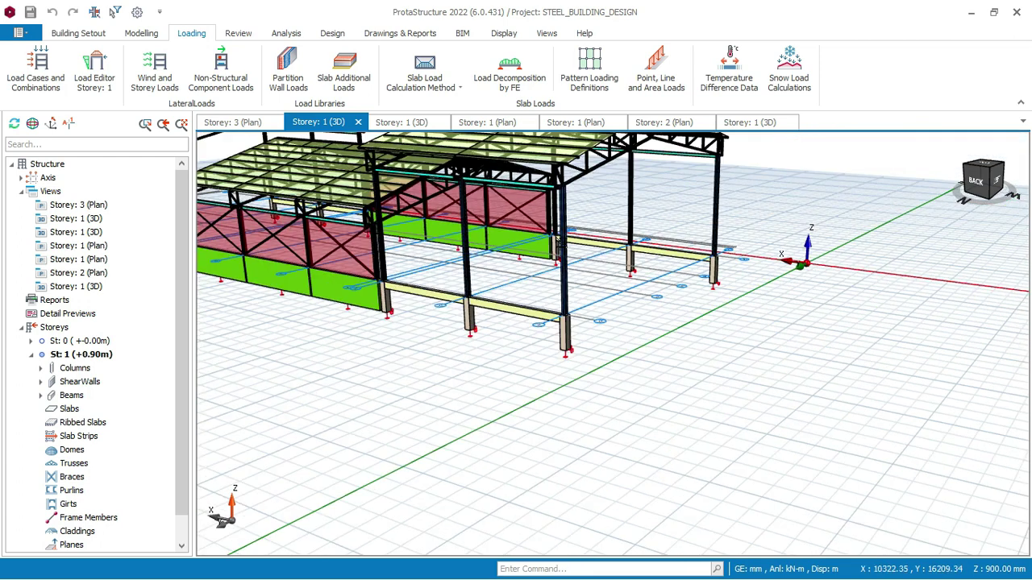
middle_click_drag(559, 243, 428, 193)
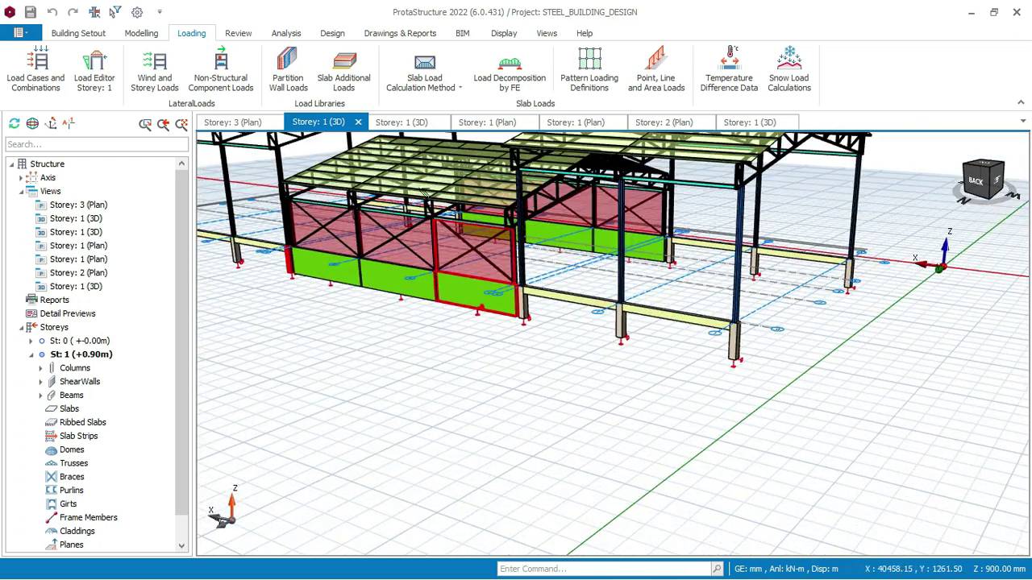
middle_click_drag(514, 171, 537, 213)
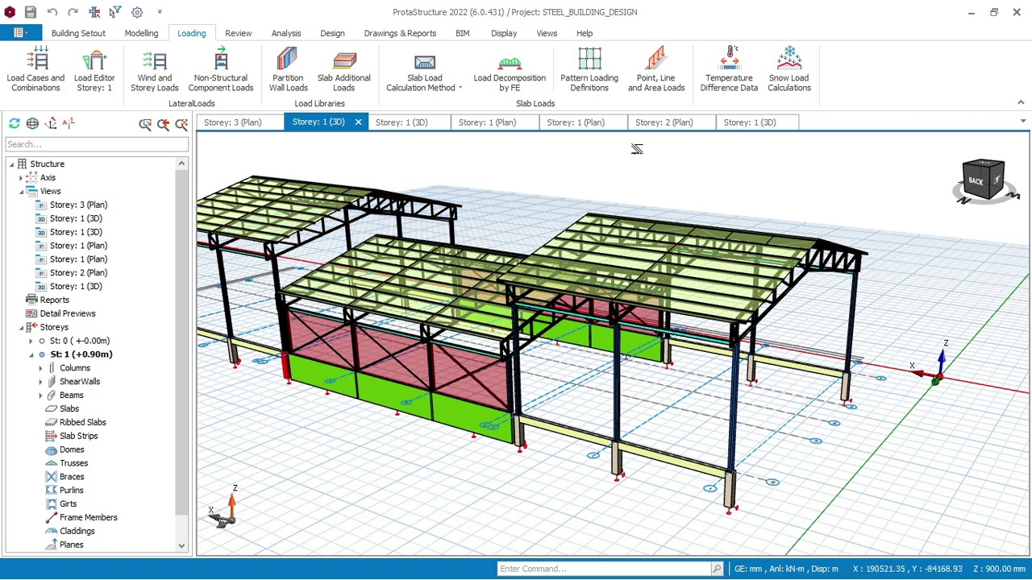
left_click(397, 34)
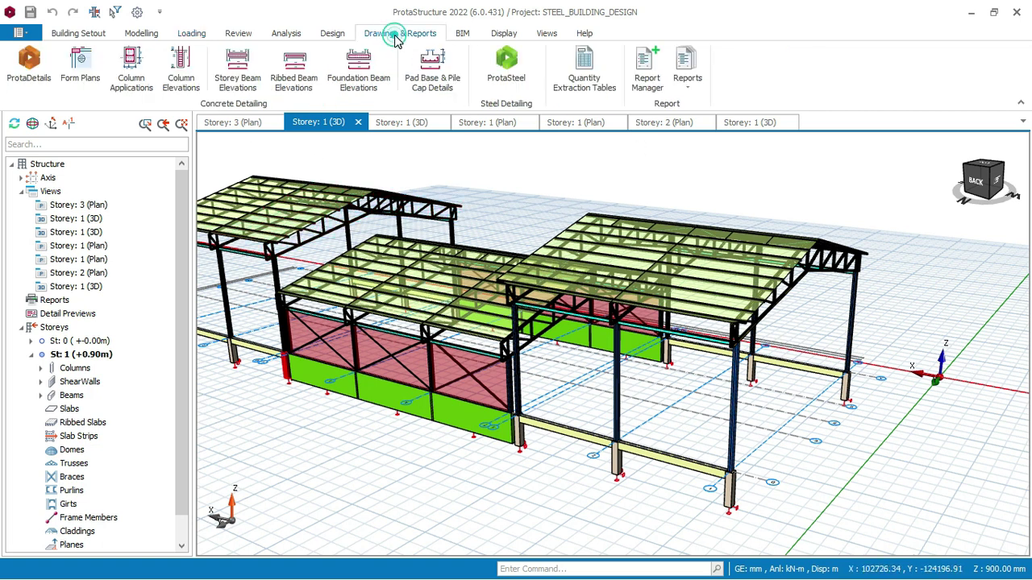
left_click(505, 71)
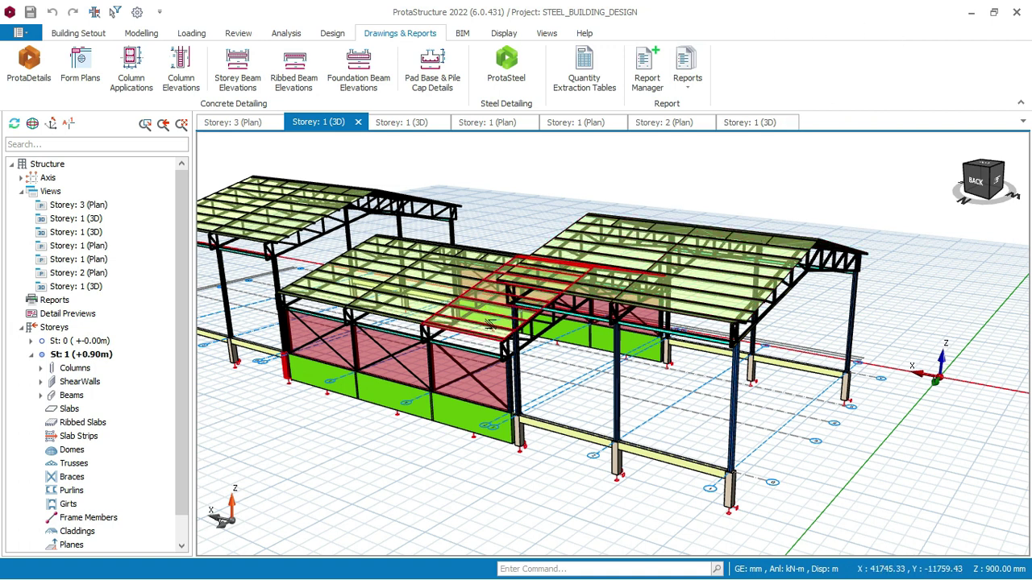
- Minimise ProtaStructure and switch to the STEEL_BUILDING_DESIGN model in ProtaSteel 2022
scroll(490, 323, "up", 2)
scroll(490, 323, "down", 1)
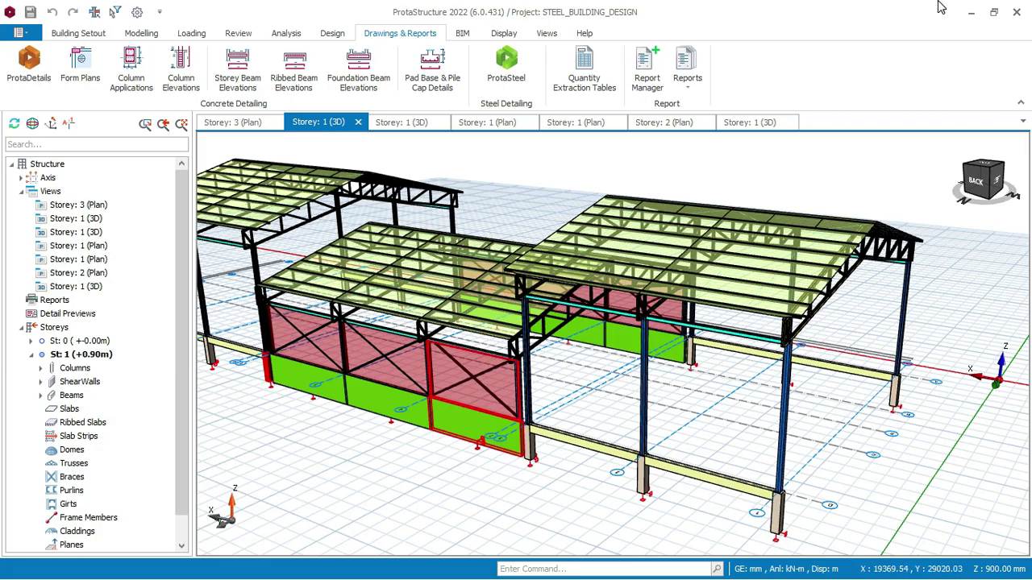
left_click(969, 13)
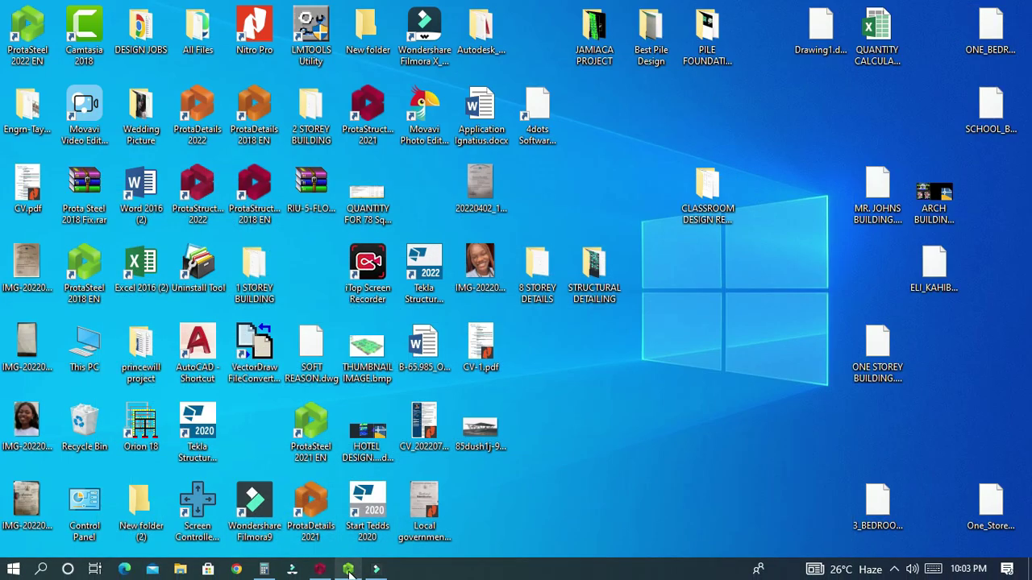
left_click(348, 569)
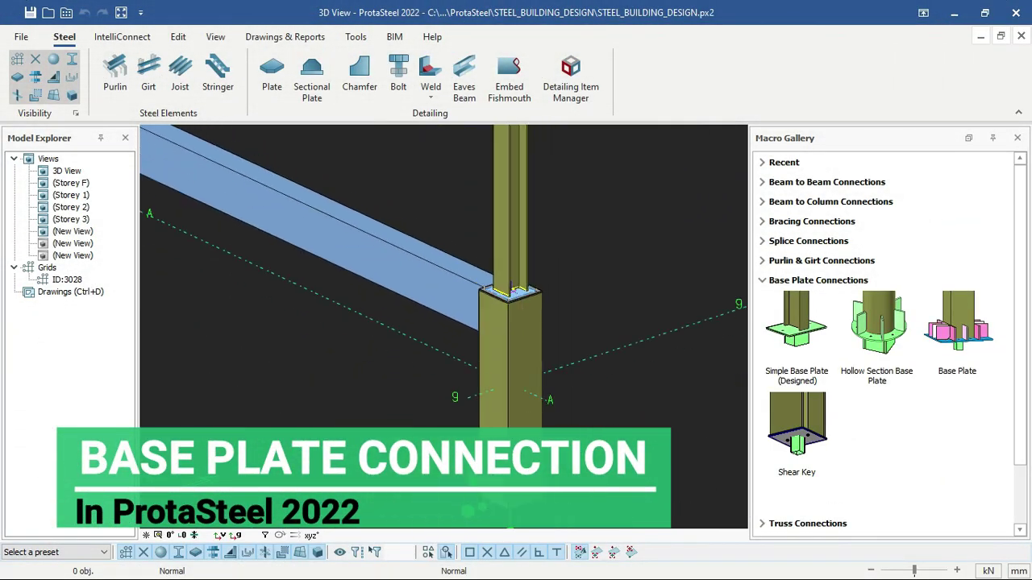
- Look over the whole warehouse model and narrow the Macro Gallery to enlarge the 3D view
scroll(491, 294, "down", 10)
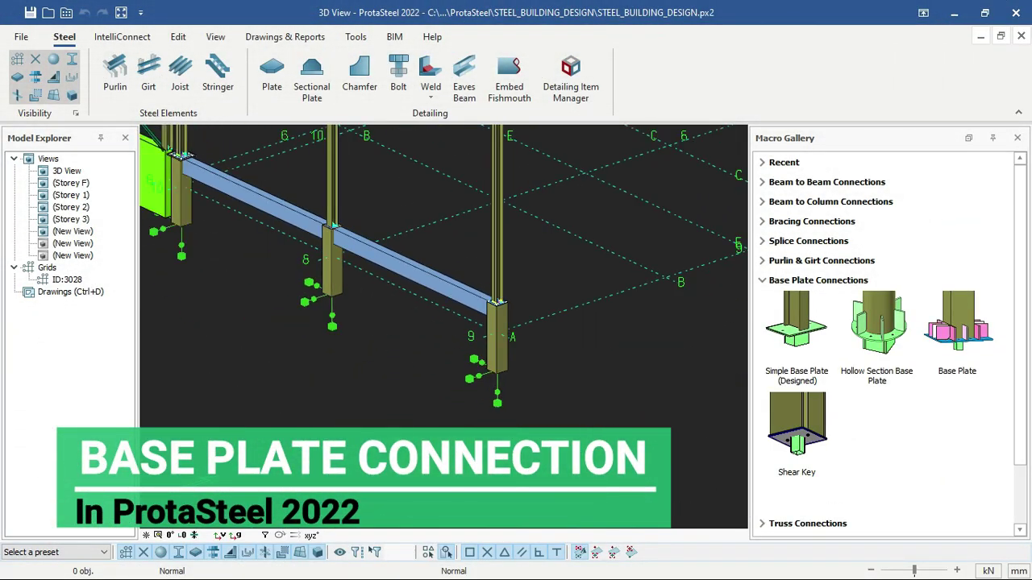
middle_click_drag(355, 218, 407, 283)
scroll(407, 283, "up", 1)
scroll(447, 326, "up", 5)
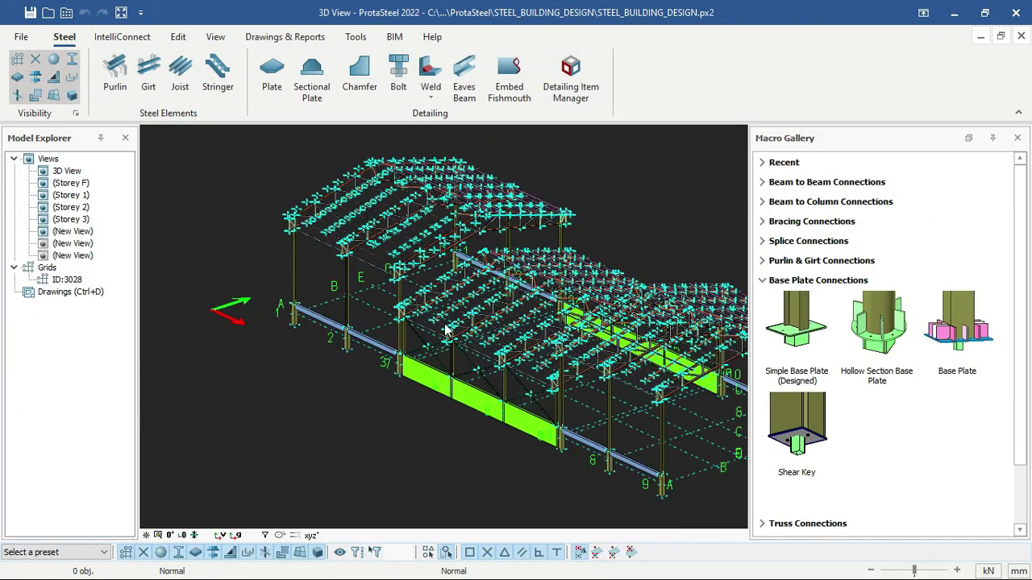
middle_click_drag(531, 295, 418, 273)
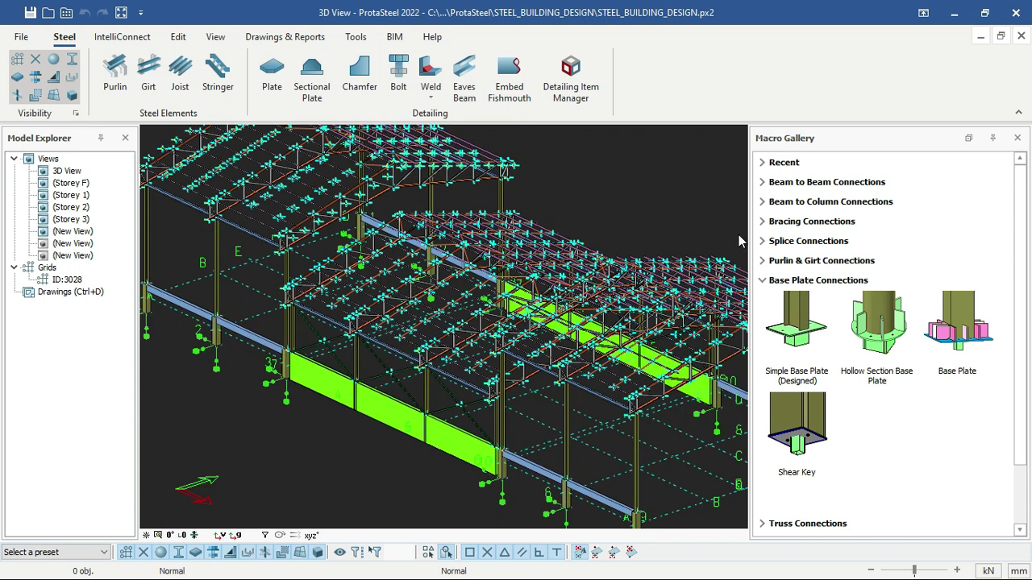
left_click_drag(748, 238, 780, 238)
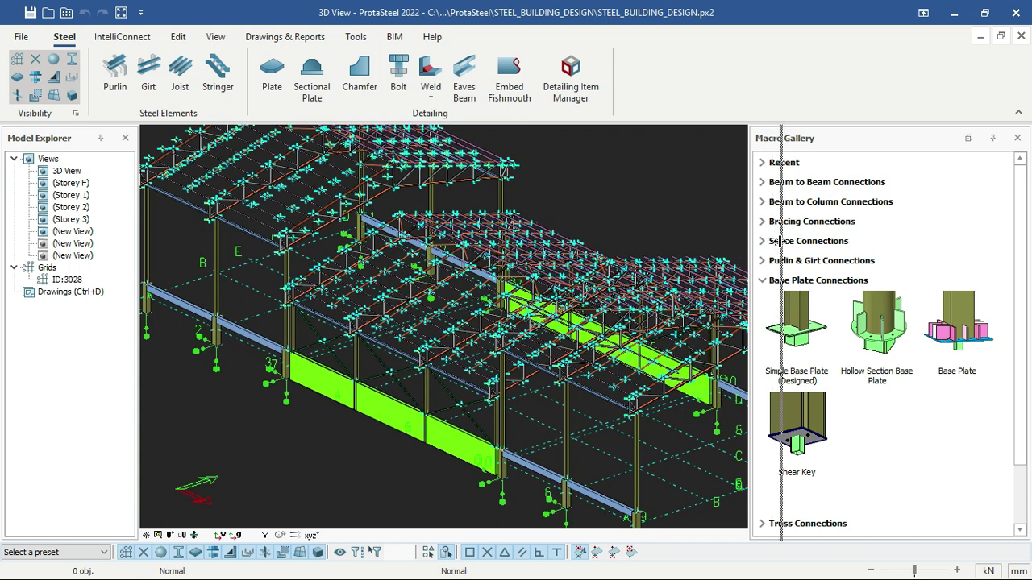
- Examine the warehouse frame from its long side and the end bay's columns, pedestals and ground beams
scroll(571, 301, "down", 3)
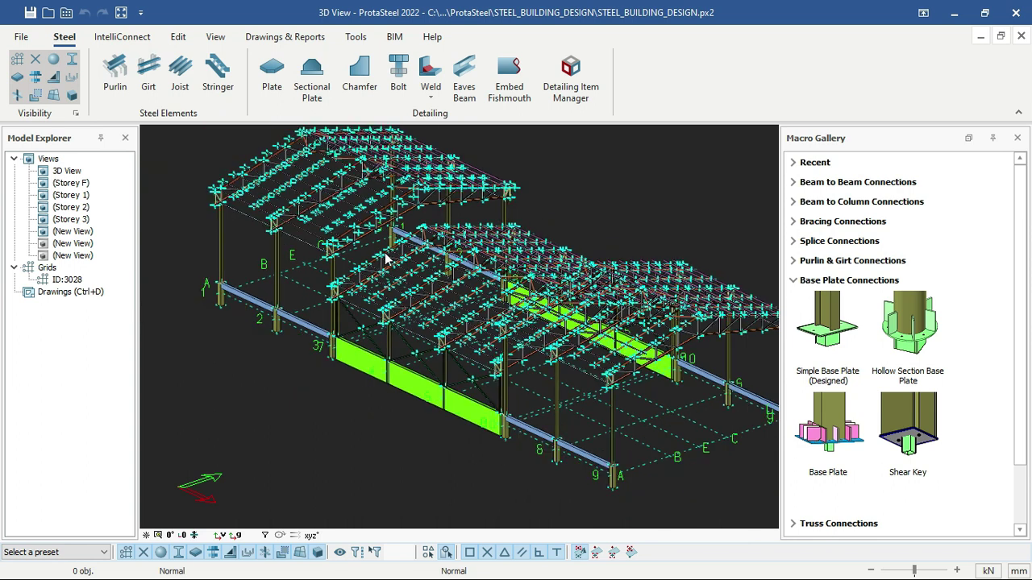
middle_click_drag(322, 403, 400, 441, "ctrl")
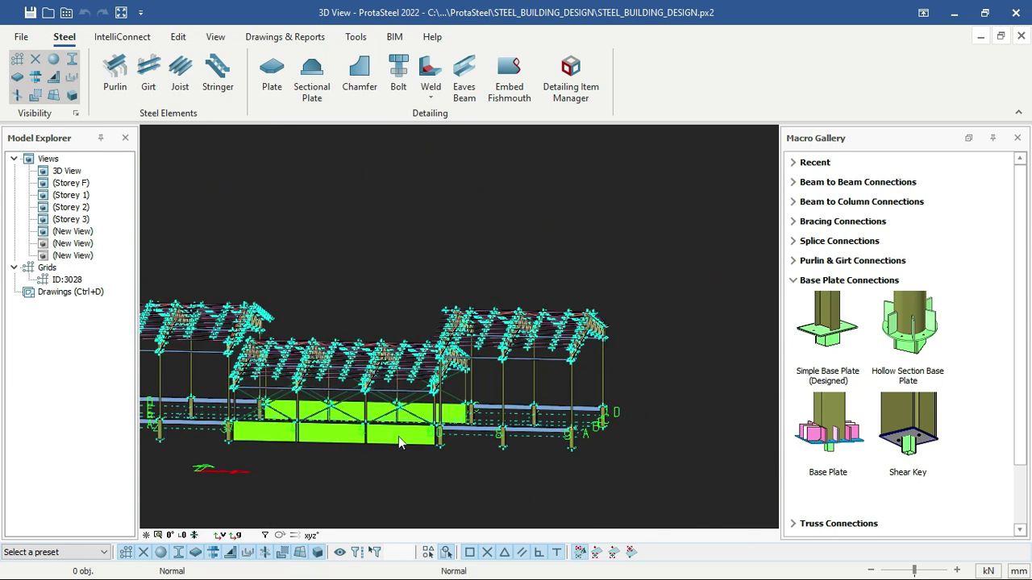
scroll(400, 442, "up", 3)
middle_click_drag(346, 393, 349, 392)
middle_click_drag(181, 357, 364, 317)
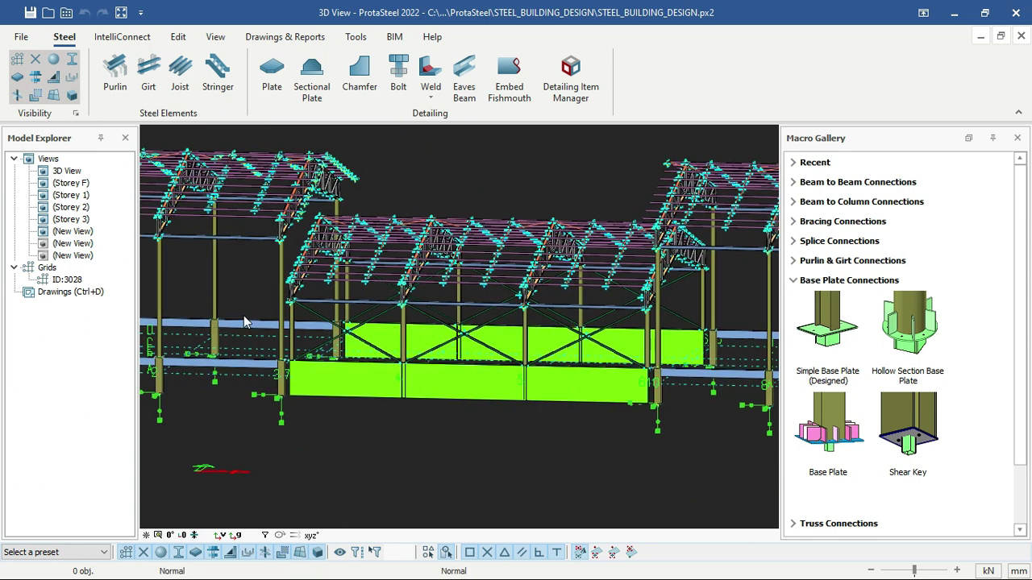
scroll(468, 308, "down", 2)
scroll(633, 361, "up", 5)
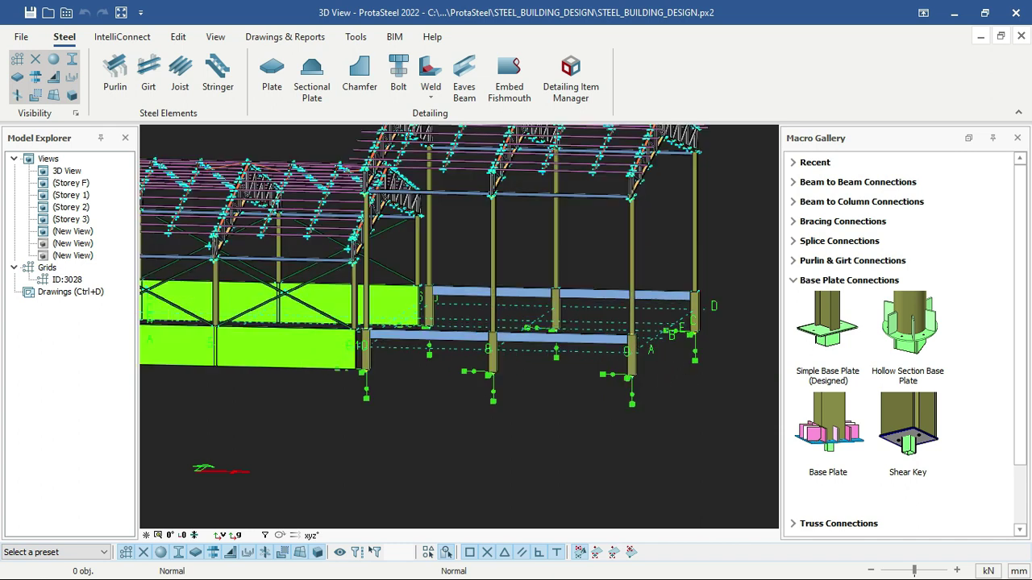
middle_click_drag(607, 256, 555, 304)
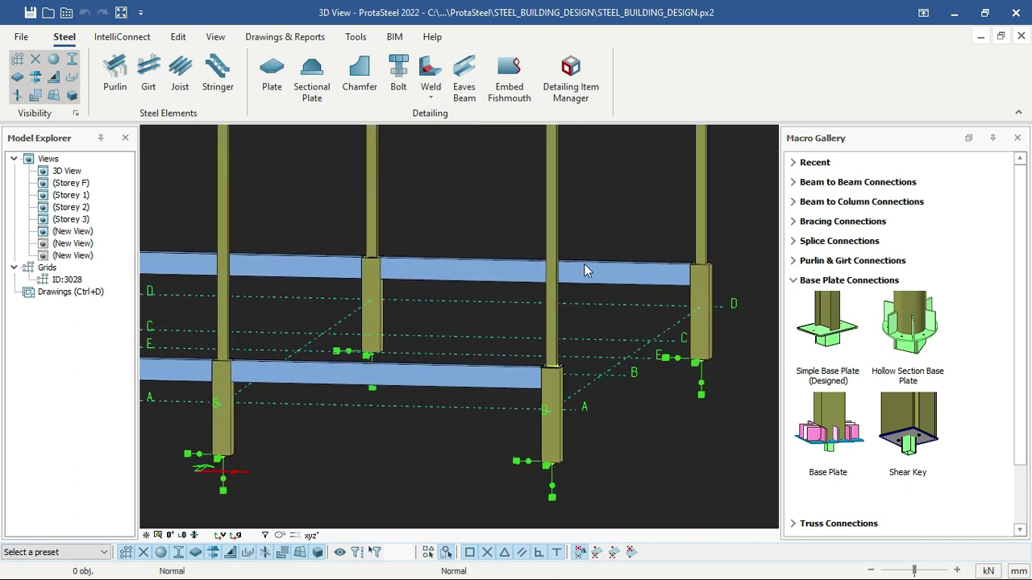
- Examine the end bay around gridlines 8 and 9 from above, including the trusses, columns and supports
scroll(583, 265, "down", 2)
middle_click_drag(603, 201, 615, 266)
middle_click_drag(591, 227, 503, 306, "ctrl")
scroll(551, 232, "down", 1)
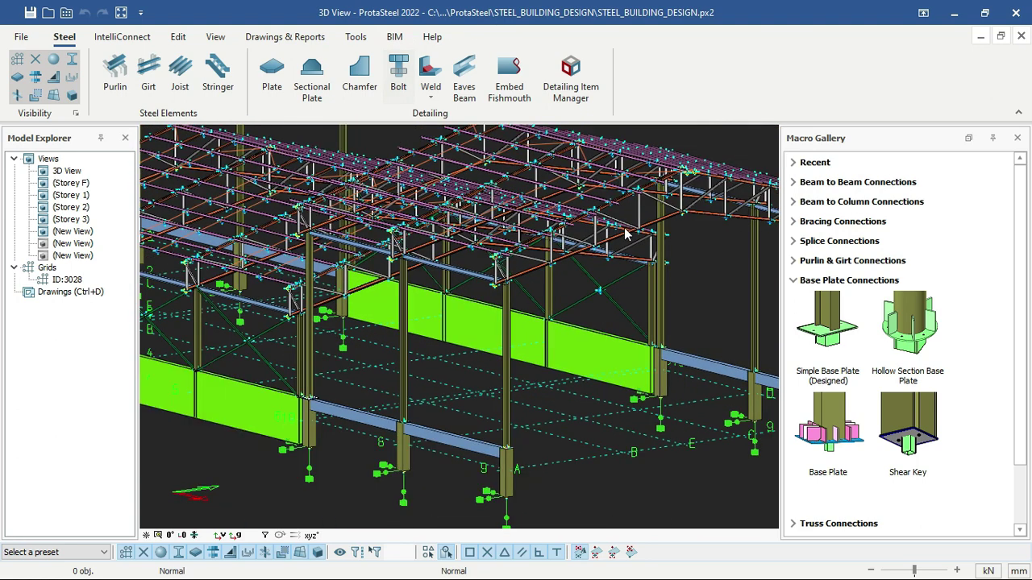
mouse_move(564, 266)
middle_mouse_down("ctrl")
mouse_move(476, 218)
mouse_move(508, 202)
mouse_move(548, 210)
mouse_move(556, 282)
middle_mouse_up("ctrl")
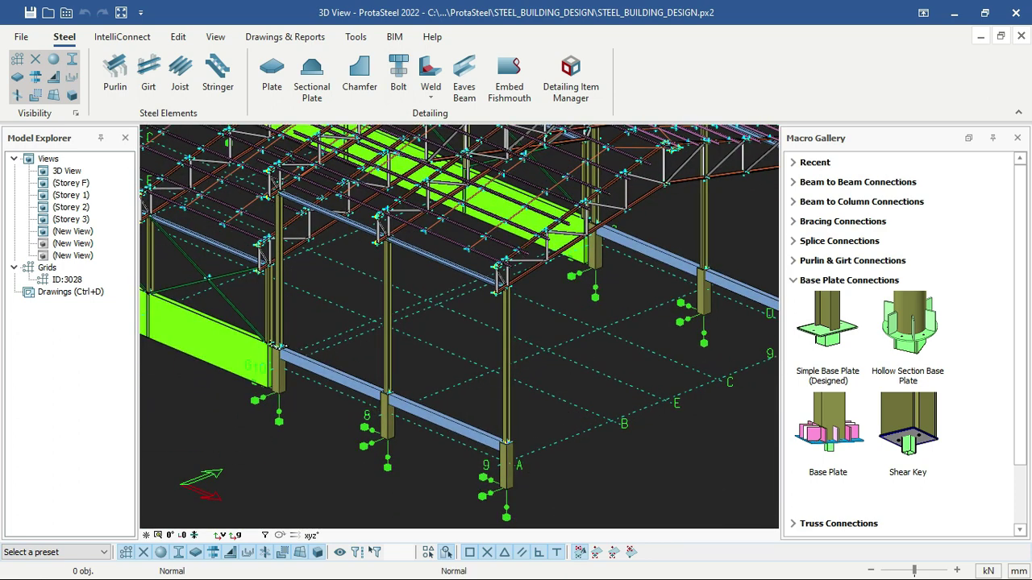
scroll(519, 250, "down", 1)
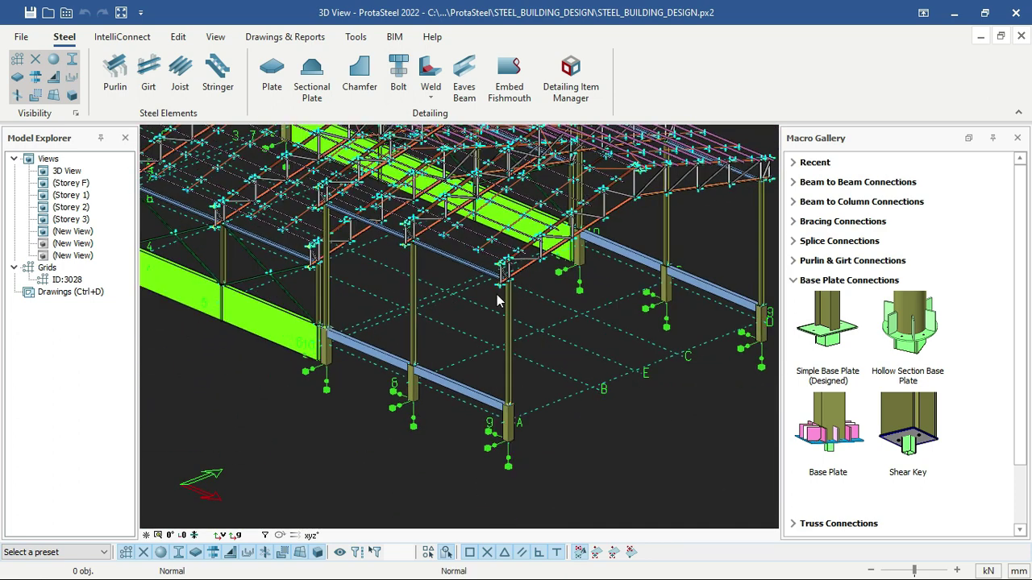
middle_click_drag(564, 322, 532, 323)
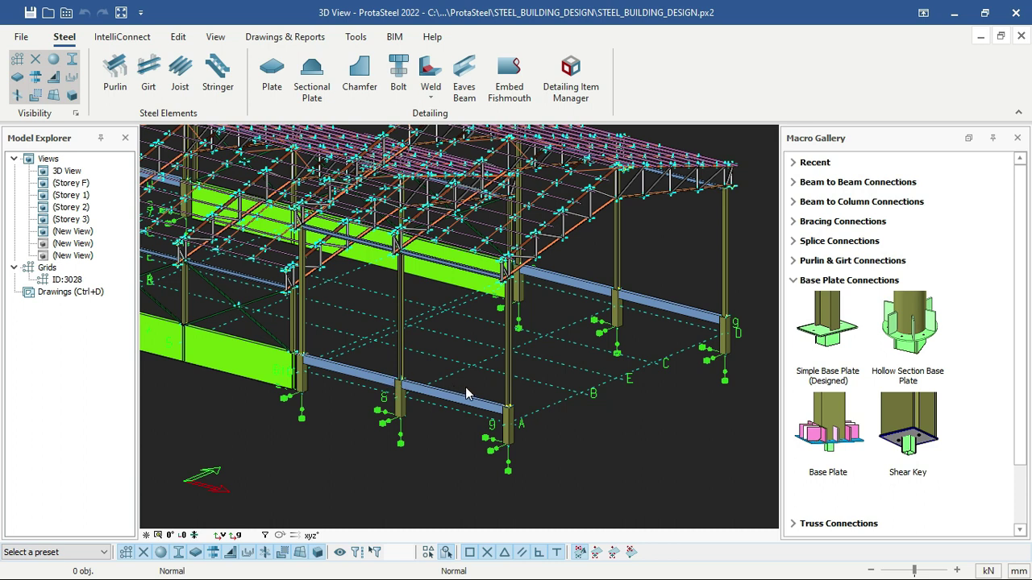
middle_click_drag(484, 393, 508, 435)
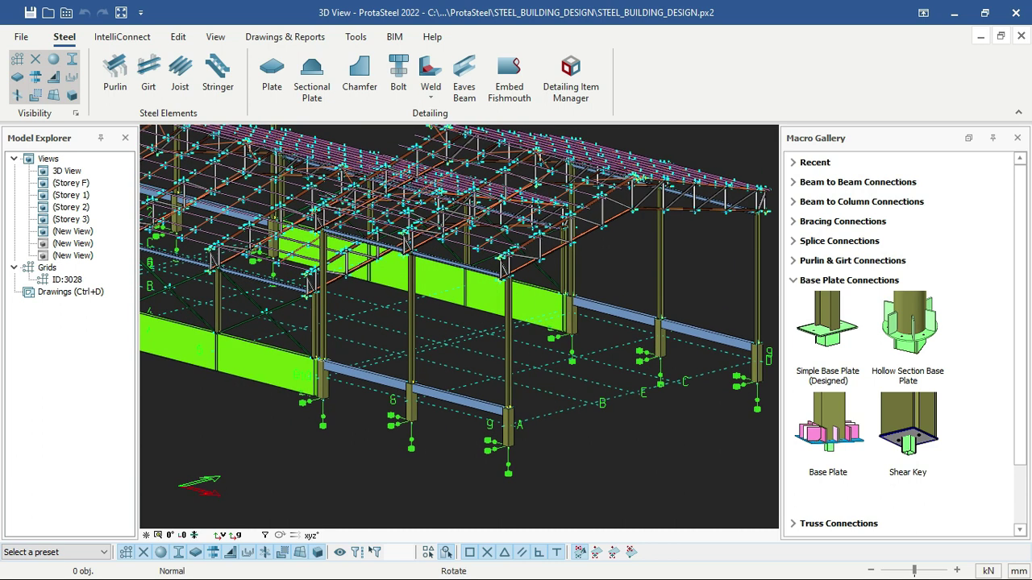
- Inspect the base plate, anchor bolts and welds of the corner column at grid A-9 up close
scroll(506, 413, "up", 10)
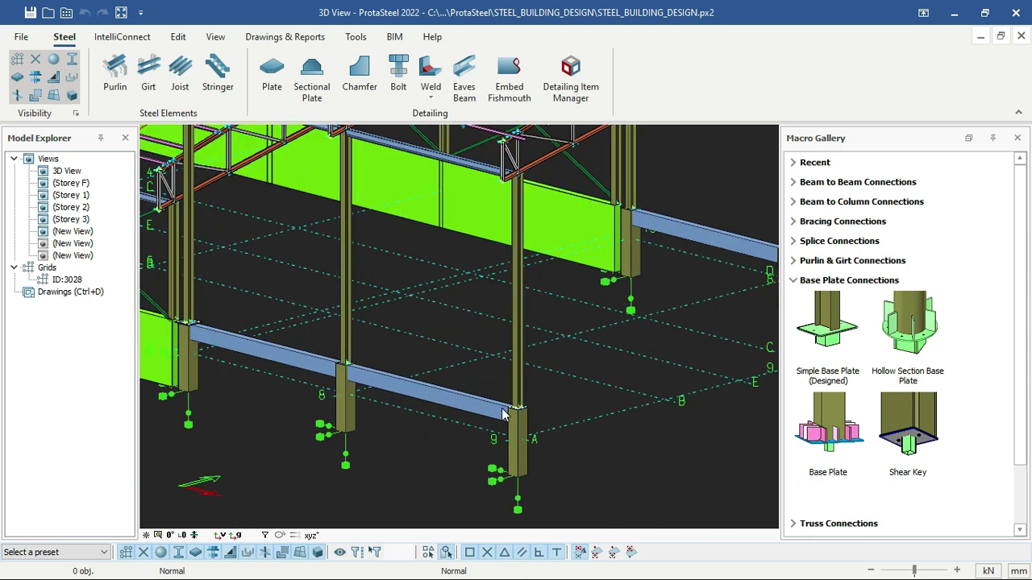
scroll(533, 405, "up", 3)
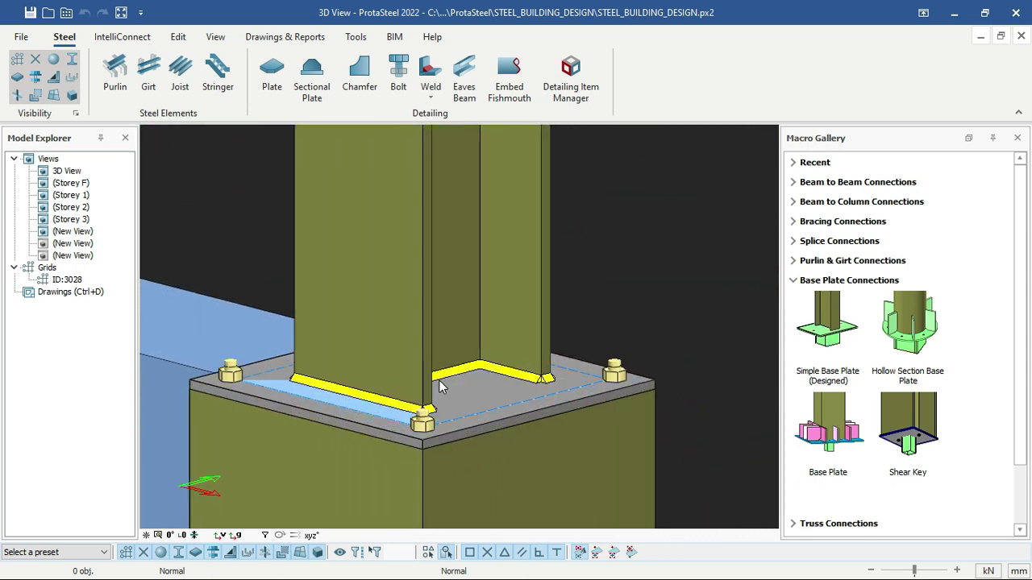
middle_click_drag(388, 376, 481, 358)
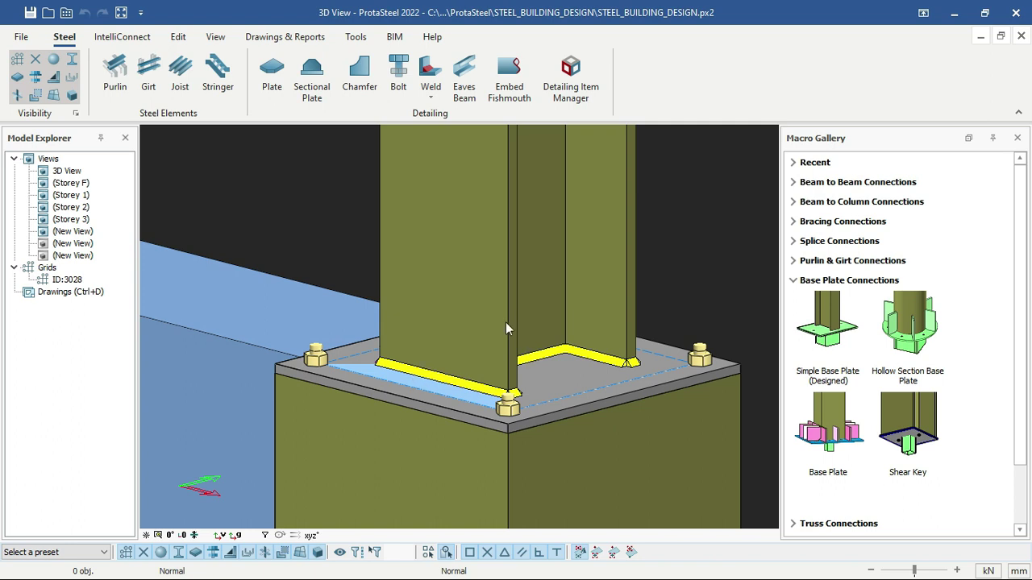
scroll(505, 321, "down", 3)
scroll(541, 263, "down", 2)
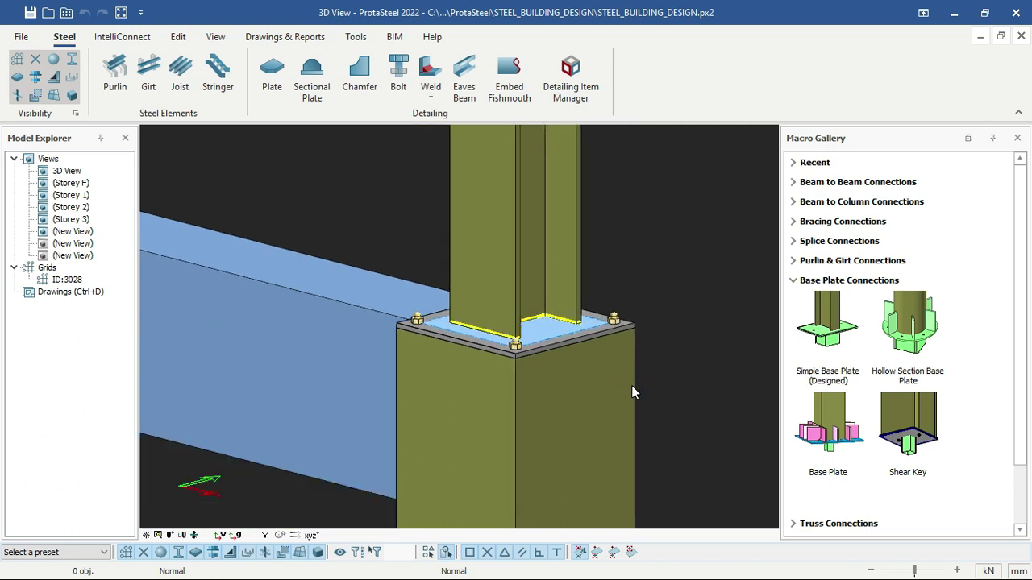
- Highlight the corner pedestal and the steel column above it in turn to distinguish the two members at grid A-9
left_click(632, 386)
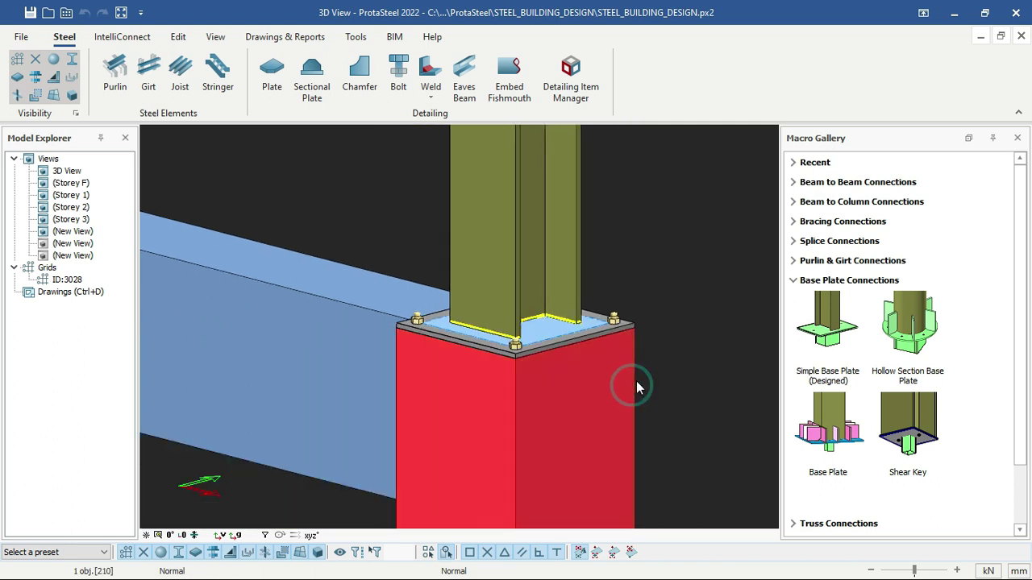
left_click(577, 242)
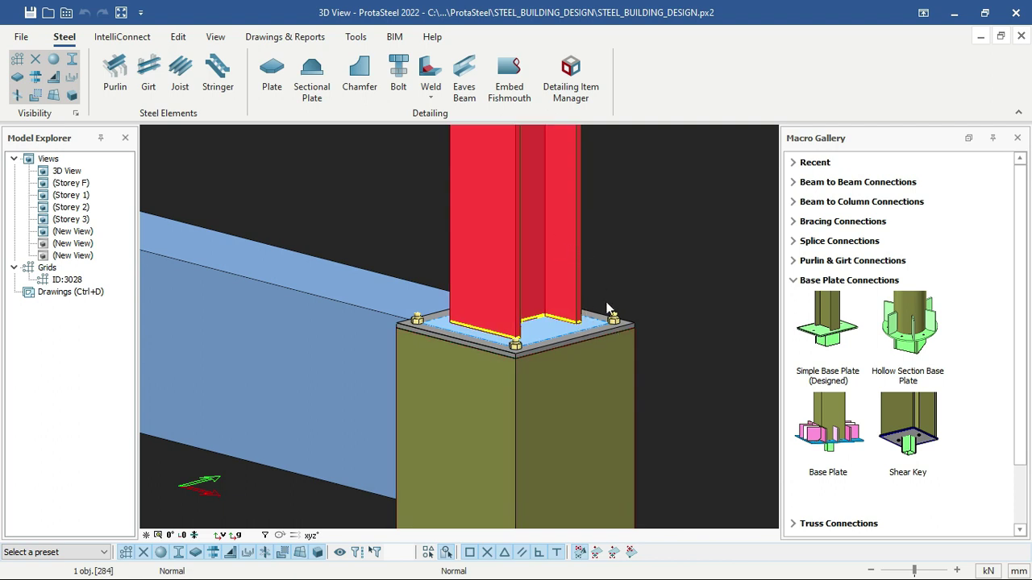
middle_click_drag(580, 323, 615, 318)
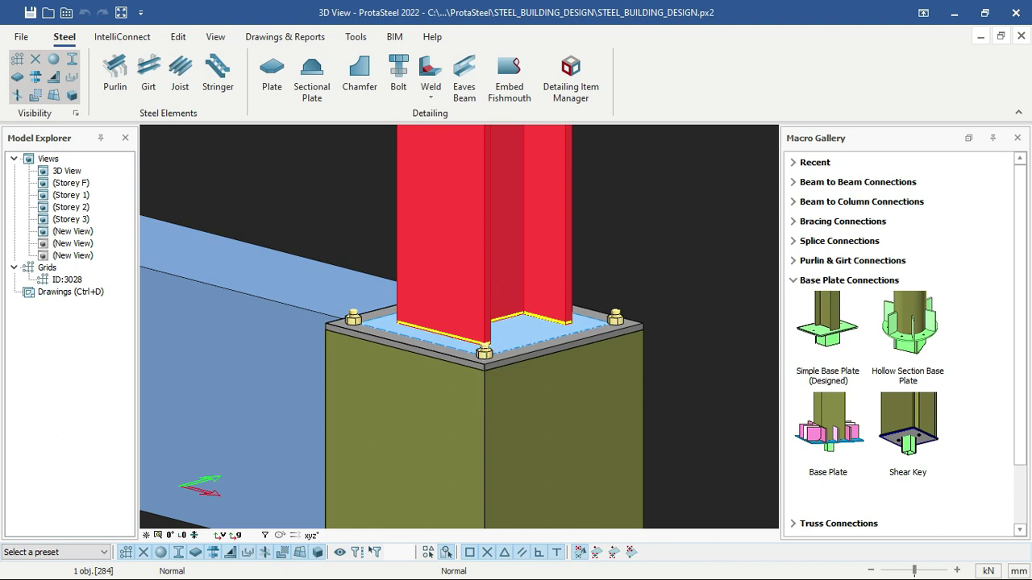
middle_click_drag(509, 198, 488, 244)
scroll(490, 219, "down", 2)
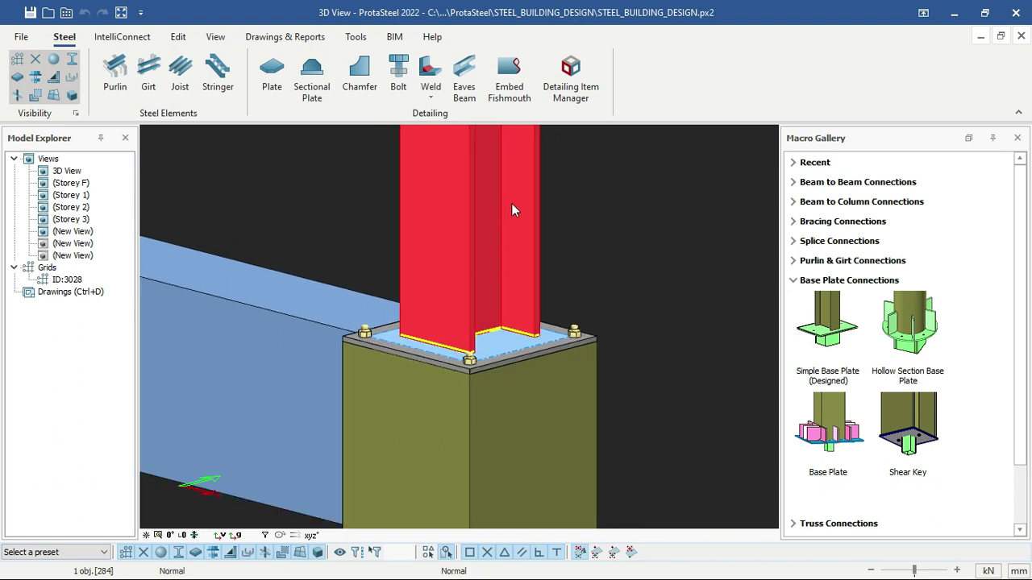
left_click(568, 406)
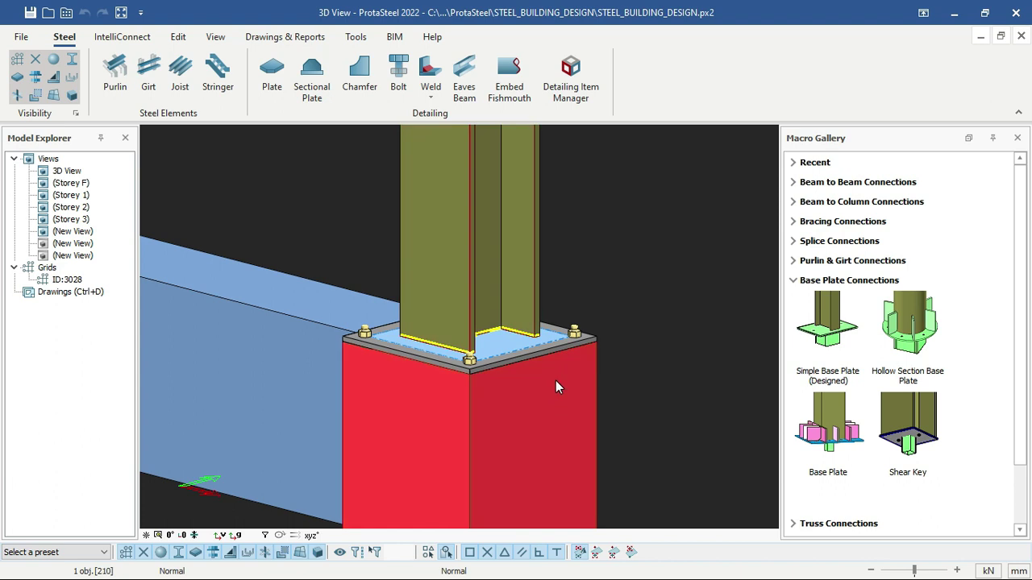
- Compare the foot of the neighbouring column at grid A-8 with the base plate connection at grid A-9
scroll(555, 381, "down", 6)
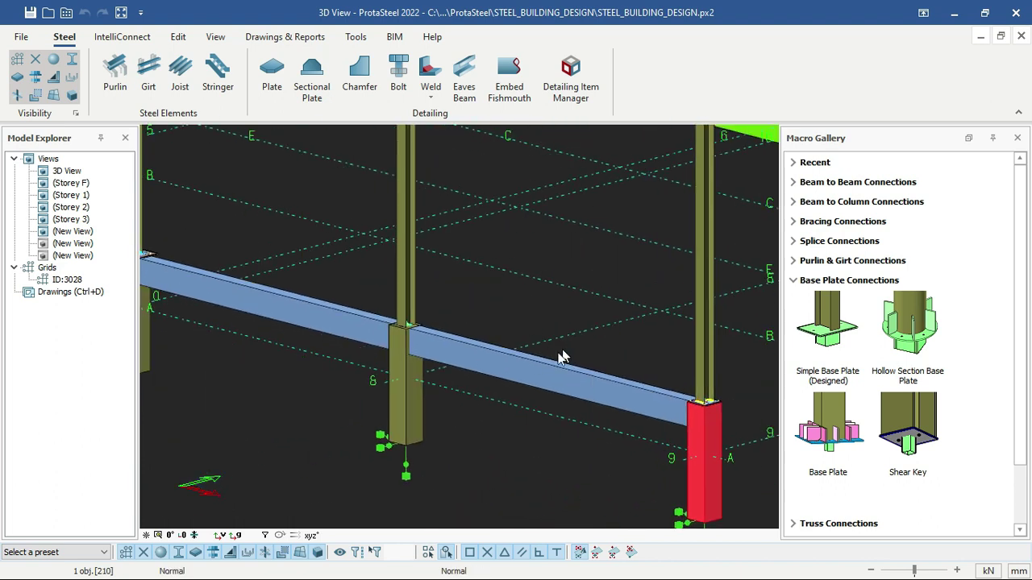
middle_click_drag(689, 346, 656, 353)
scroll(367, 340, "up", 4)
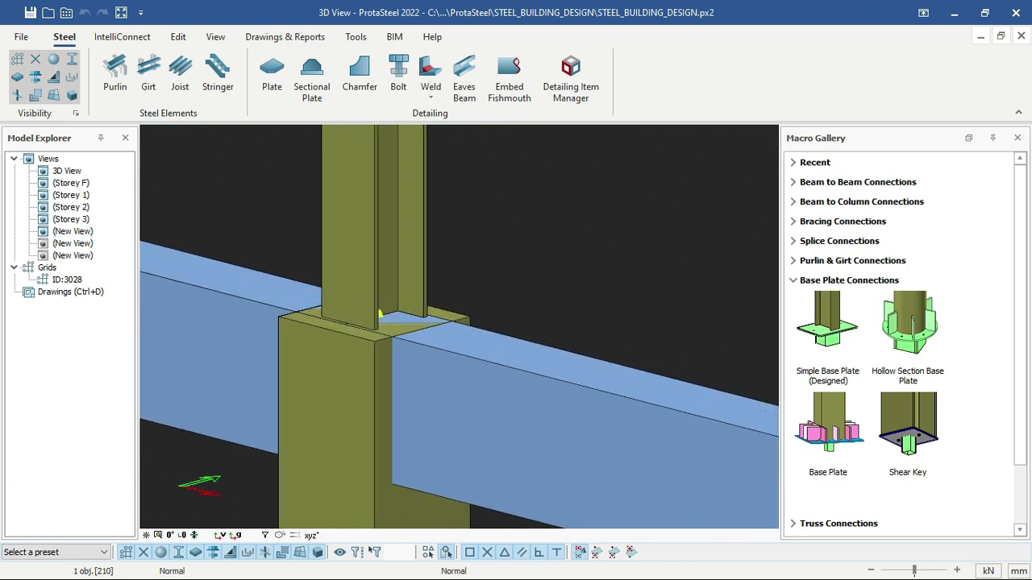
scroll(373, 302, "down", 3)
scroll(610, 323, "up", 6)
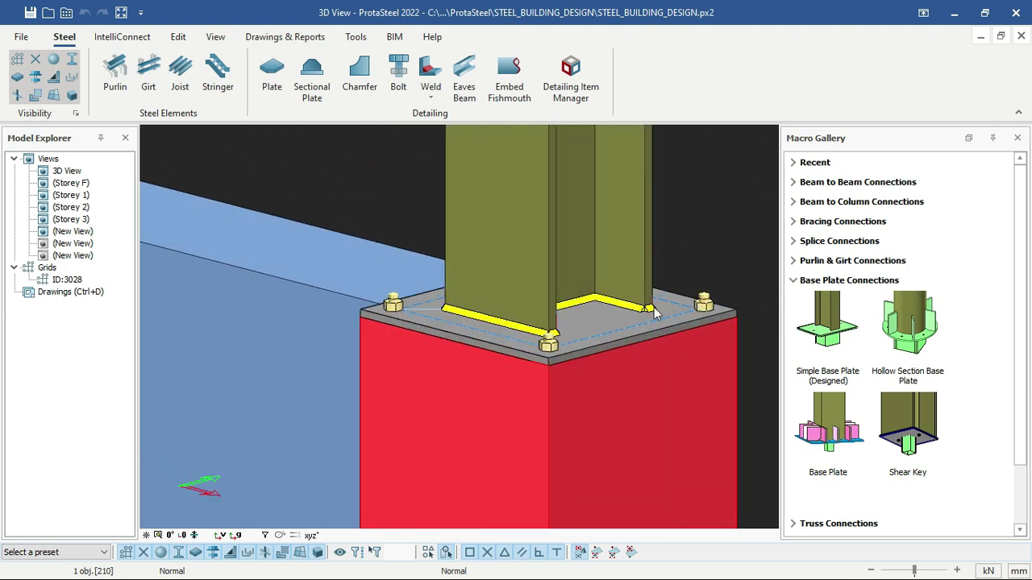
- Examine the A-9 base plate, its anchor bolts and welds from above, and the ground beam running into the pedestal
middle_click_drag(645, 309, 645, 355, "ctrl")
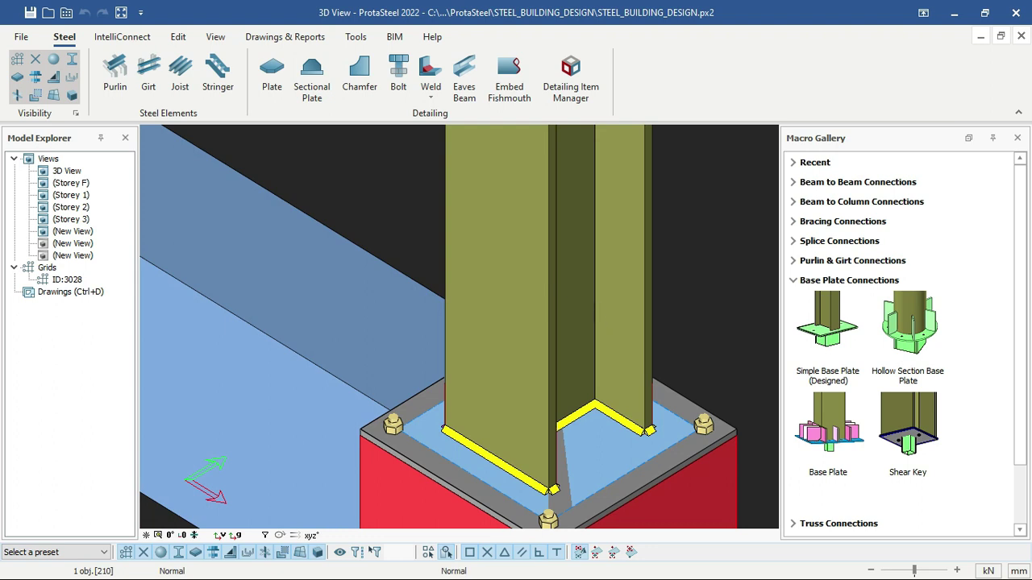
scroll(545, 400, "down", 2)
scroll(558, 440, "up", 3)
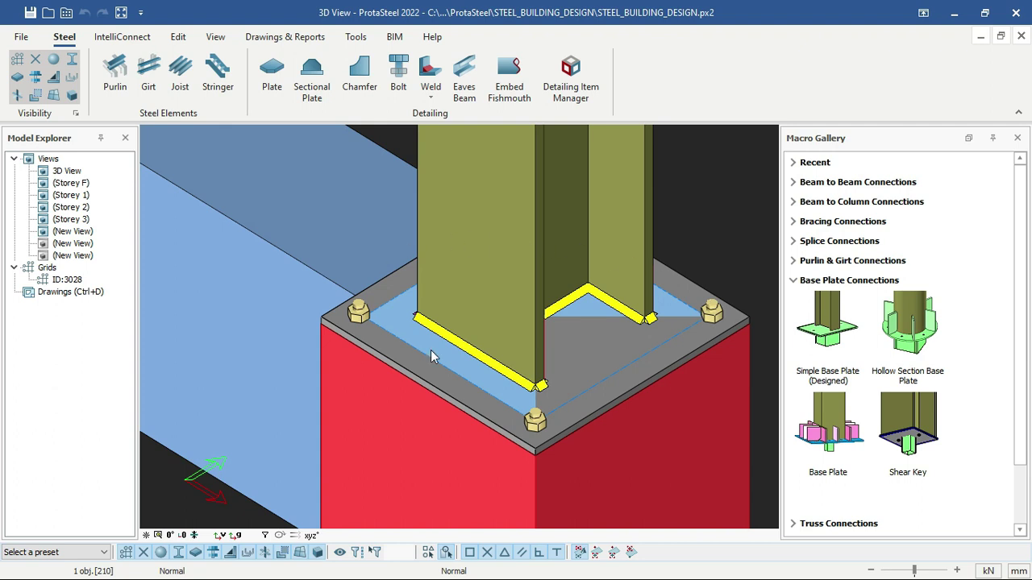
middle_click_drag(601, 397, 624, 389, "ctrl")
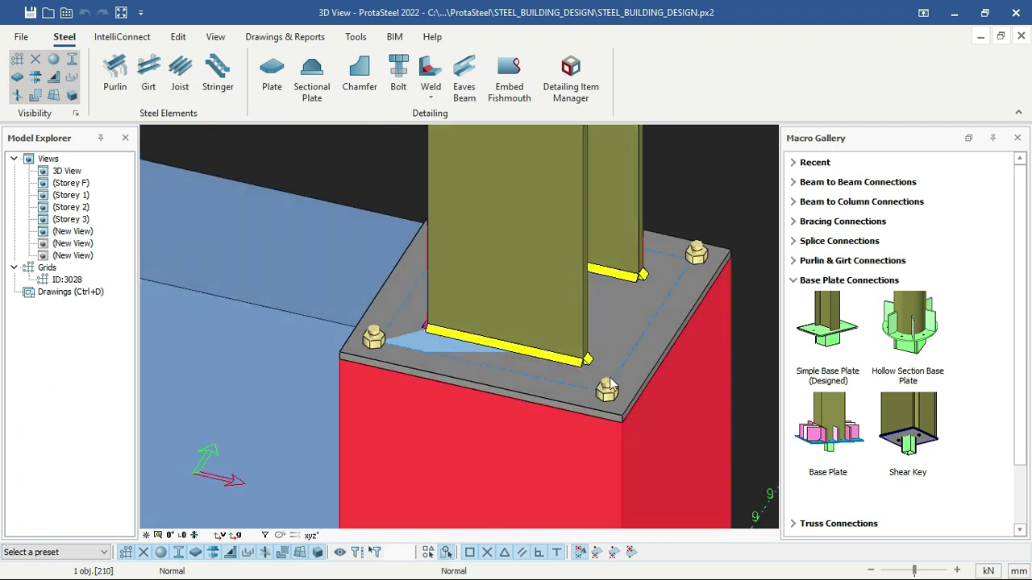
scroll(536, 366, "down", 4)
middle_click_drag(362, 347, 521, 347)
scroll(387, 335, "down", 3)
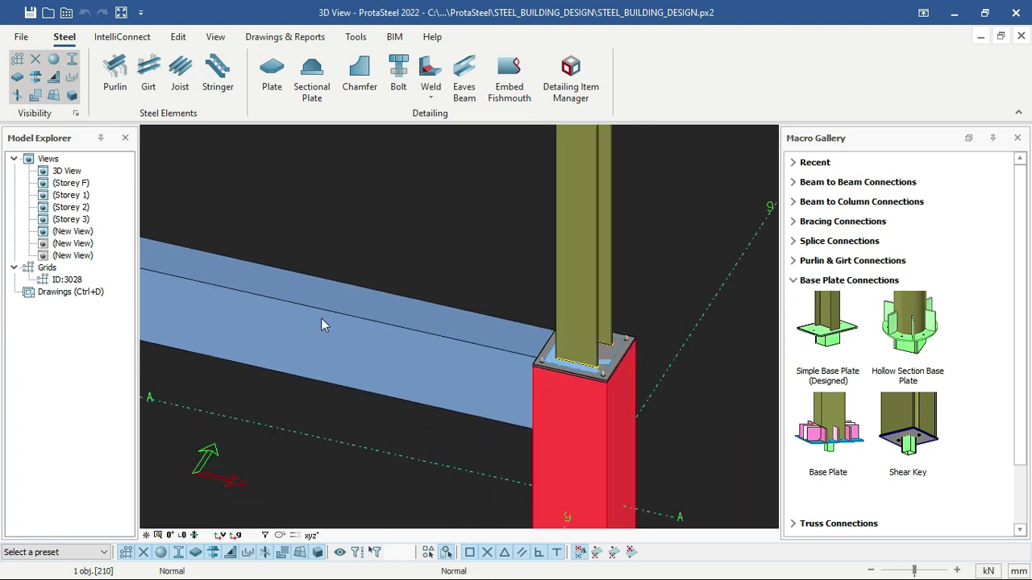
middle_click_drag(198, 277, 390, 315)
scroll(436, 318, "down", 1)
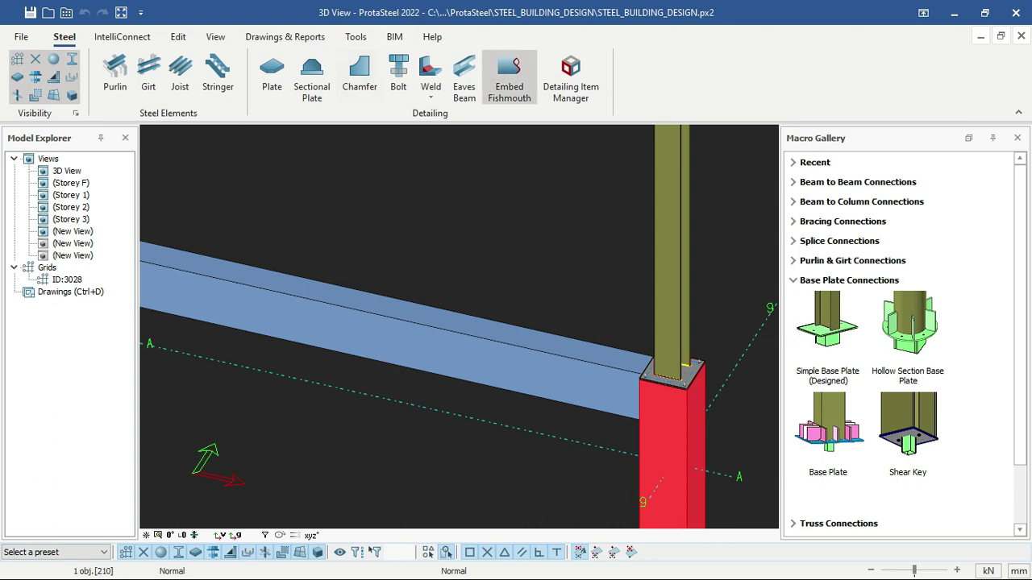
left_click(983, 13)
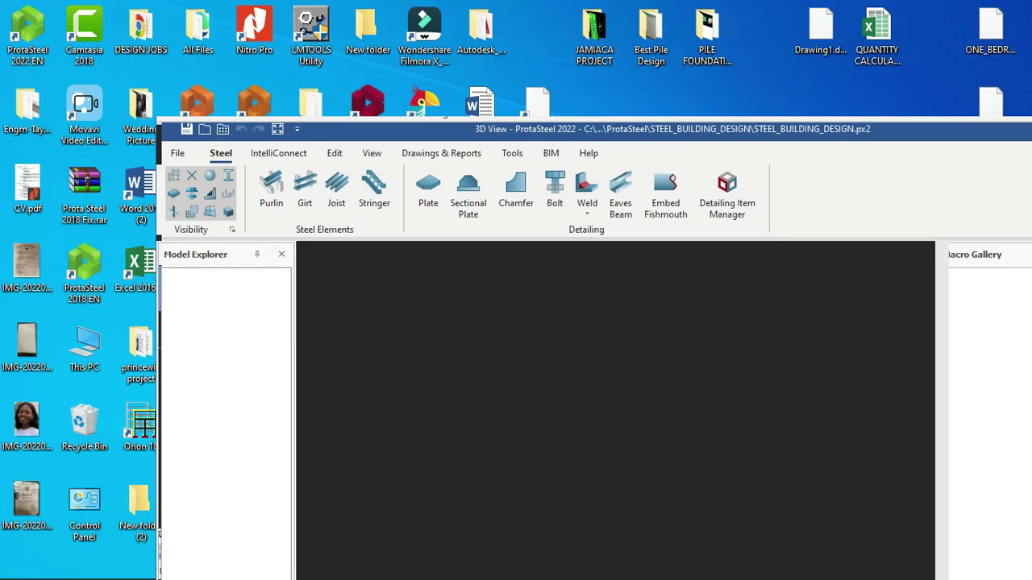
left_click_drag(572, 129, 523, 52)
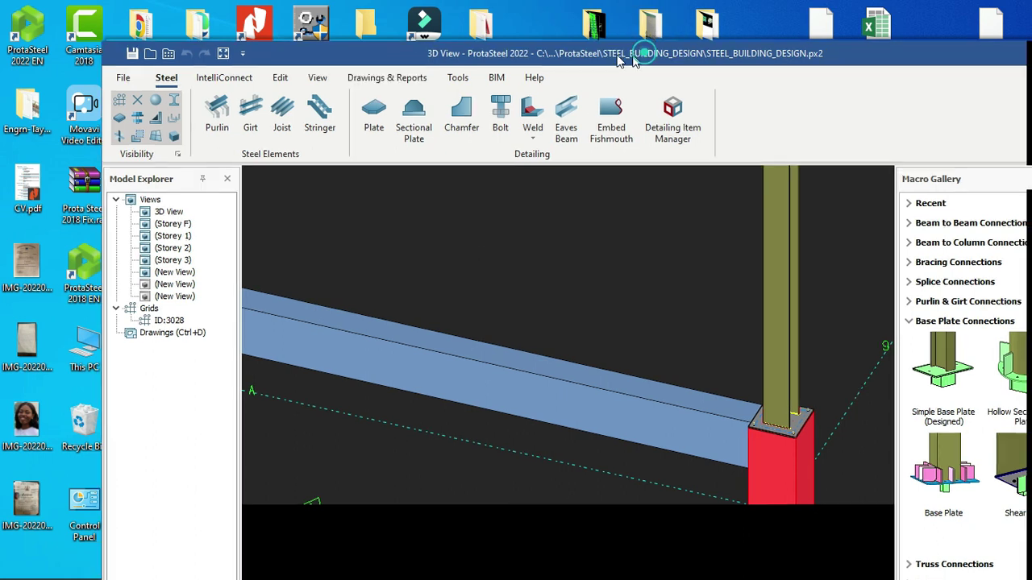
left_click_drag(653, 51, 509, 50)
left_click(930, 51)
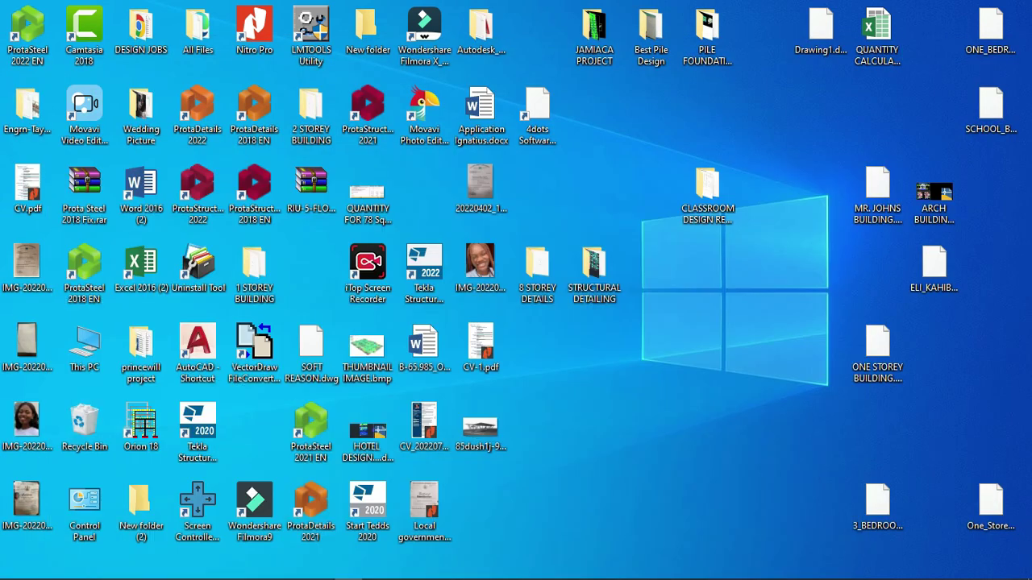
left_click(320, 570)
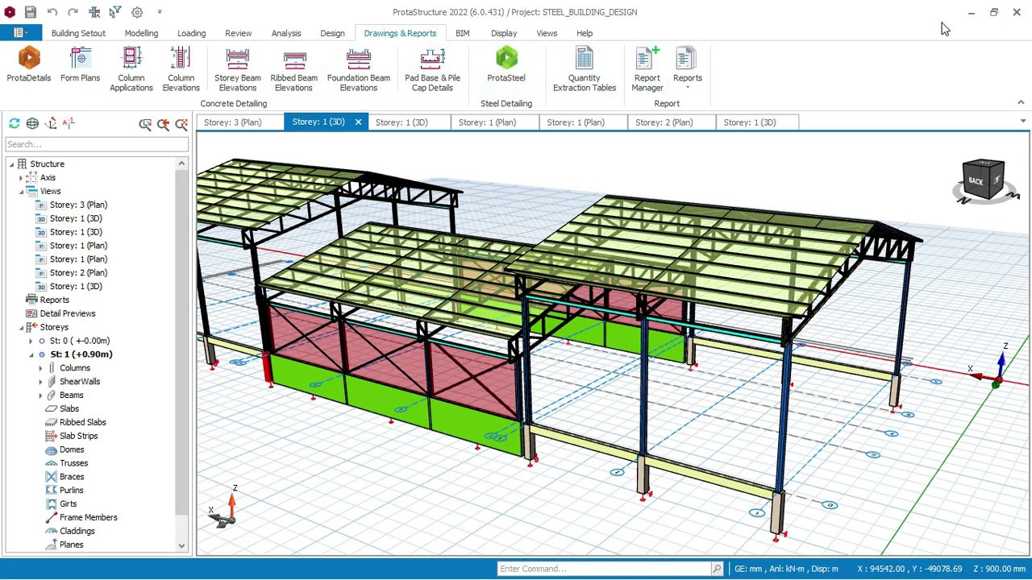
left_click(973, 13)
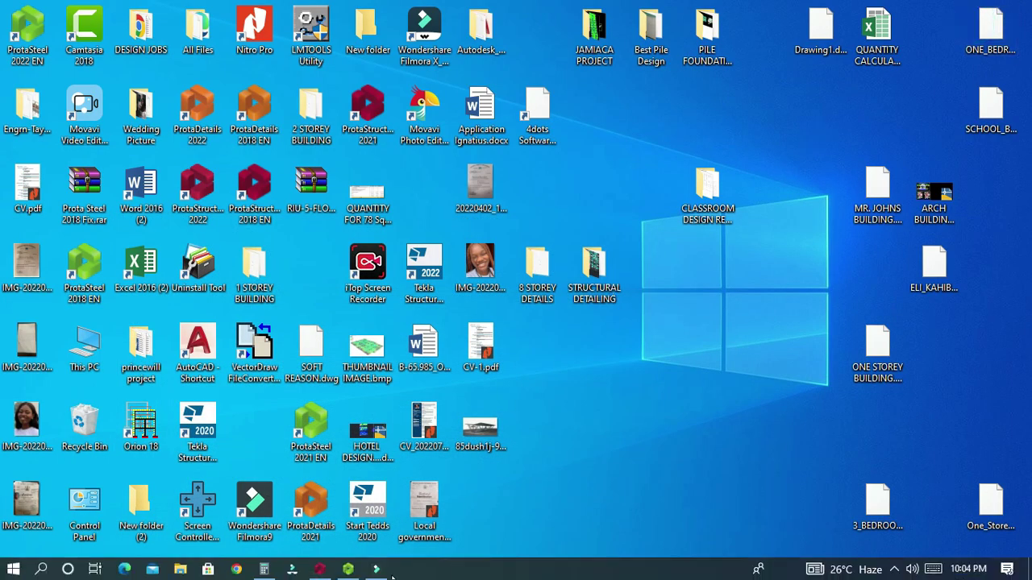
left_click(347, 569)
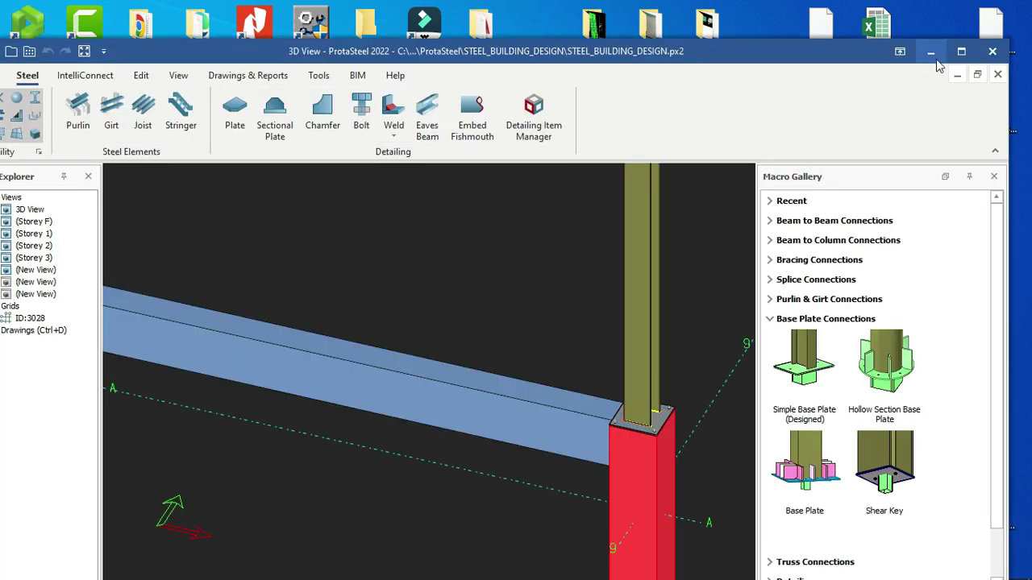
left_click(961, 50)
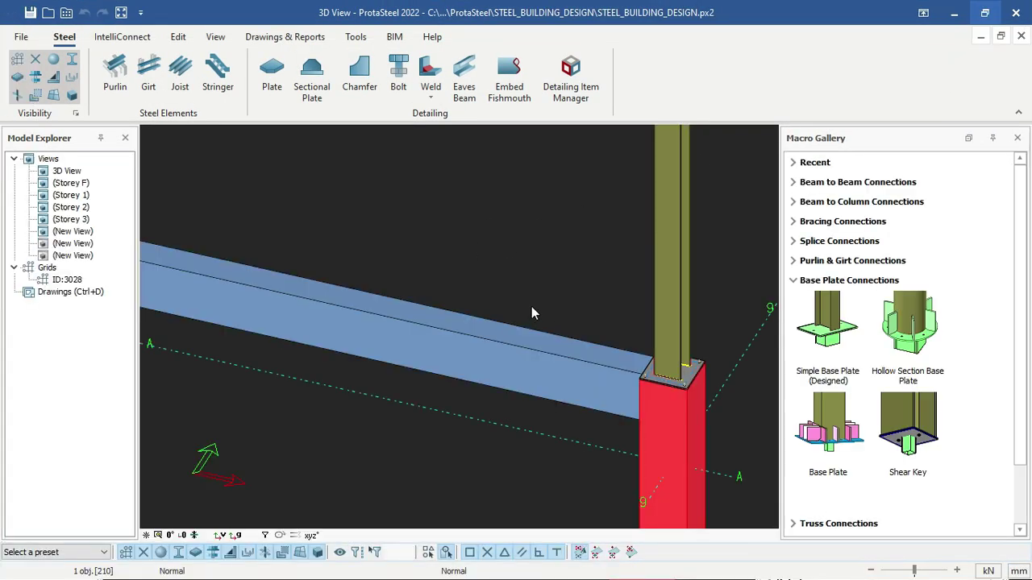
- Collapse the Base Plate Connections group and examine the foot of the column at grid A-8 on its pedestal
left_click(794, 281)
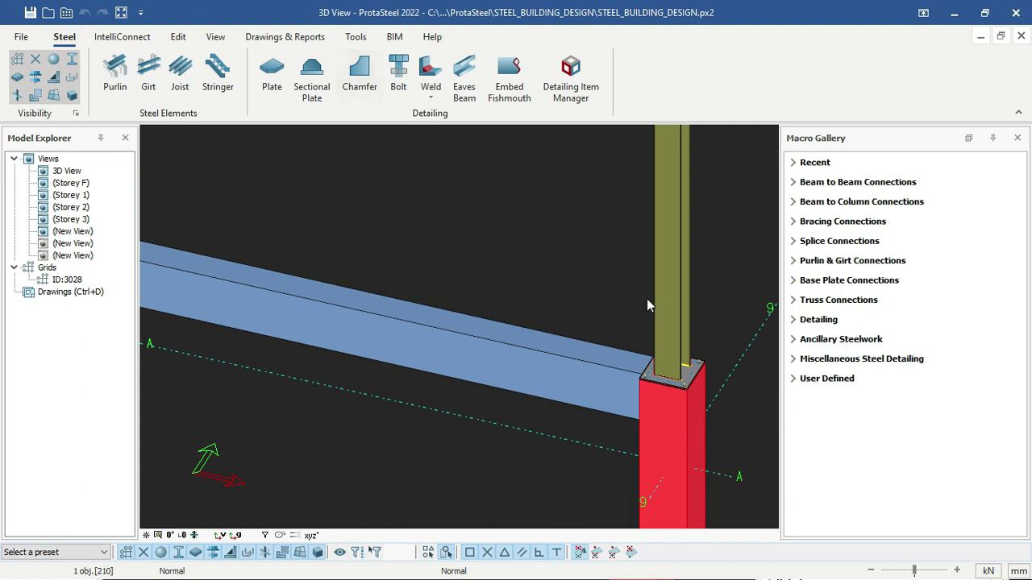
scroll(575, 329, "down", 2)
scroll(575, 322, "down", 2)
scroll(620, 343, "up", 7)
scroll(573, 316, "down", 4)
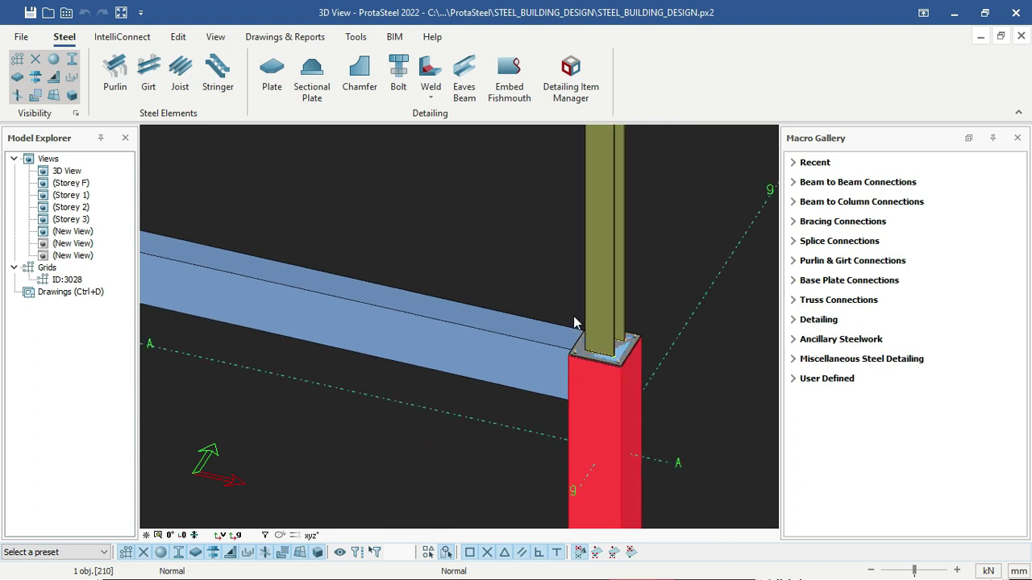
middle_click_drag(328, 287, 537, 320)
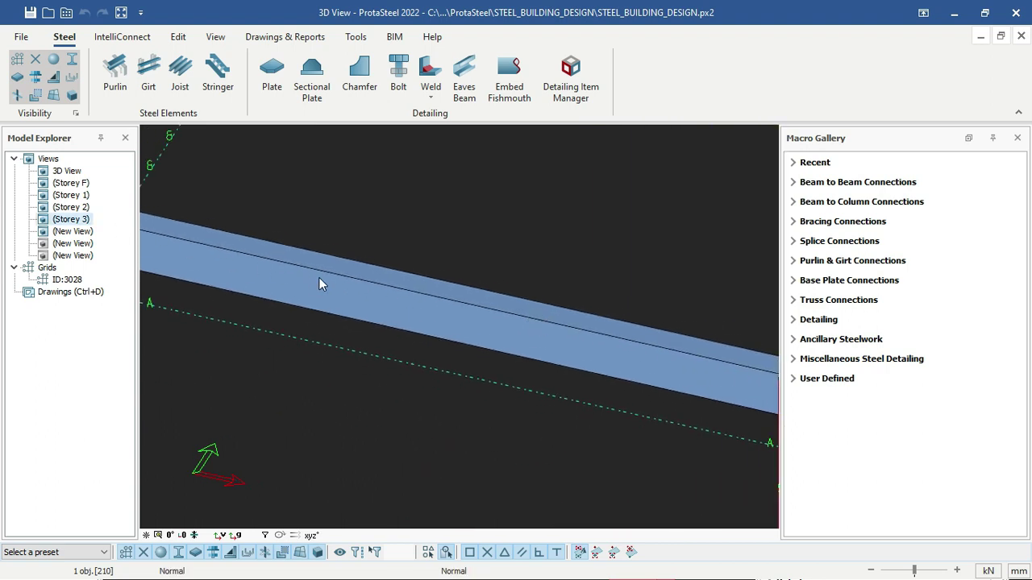
middle_click_drag(303, 264, 537, 309)
scroll(292, 243, "up", 5)
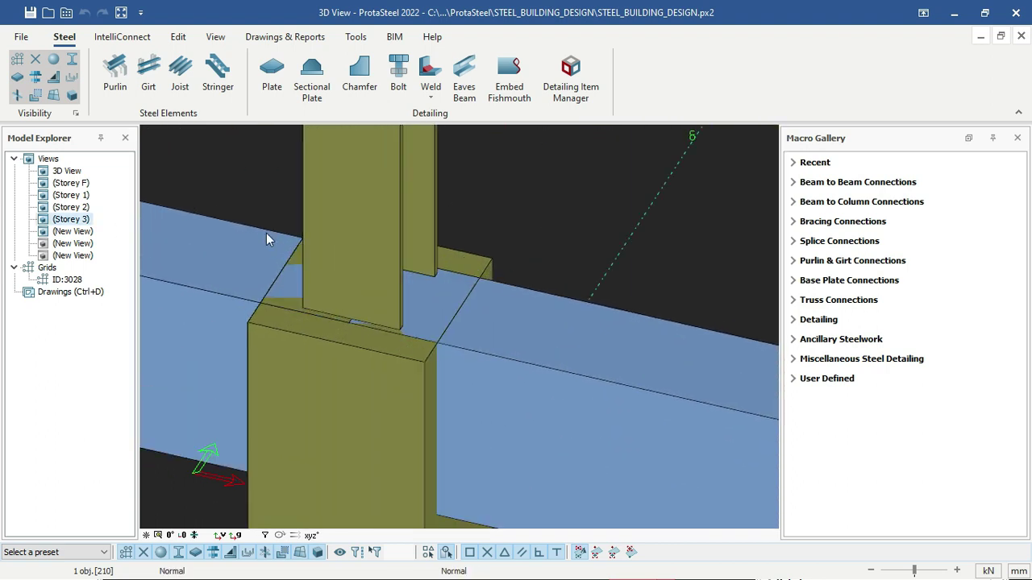
middle_click_drag(266, 233, 311, 260)
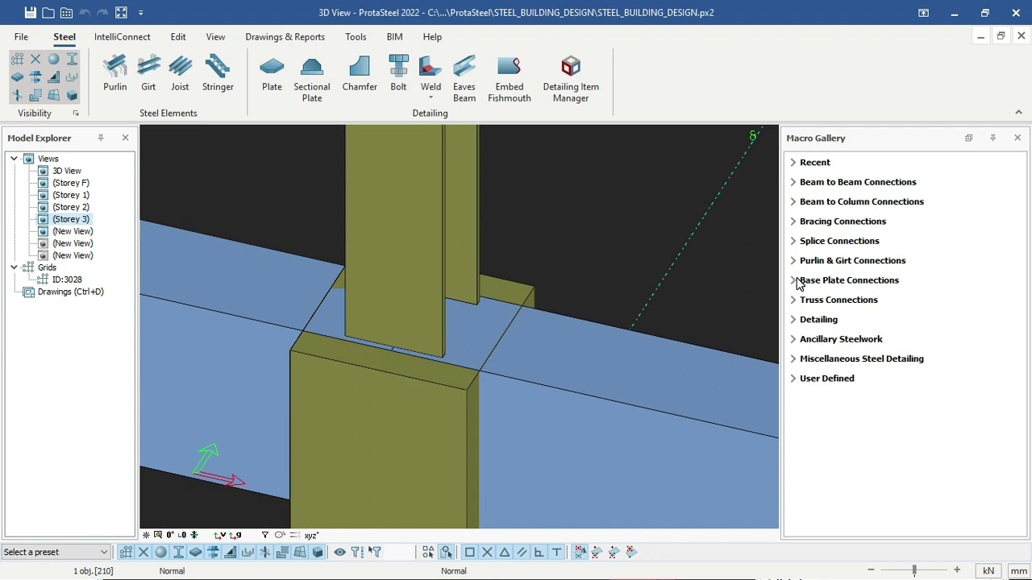
- Expand the Base Plate Connections group and read the description of the Hollow Section Base Plate macro
left_click(794, 280)
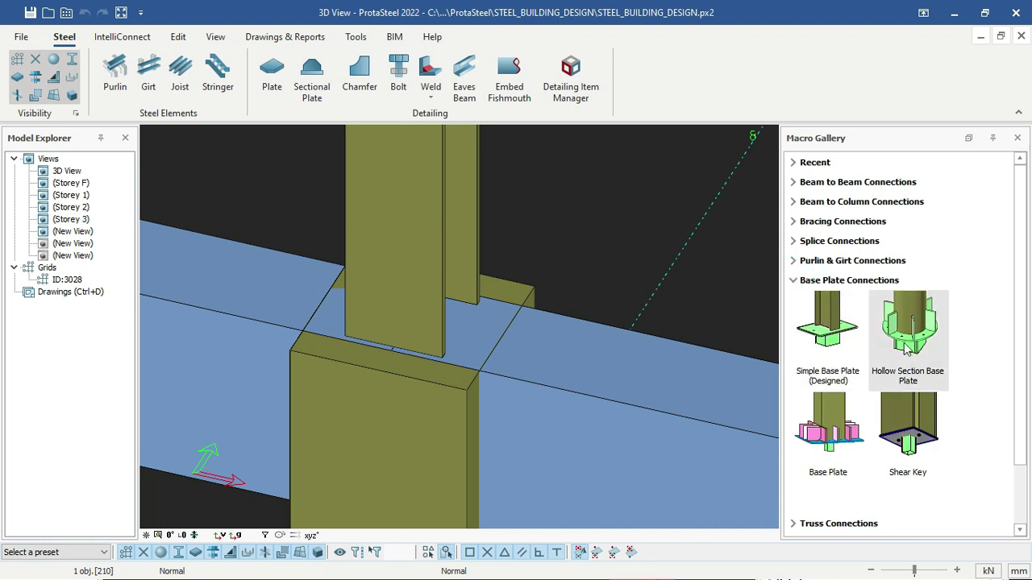
scroll(544, 226, "down", 4)
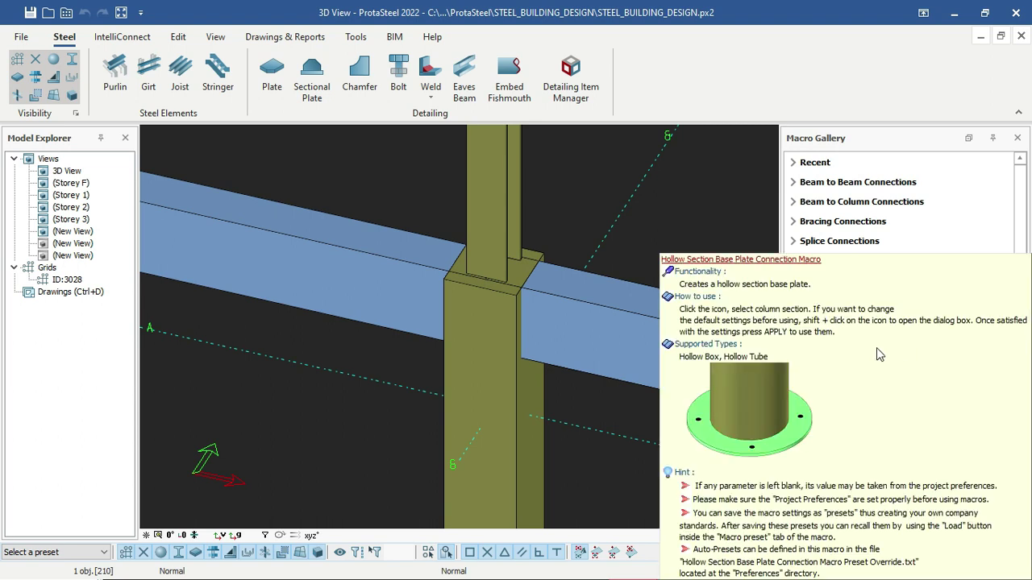
scroll(495, 244, "up", 2)
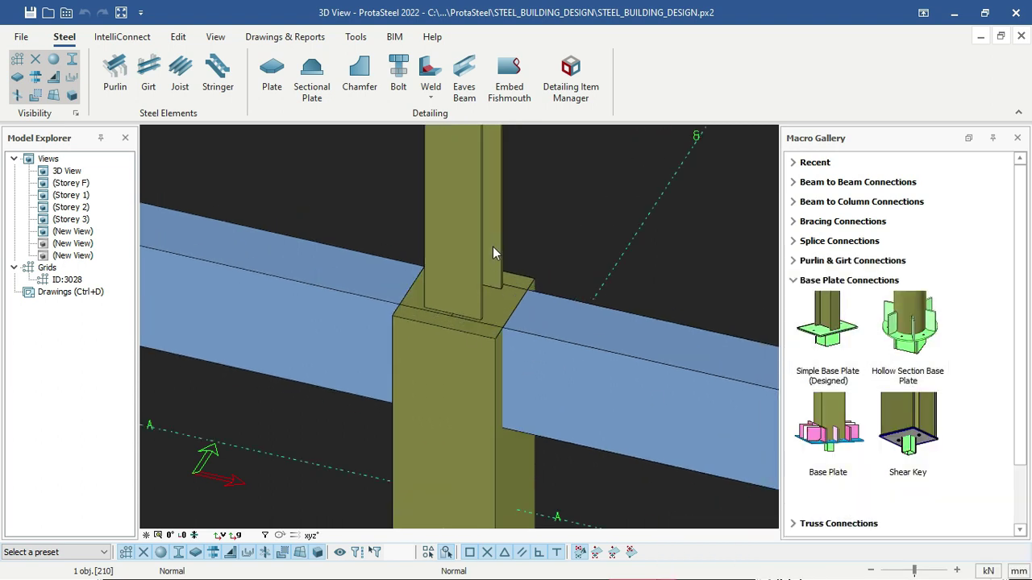
- Highlight the steel column at grid A-8, examine its section and foot from several angles, and clear the selection
left_click(487, 300)
middle_click_drag(488, 295, 468, 248)
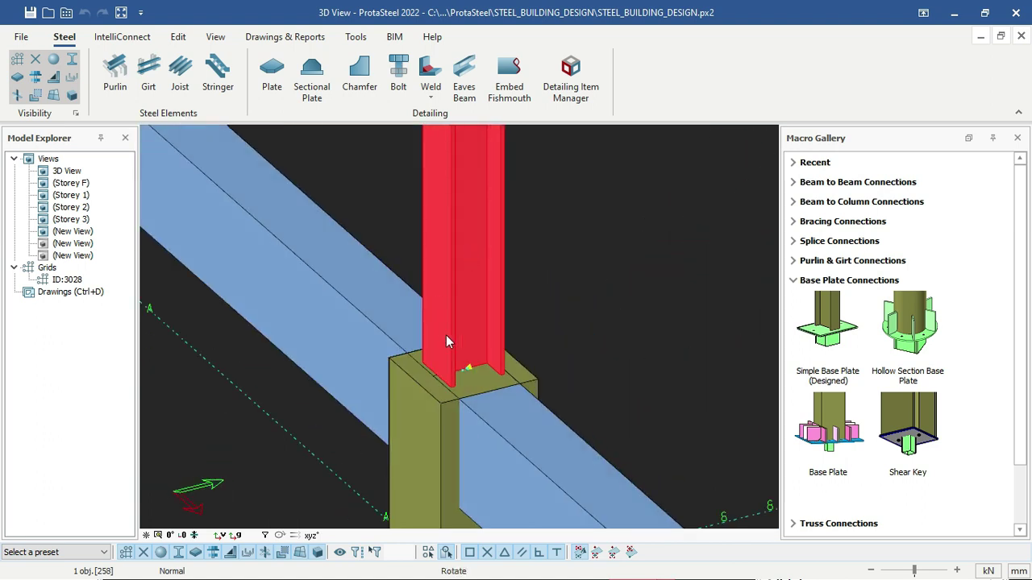
middle_click_drag(446, 334, 479, 304)
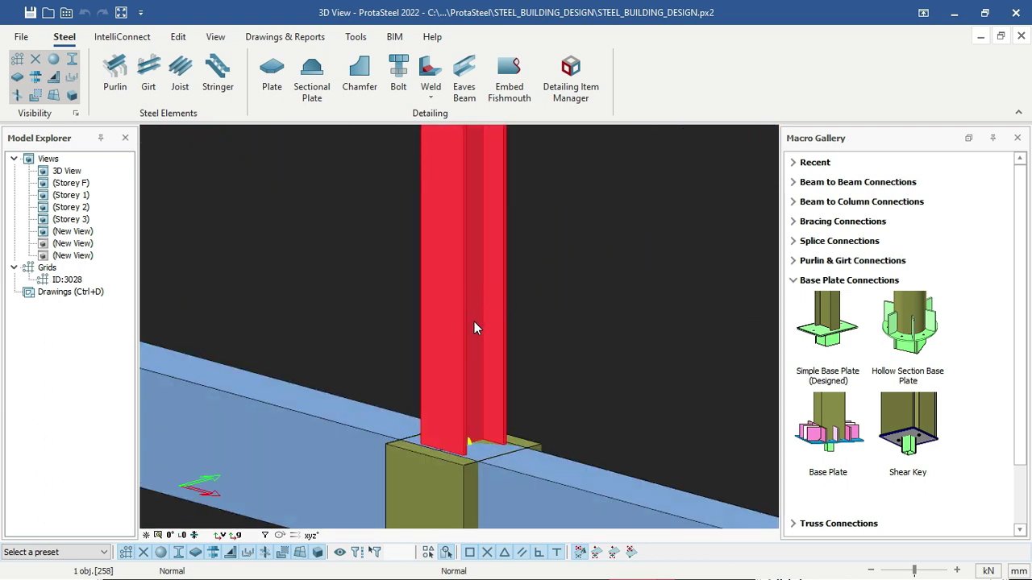
scroll(474, 322, "down", 2)
scroll(476, 322, "up", 3)
middle_click_drag(475, 339, 474, 316)
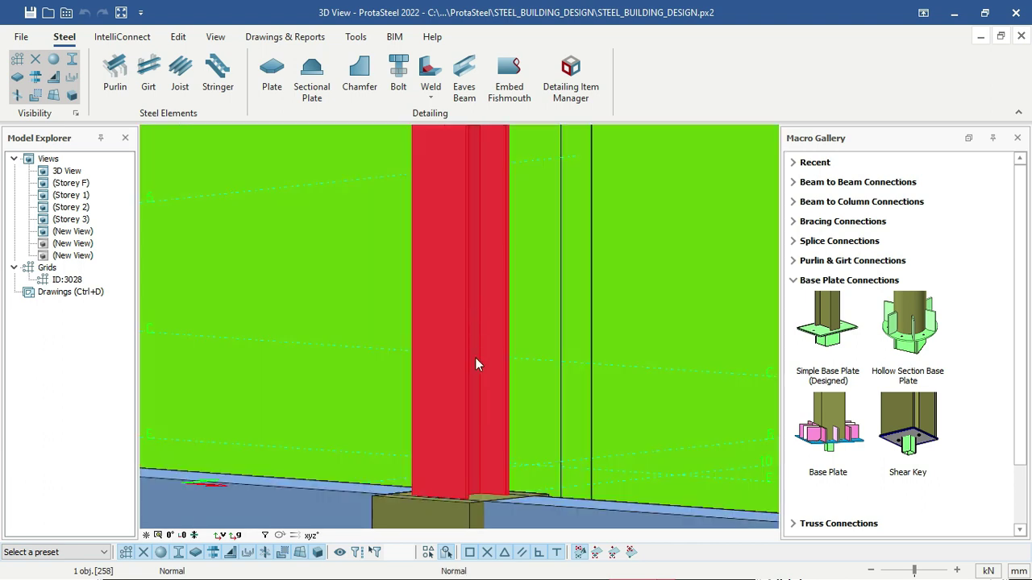
middle_click_drag(476, 362, 487, 312)
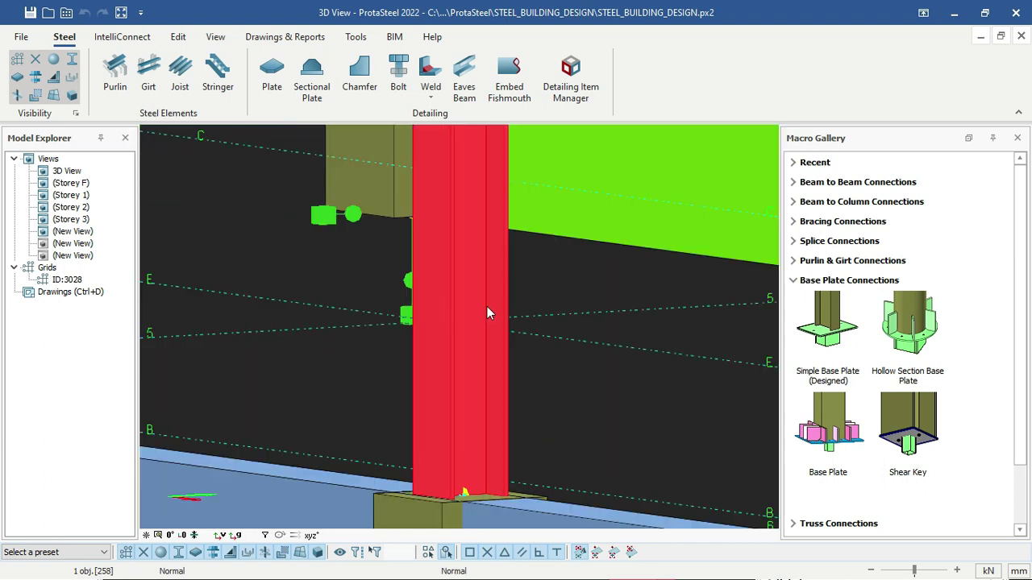
left_click(564, 364)
middle_click_drag(564, 365, 472, 355)
middle_click_drag(473, 395, 474, 435)
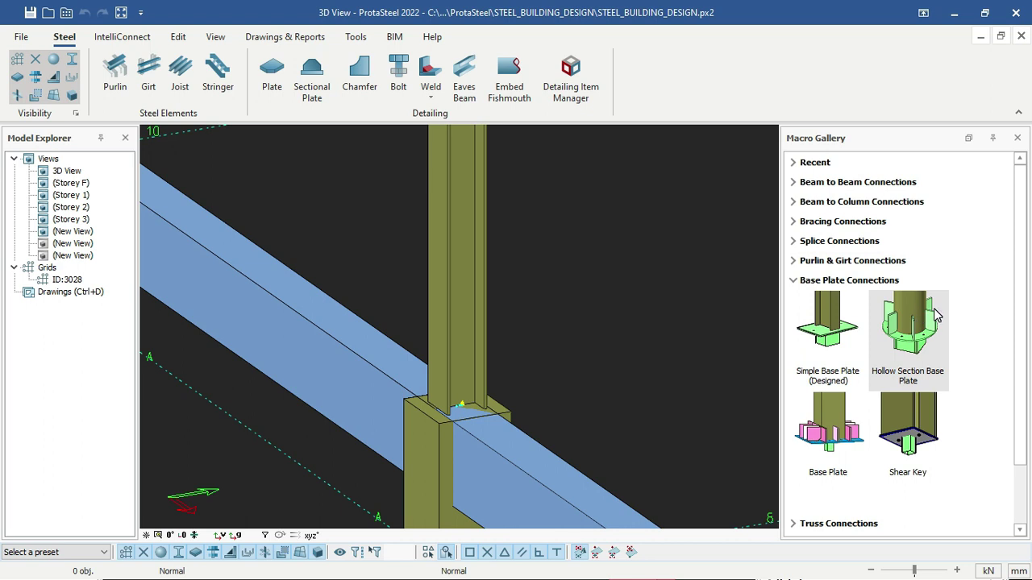
- Compare the Hollow Section Base Plate, Shear Key, Base Plate and Simple Base Plate (Designed) macros against the column bases along grid A
mouse_move(935, 316)
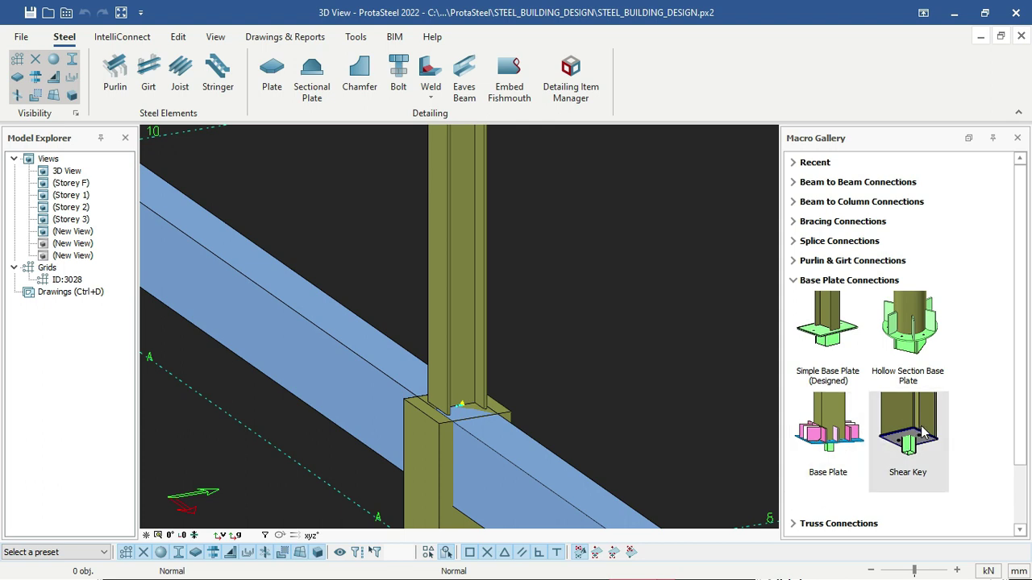
mouse_move(923, 446)
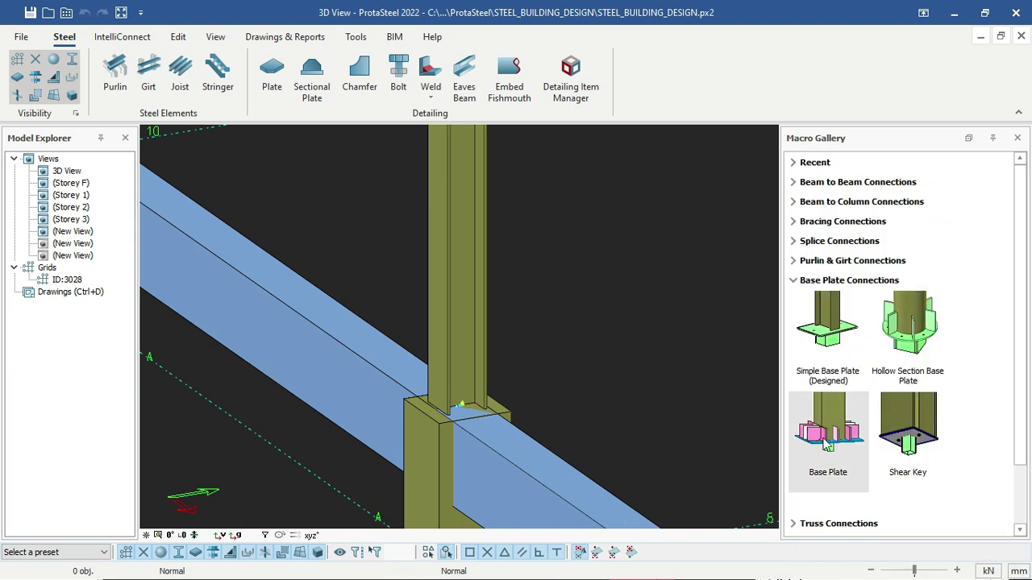
mouse_move(814, 438)
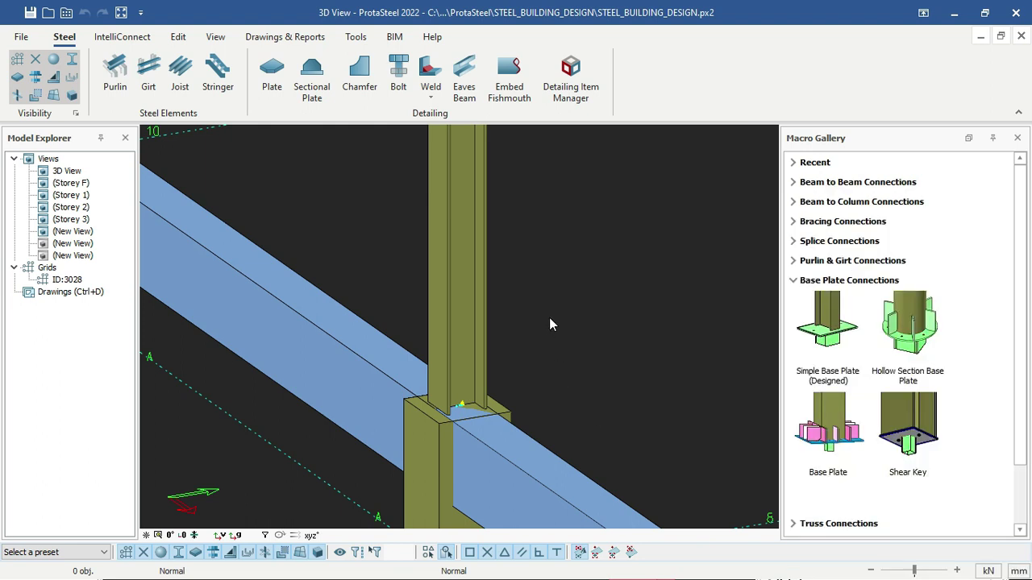
scroll(548, 324, "down", 5)
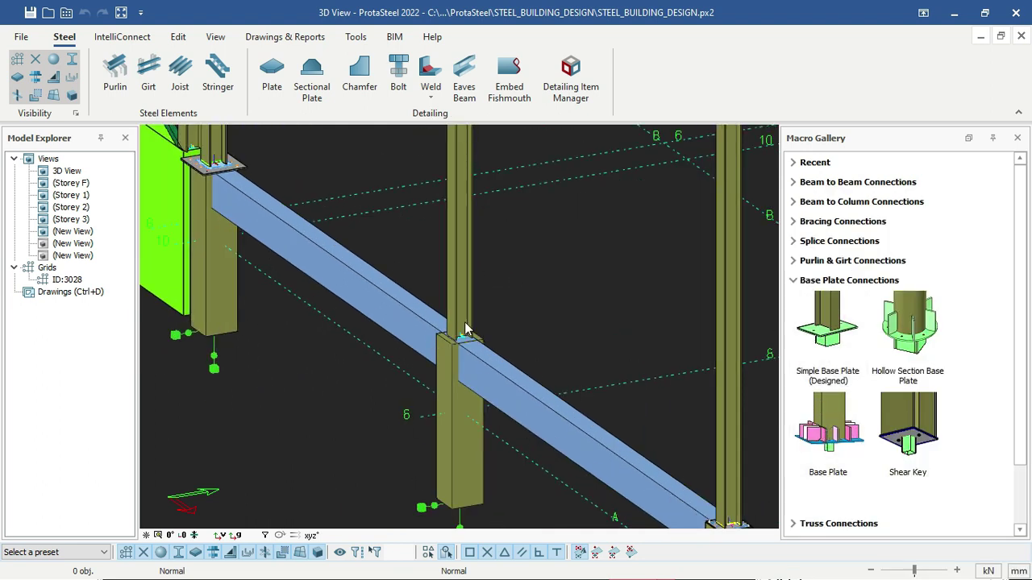
scroll(466, 329, "down", 3)
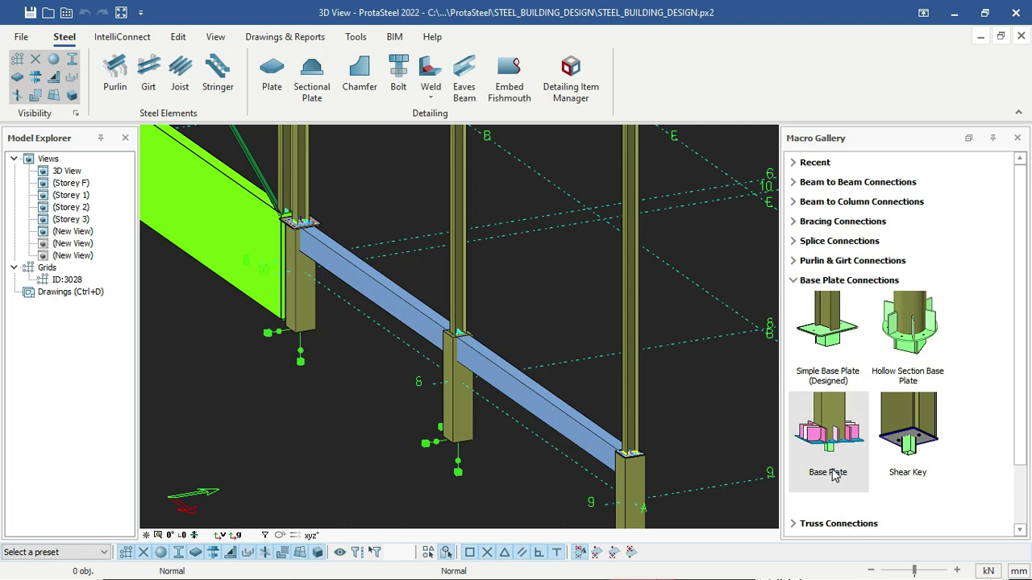
mouse_move(831, 457)
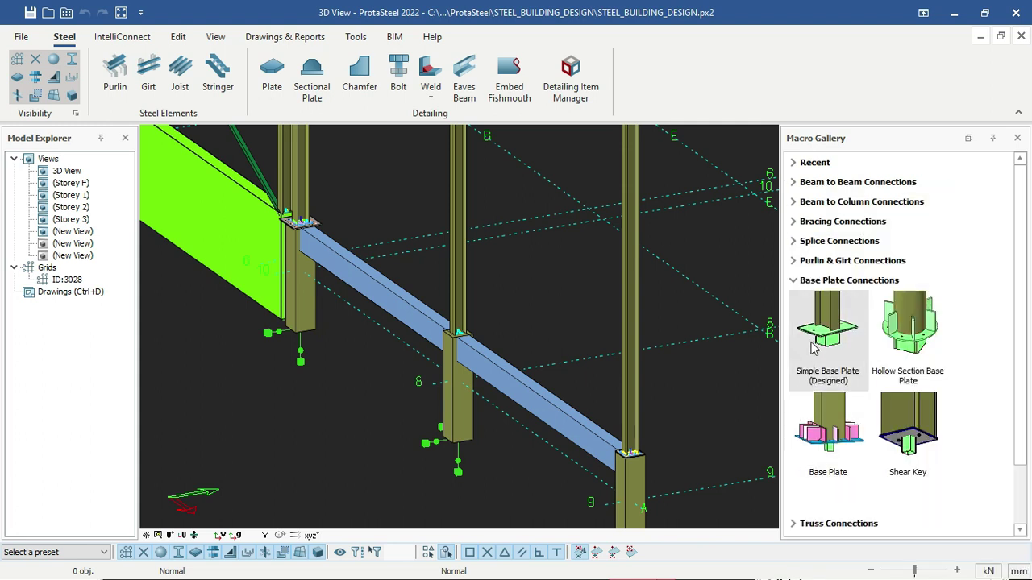
mouse_move(830, 342)
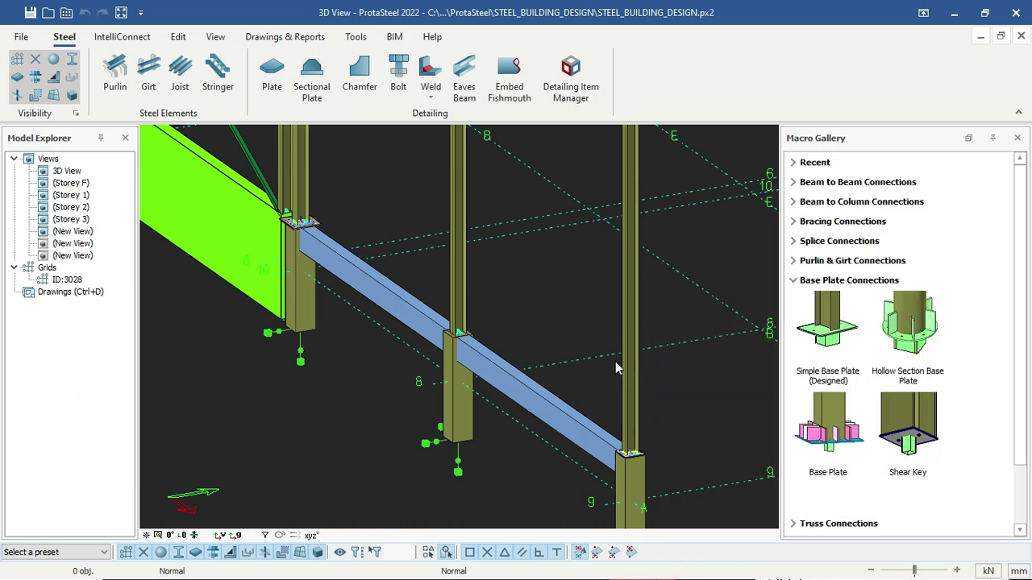
- Examine the concrete pedestal at grid A-8 and the support symbols at its lower end
scroll(512, 373, "up", 4)
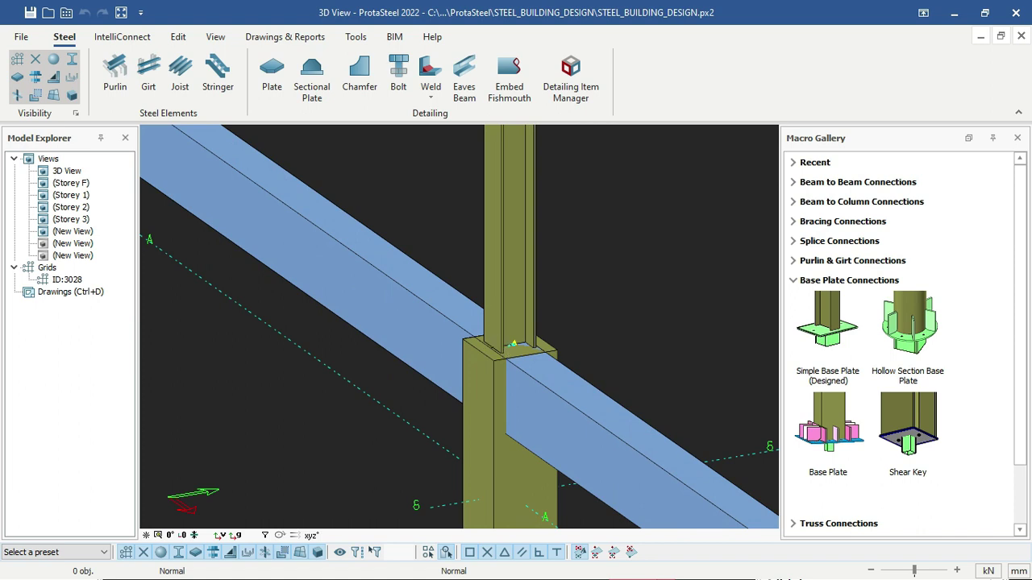
scroll(520, 303, "down", 2)
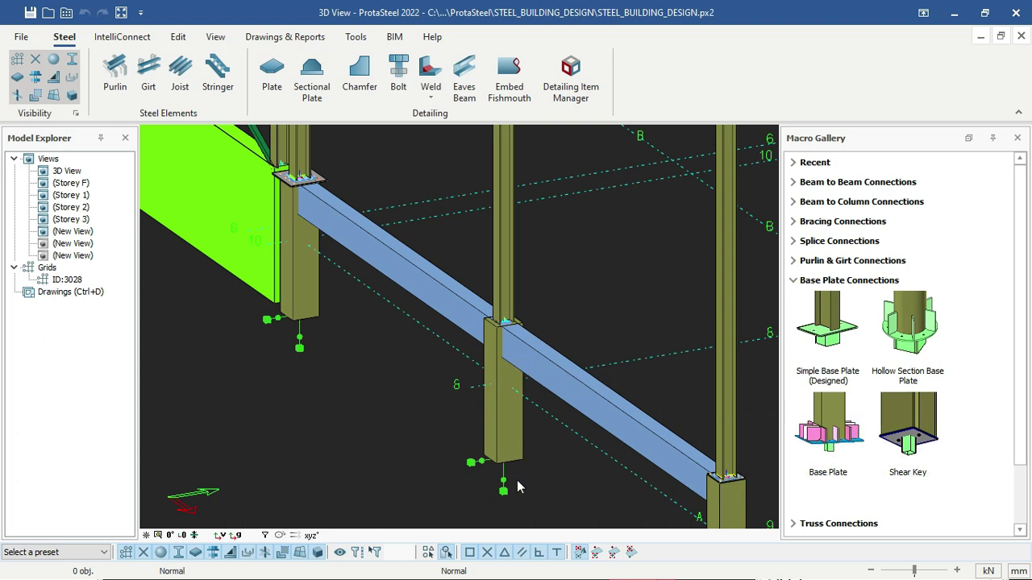
scroll(521, 499, "up", 2)
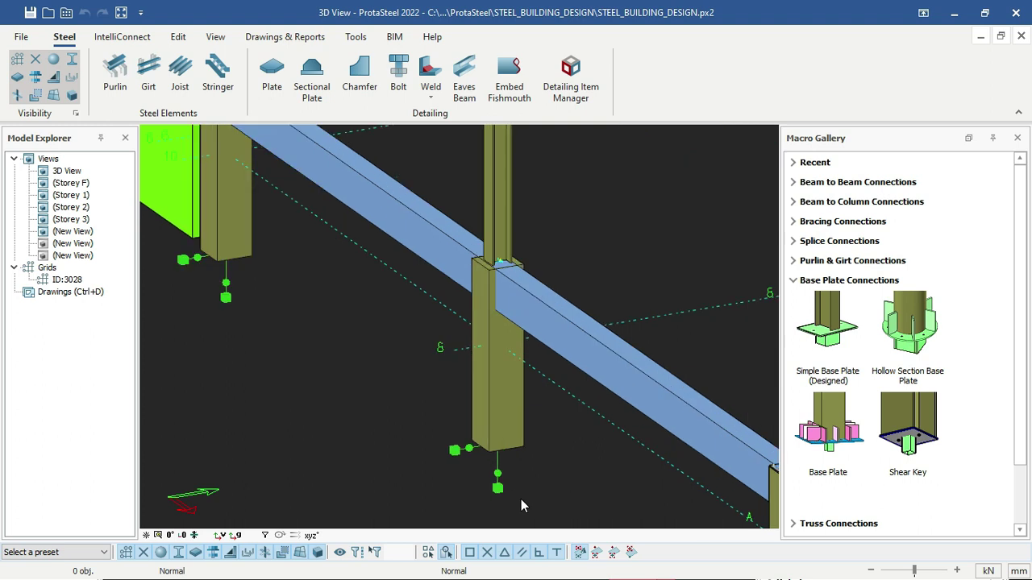
scroll(537, 396, "down", 3)
scroll(553, 387, "up", 2)
scroll(418, 391, "up", 3)
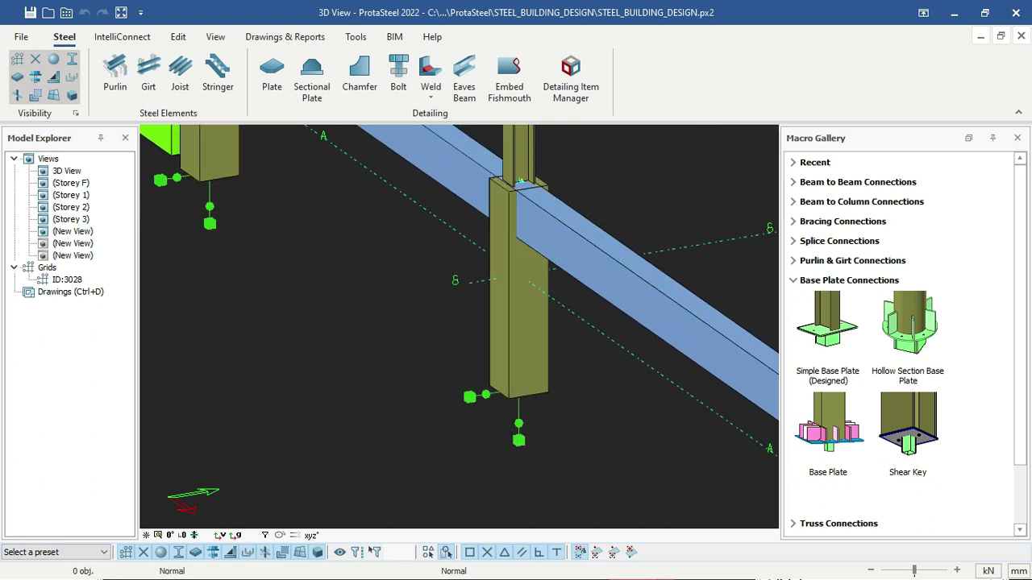
scroll(487, 406, "up", 3)
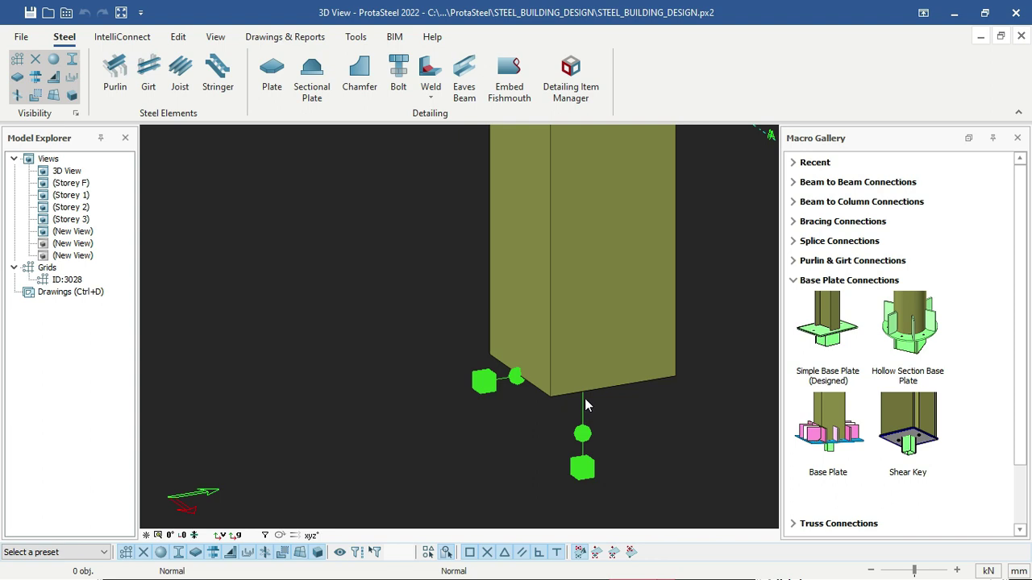
scroll(479, 407, "down", 5)
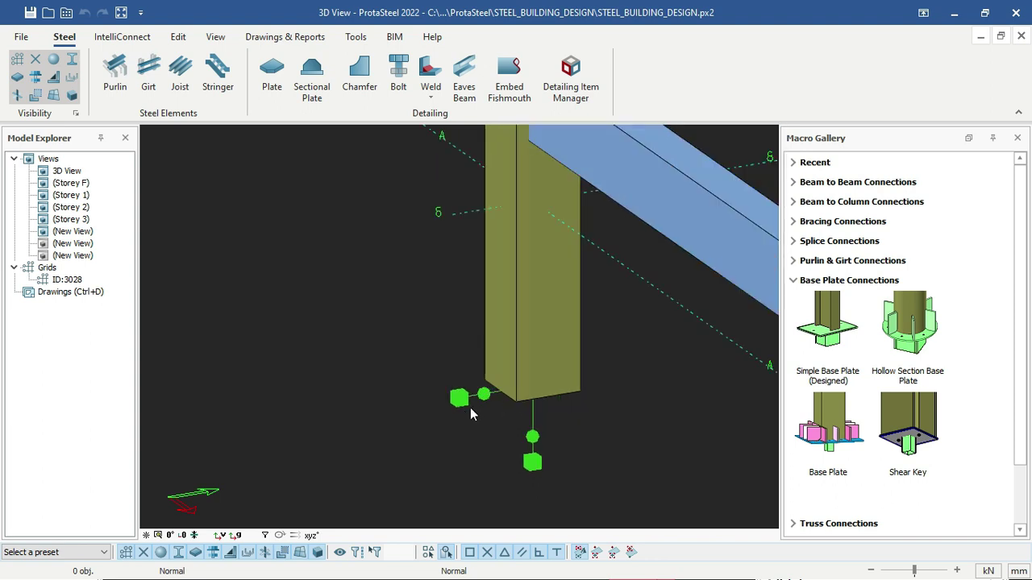
scroll(506, 445, "up", 3)
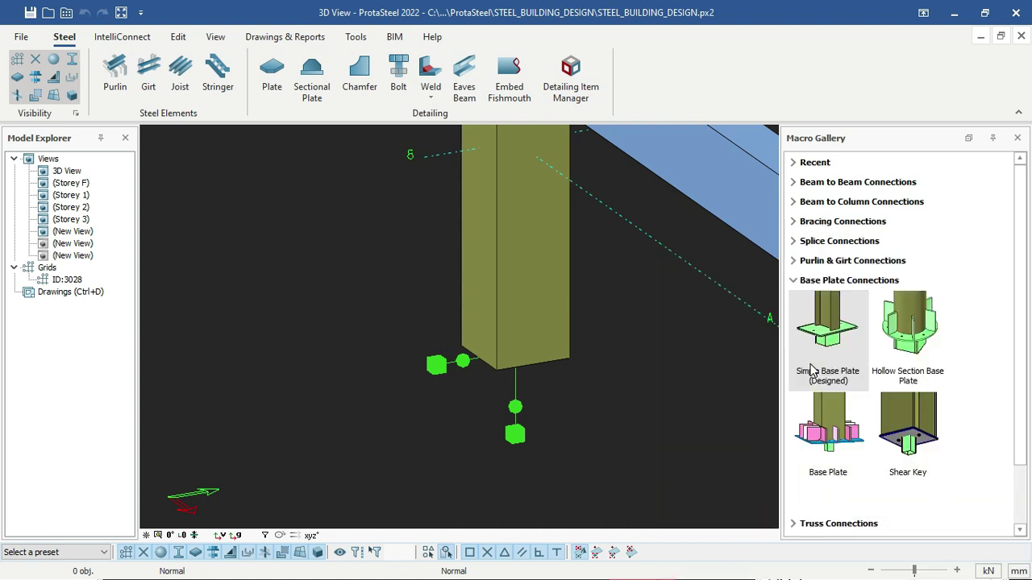
- Examine the row of pedestals along grid A and the support symbols beneath the corner pedestal at A-9
scroll(450, 370, "down", 5)
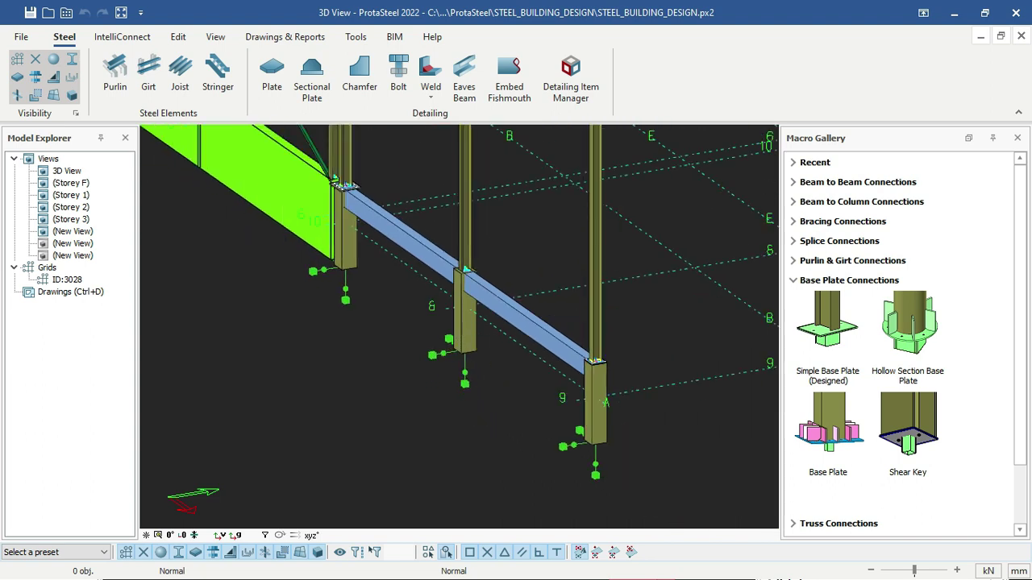
scroll(661, 356, "down", 2)
middle_click_drag(660, 356, 510, 367)
scroll(526, 351, "down", 2)
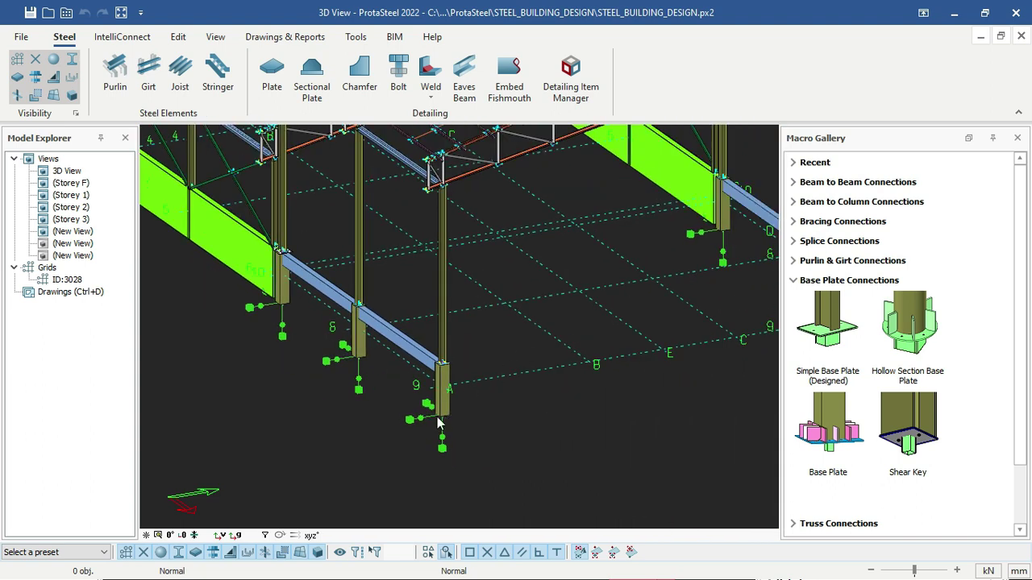
scroll(435, 419, "down", 4)
scroll(462, 418, "up", 6)
scroll(475, 439, "up", 2)
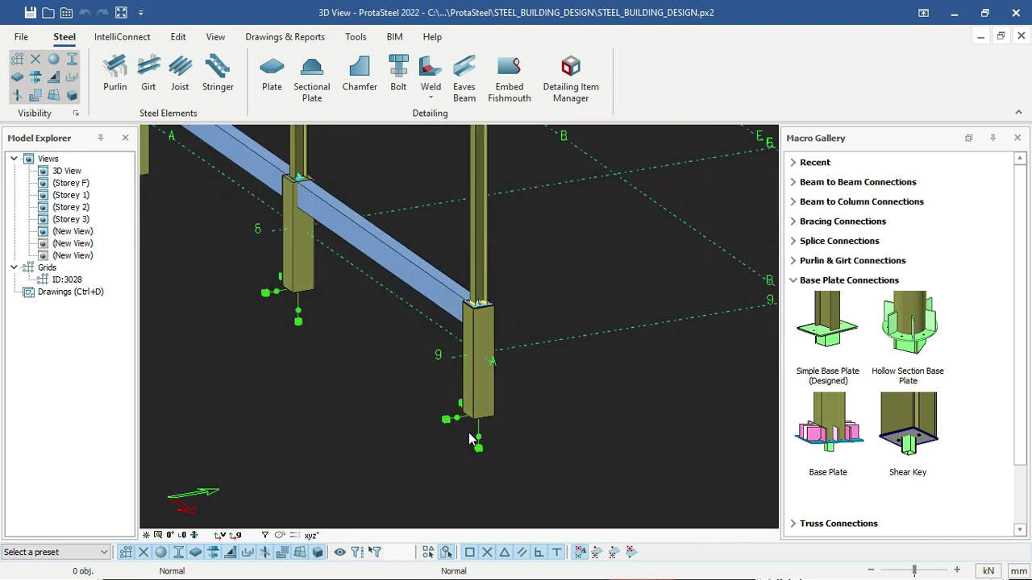
scroll(468, 428, "up", 2)
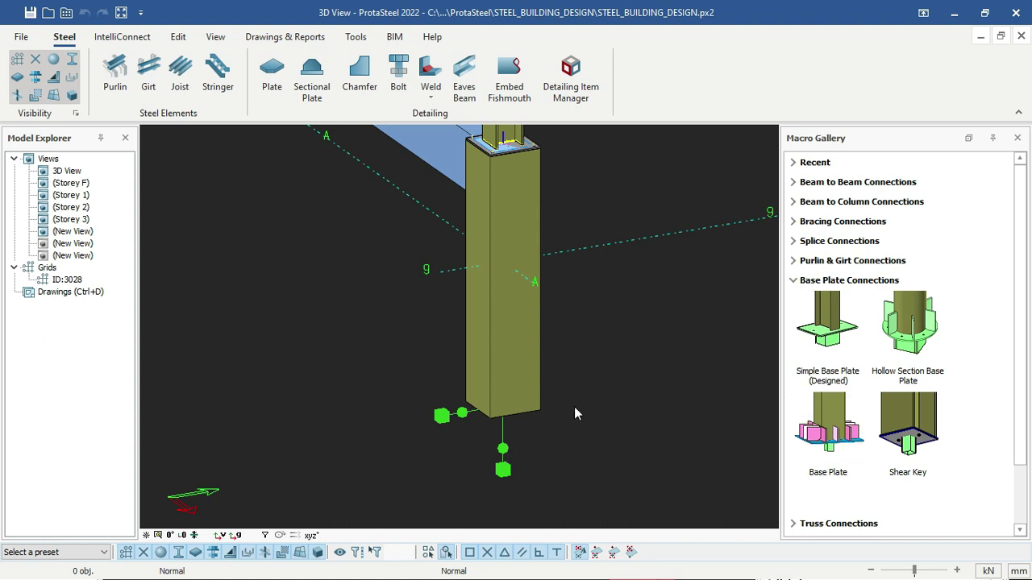
- Examine the existing base plate on the A-9 pedestal in relation to the column at A-8
scroll(523, 412, "down", 2)
middle_click_drag(507, 241, 507, 337)
scroll(507, 337, "up", 6)
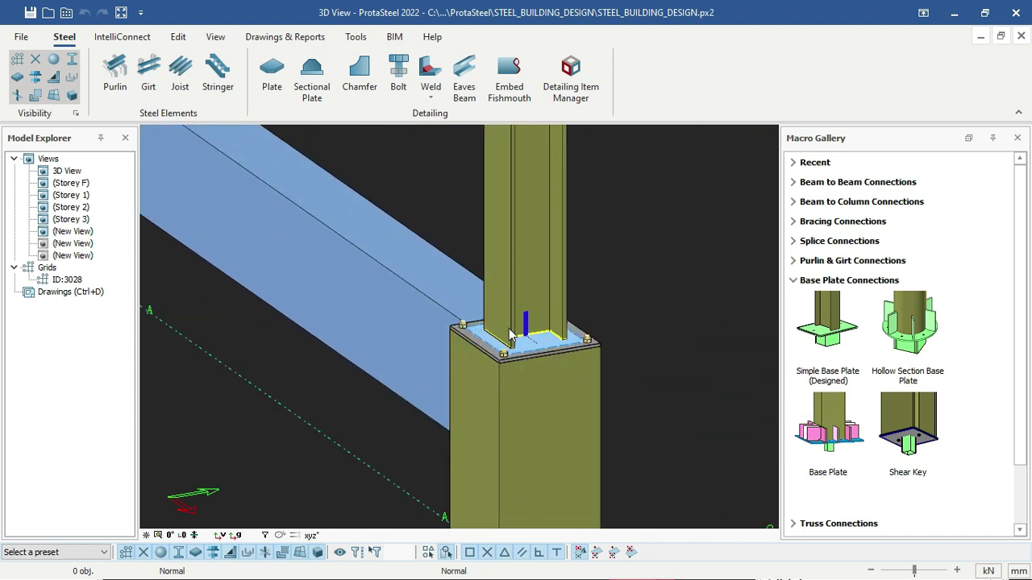
scroll(614, 340, "down", 2)
scroll(614, 339, "up", 1)
scroll(459, 330, "down", 5)
middle_click_drag(407, 309, 643, 482)
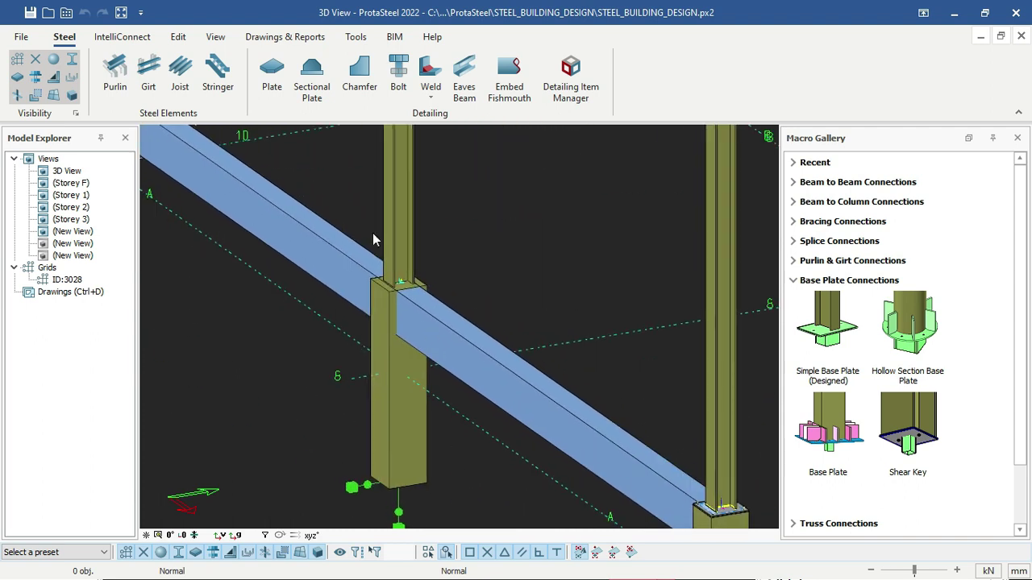
- Examine the foot of the A-8 column, where it meets its pedestal and ground beam, and the supports below
scroll(372, 233, "up", 4)
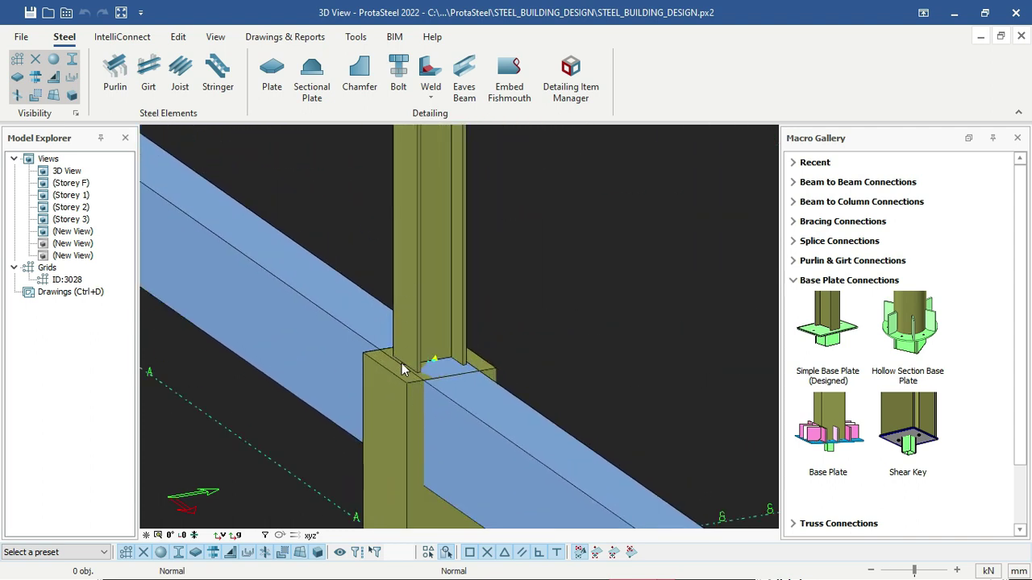
scroll(422, 267, "down", 5)
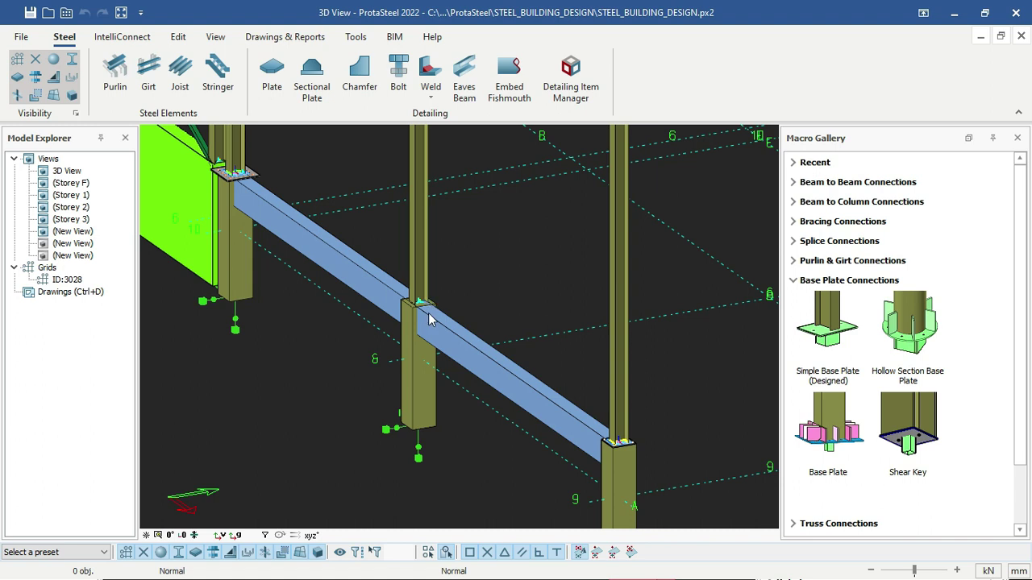
scroll(396, 425, "up", 5)
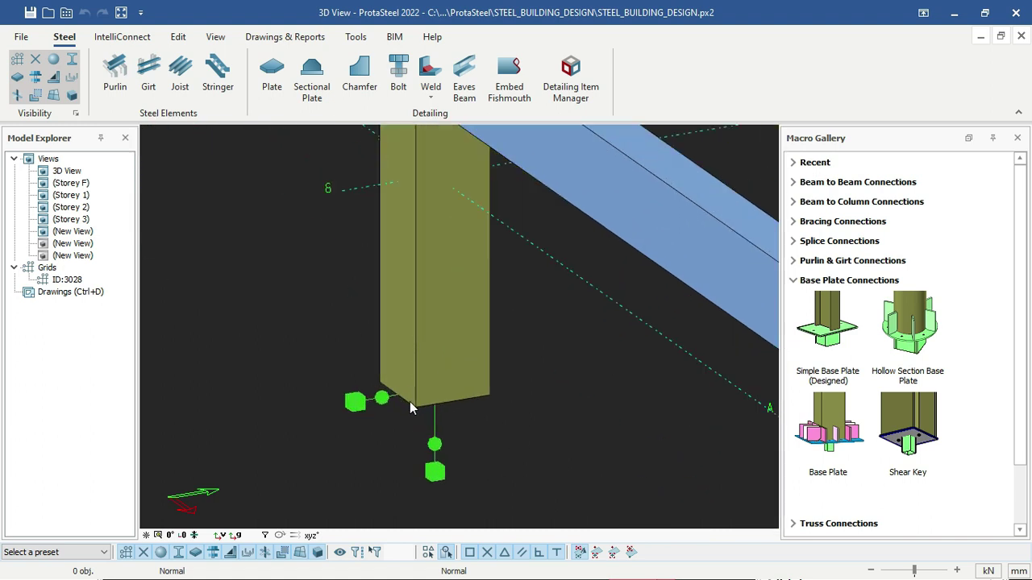
scroll(407, 401, "down", 1)
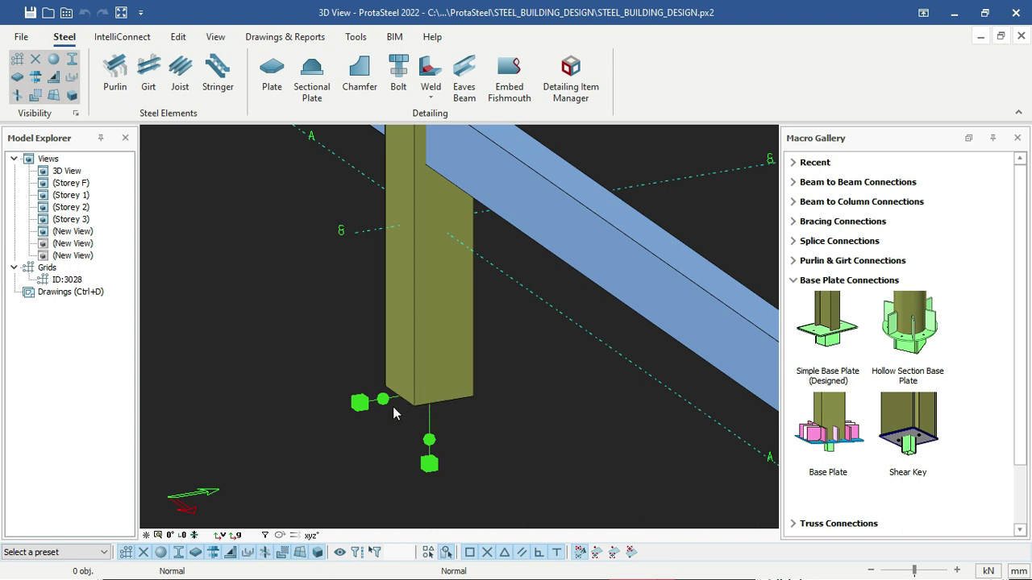
scroll(418, 413, "down", 3)
scroll(441, 316, "up", 4)
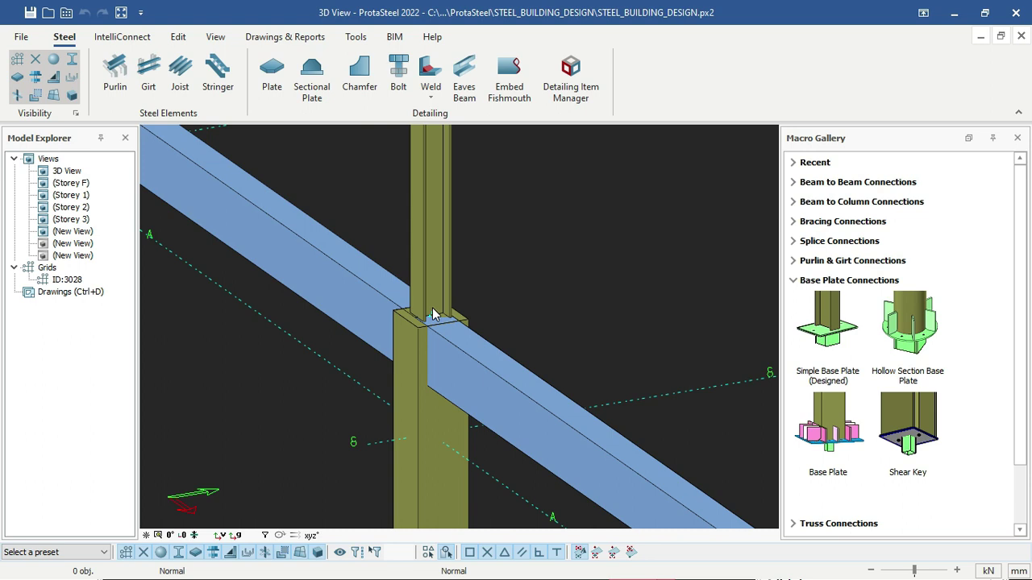
scroll(428, 315, "up", 1)
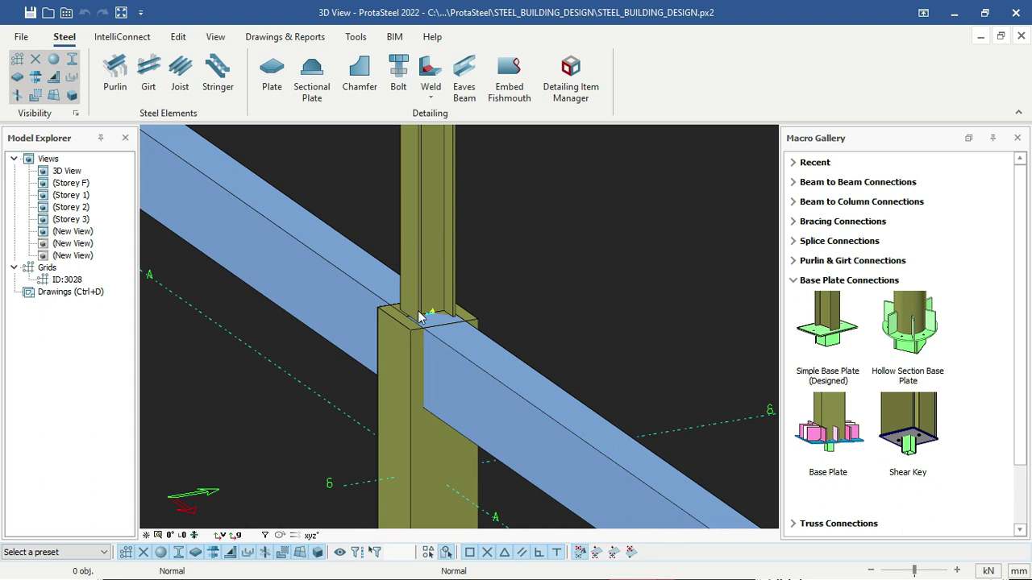
scroll(409, 339, "up", 1)
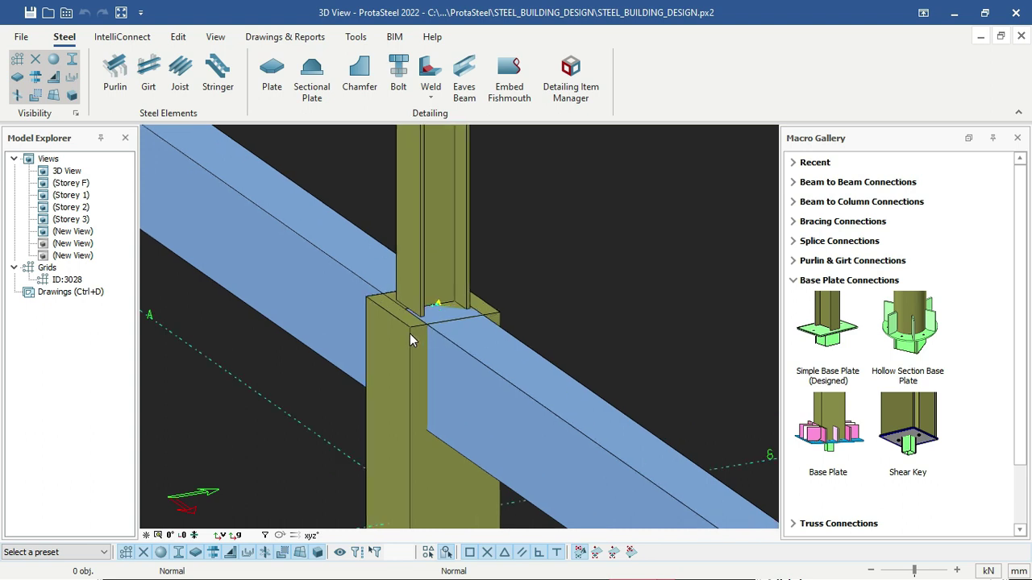
scroll(408, 328, "down", 1)
scroll(403, 326, "up", 1)
middle_click_drag(422, 303, 427, 355)
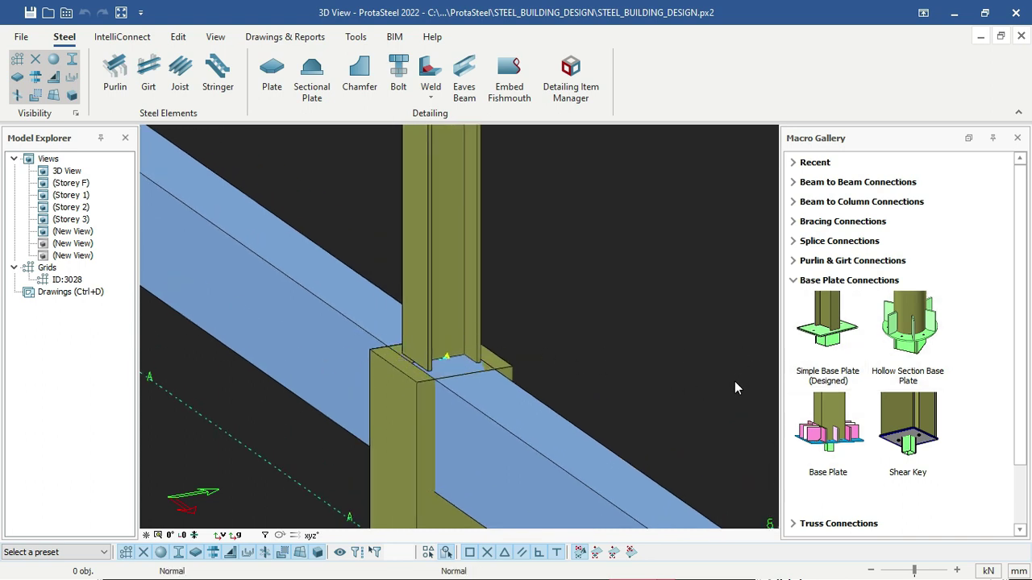
- View the A-8 column foot from the side and examine the anchor bolts and welds of the A-9 base plate
scroll(390, 365, "down", 2)
middle_click_drag(414, 382, 448, 369, "ctrl")
scroll(448, 354, "up", 2)
scroll(326, 346, "down", 6)
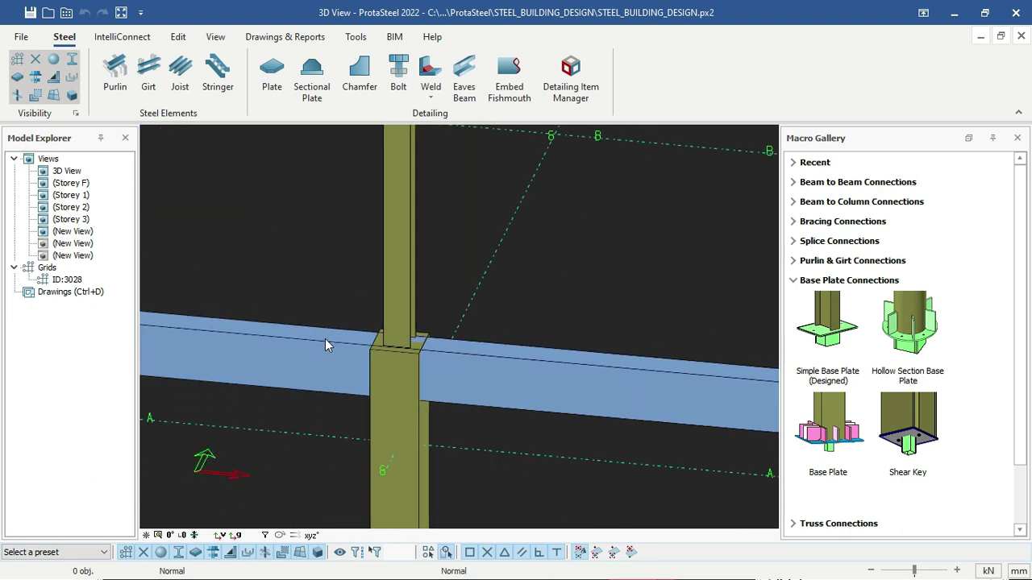
scroll(587, 364, "up", 4)
scroll(586, 359, "up", 3)
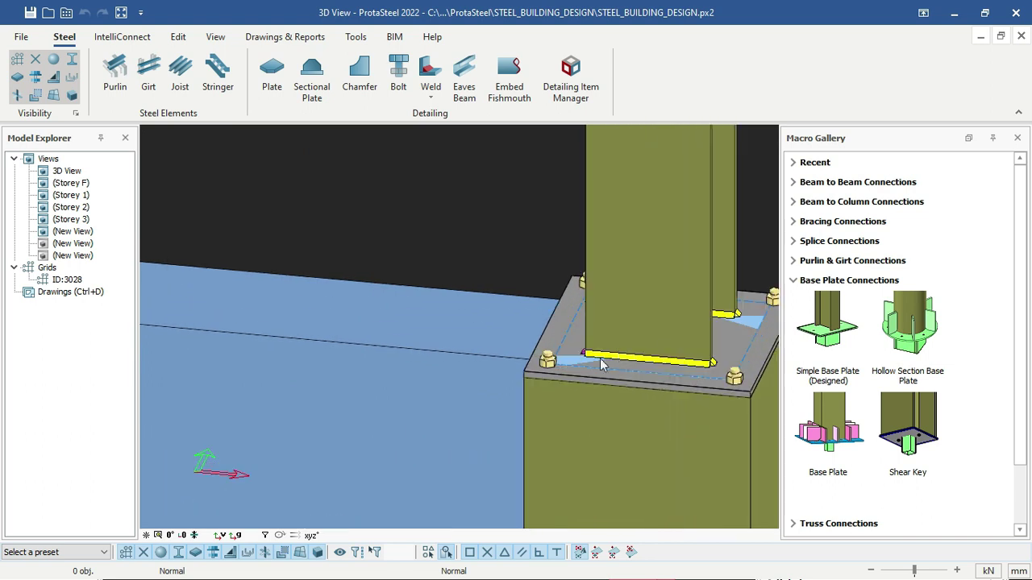
scroll(559, 357, "up", 1)
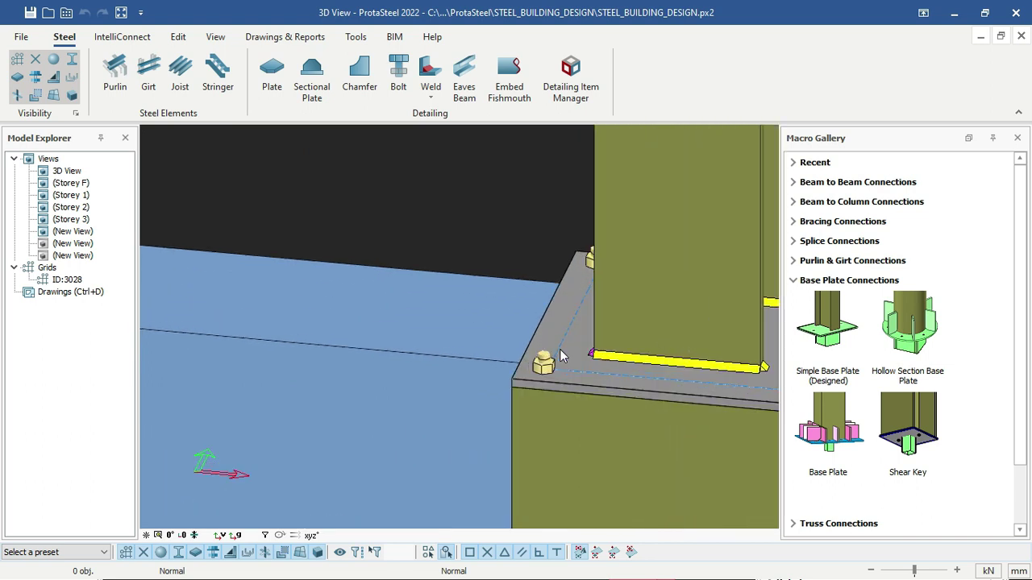
scroll(583, 362, "down", 3)
middle_click_drag(417, 357, 756, 352)
scroll(407, 352, "down", 2)
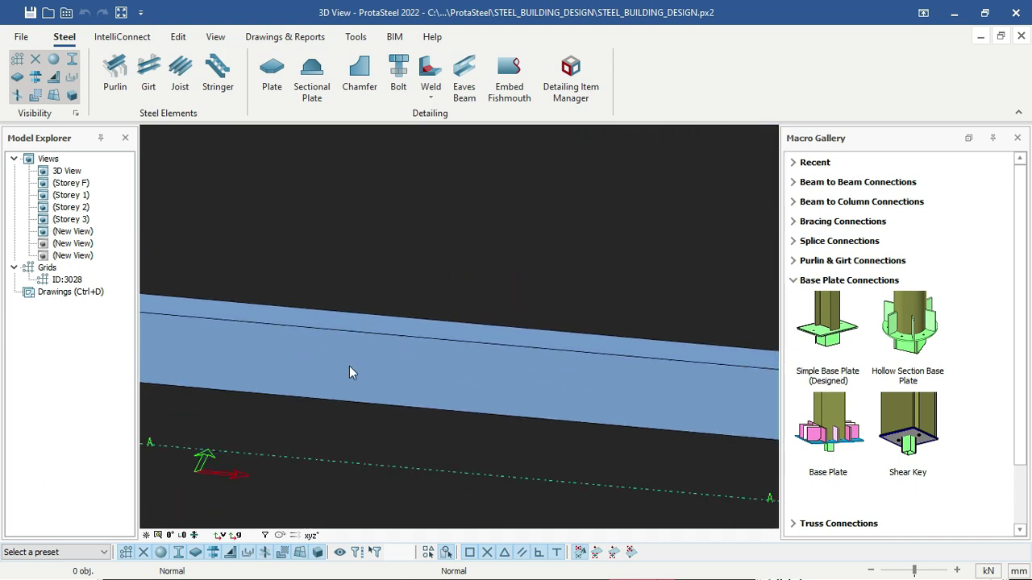
- Try the Simple Base Plate (Designed) macro on the bare column foot along grid A, and undo the placed plate
middle_click_drag(350, 371, 612, 443)
middle_click_drag(403, 375, 693, 394)
scroll(431, 376, "up", 1)
middle_click_drag(610, 408, 585, 361)
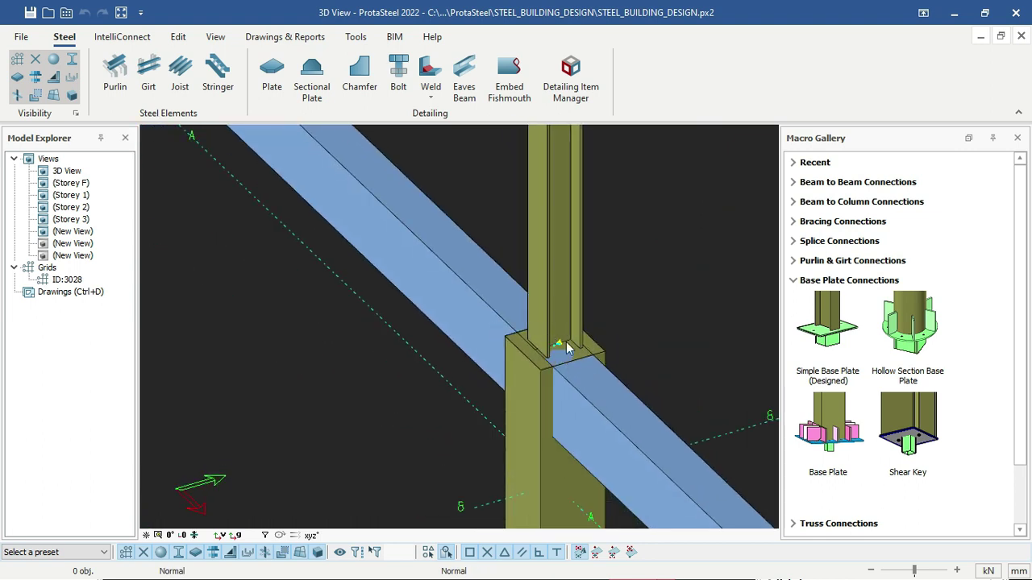
scroll(597, 346, "up", 3)
middle_click_drag(632, 335, 535, 345)
scroll(522, 343, "down", 3)
scroll(476, 363, "up", 4)
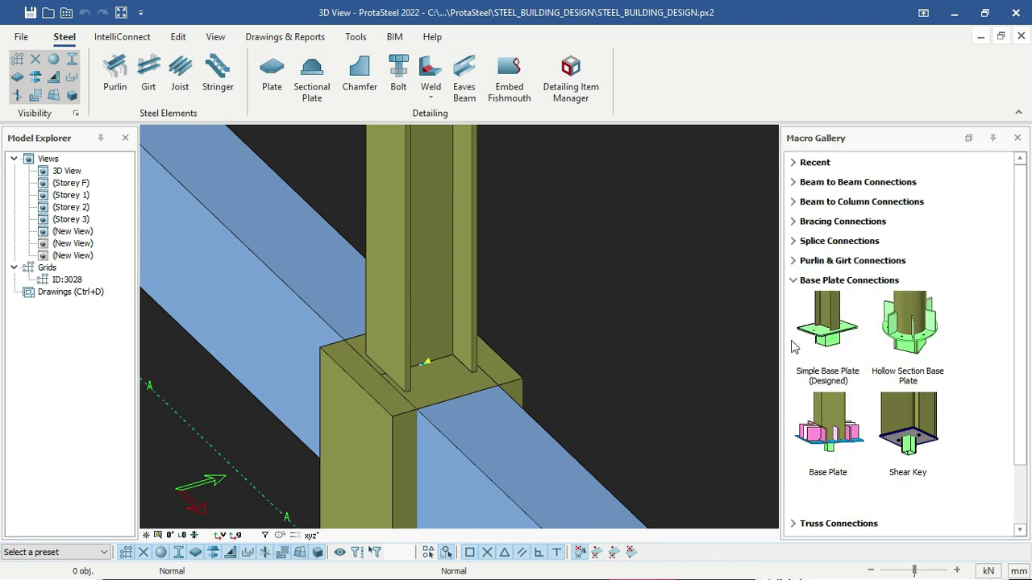
left_click(820, 338)
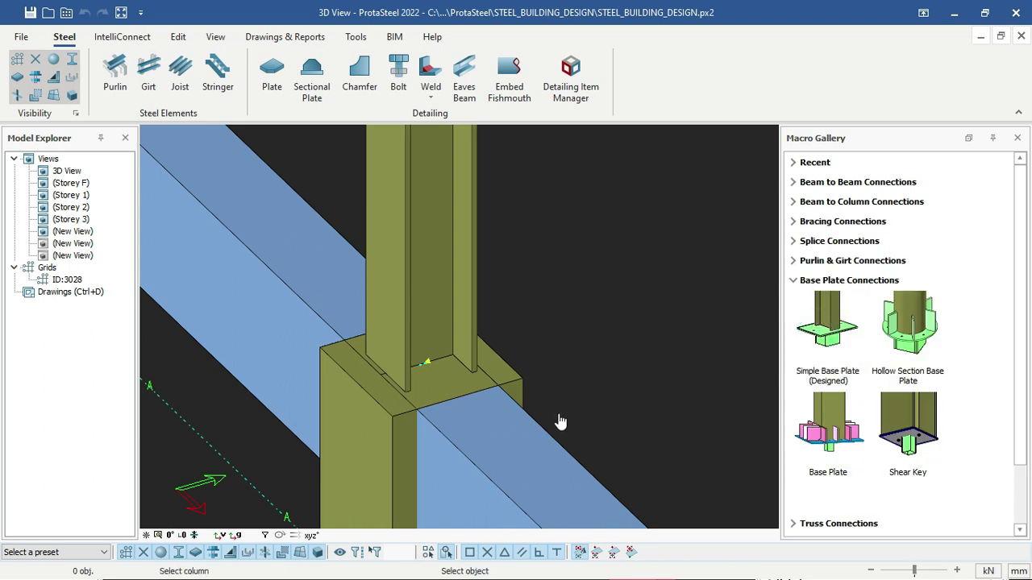
left_click(420, 258)
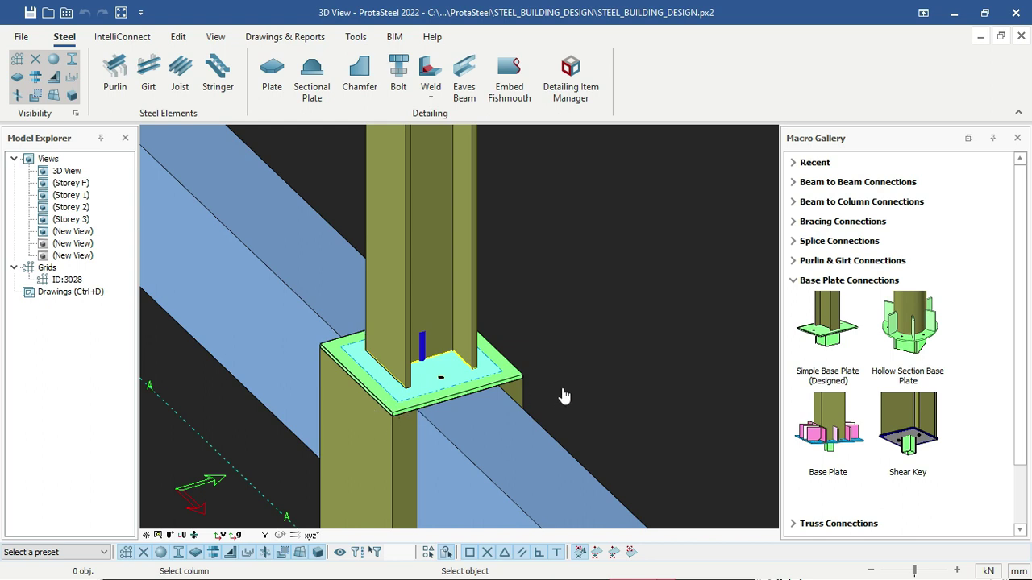
key("Escape")
left_click(571, 329)
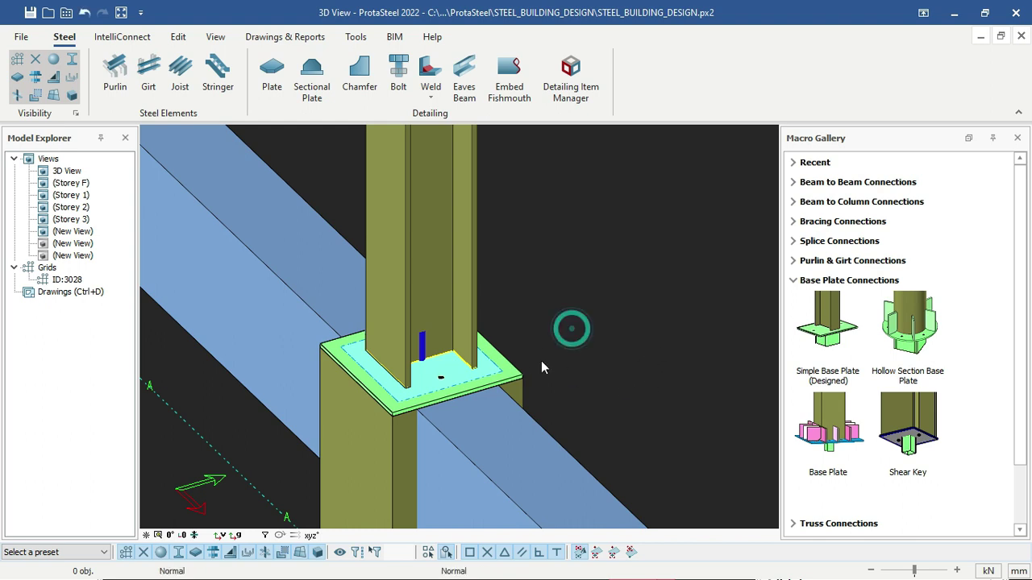
key("ctrl+z")
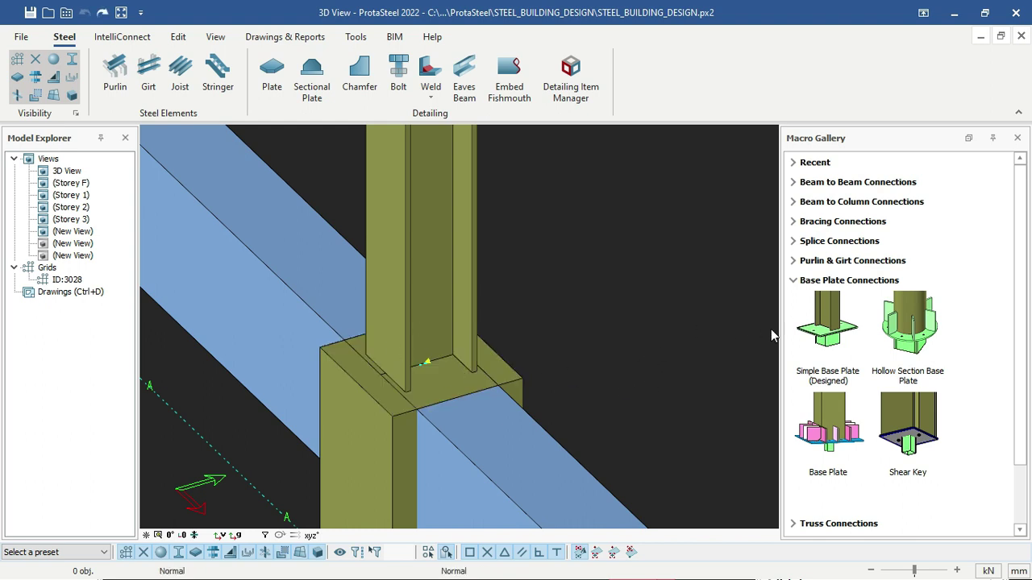
scroll(367, 272, "down", 2)
scroll(417, 295, "up", 1)
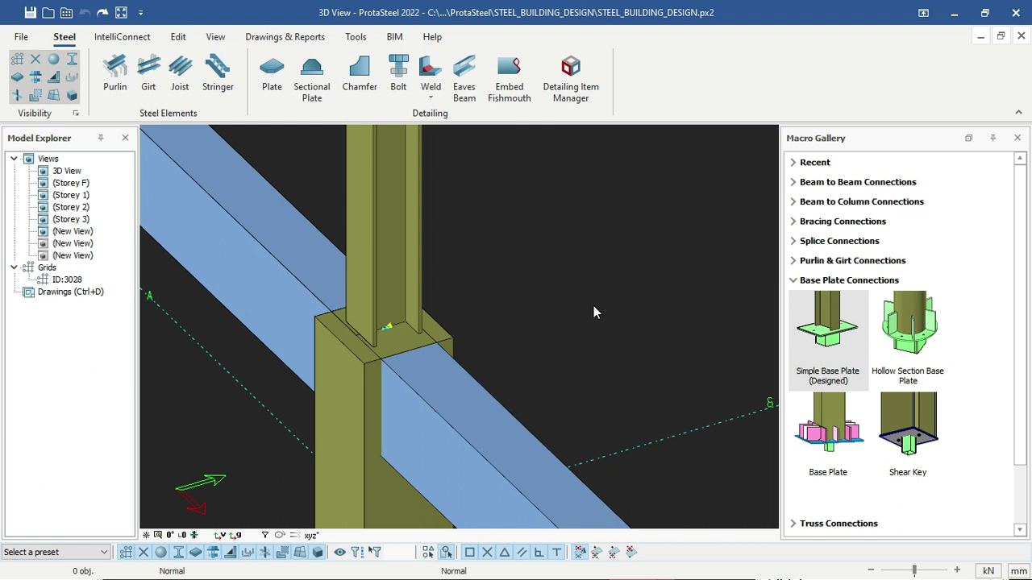
key("Return")
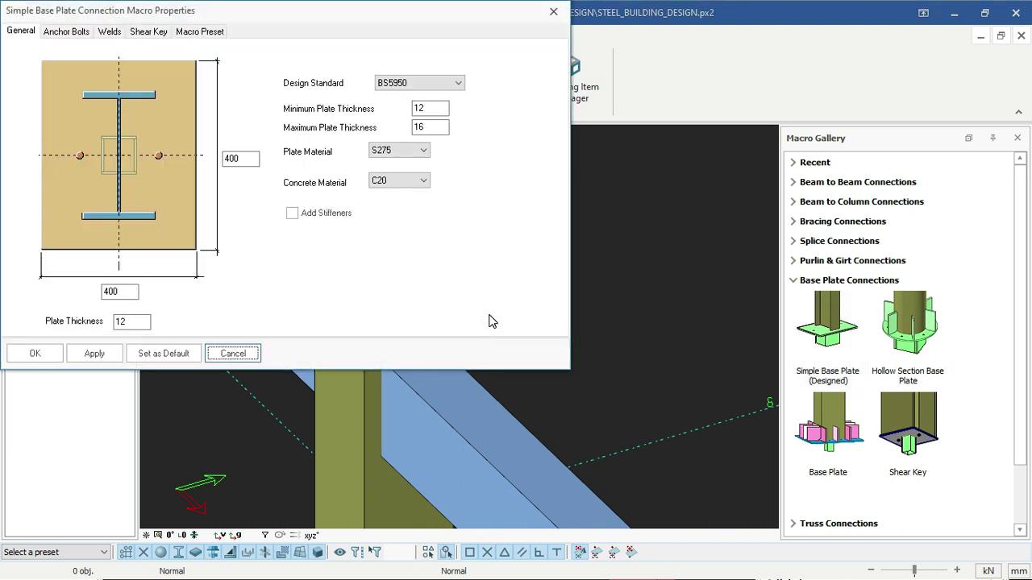
left_click_drag(192, 12, 337, 76)
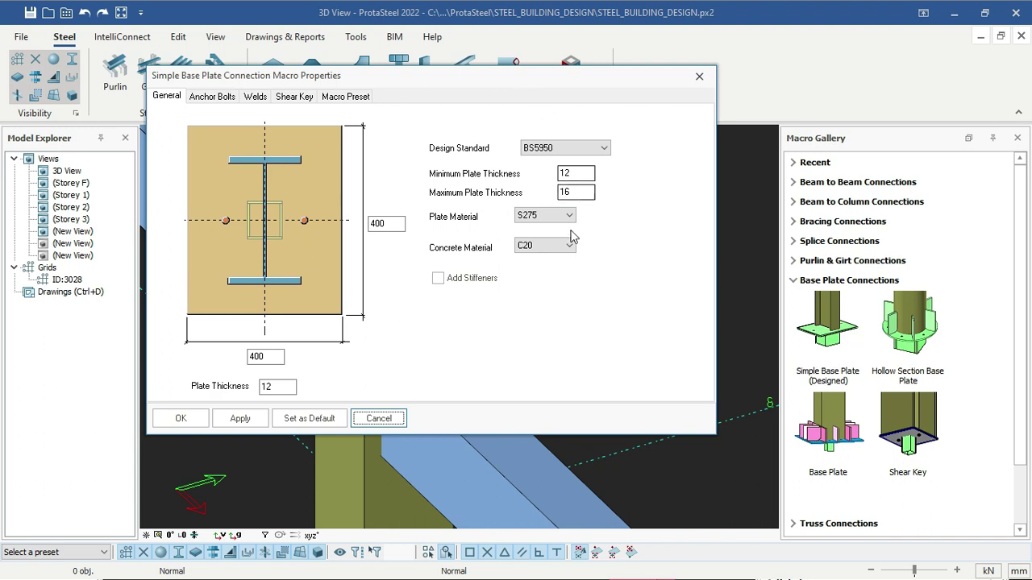
left_click(698, 76)
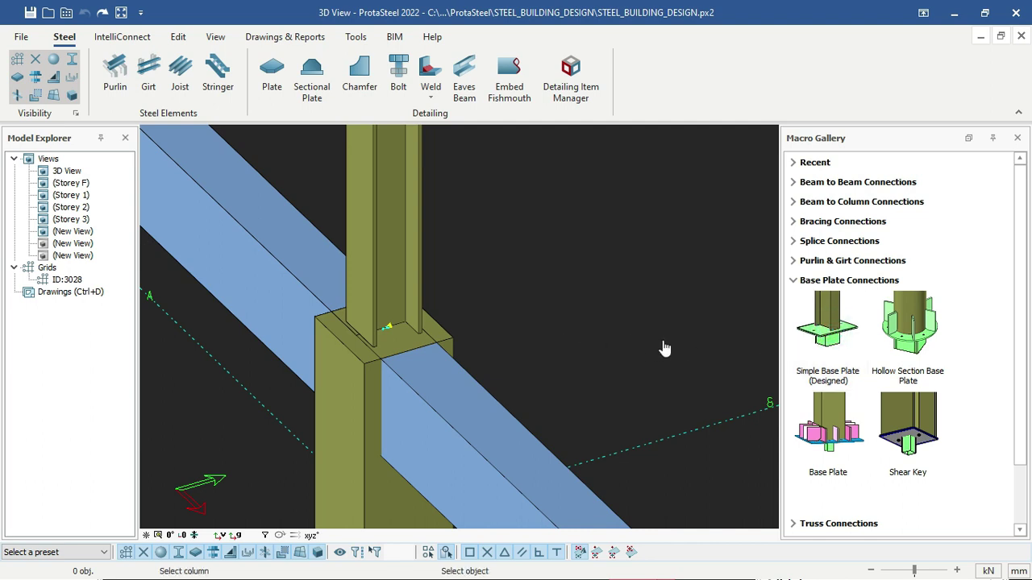
- Start the Simple Base Plate (Designed) macro and open its connection properties
left_click(826, 340)
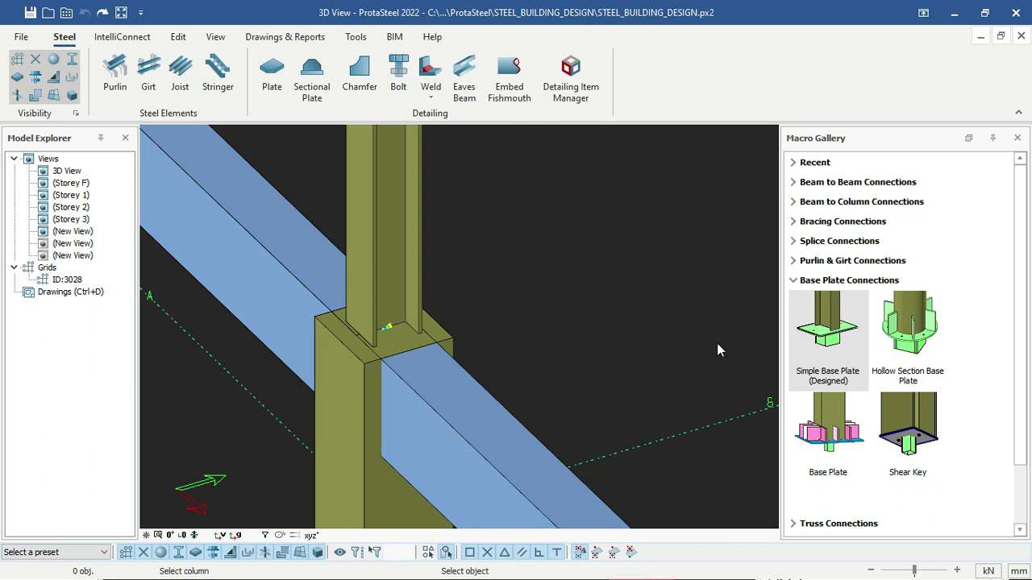
left_click(519, 336)
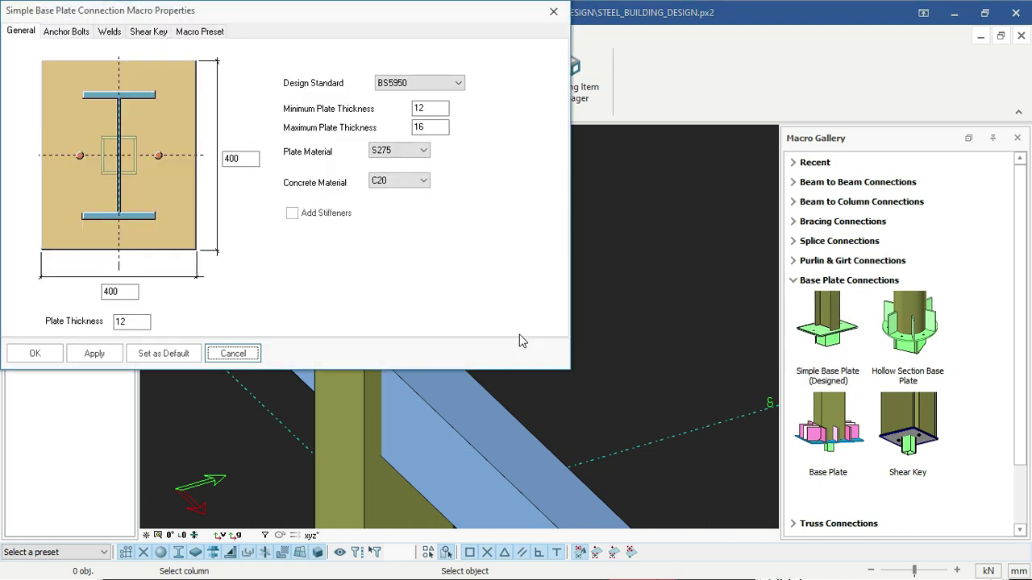
left_click_drag(260, 21, 391, 52)
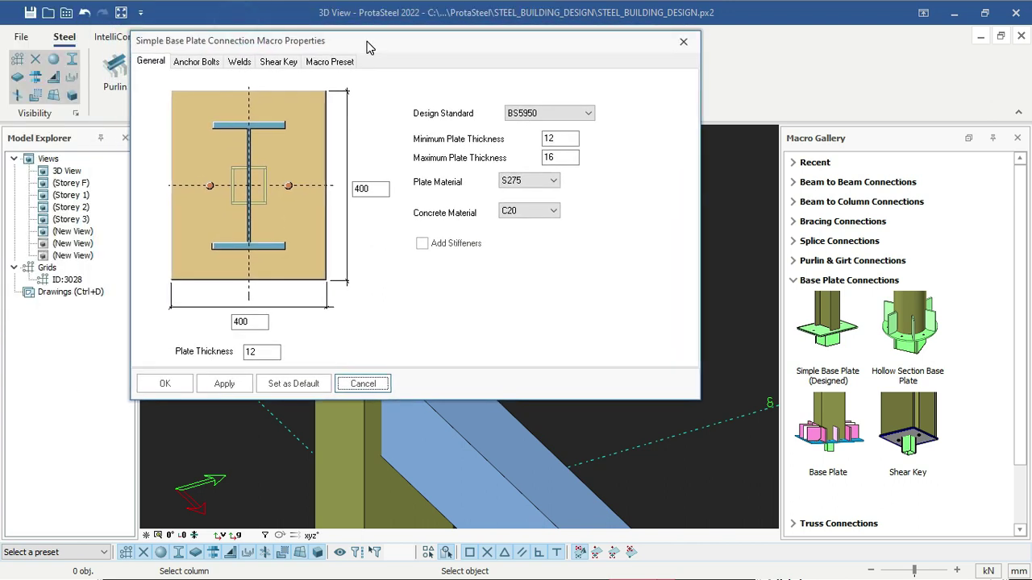
- Set the base plate's length and width to 370 mm each
left_click(374, 190)
double_click(374, 189)
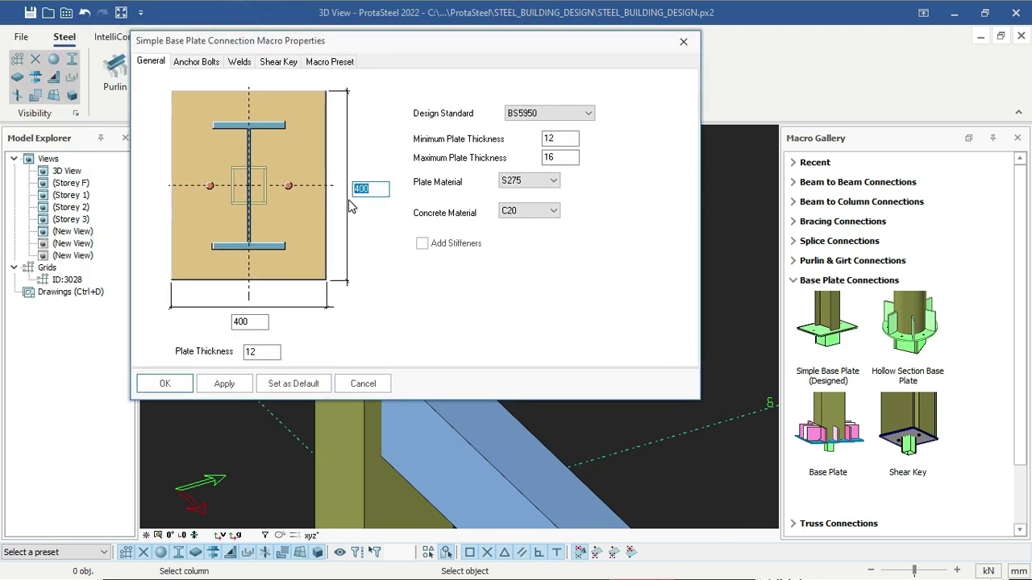
type("370")
double_click(246, 321)
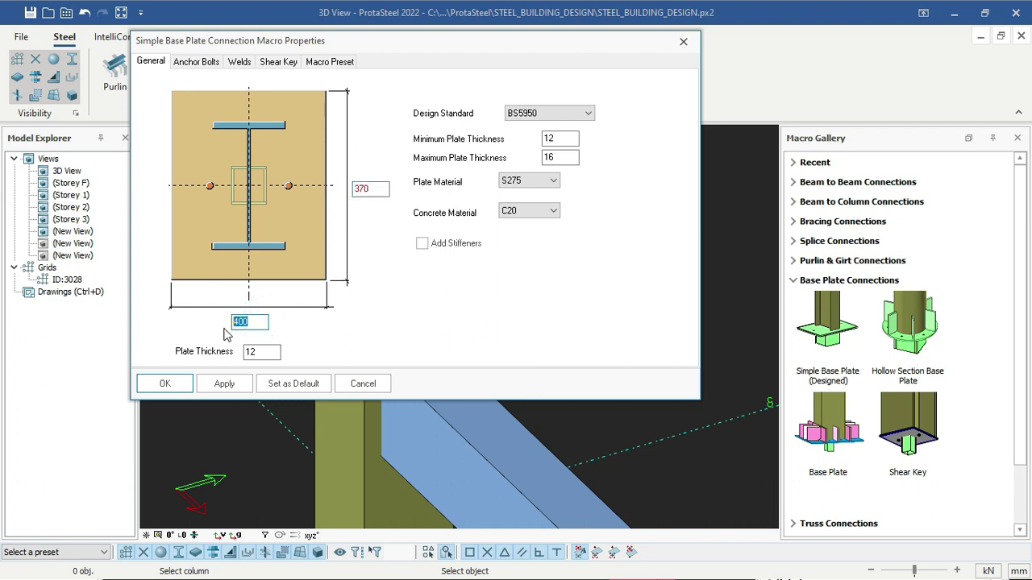
type("370")
- Switch to ProtaStructure and check the section dimensions and material of the concrete pedestal column 1C7 on storey 1
left_click(416, 579)
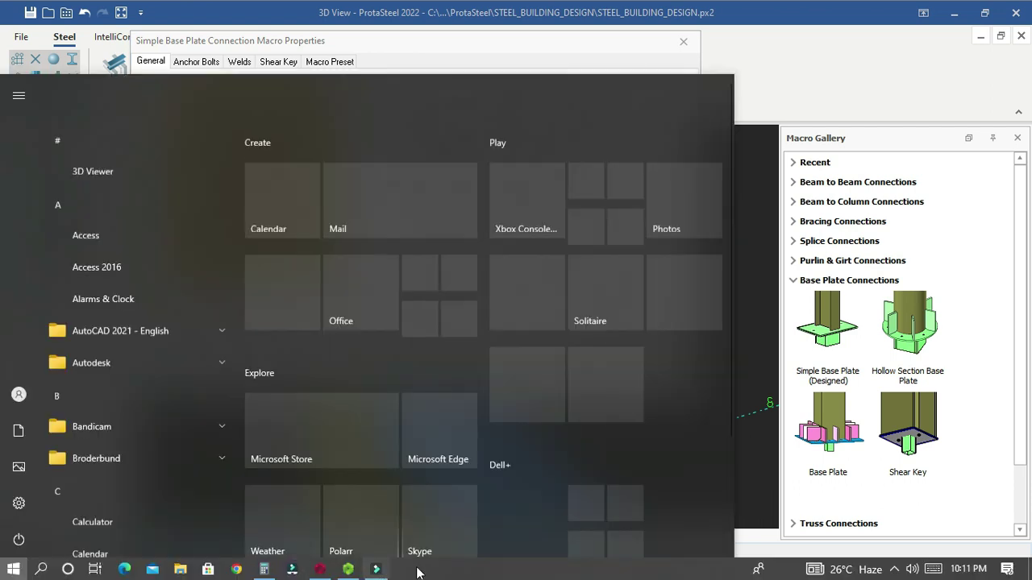
left_click(324, 567)
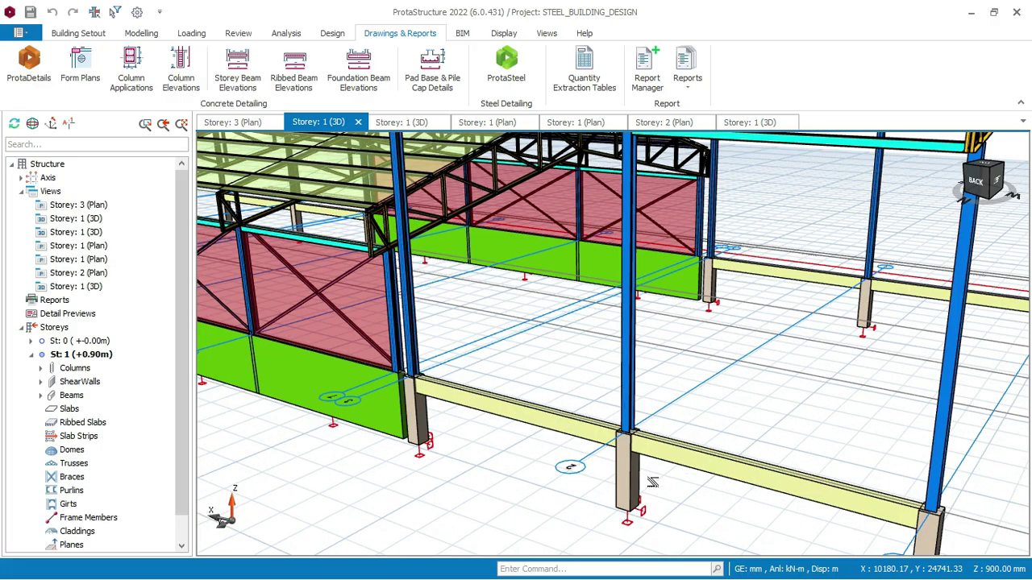
scroll(652, 482, "up", 5)
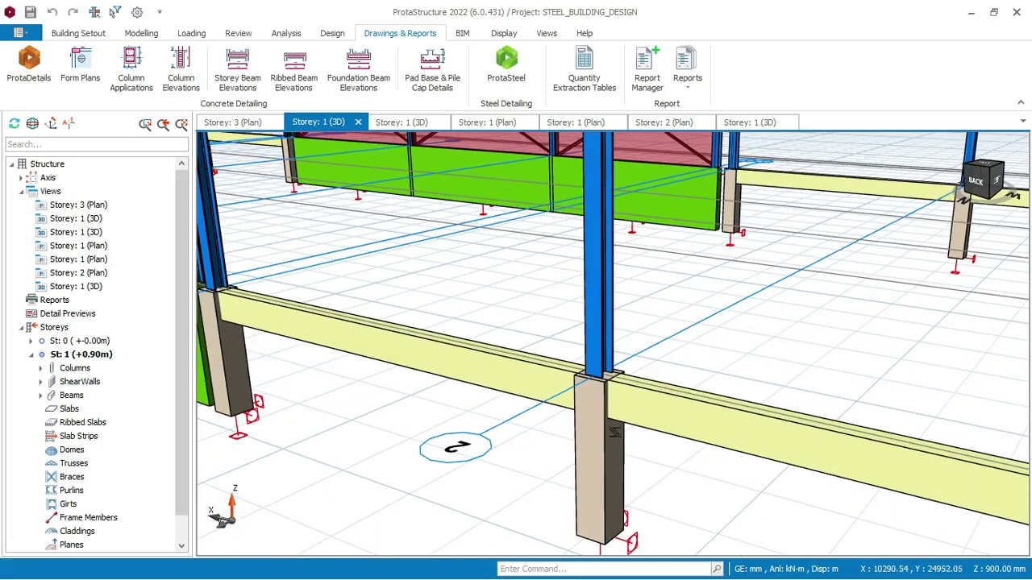
scroll(597, 284, "up", 3)
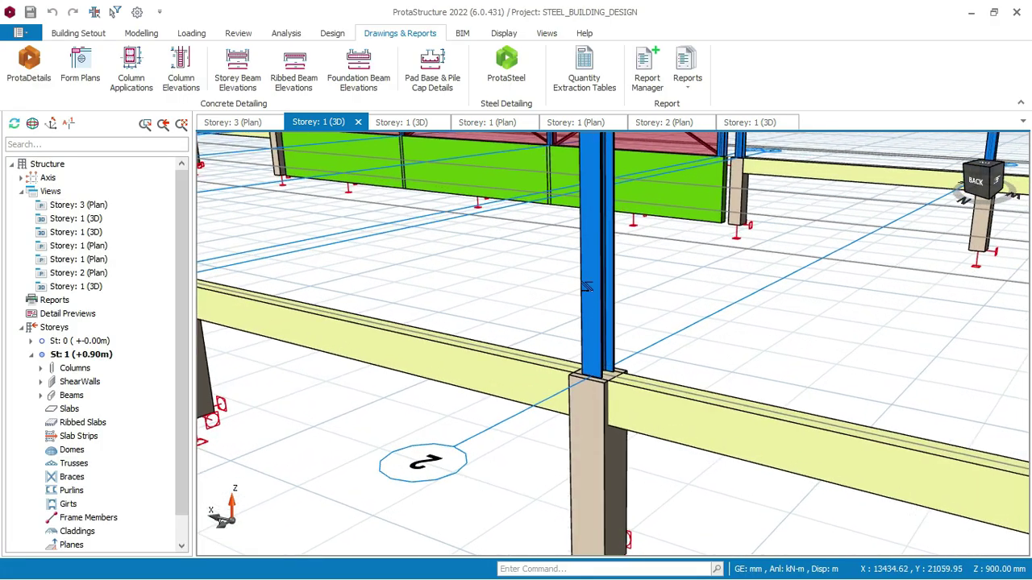
mouse_move(597, 283)
scroll(597, 284, "up", 2)
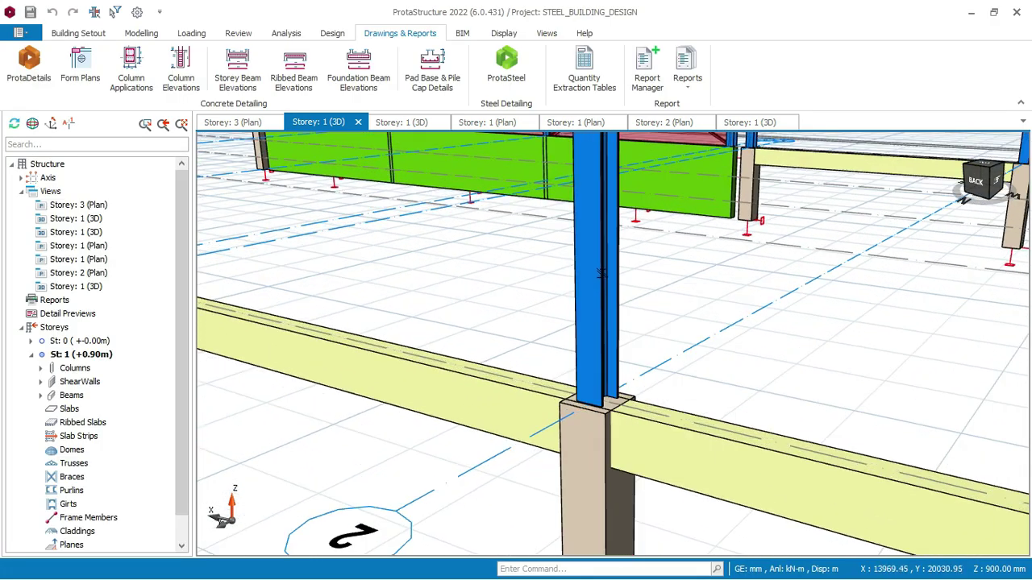
scroll(600, 430, "up", 1)
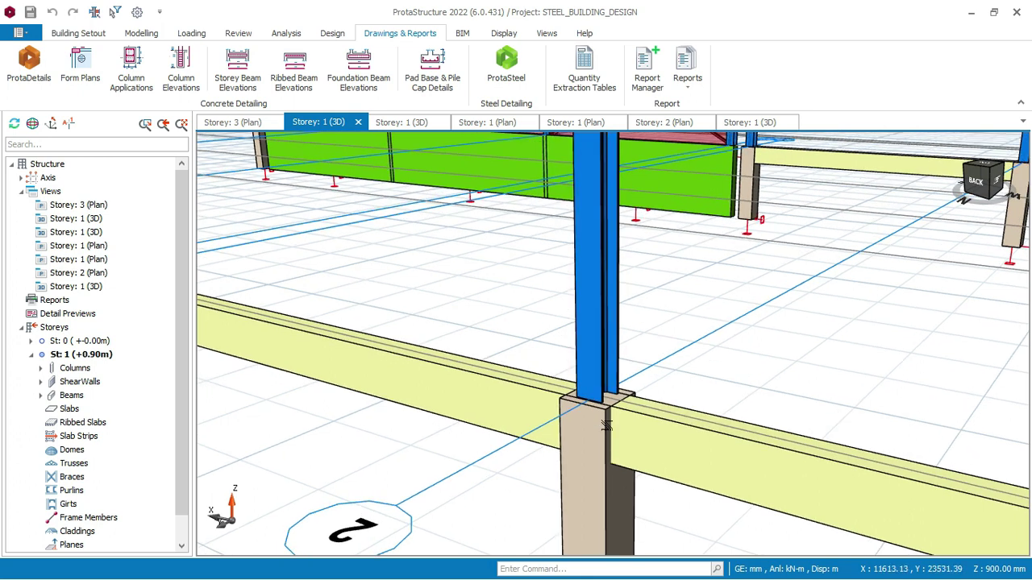
mouse_move(605, 428)
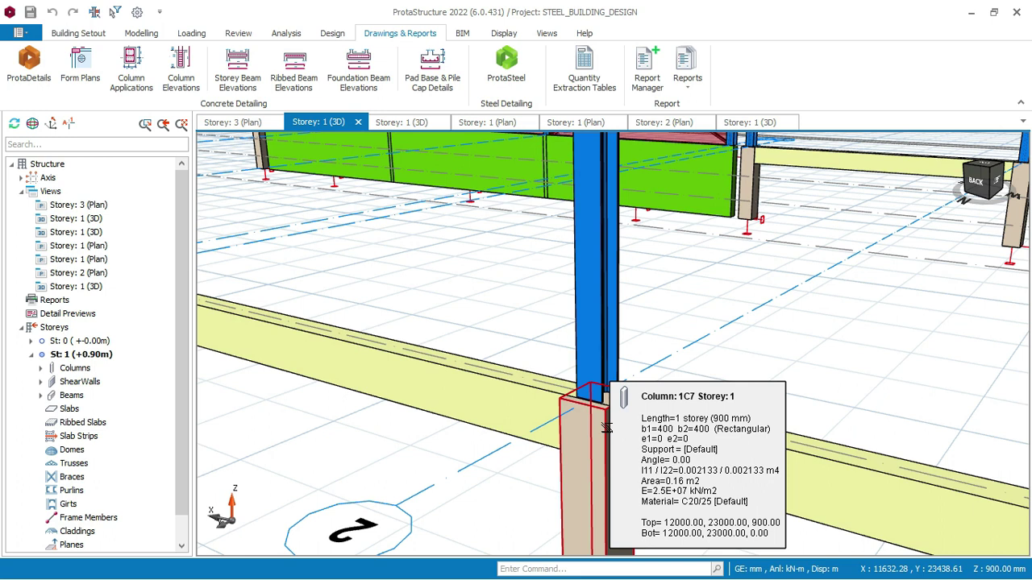
scroll(601, 435, "down", 3)
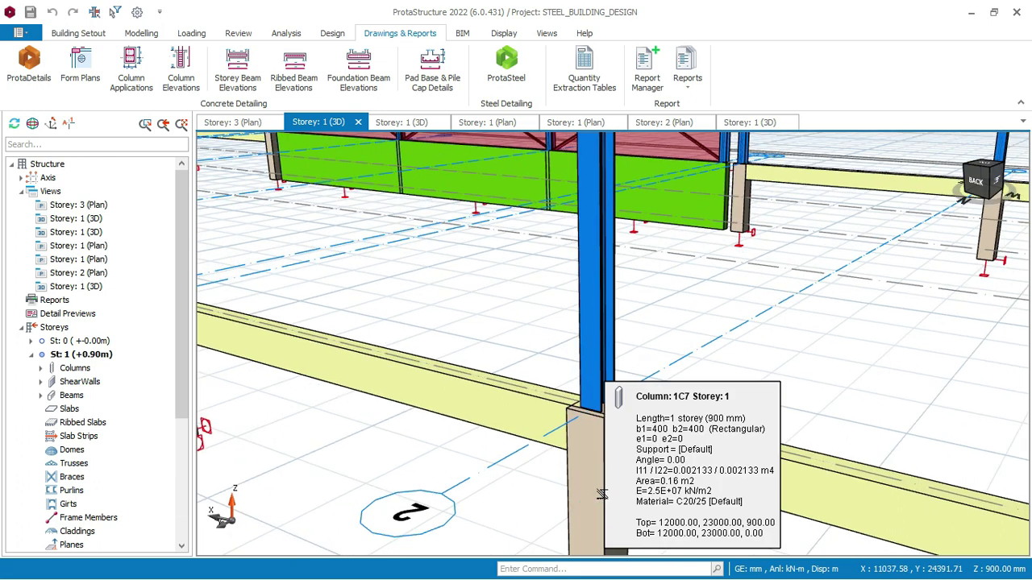
left_click(600, 494)
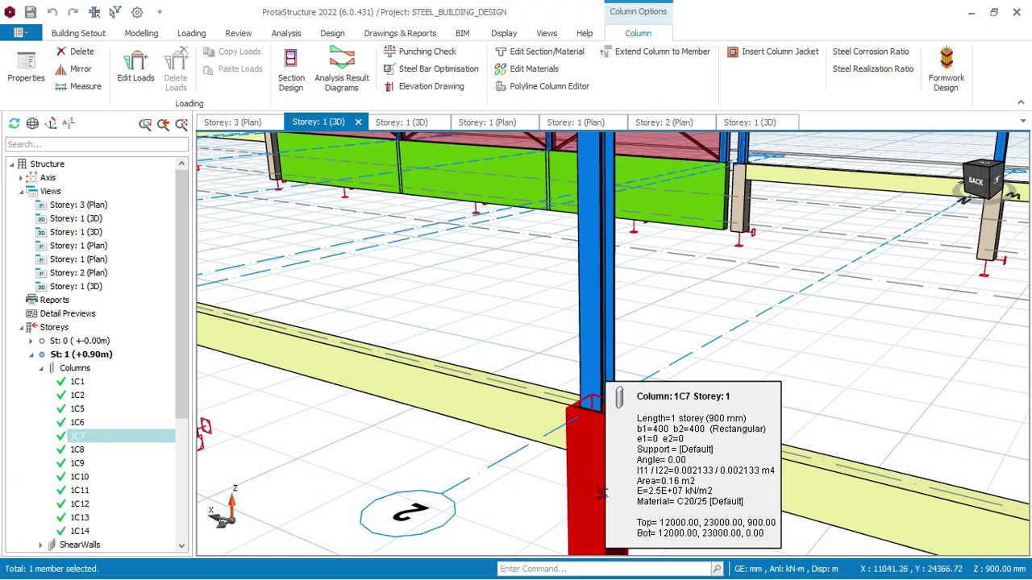
- Switch back to ProtaSteel and set the base plate's length and width to 400 mm each
key("super")
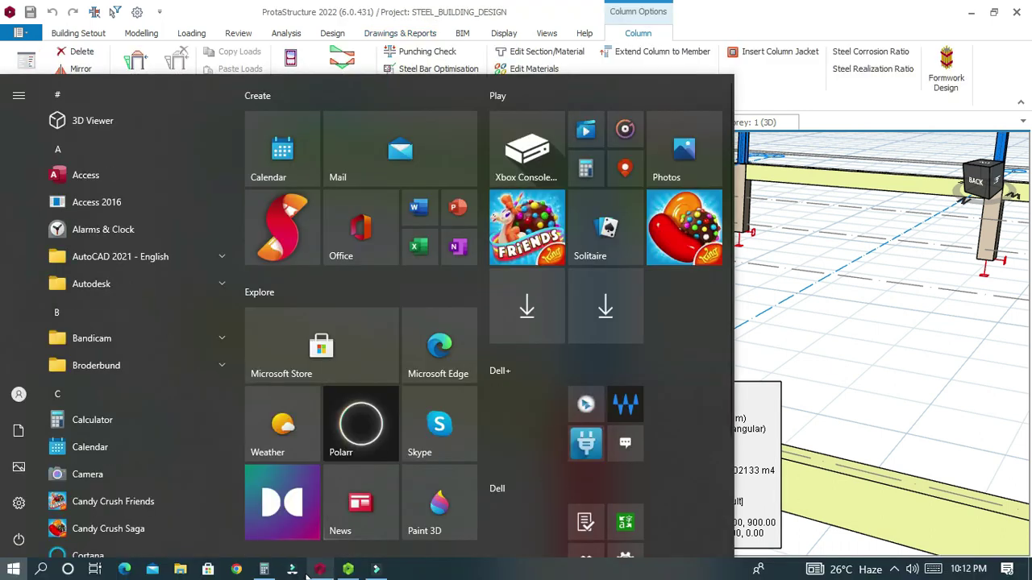
mouse_move(349, 569)
left_click(358, 532)
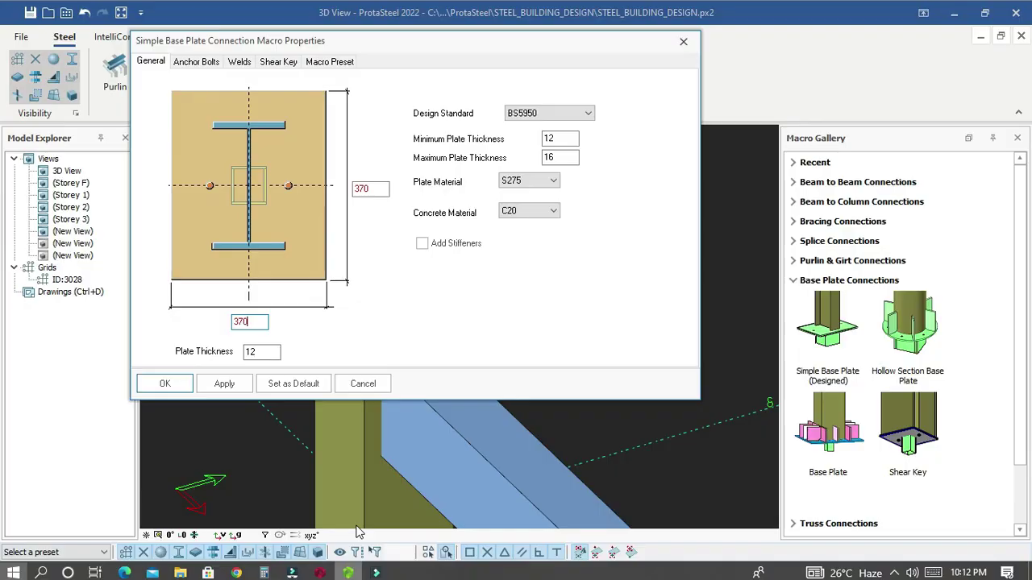
double_click(362, 189)
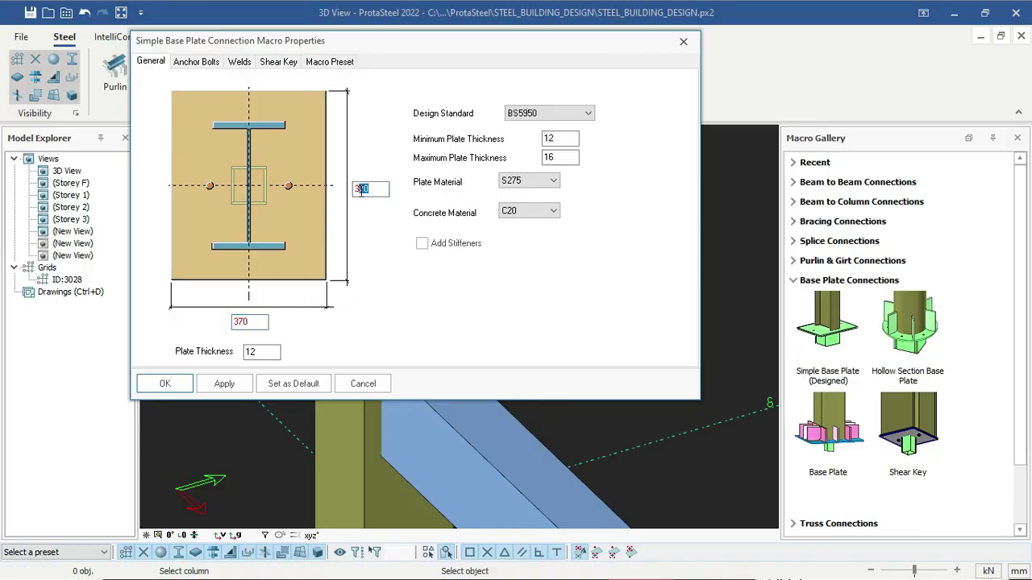
left_click_drag(362, 189, 339, 193)
type("4")
left_click_drag(269, 323, 226, 324)
type("400")
- Set the plate thickness and the minimum plate thickness to 12 mm, and the maximum plate thickness to 20 mm
left_click(254, 352)
double_click(253, 352)
type("1")
double_click(252, 352)
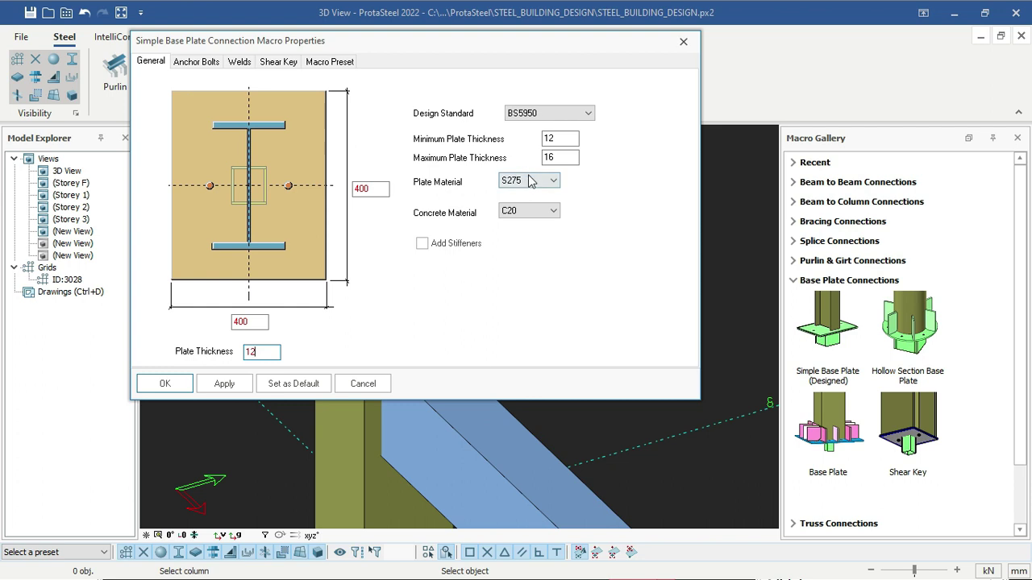
left_click(567, 141)
type("1")
double_click(553, 157)
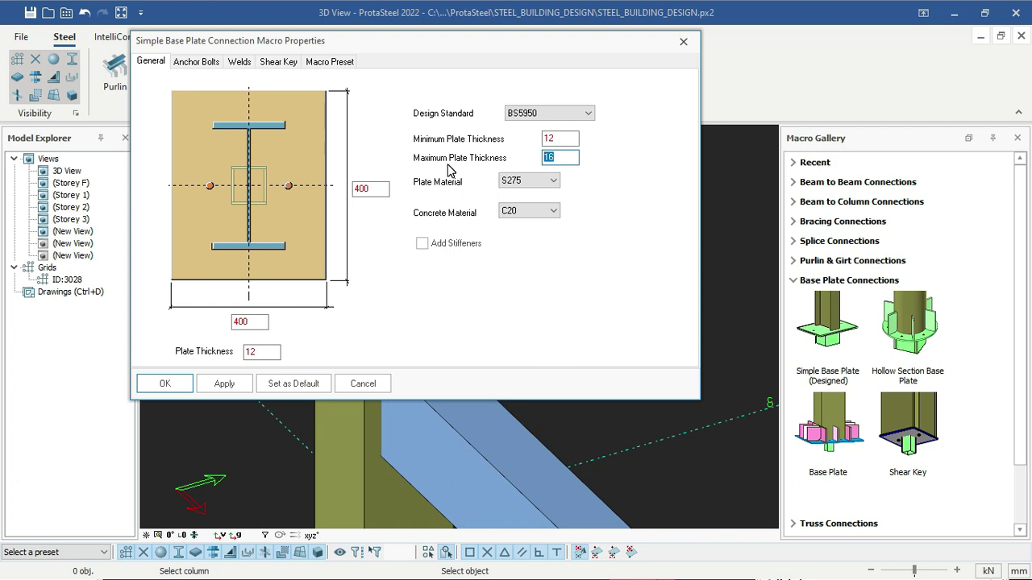
type("20")
- Choose S275 as the plate material and C20 as the concrete material, and enable stiffeners
left_click(520, 183)
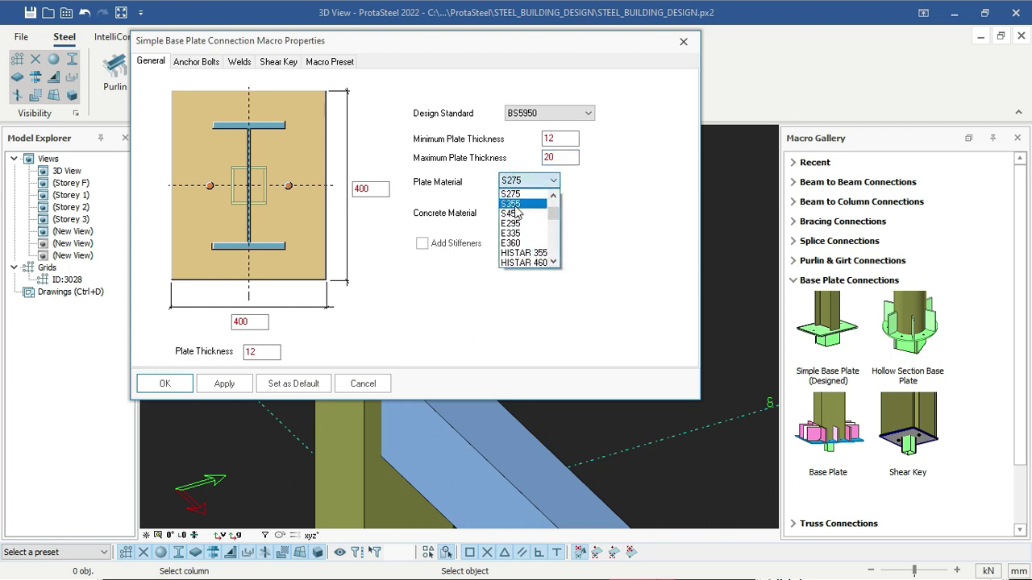
scroll(516, 213, "up", 1)
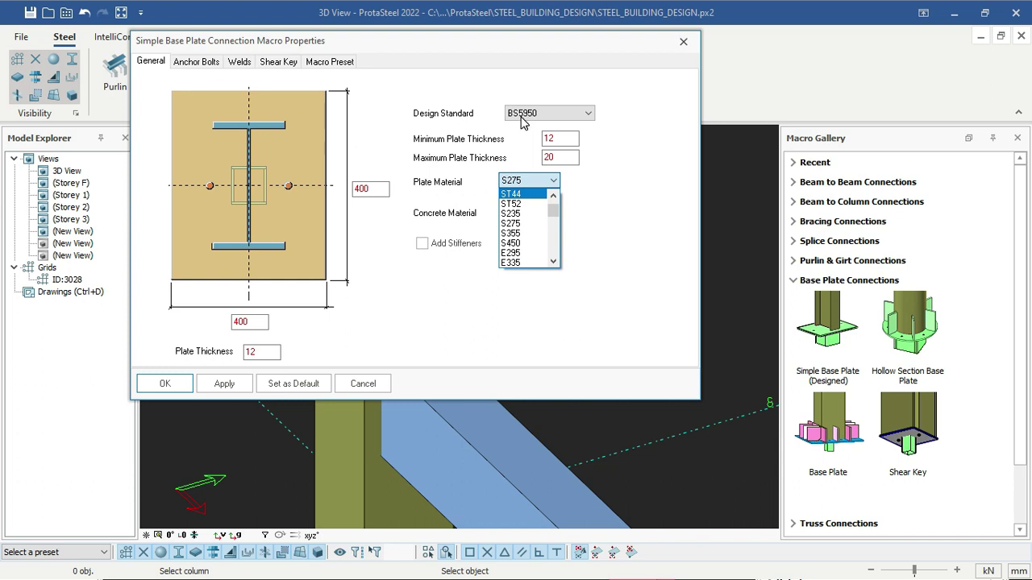
left_click(519, 224)
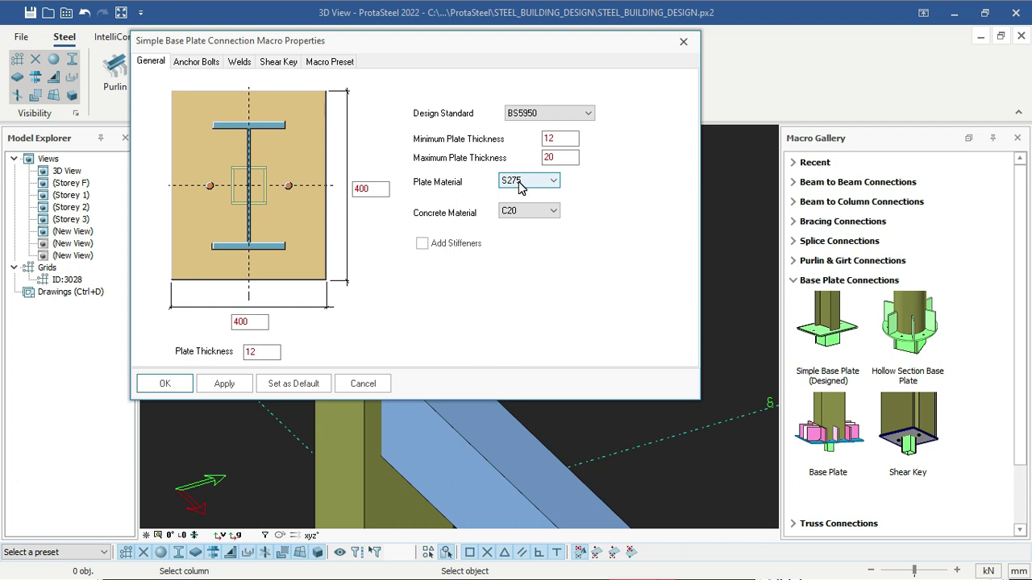
left_click(534, 212)
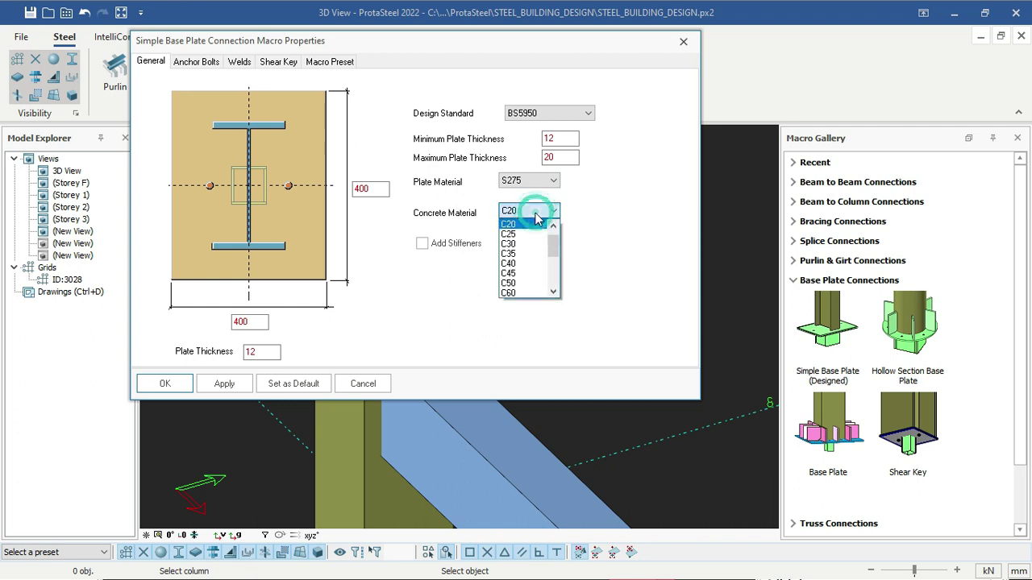
left_click(509, 224)
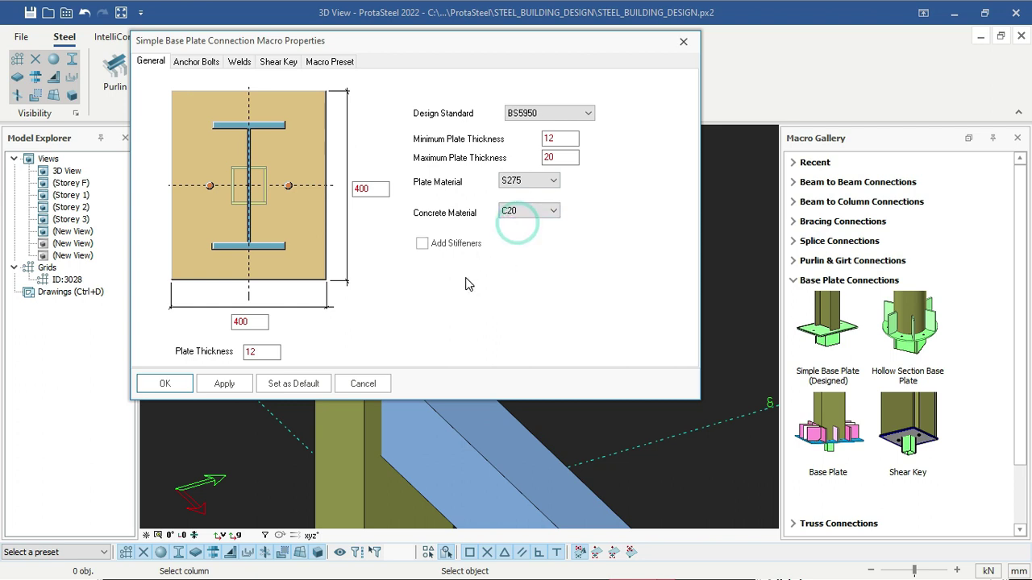
left_click(421, 245)
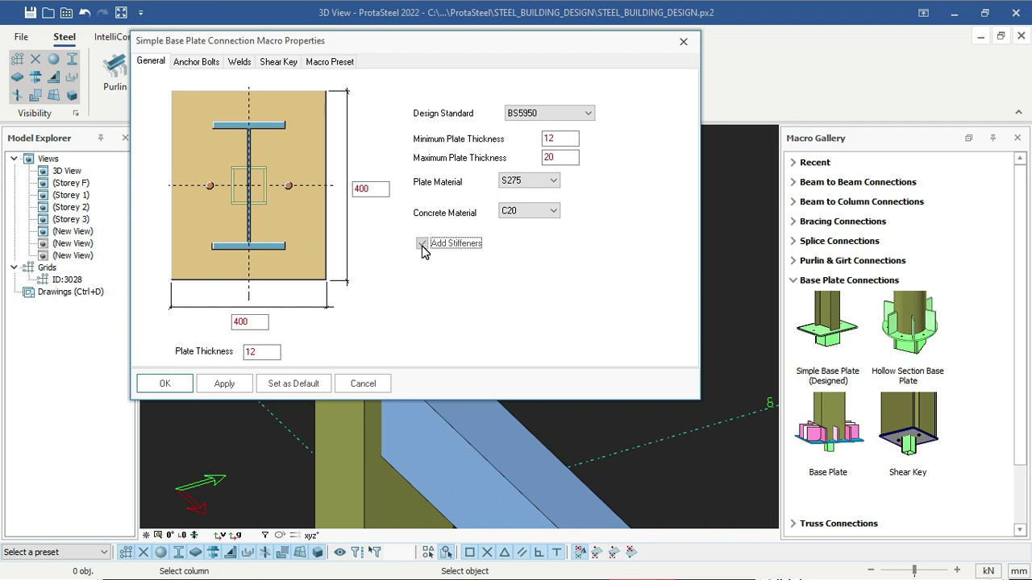
- Set the base plate's anchor bolts to M16 with a hole tolerance of 2, and apply the settings
left_click(426, 249)
left_click(195, 66)
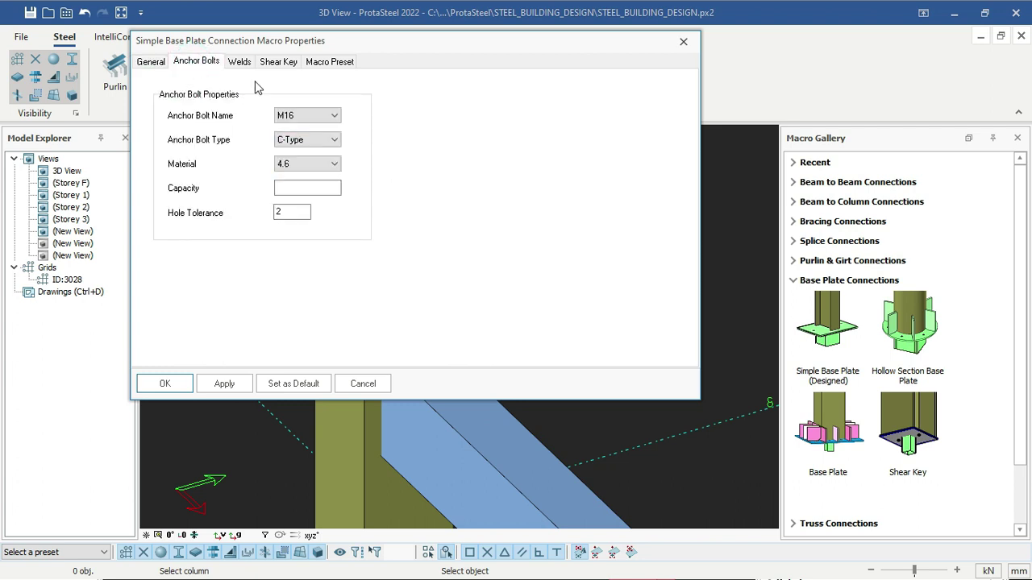
left_click(306, 115)
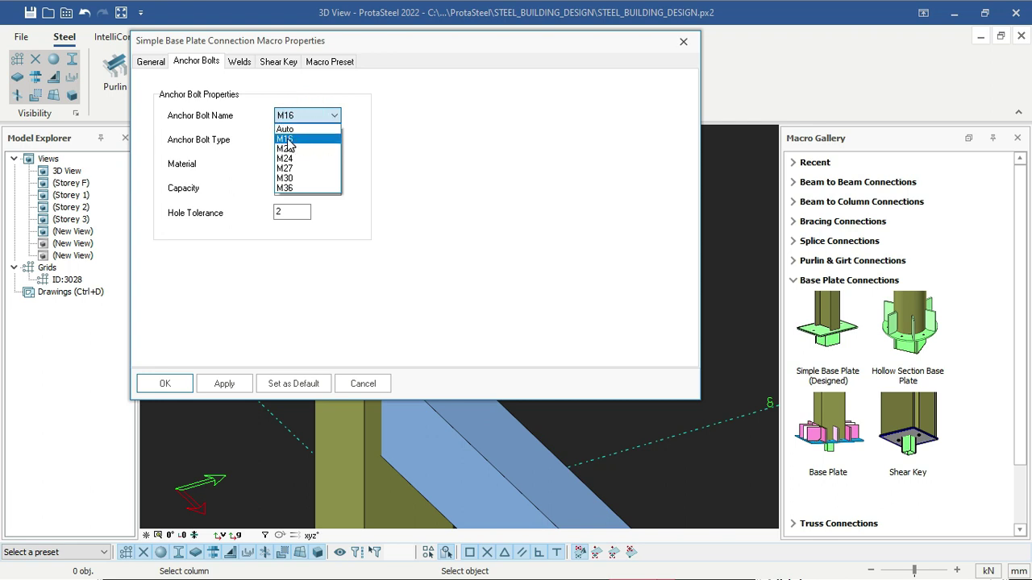
left_click(302, 139)
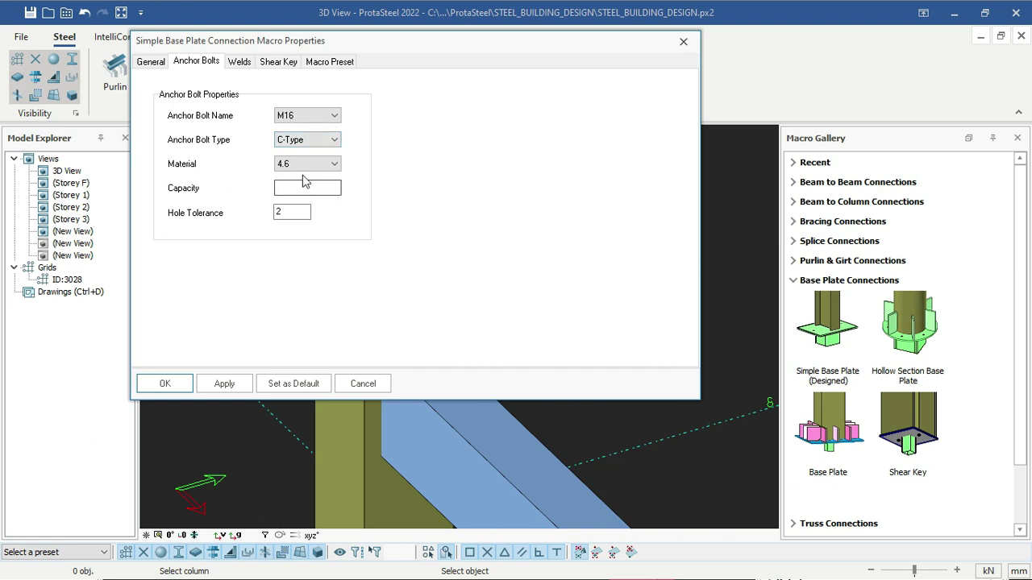
double_click(272, 212)
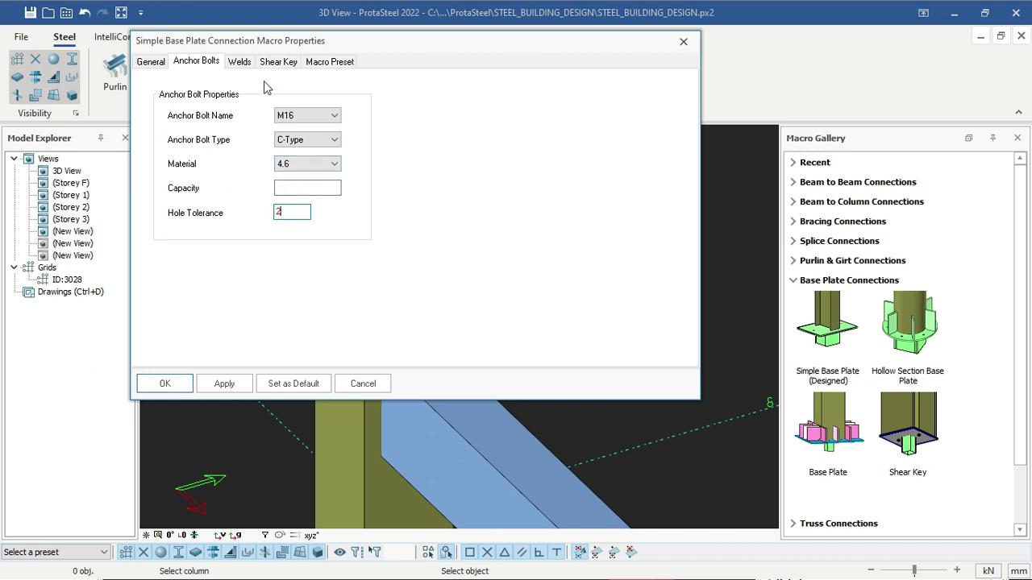
left_click(225, 383)
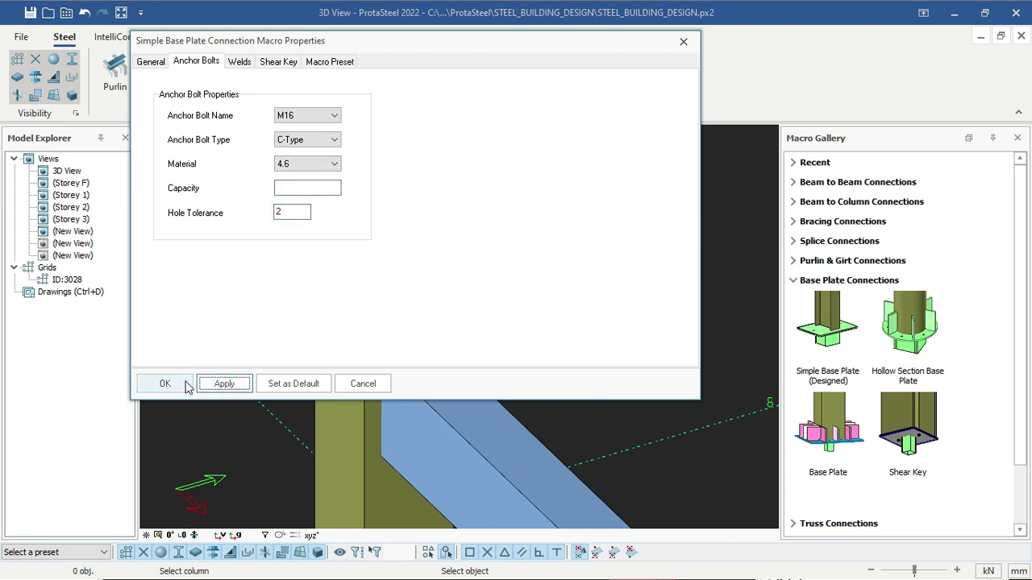
- Store the base plate settings as the macro's defaults, apply them and close the macro properties
left_click(293, 388)
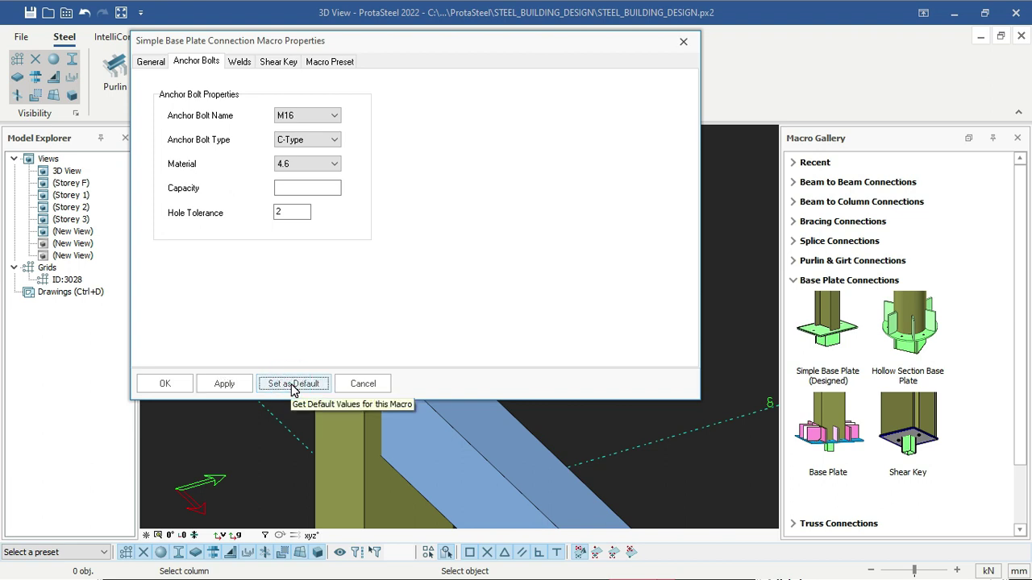
left_click(300, 387)
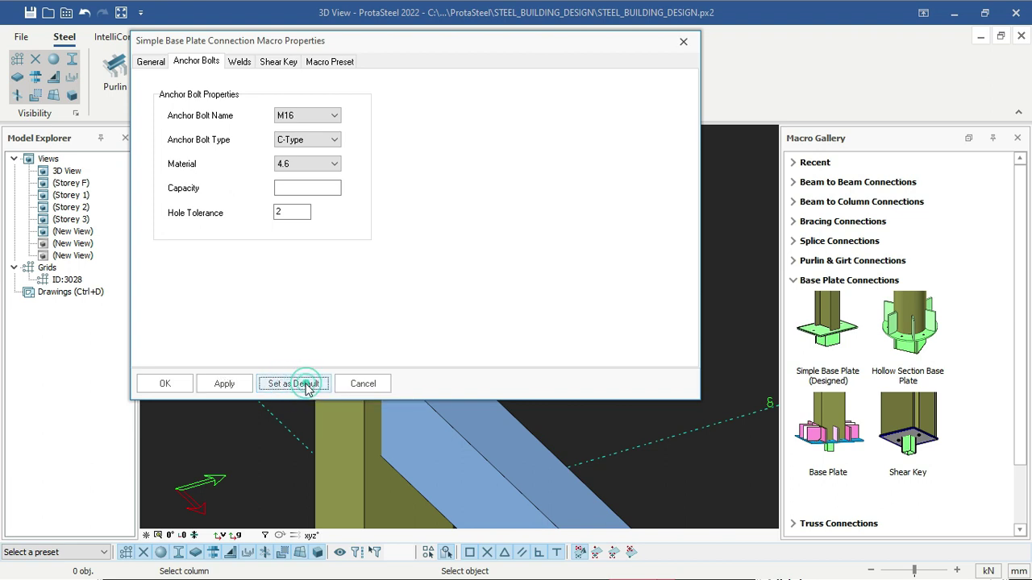
left_click(224, 387)
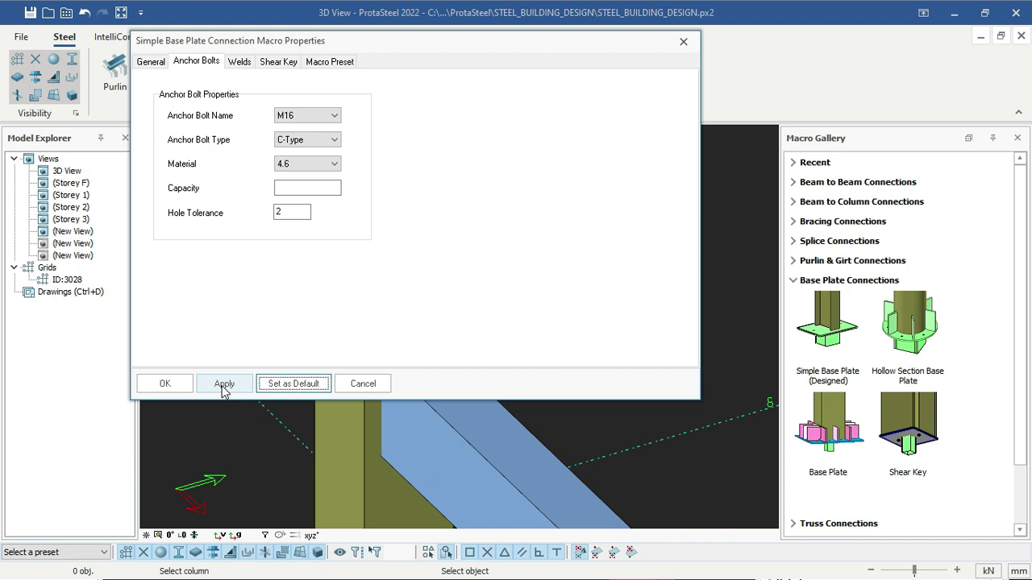
left_click(166, 387)
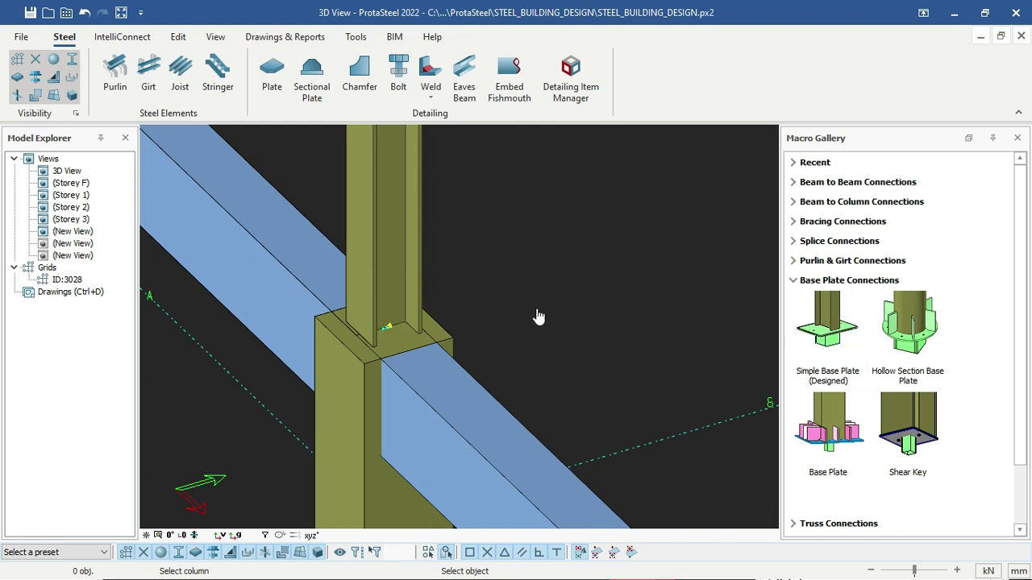
- Insert the Simple Base Plate (Designed) connection at the foot of the steel column on grid A
mouse_move(836, 334)
scroll(411, 290, "down", 10)
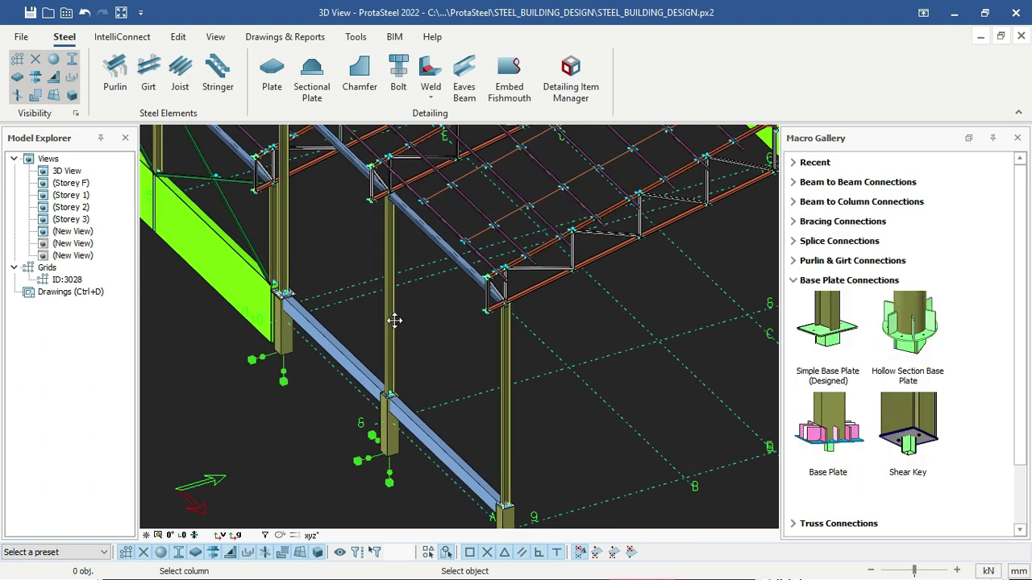
scroll(385, 403, "up", 10)
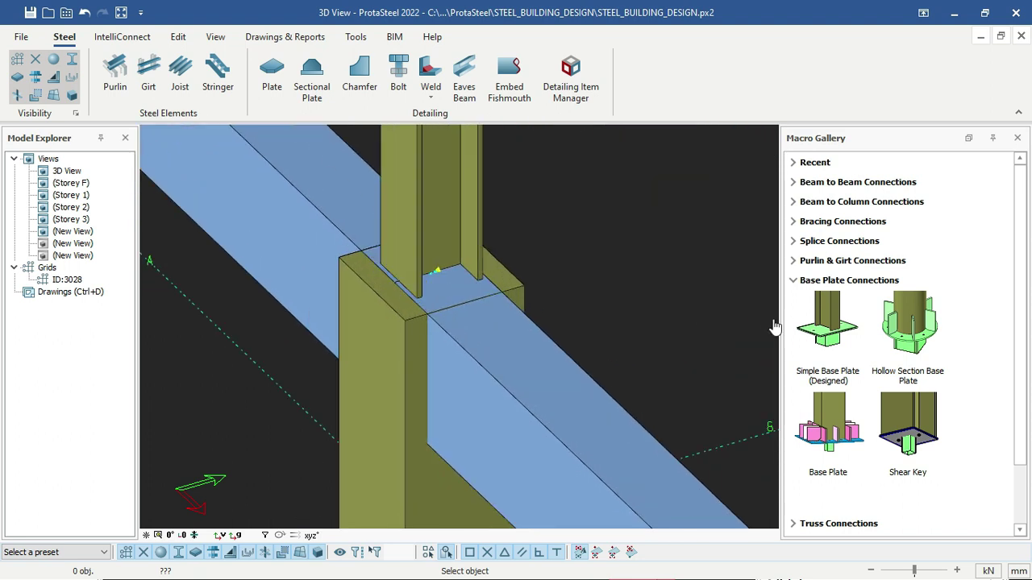
left_click(814, 334)
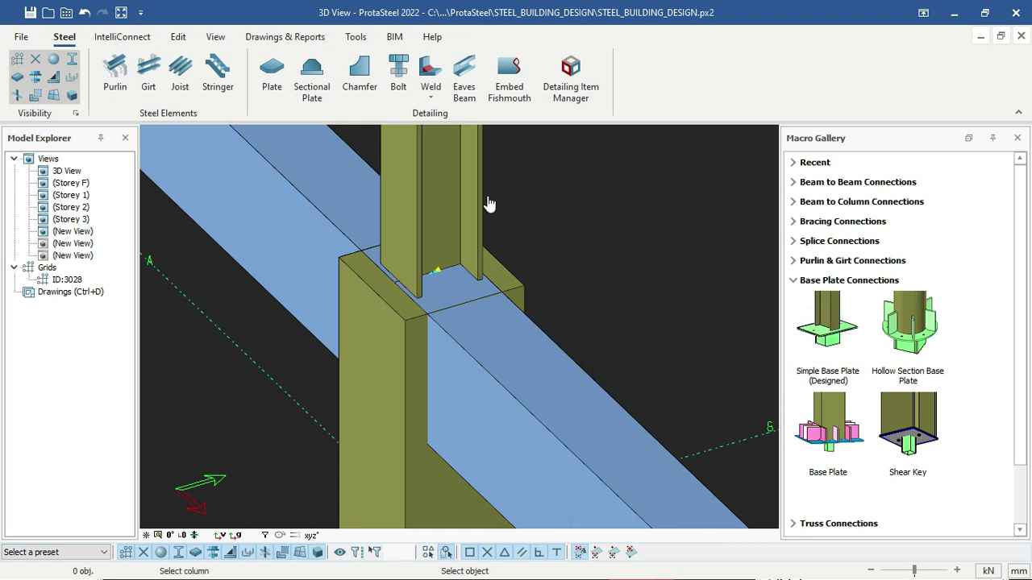
left_click(443, 192)
scroll(484, 282, "up", 4)
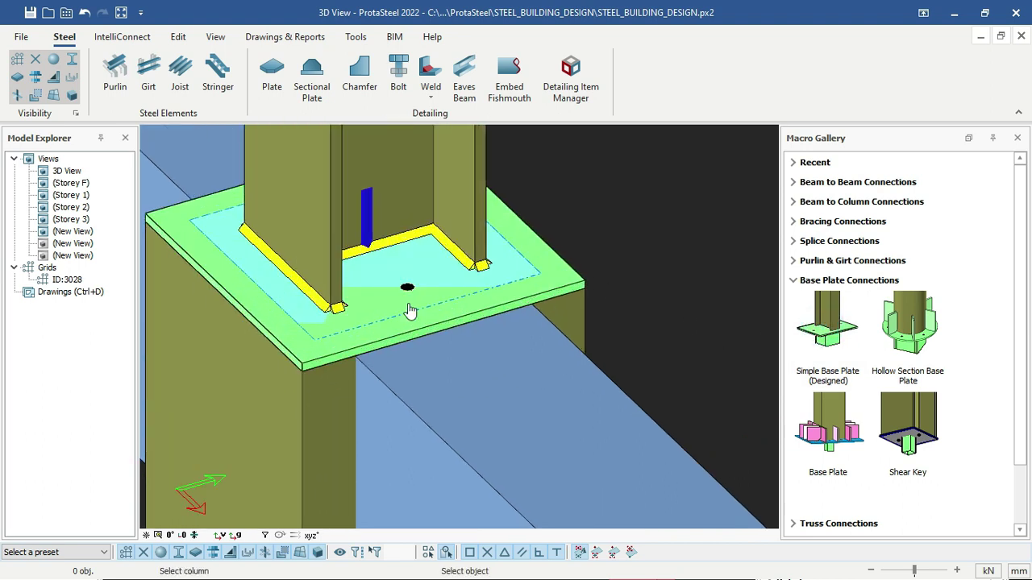
- Examine the new base plate's corner, edges and welds and how it sits on the concrete pedestal
scroll(407, 312, "down", 1)
scroll(407, 277, "down", 1)
scroll(382, 297, "down", 1)
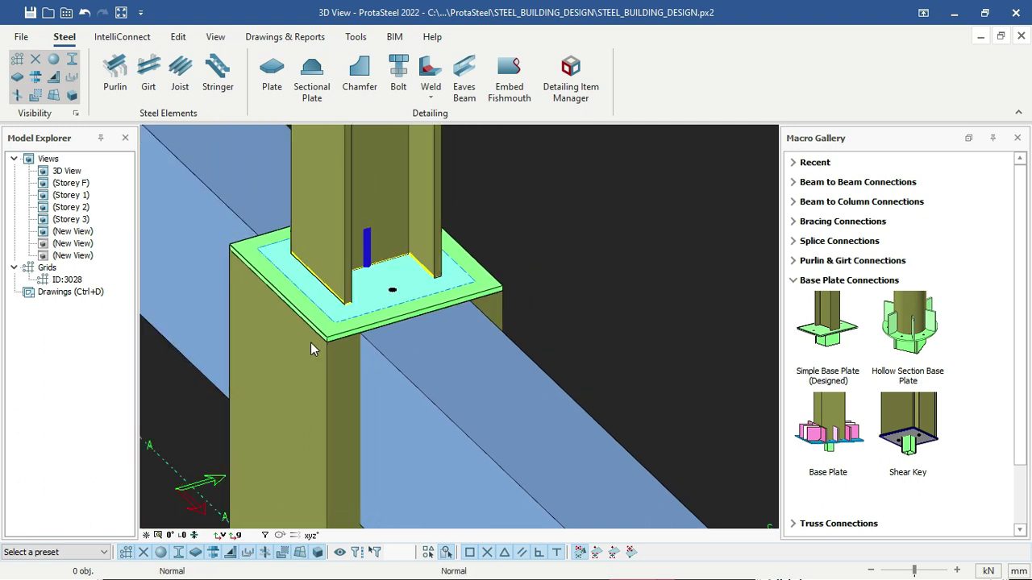
scroll(311, 350, "up", 3)
scroll(334, 315, "up", 2)
scroll(335, 315, "down", 4)
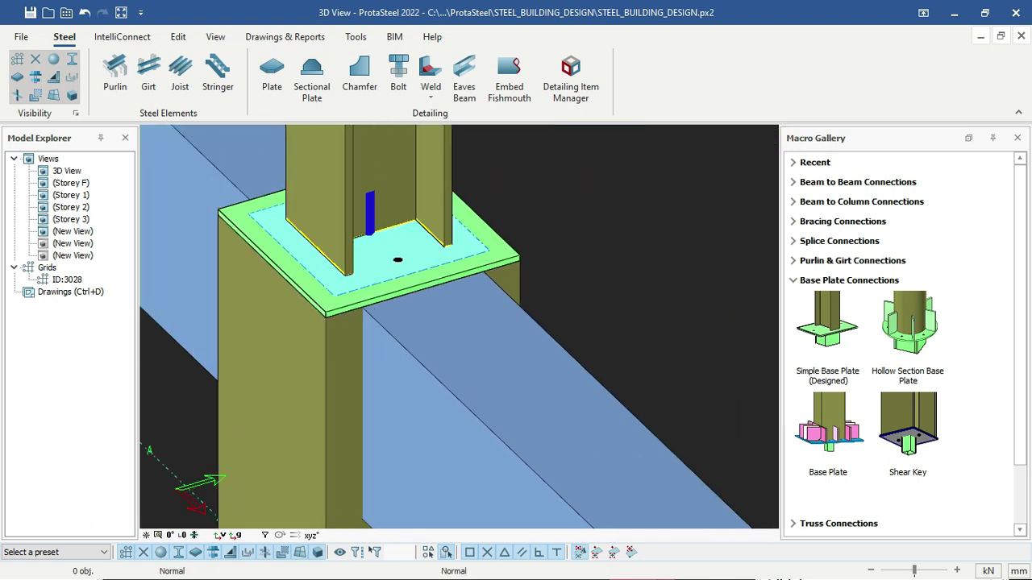
scroll(335, 315, "up", 4)
scroll(351, 333, "down", 2)
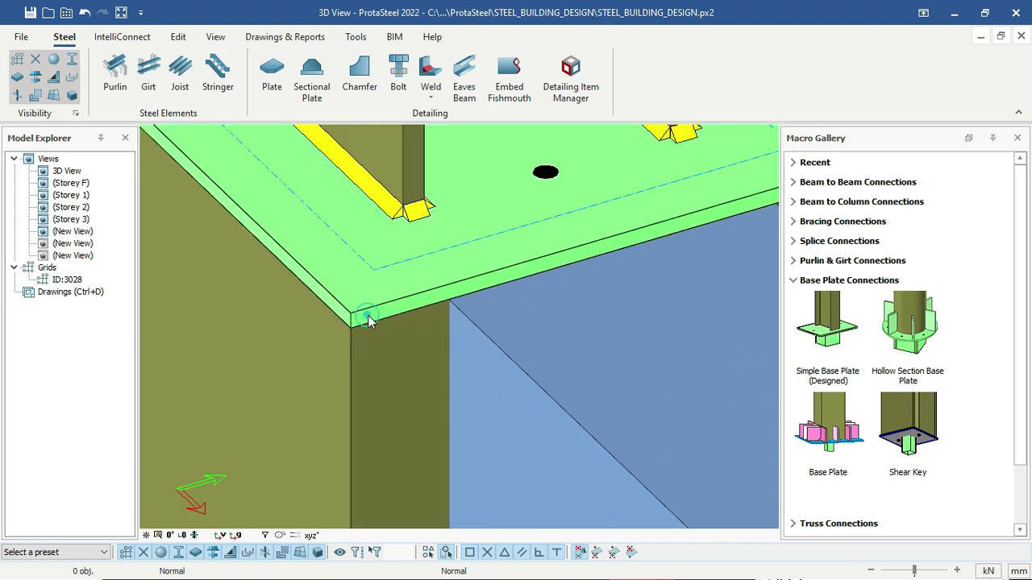
left_click(368, 315)
middle_click_drag(344, 329, 643, 308, "shift")
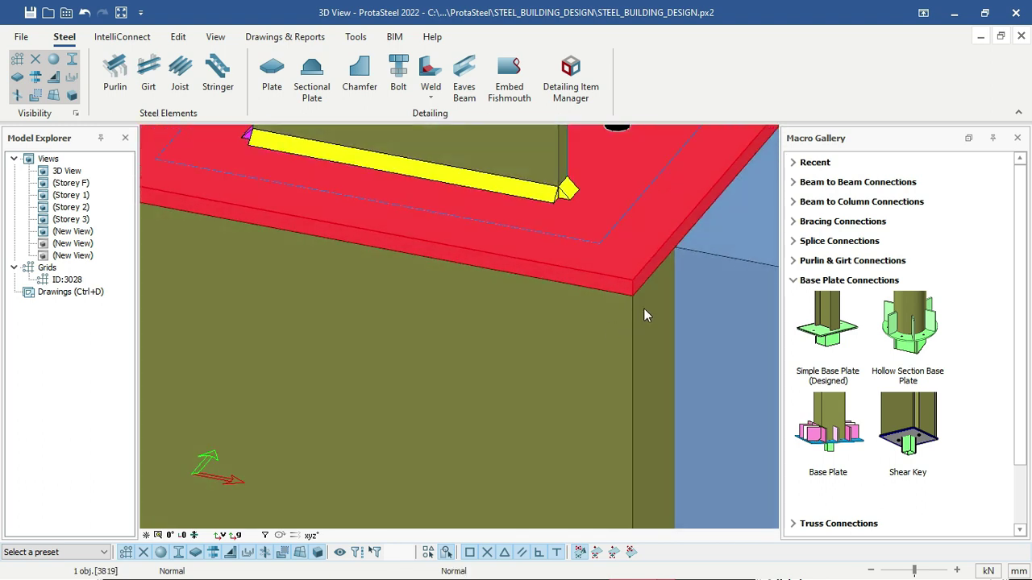
scroll(643, 308, "up", 3)
left_click(611, 319)
left_click(618, 254)
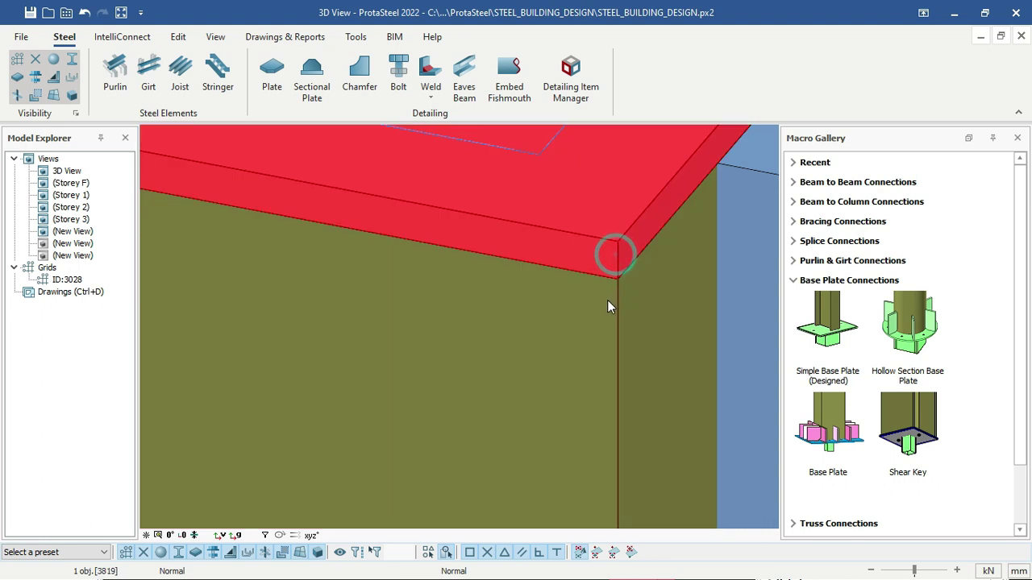
scroll(608, 306, "up", 1)
scroll(307, 362, "down", 2)
scroll(339, 357, "down", 6)
left_click(538, 225)
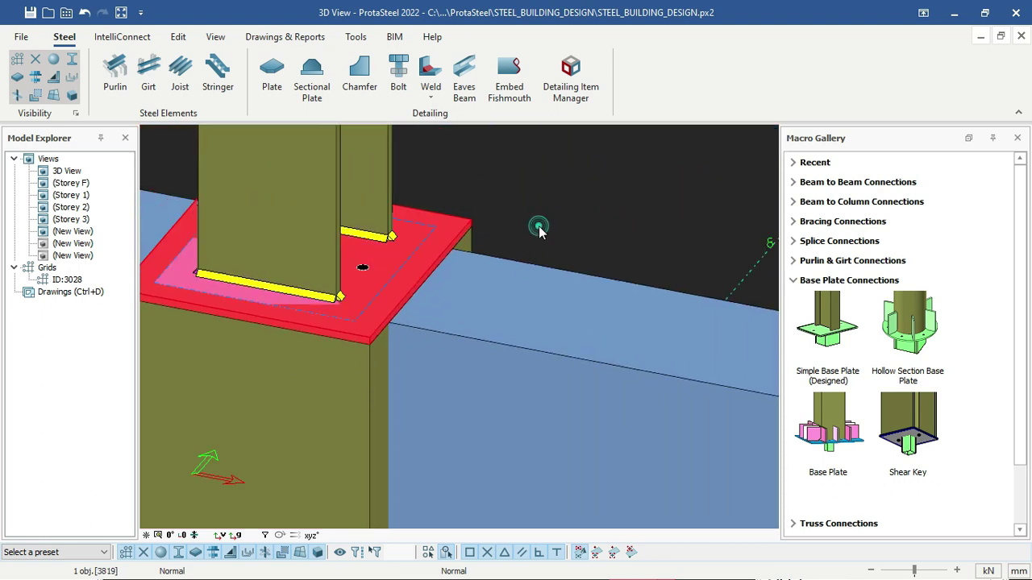
- Compare the new base plate with the existing grey one under the column at grids A and 9
scroll(419, 270, "down", 1)
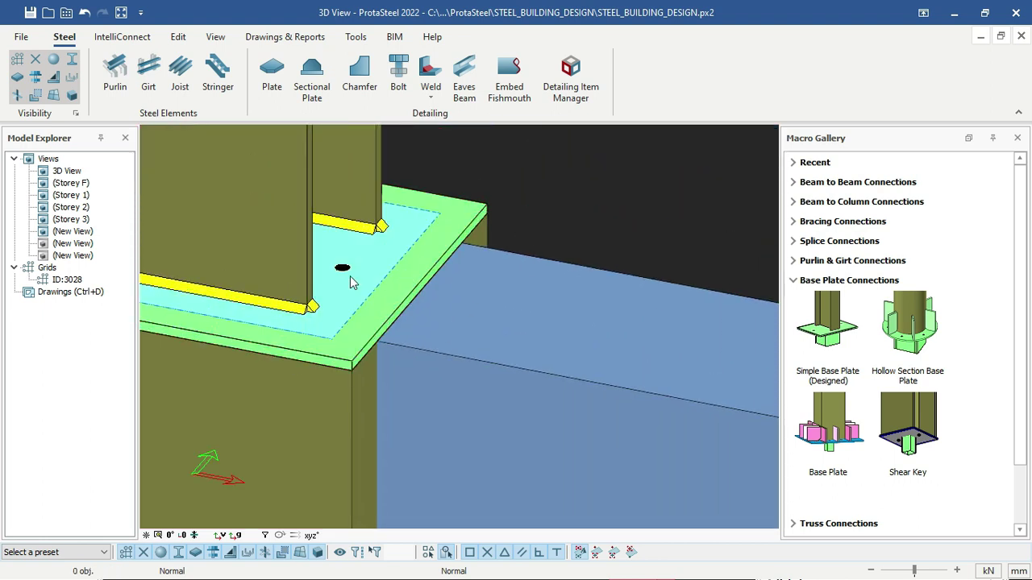
scroll(433, 272, "down", 4)
middle_click_drag(433, 267, 161, 215)
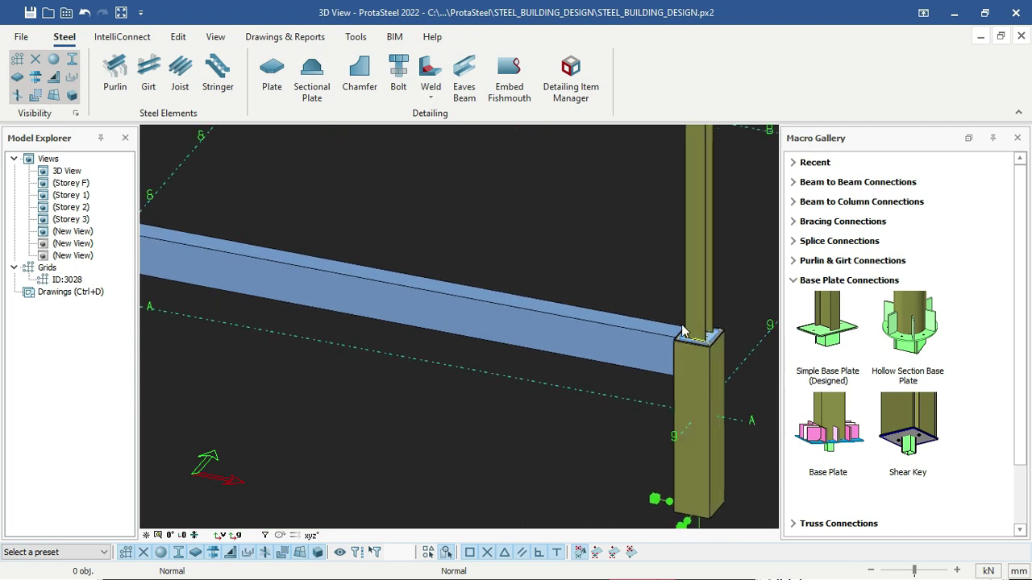
scroll(704, 325, "up", 8)
scroll(704, 329, "down", 6)
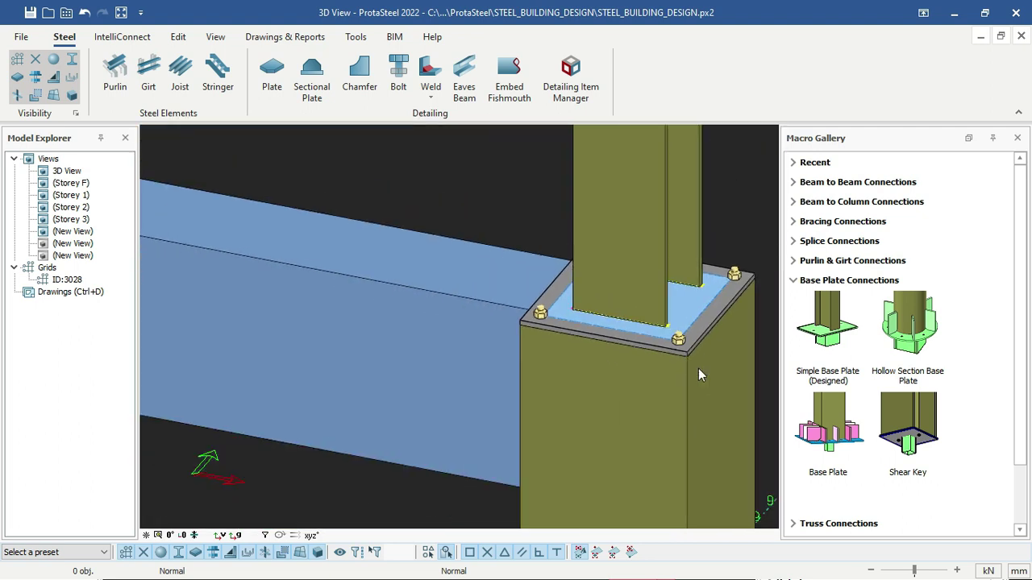
scroll(456, 296, "up", 5)
middle_click_drag(457, 296, 399, 279)
scroll(399, 279, "down", 4)
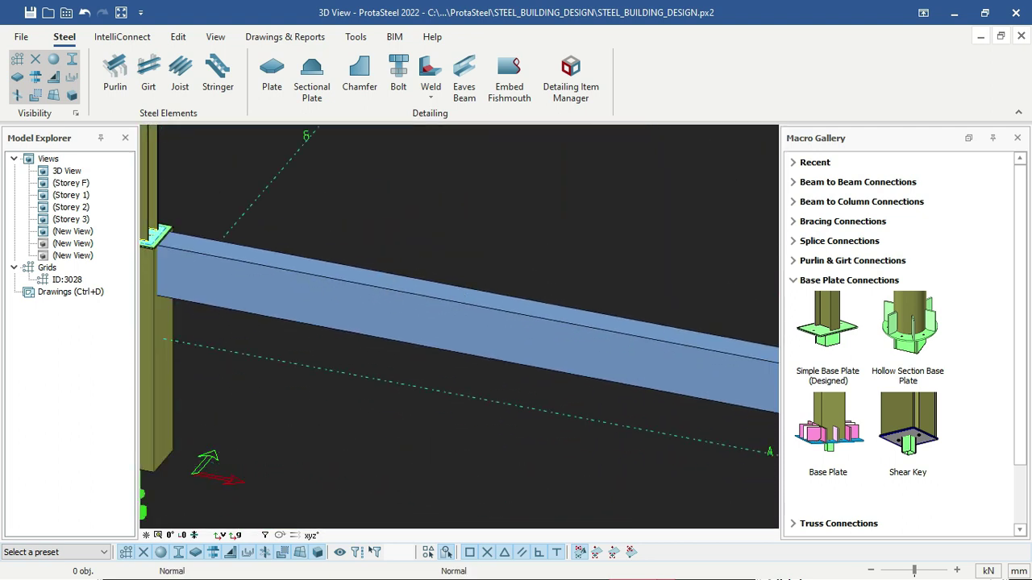
middle_click_drag(173, 234, 603, 308)
scroll(603, 308, "up", 5)
scroll(674, 305, "up", 4)
middle_click_drag(746, 308, 451, 300)
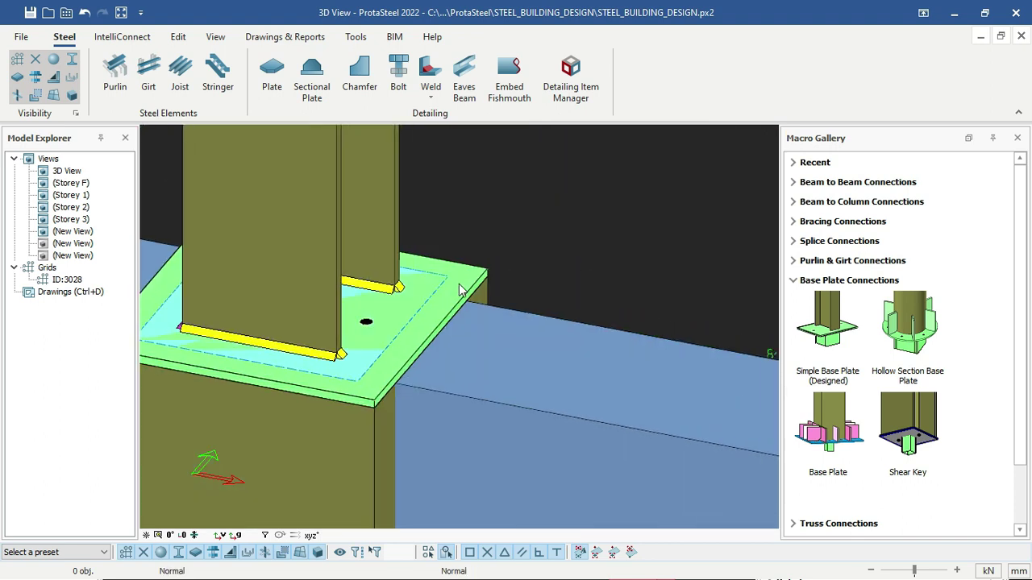
- Change the new base plate's colour to dark maroon, apply it and deselect the plate
left_click(464, 288)
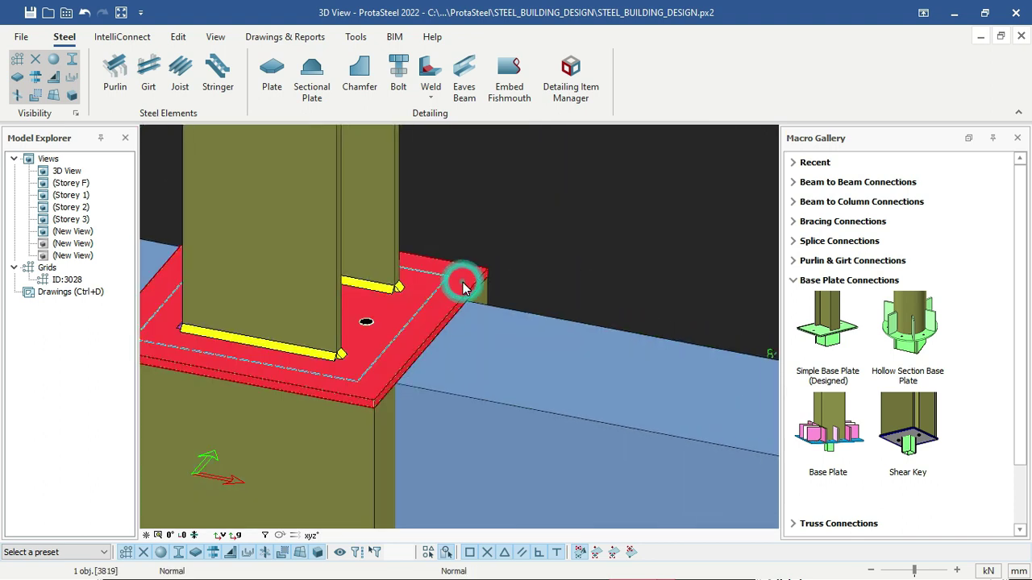
double_click(463, 288)
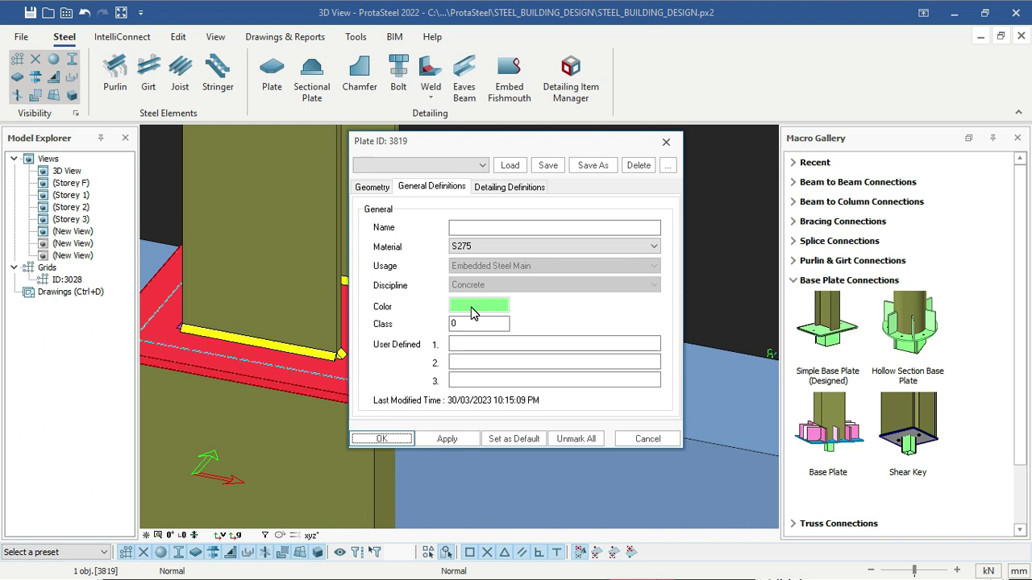
left_click(474, 306)
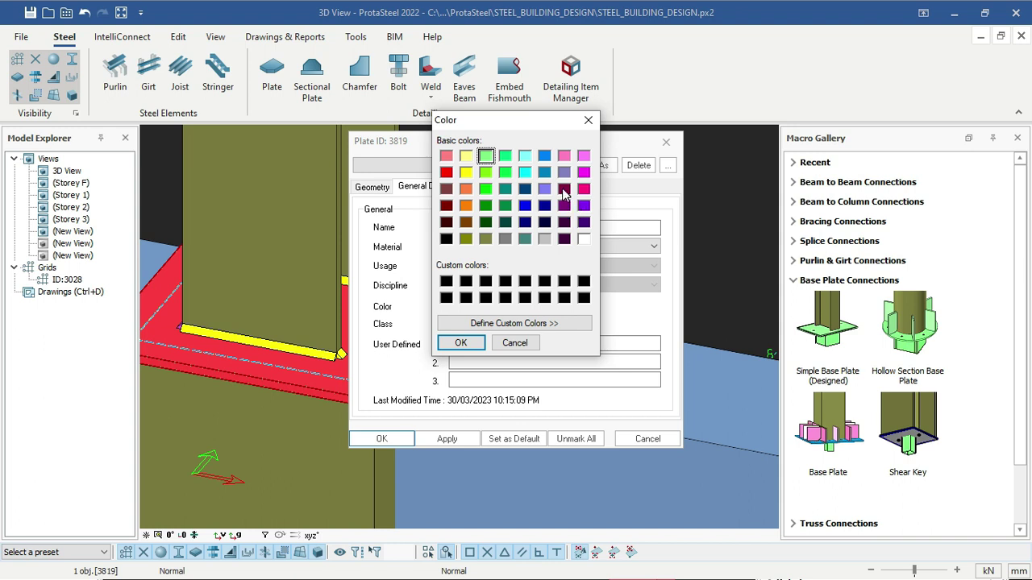
left_click(563, 190)
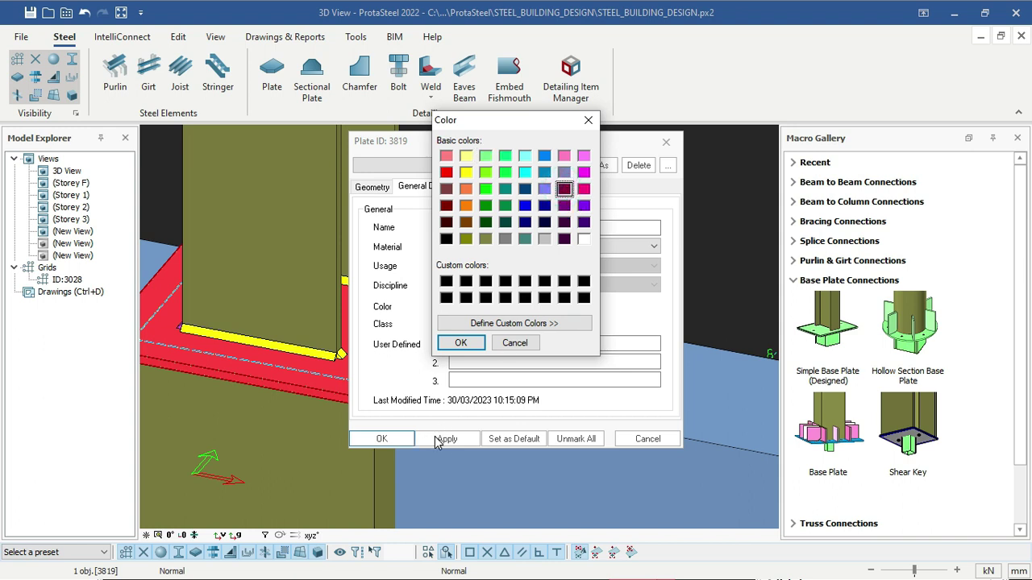
left_click(460, 342)
left_click(443, 439)
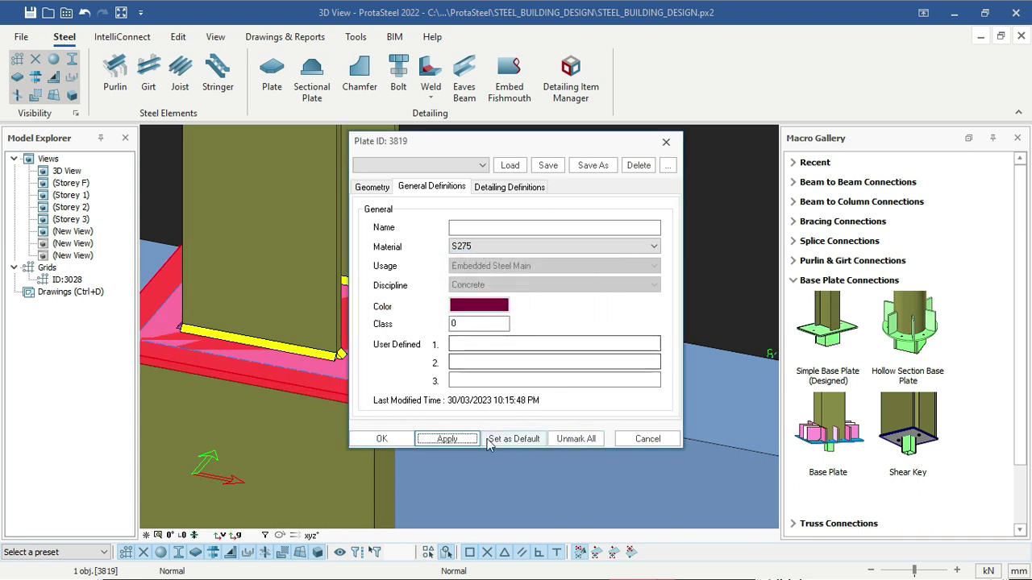
left_click(381, 439)
left_click(567, 276)
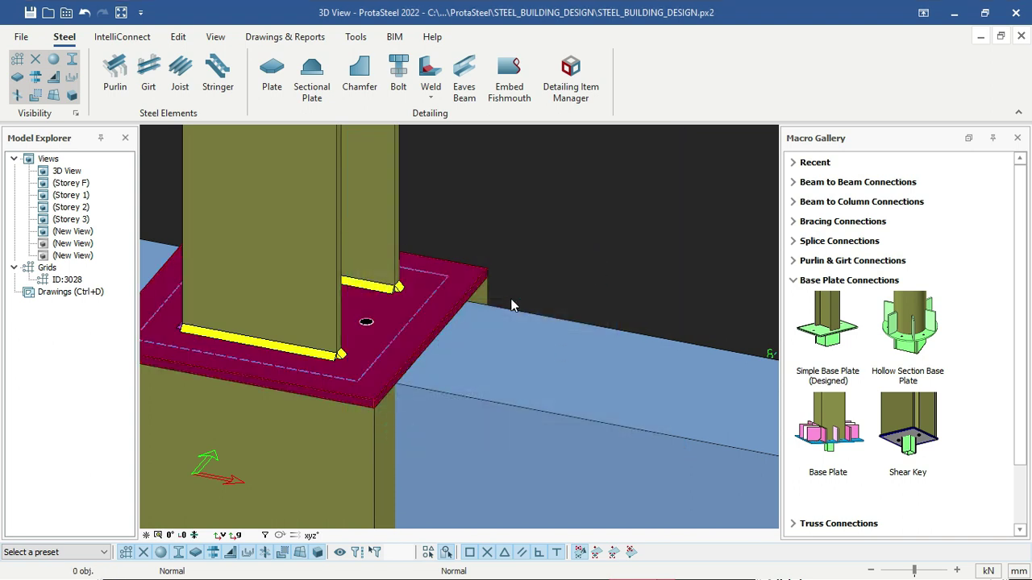
- Change the base plate's colour to grey in its general definitions and apply it
double_click(468, 288)
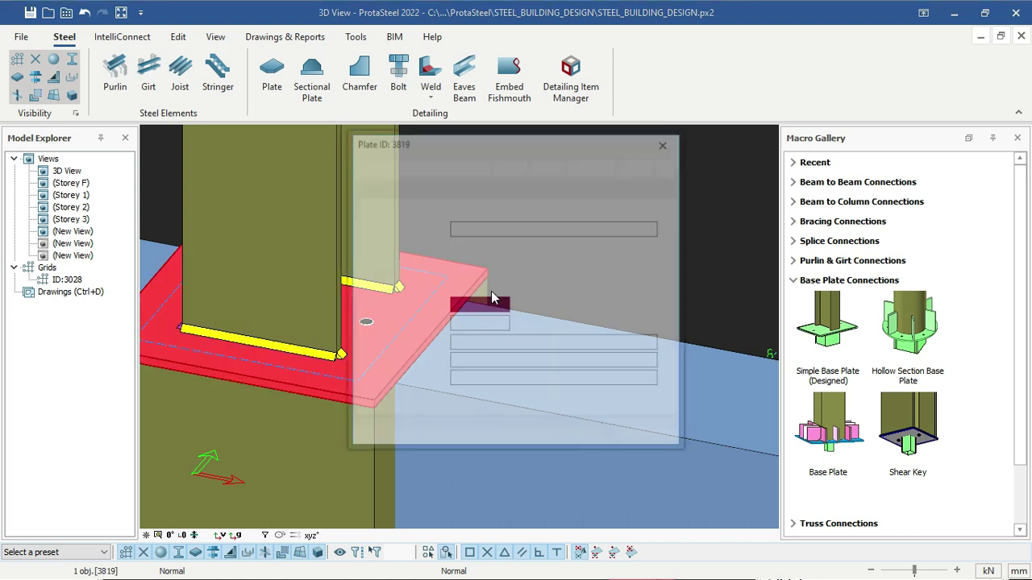
left_click(495, 306)
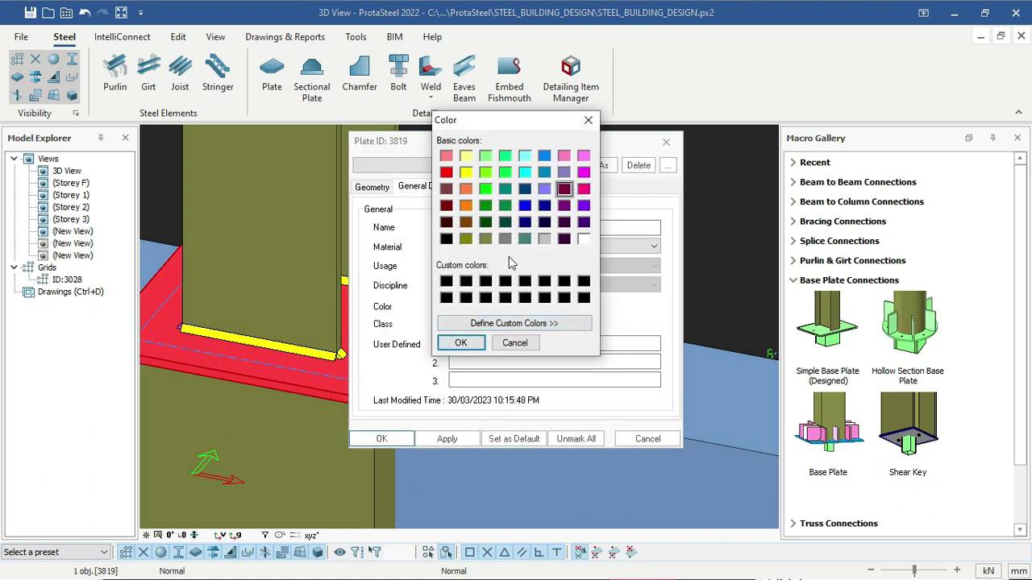
left_click(504, 239)
left_click(460, 342)
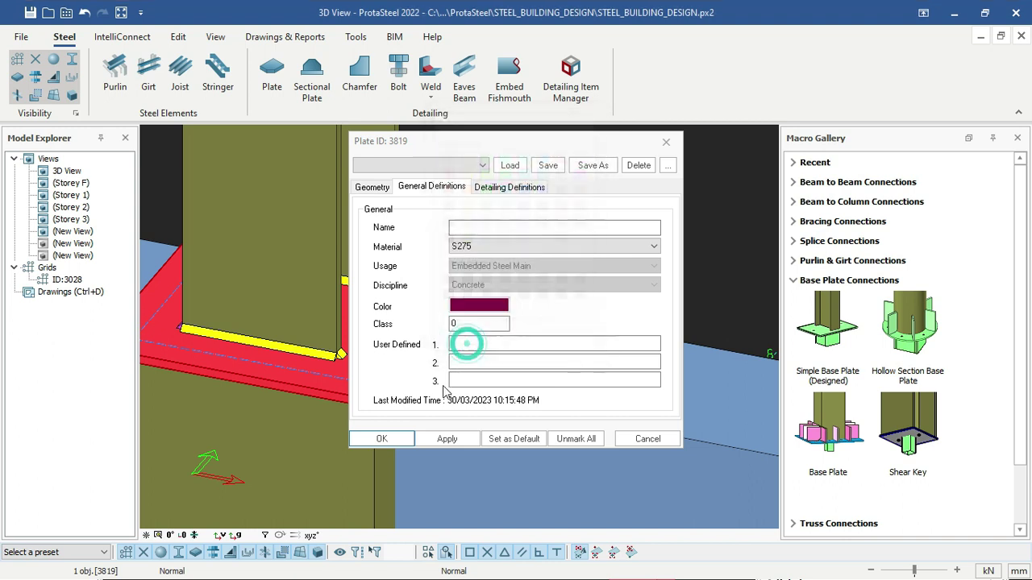
left_click(465, 439)
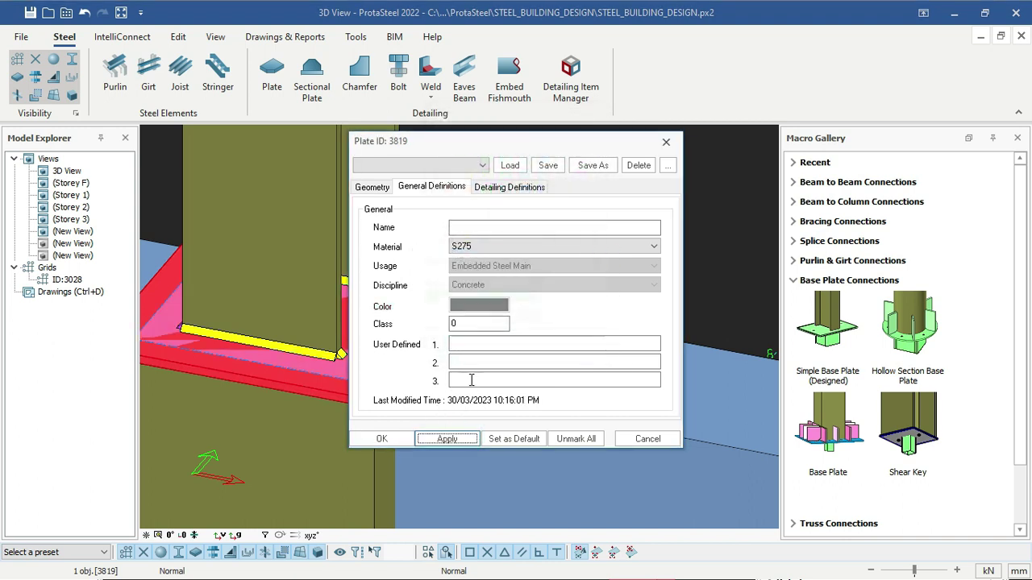
left_click(382, 438)
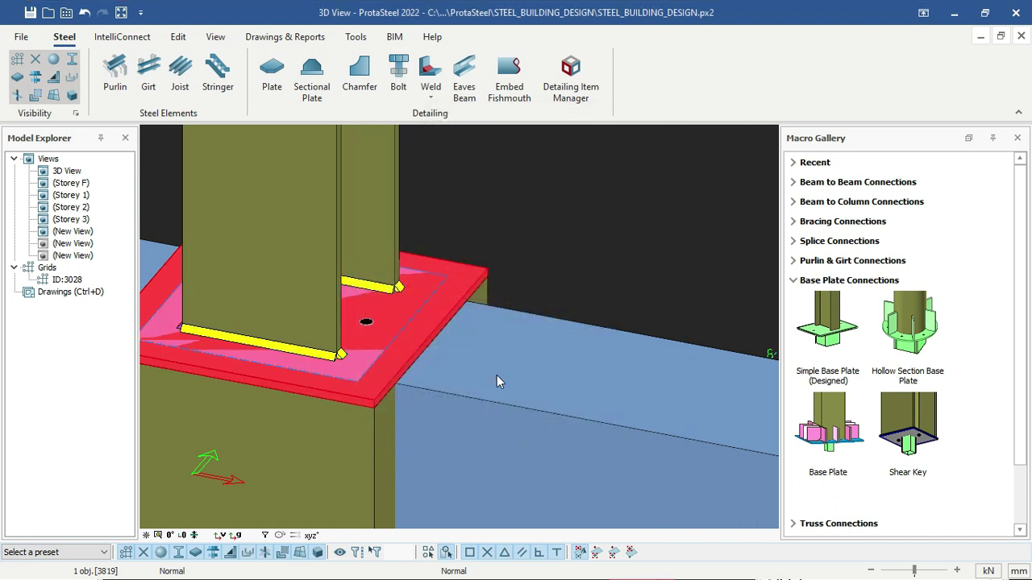
- Deselect the recoloured base plate and examine its surface, welds and anchor hole from near and far
left_click(570, 233)
scroll(437, 330, "down", 5)
scroll(415, 327, "up", 7)
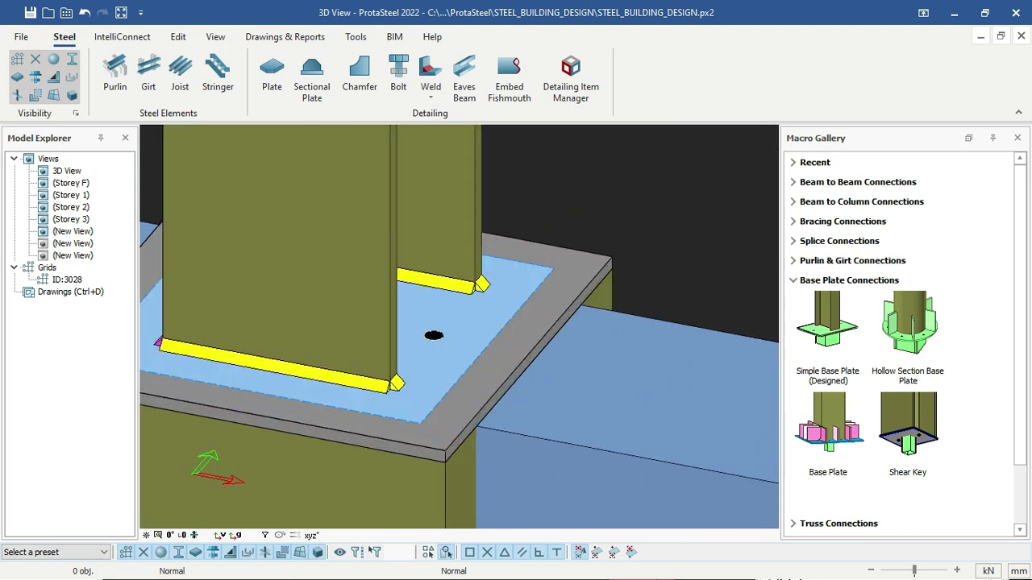
scroll(403, 328, "up", 2)
middle_click_drag(505, 320, 430, 315)
scroll(429, 310, "down", 2)
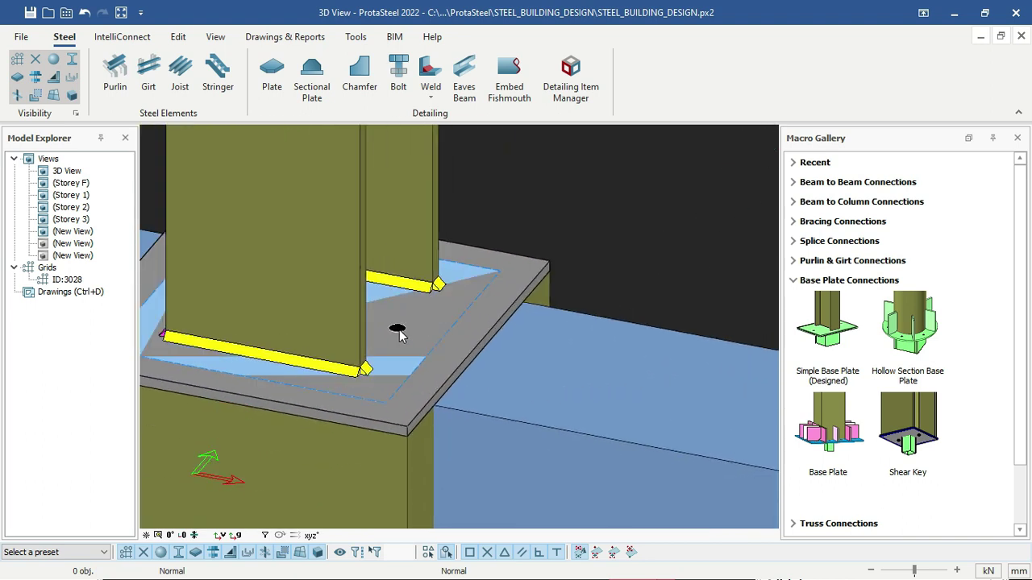
scroll(395, 328, "down", 2)
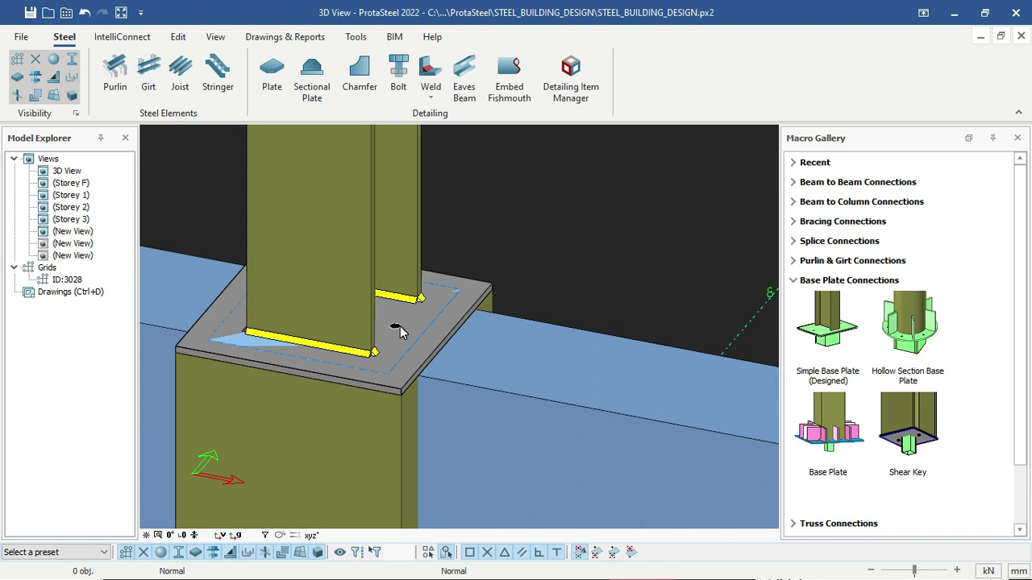
scroll(395, 331, "down", 1)
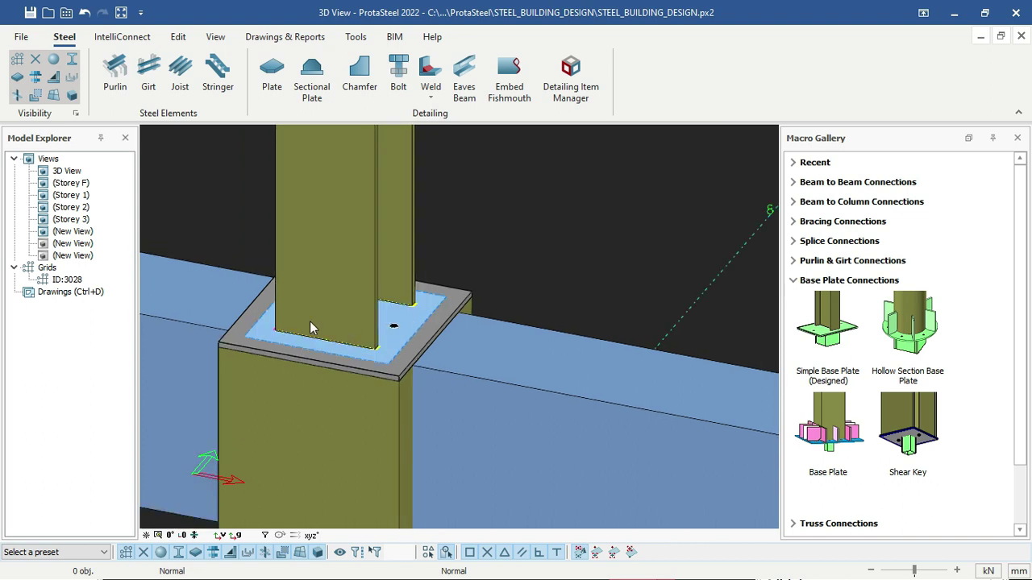
- Examine the anchor bolts at the corners of the existing base plate at grids A and 9
scroll(368, 295, "down", 7)
middle_click_drag(605, 347, 339, 274)
scroll(557, 309, "down", 1)
scroll(537, 310, "up", 4)
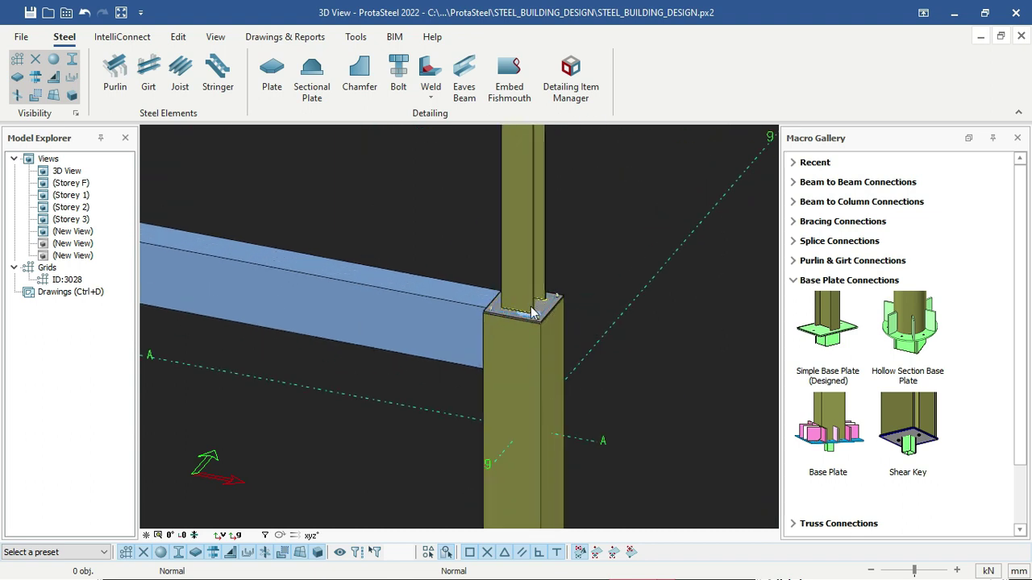
scroll(532, 312, "up", 5)
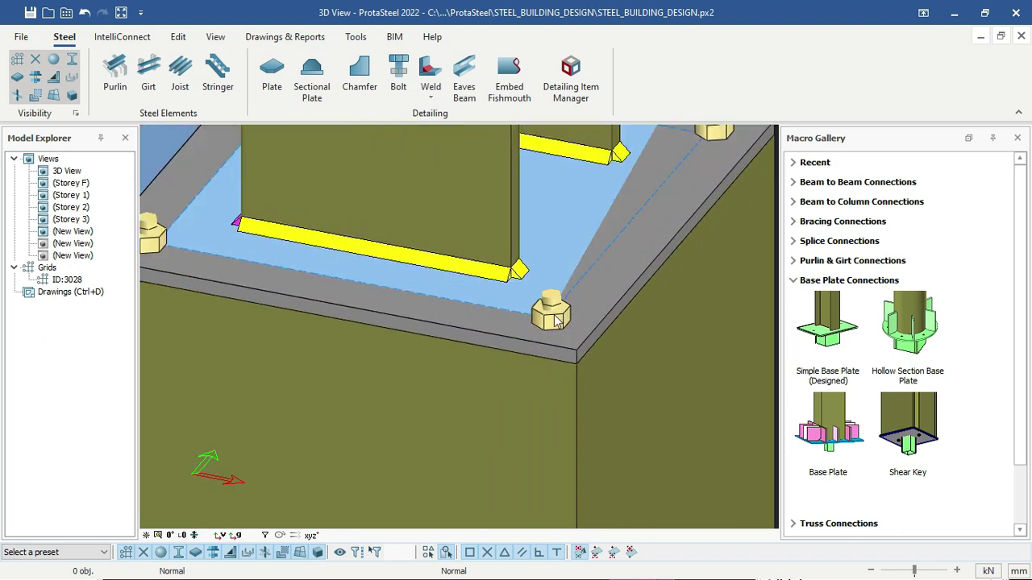
scroll(556, 320, "down", 4)
scroll(494, 299, "up", 1)
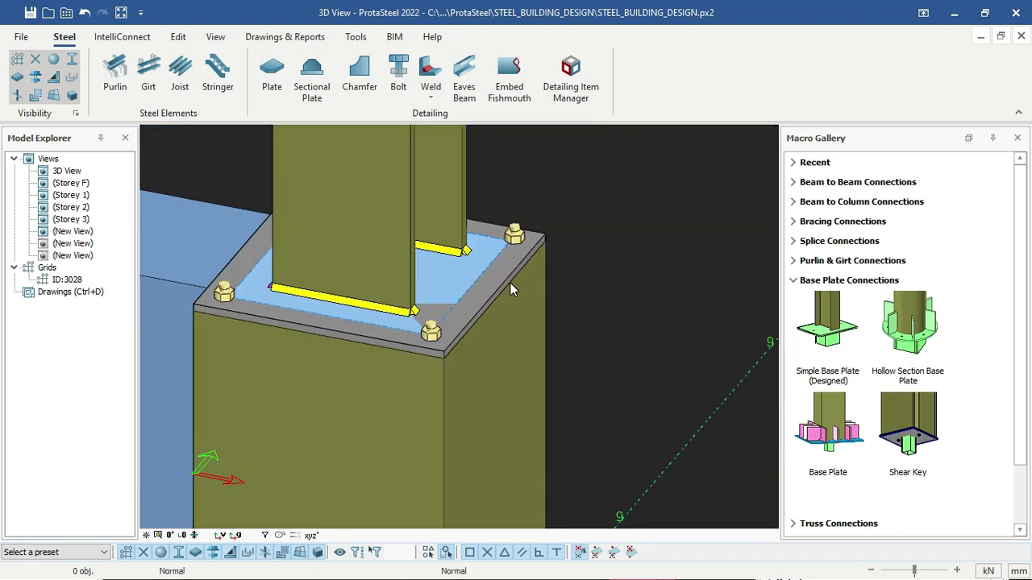
left_click(527, 258)
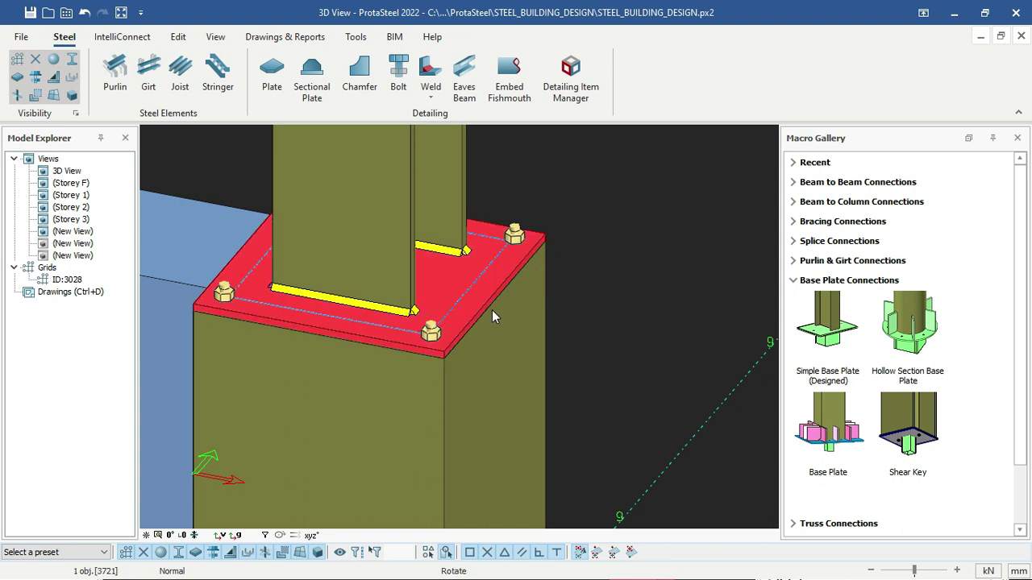
middle_click_drag(492, 310, 468, 291)
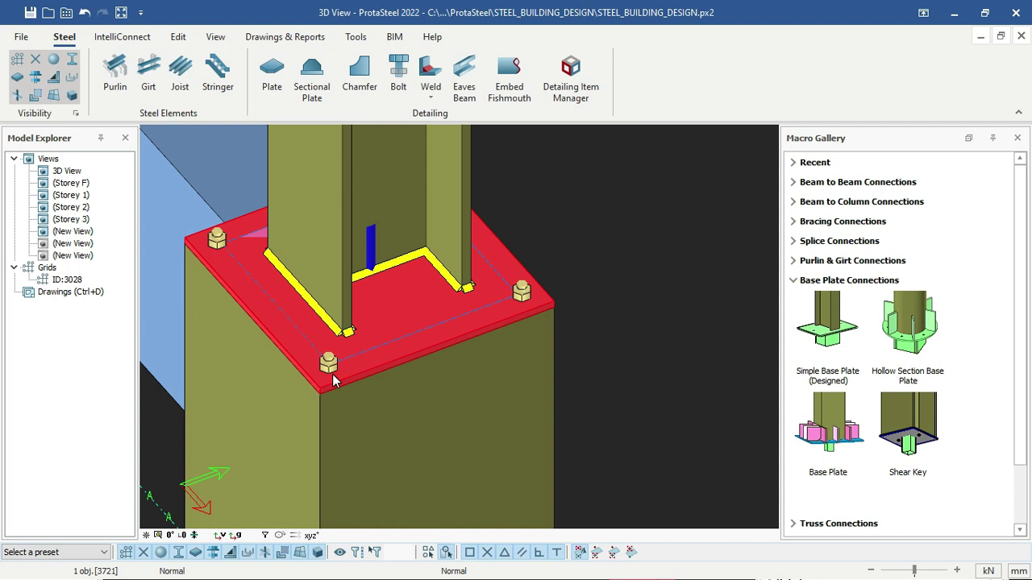
- Compare the existing plate's anchor bolt layout with the new base plate at grids A and 8
scroll(335, 374, "down", 5)
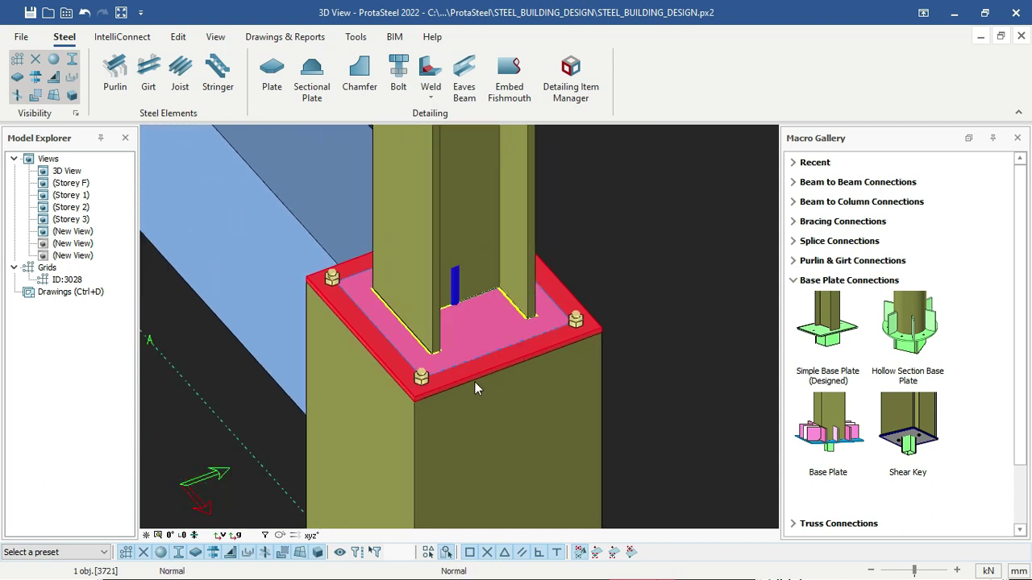
middle_click_drag(381, 325, 633, 454)
middle_click_drag(451, 242, 516, 371)
middle_click_drag(295, 200, 363, 297)
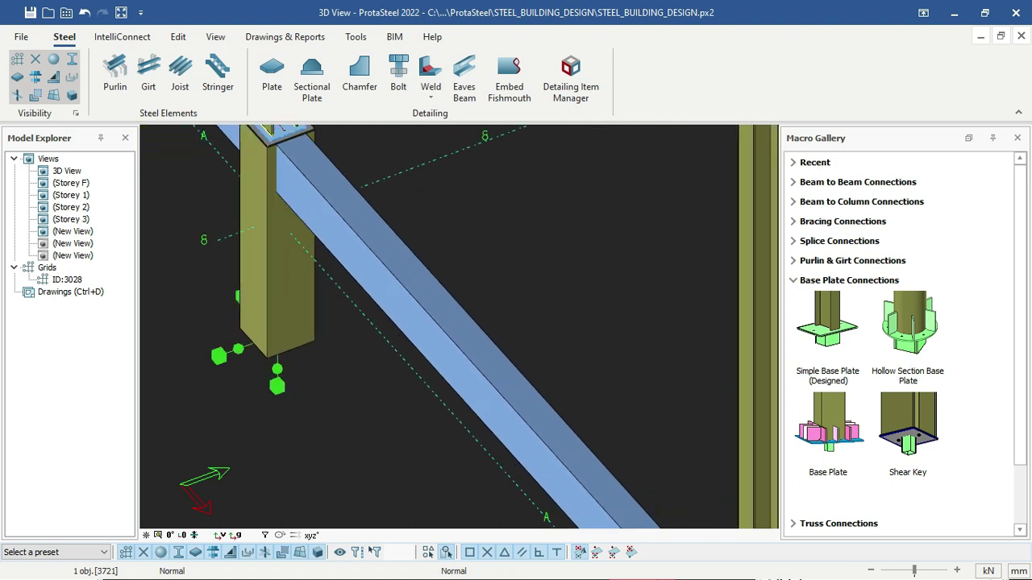
middle_click_drag(271, 150, 362, 297)
scroll(363, 297, "up", 2)
scroll(385, 267, "up", 3)
left_click(520, 251)
scroll(347, 289, "up", 1)
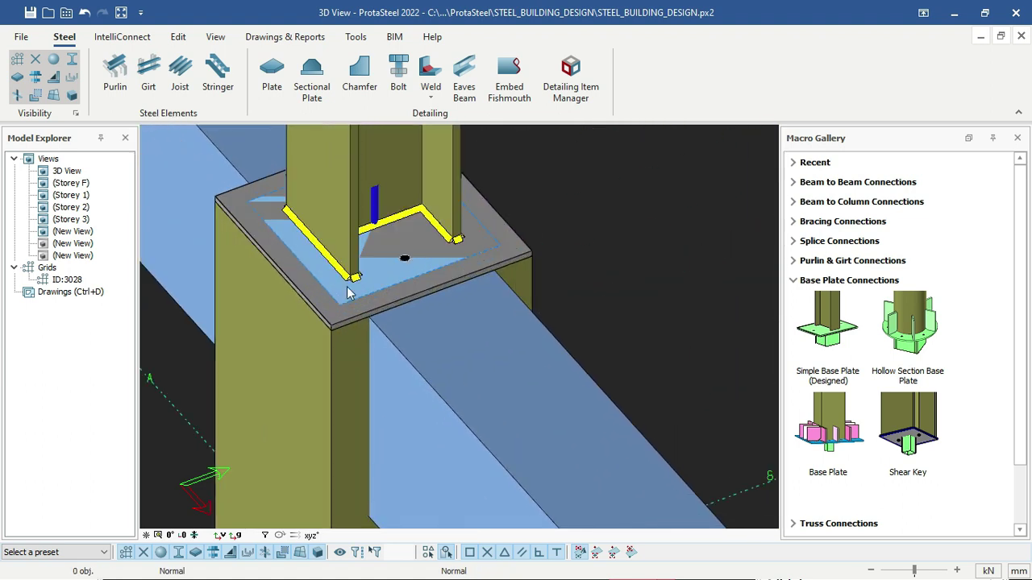
middle_click_drag(347, 289, 460, 390)
scroll(409, 364, "down", 6)
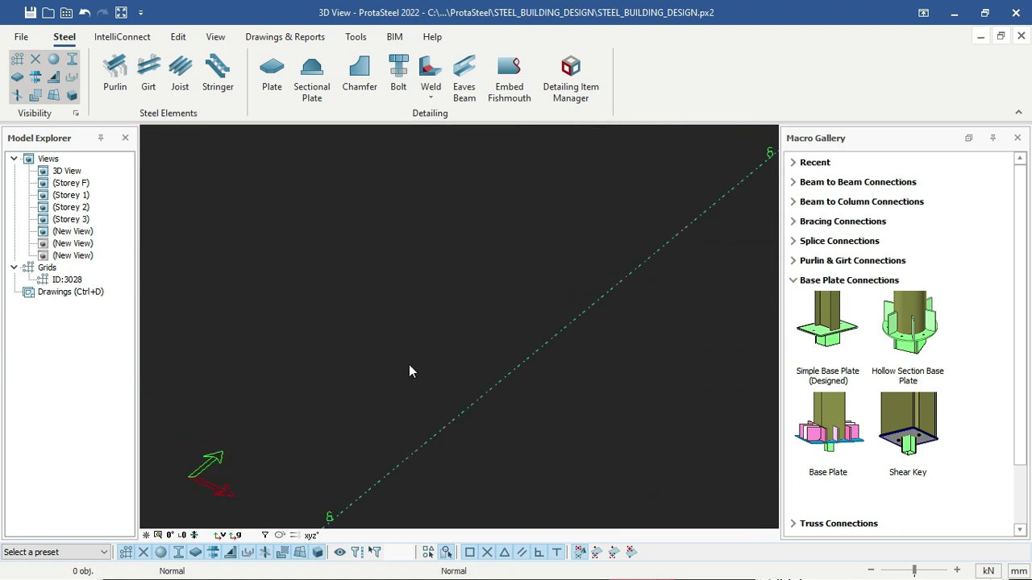
scroll(348, 420, "up", 3)
scroll(355, 407, "up", 2)
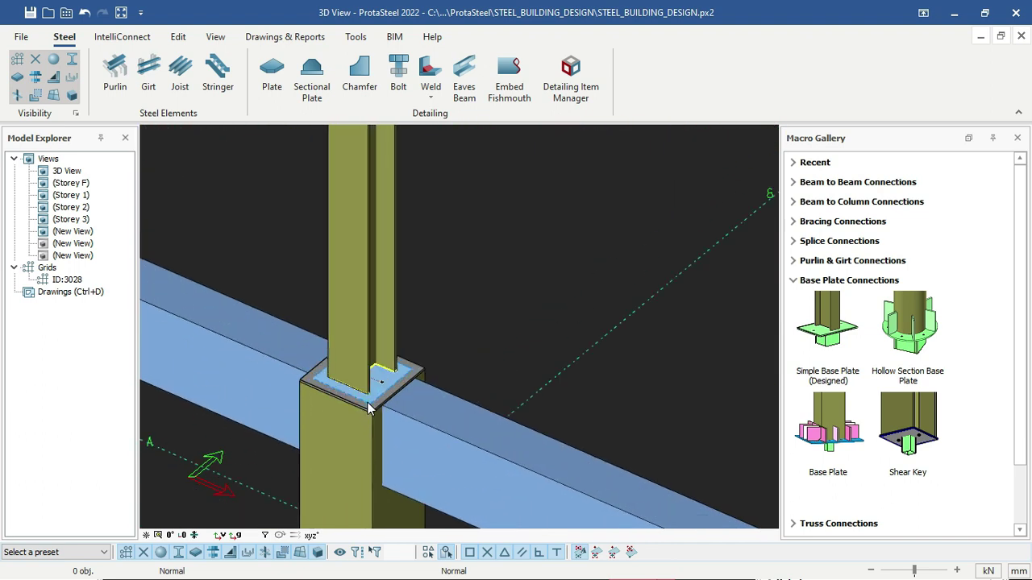
- Select the new base plate, inspect its hole and column welds from several sides, and deselect it
left_click(355, 407)
scroll(354, 407, "up", 5)
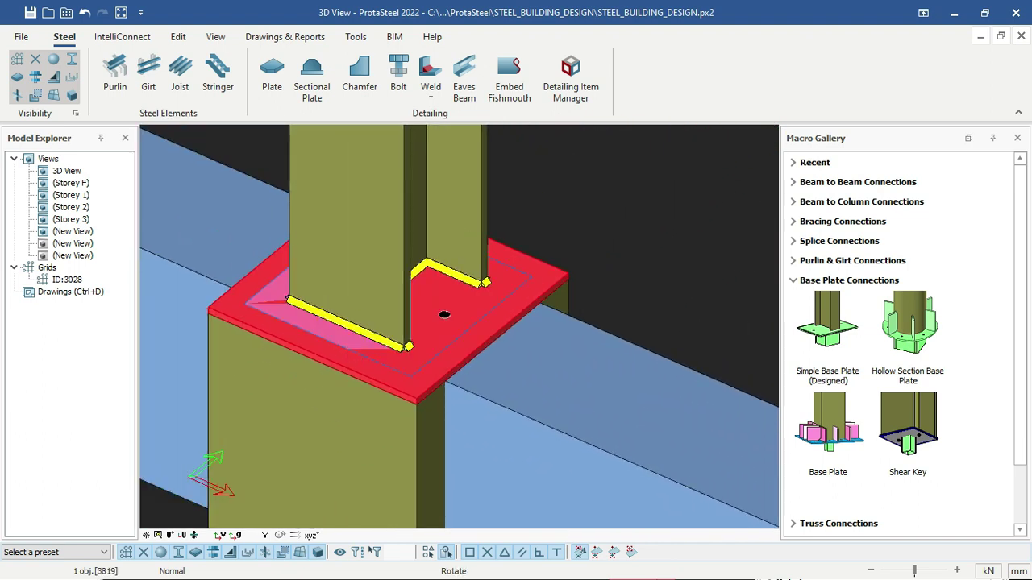
middle_click_drag(444, 315, 644, 335, "ctrl")
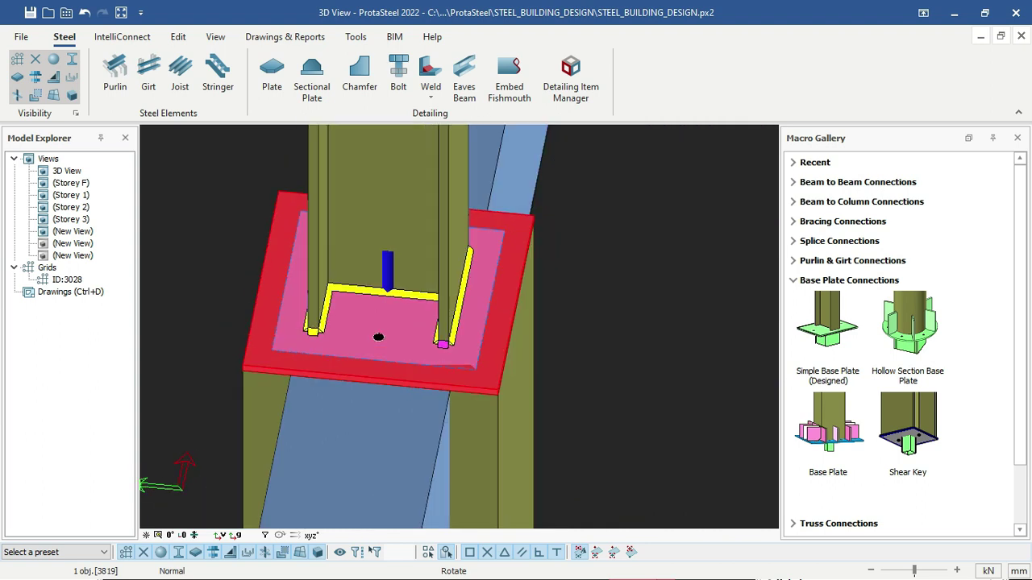
mouse_move(378, 337)
middle_mouse_down()
mouse_move(368, 346)
mouse_move(333, 322)
mouse_move(438, 316)
mouse_move(548, 326)
mouse_move(448, 336)
middle_mouse_up()
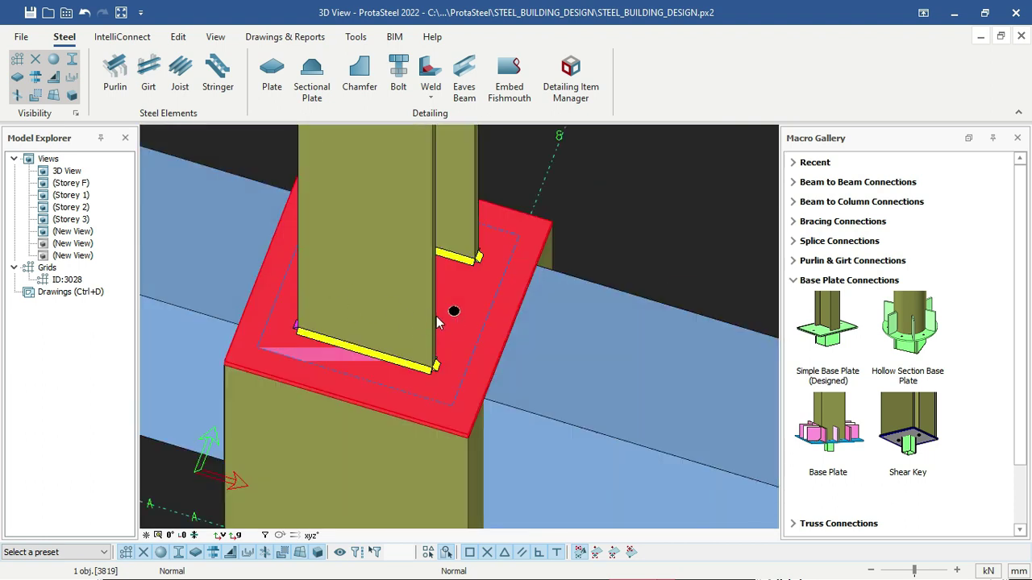
middle_click_drag(488, 353, 400, 352)
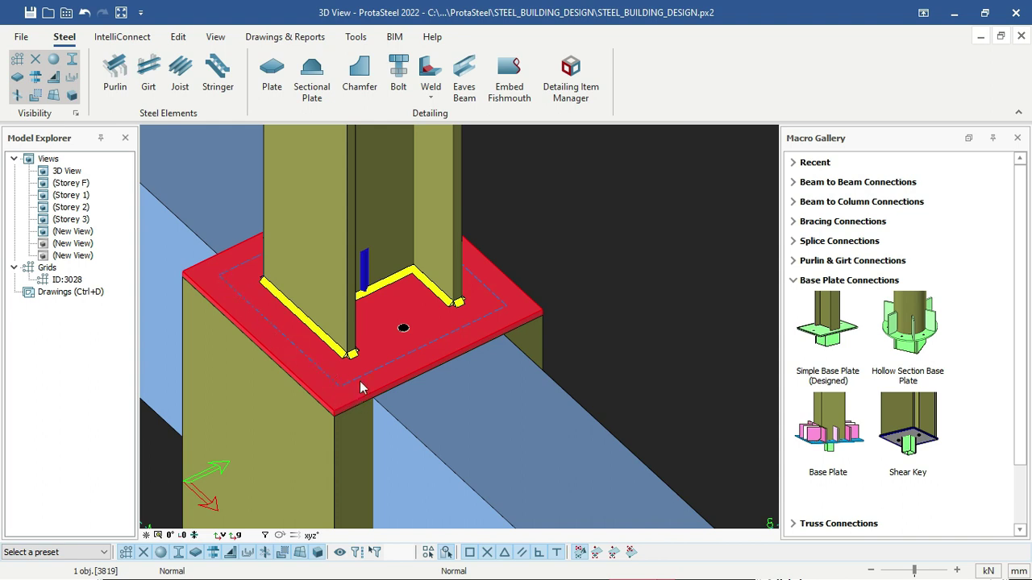
middle_click_drag(337, 338, 253, 263, "ctrl")
middle_click_drag(539, 326, 386, 338, "ctrl")
left_click(547, 296)
- Open the properties of the base plate's hole group, change its type to Bolt and enable Thread In Material
scroll(377, 351, "up", 3)
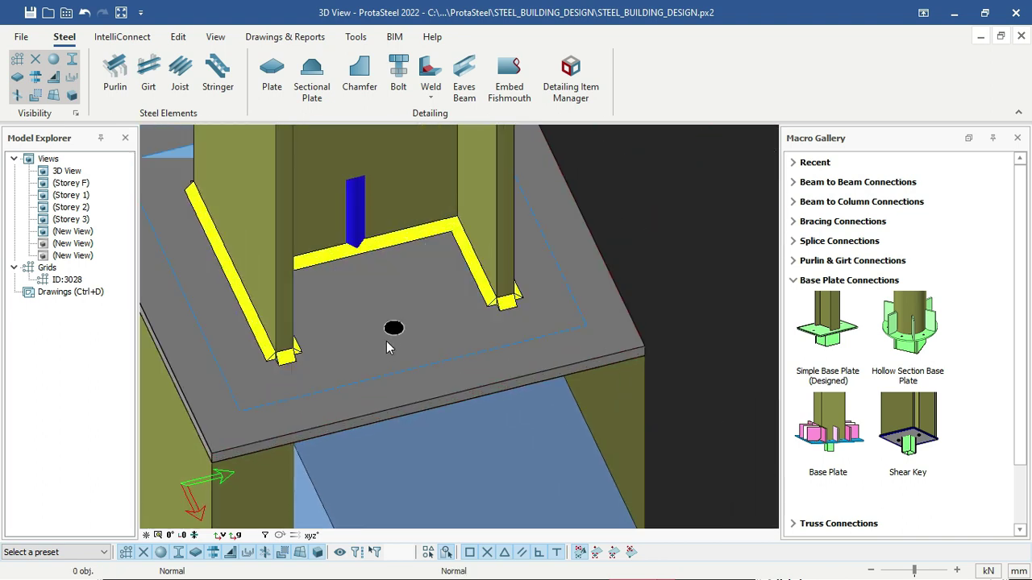
left_click(394, 332)
left_click(393, 332)
right_click(393, 332)
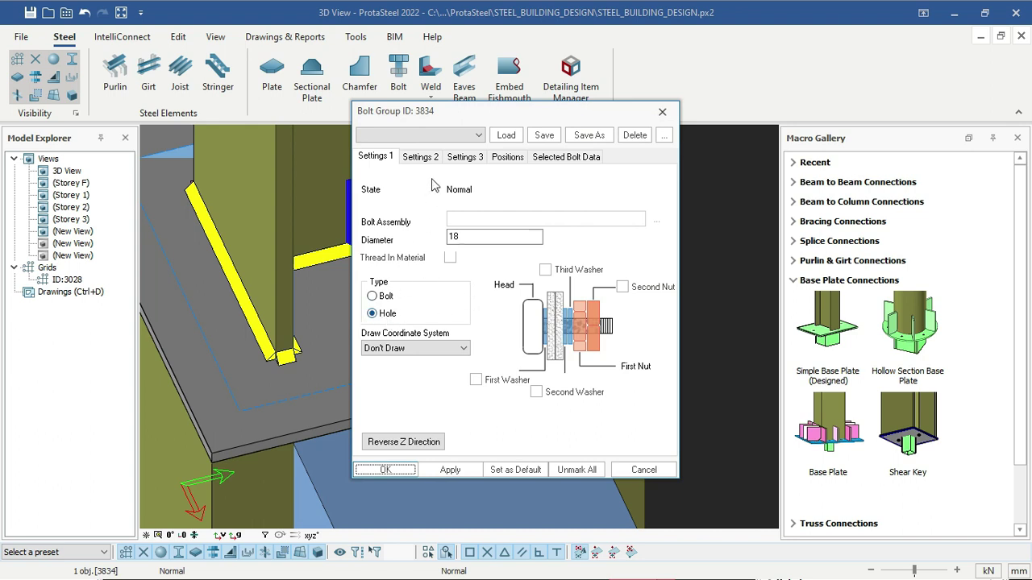
left_click_drag(468, 114, 584, 106)
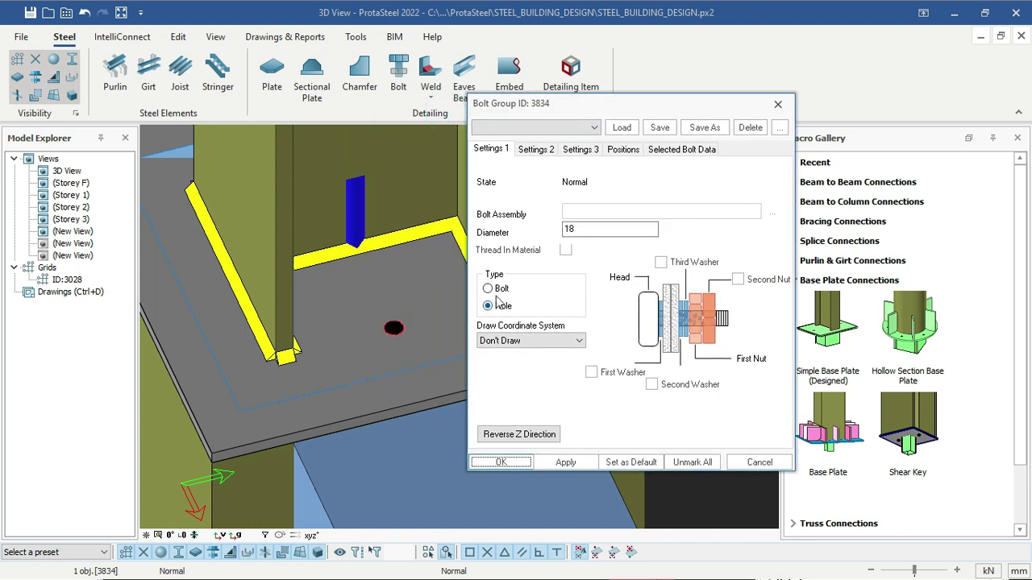
left_click(488, 289)
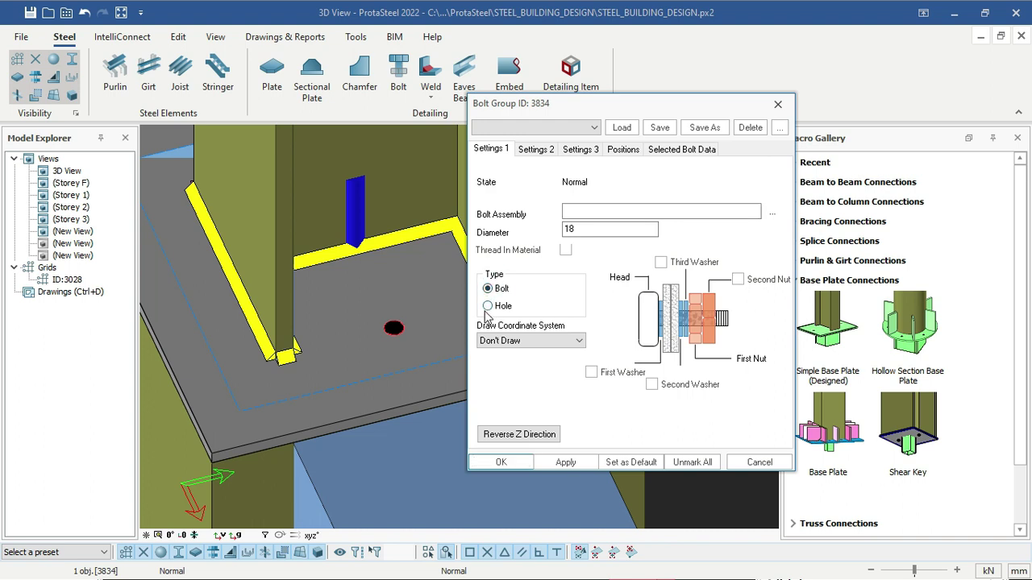
left_click(565, 251)
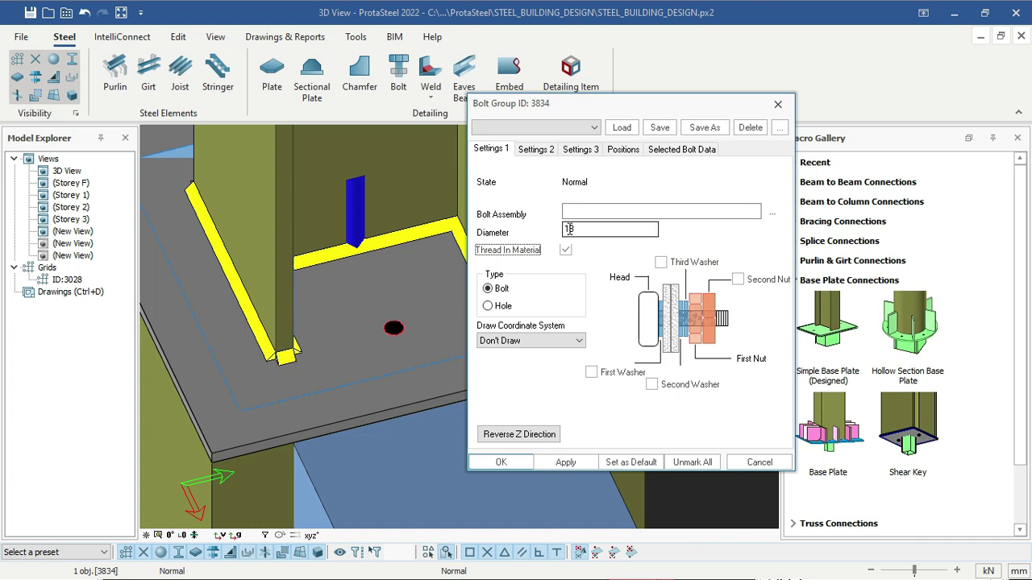
- Set the bolt group's diameter to 16 and its bolt assembly to 8.8_BOLT
left_click(580, 230)
key("BackSpace")
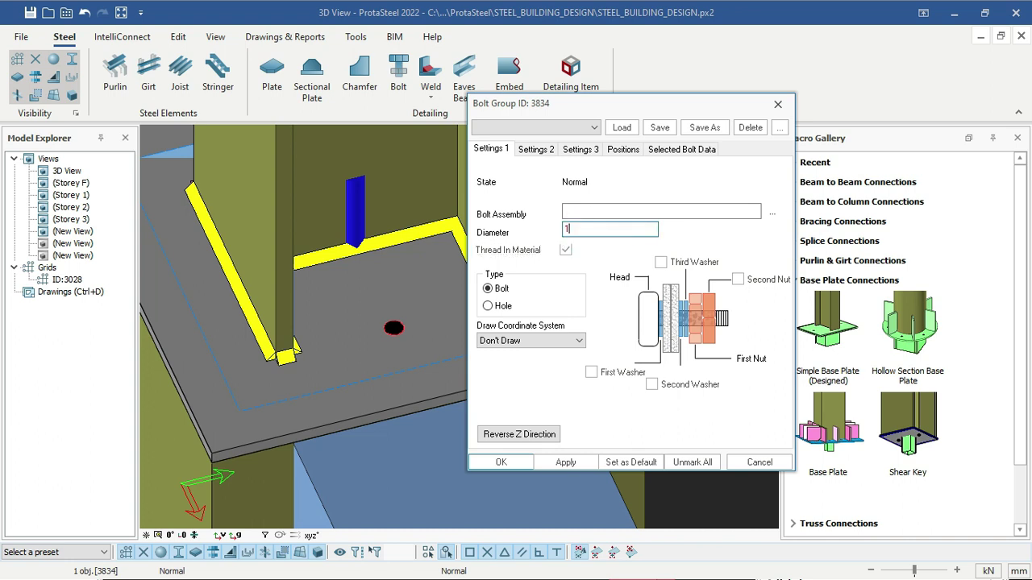
type("6")
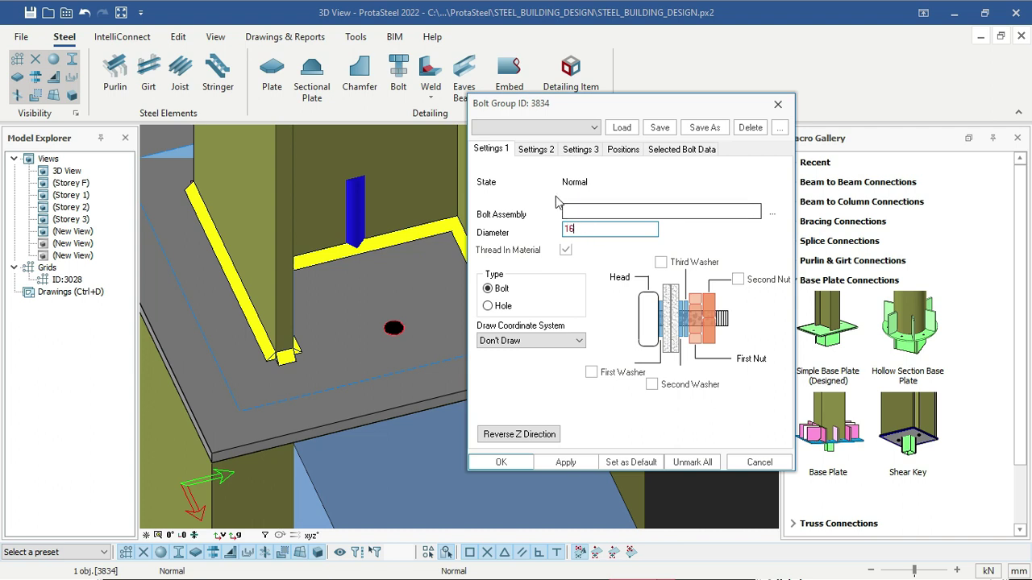
left_click(582, 211)
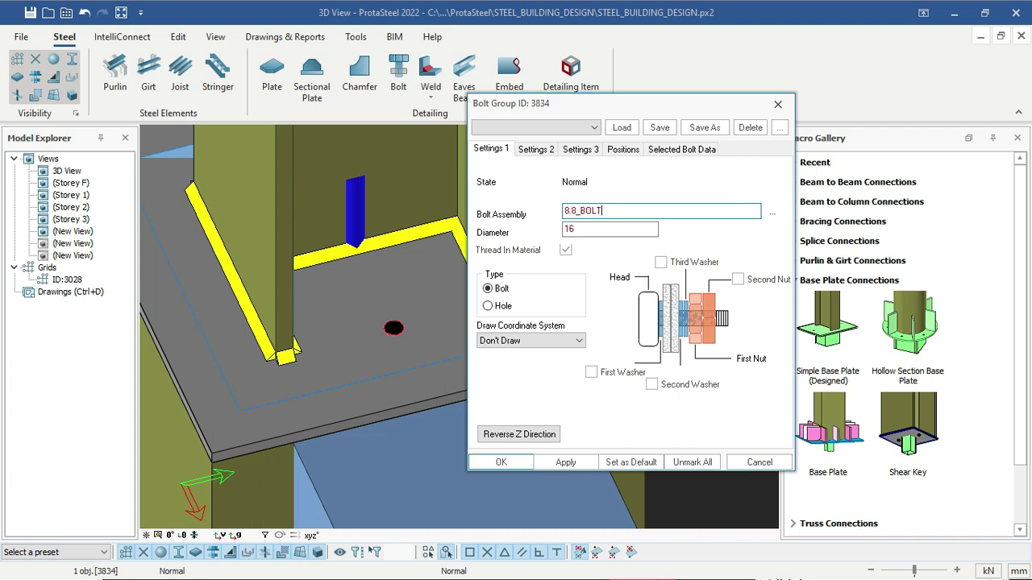
double_click(577, 227)
- Examine the columns and pedestals along grid A around the base plate being edited at grid 8
scroll(323, 320, "down", 1)
scroll(313, 309, "down", 5)
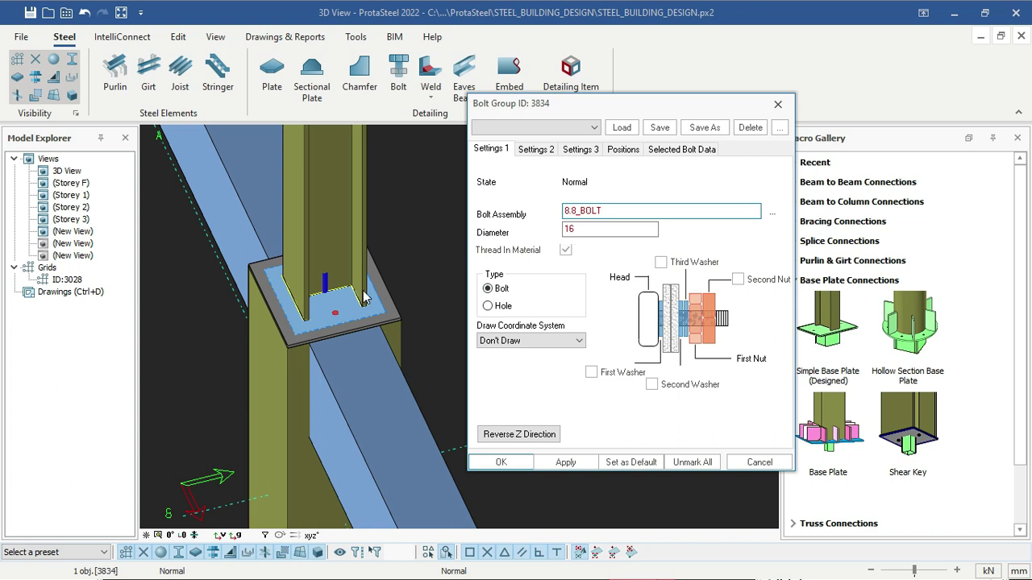
scroll(340, 310, "down", 3)
scroll(341, 313, "down", 4)
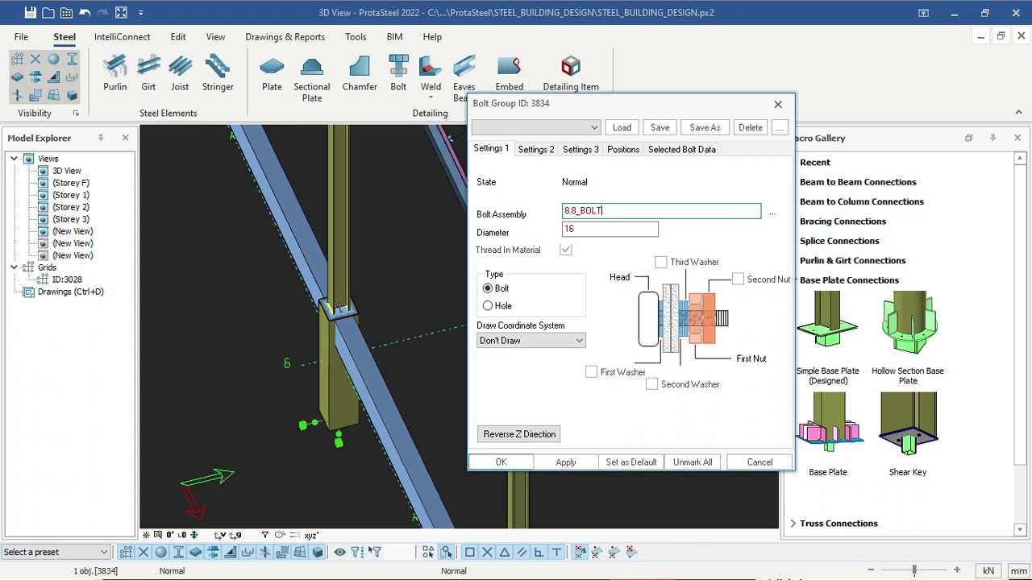
scroll(326, 310, "down", 2)
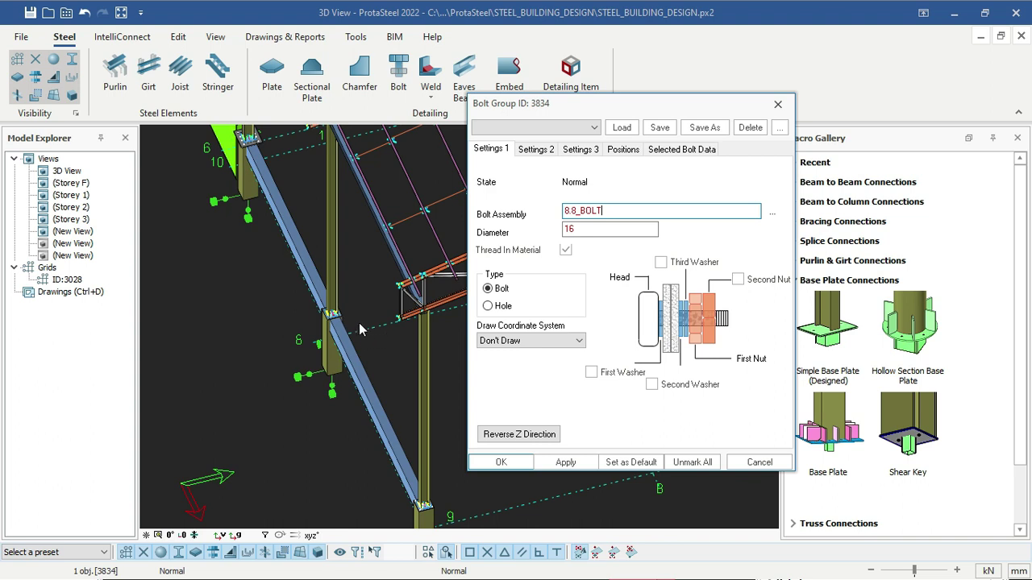
scroll(361, 322, "down", 2)
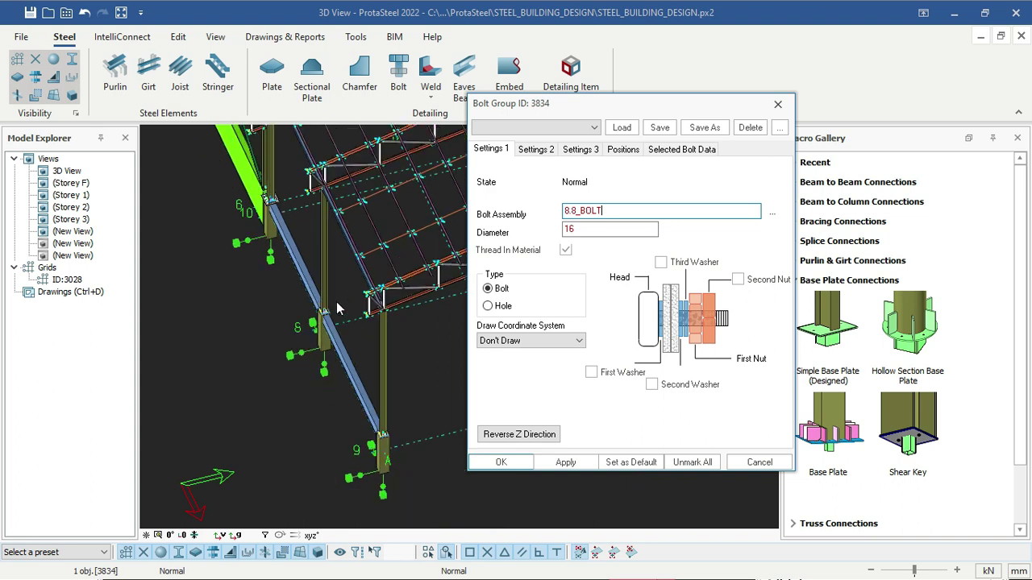
scroll(336, 301, "up", 4)
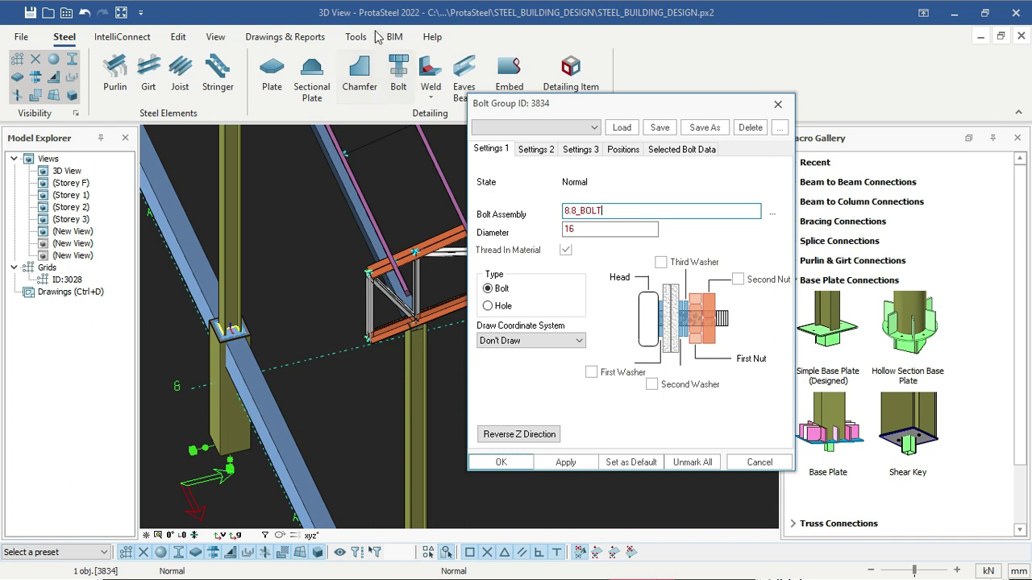
scroll(219, 324, "up", 3)
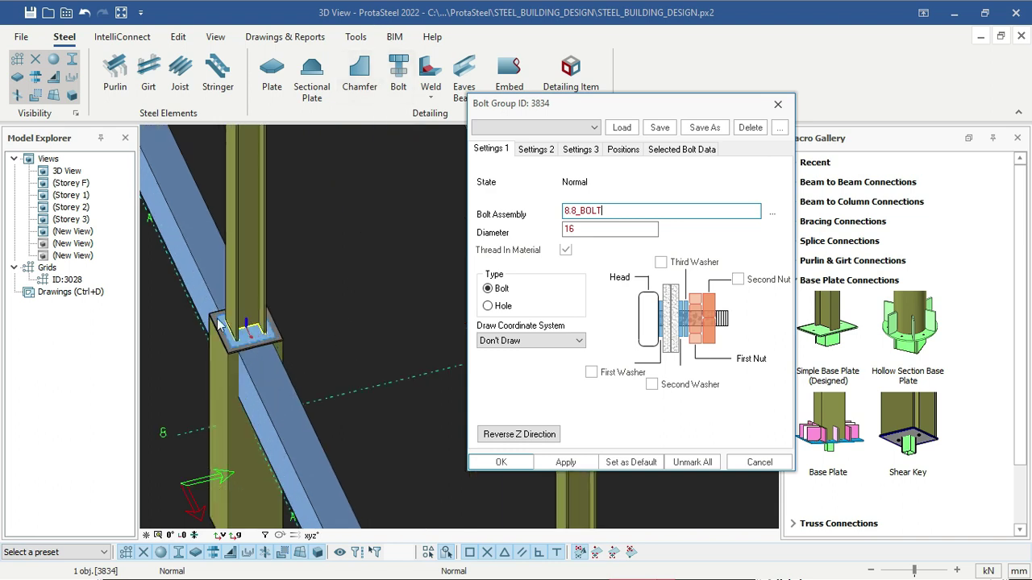
scroll(219, 324, "up", 4)
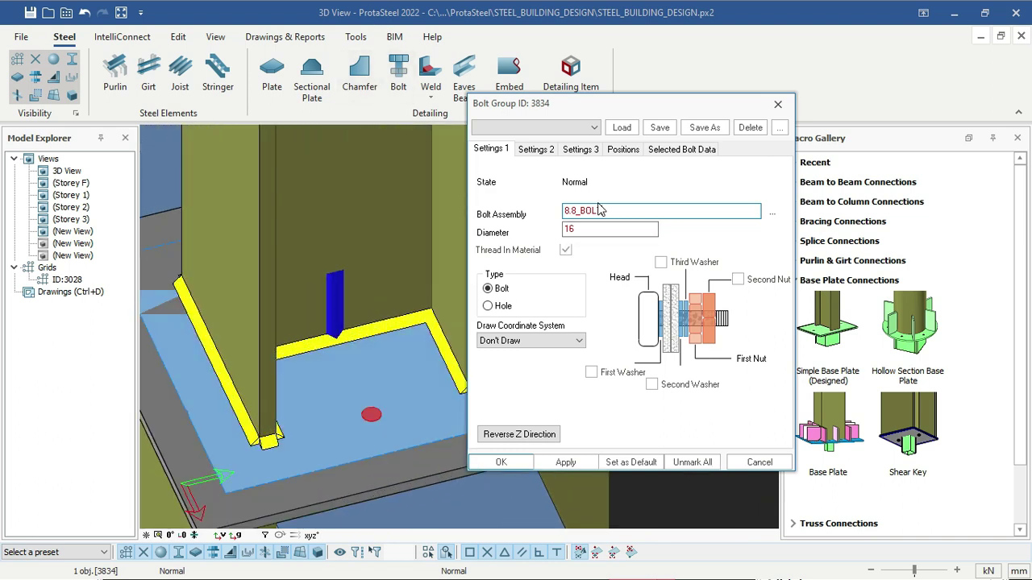
- Enable the first washer and apply the bolt settings to the base plate's bolt group
left_click(593, 374)
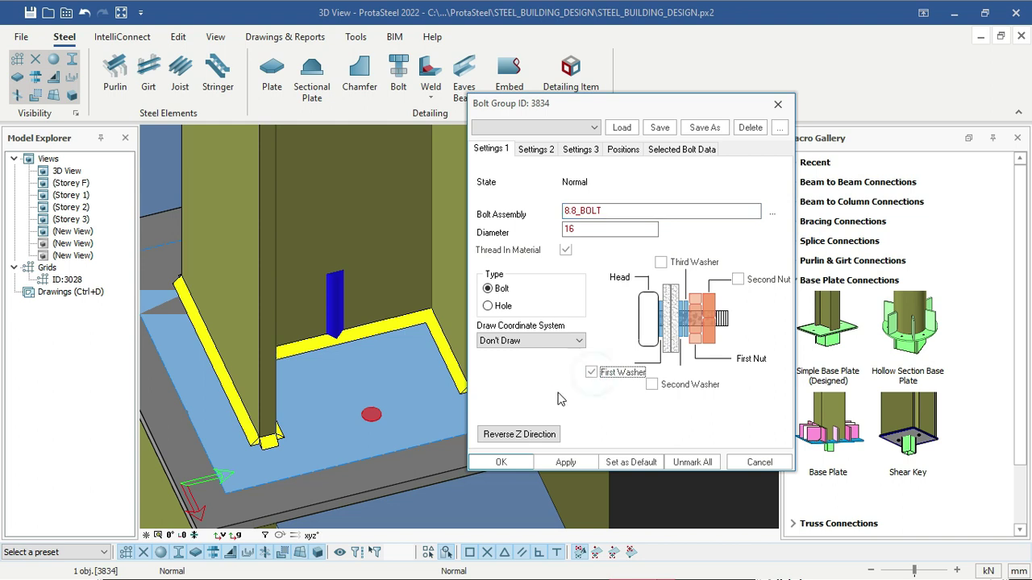
scroll(292, 408, "down", 3)
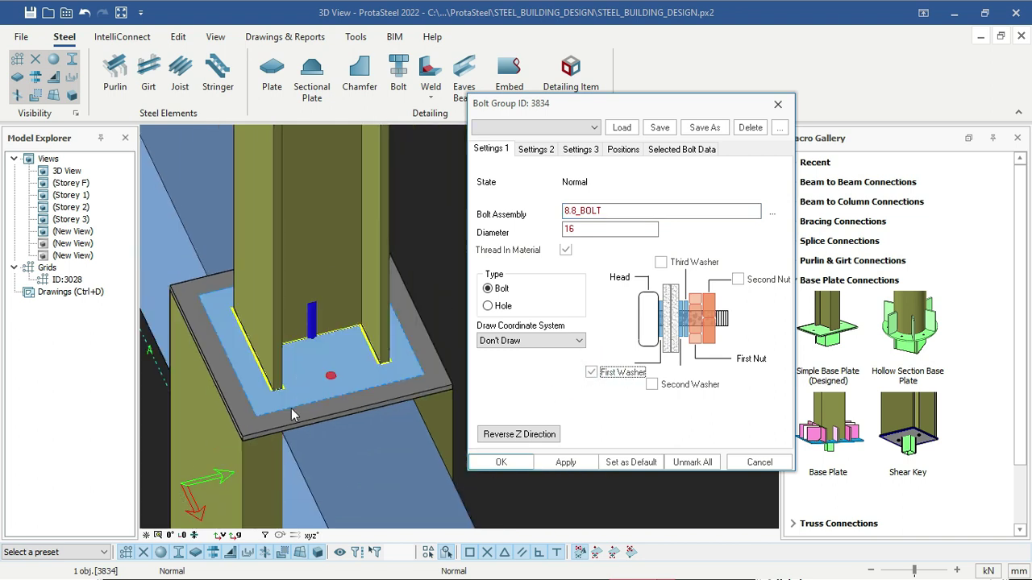
mouse_move(311, 394)
middle_mouse_down()
mouse_move(370, 393)
mouse_move(539, 431)
middle_mouse_up()
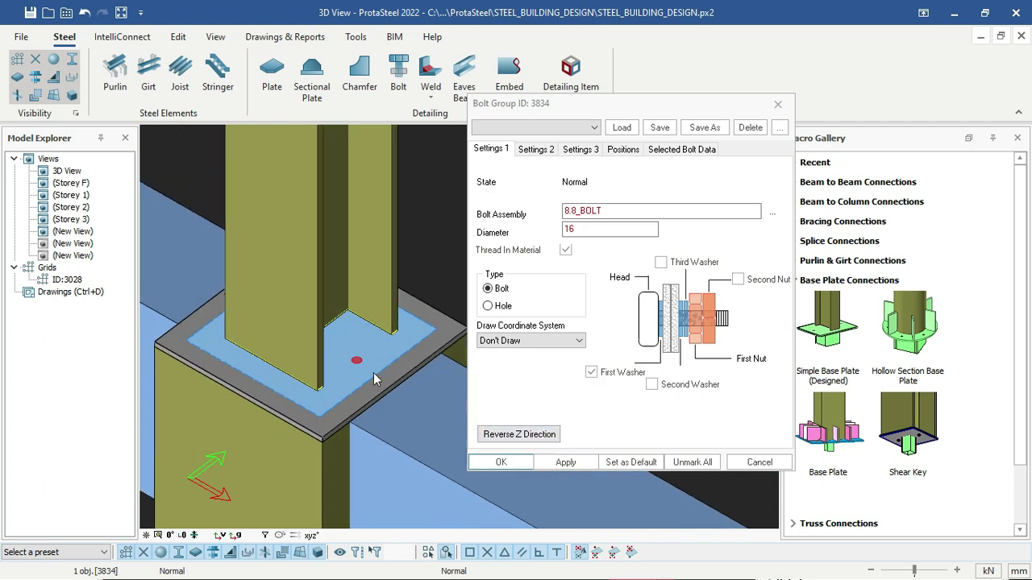
middle_click_drag(372, 373, 516, 393)
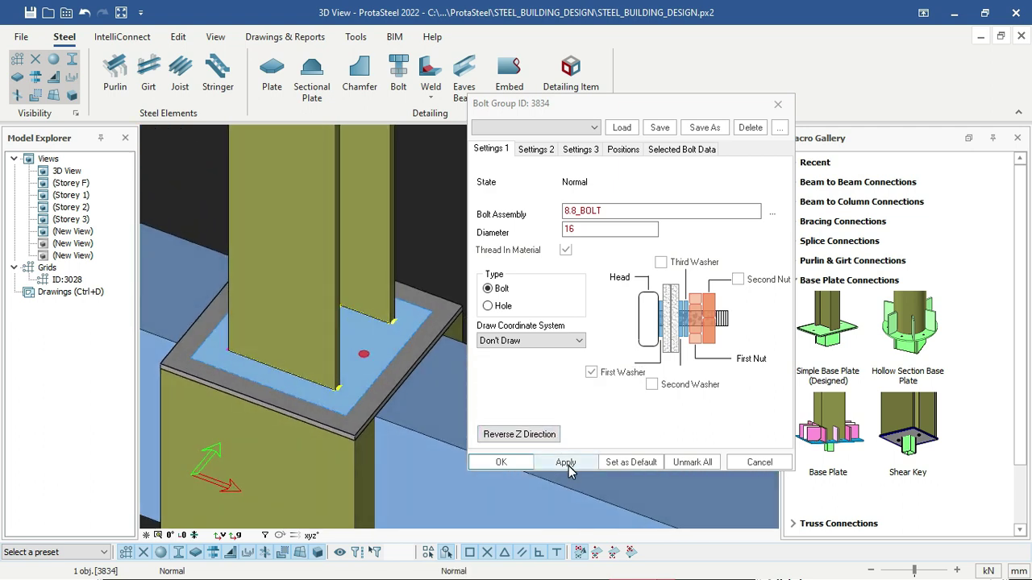
left_click(566, 462)
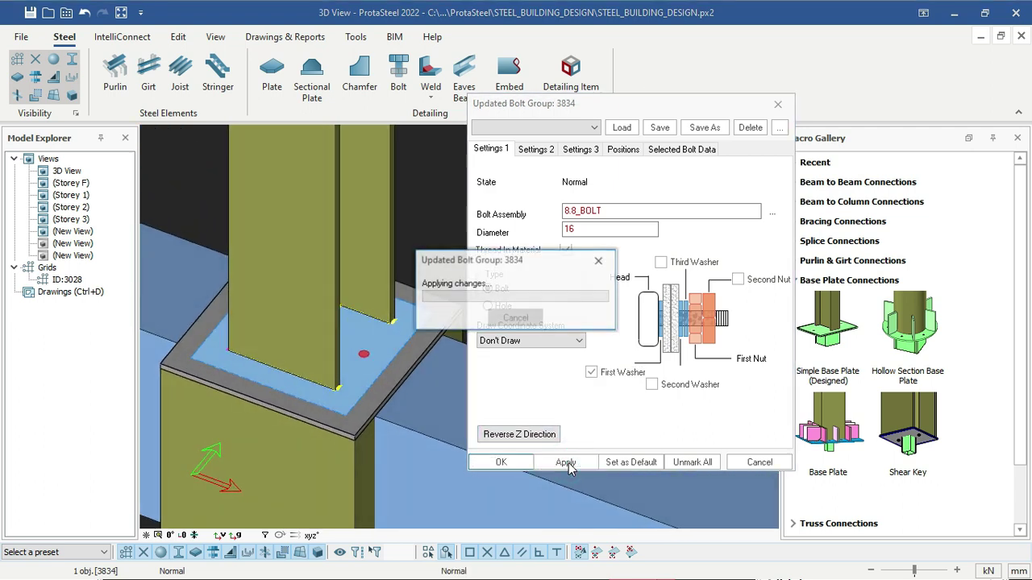
- Deselect the bolt group and examine the bolt on the base plate up close and in context
scroll(364, 341, "up", 7)
scroll(326, 353, "down", 5)
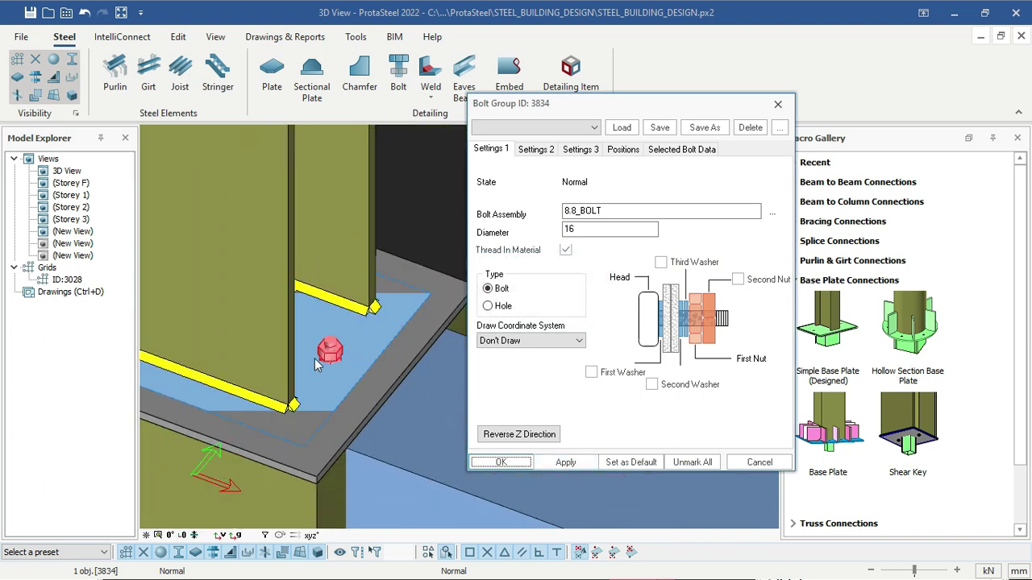
left_click(429, 227)
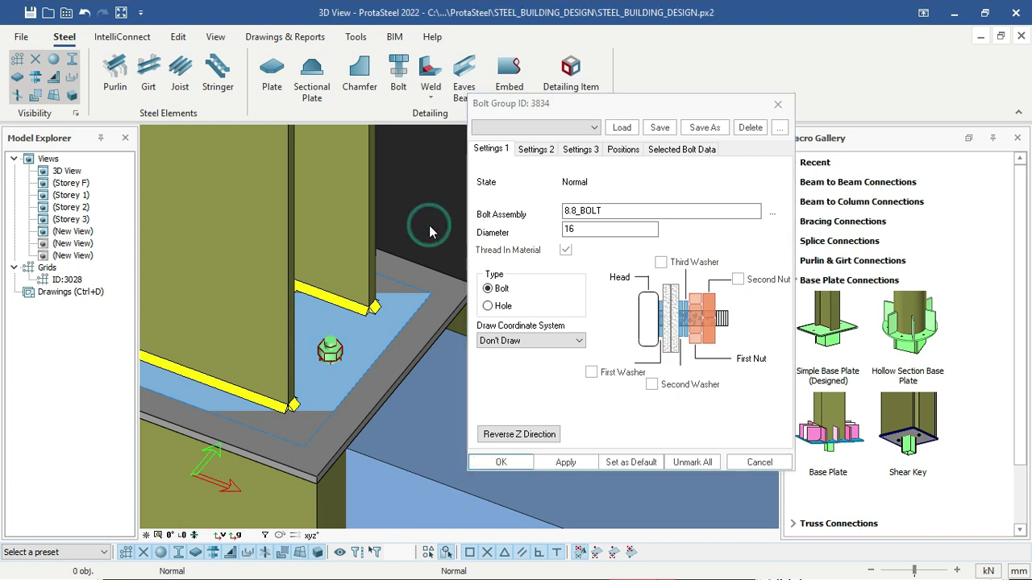
scroll(338, 366, "up", 2)
scroll(323, 337, "up", 2)
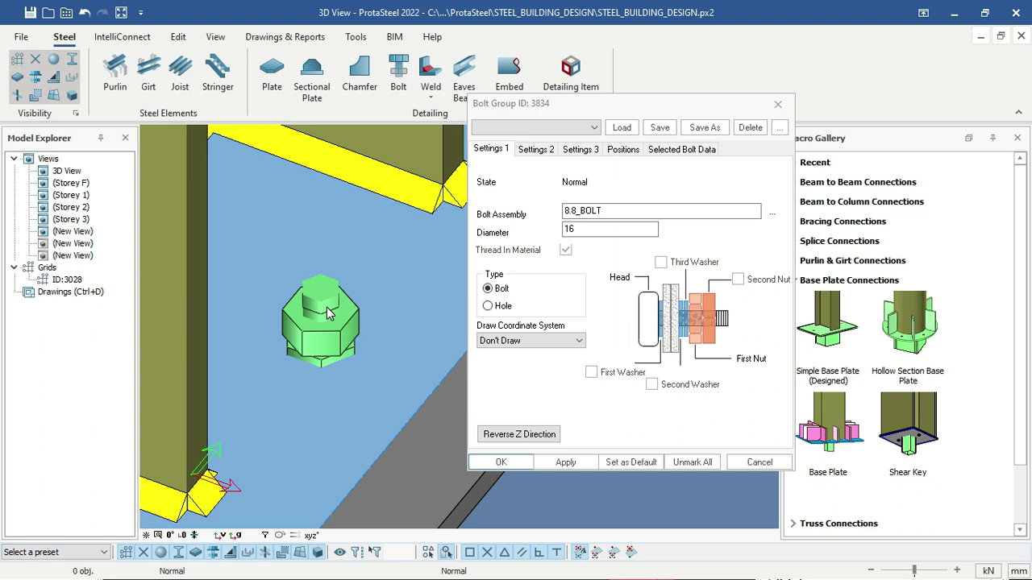
scroll(327, 307, "down", 3)
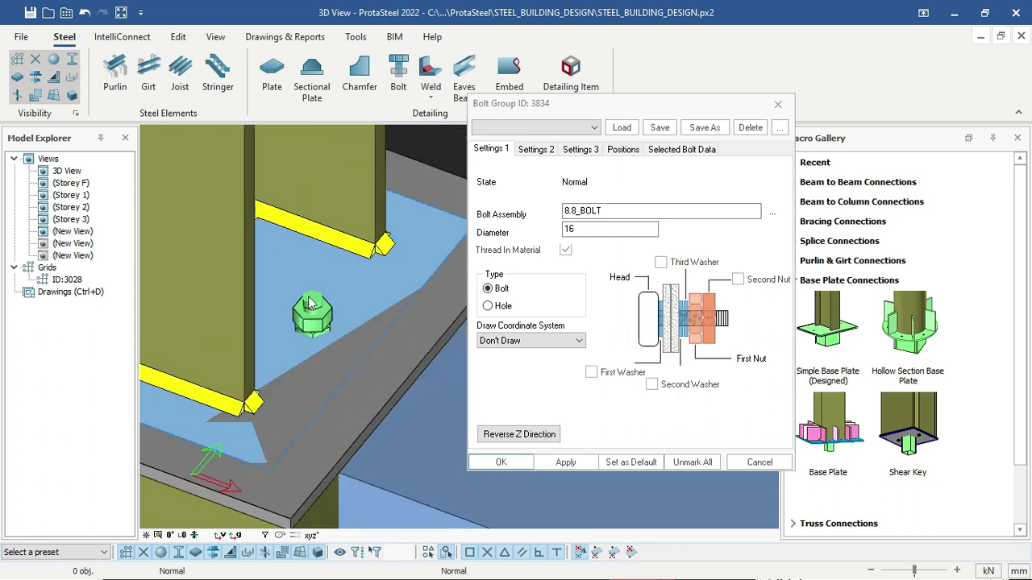
scroll(314, 303, "down", 1)
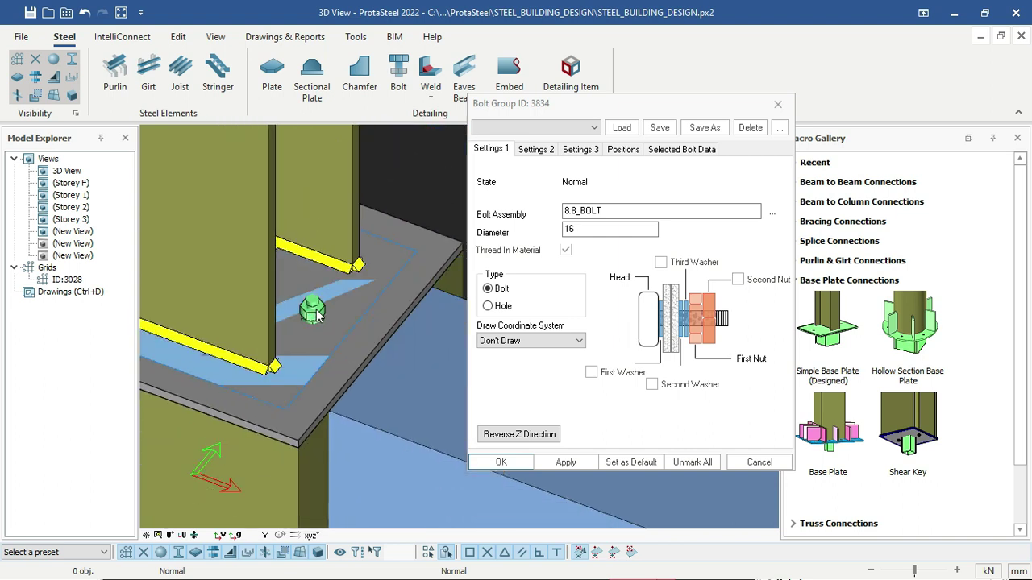
scroll(316, 311, "down", 1)
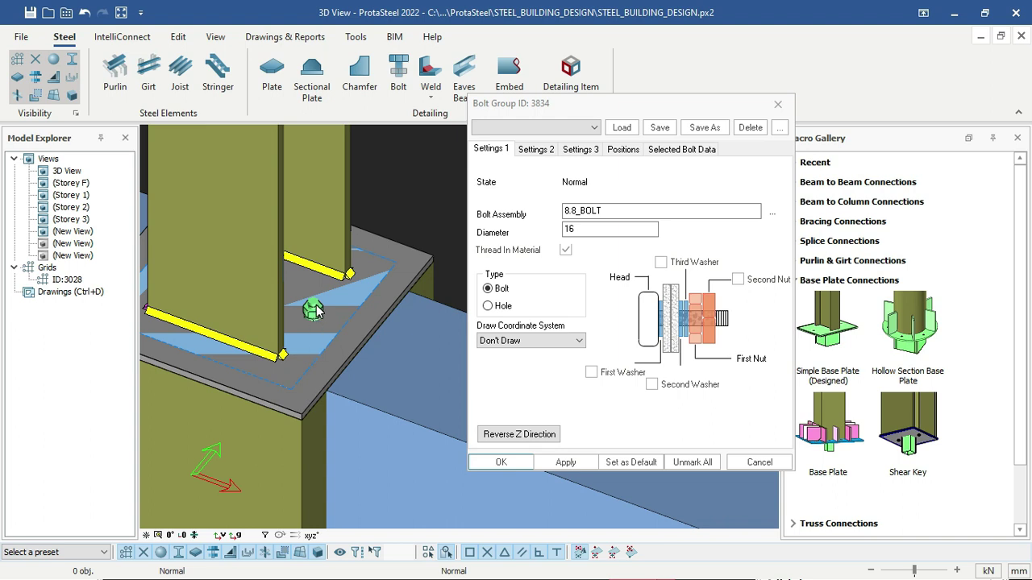
scroll(322, 320, "down", 1)
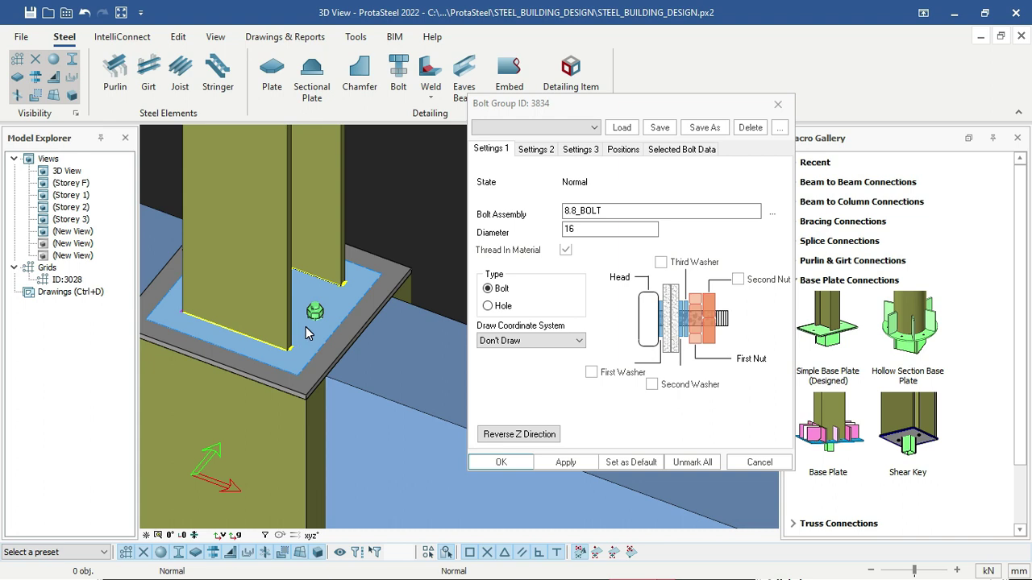
scroll(323, 379, "down", 3)
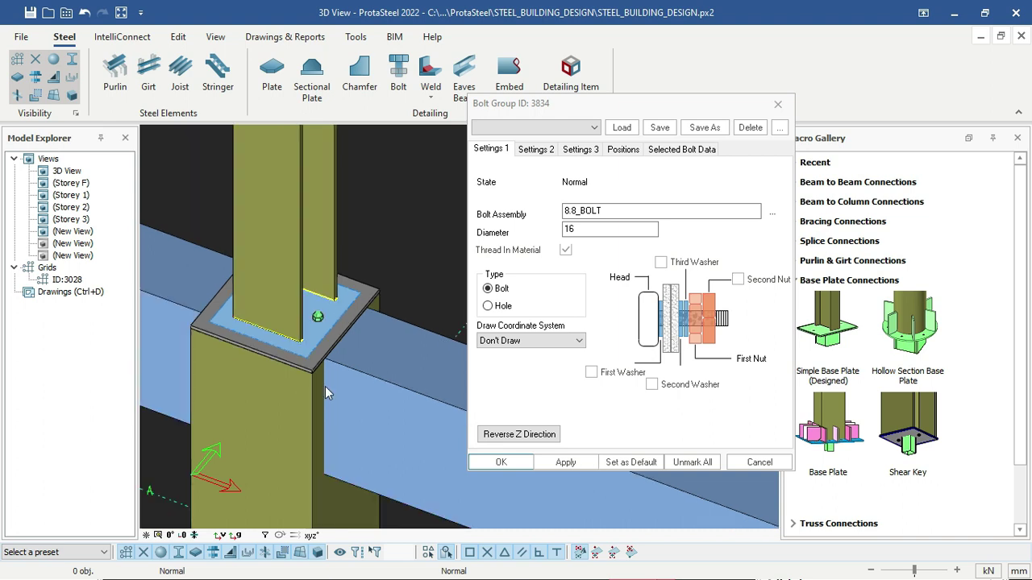
- Highlight the pedestal, the column and the base plate in turn to examine the parts around the bolt, and clear the selection
left_click(307, 407)
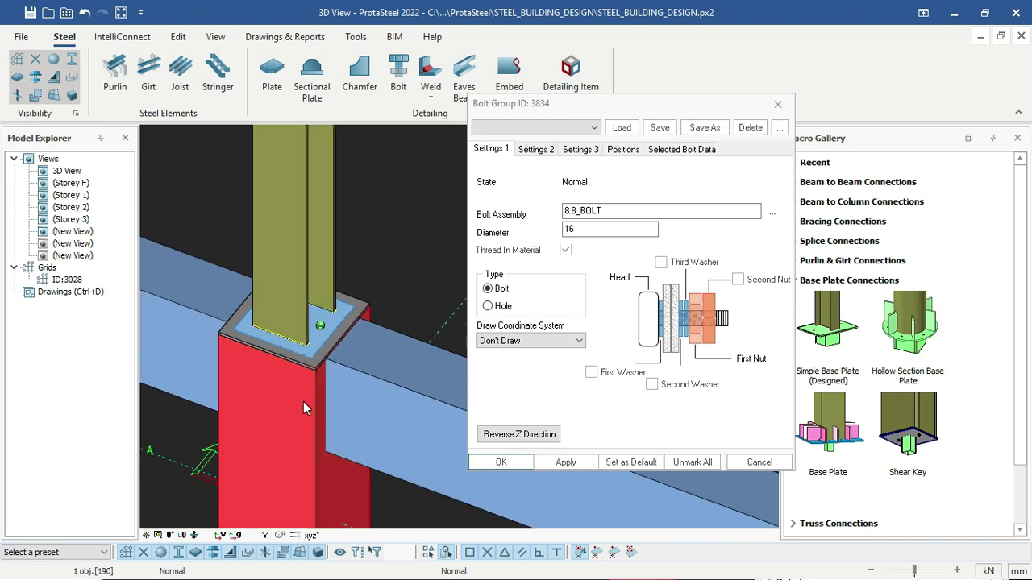
scroll(329, 274, "up", 5)
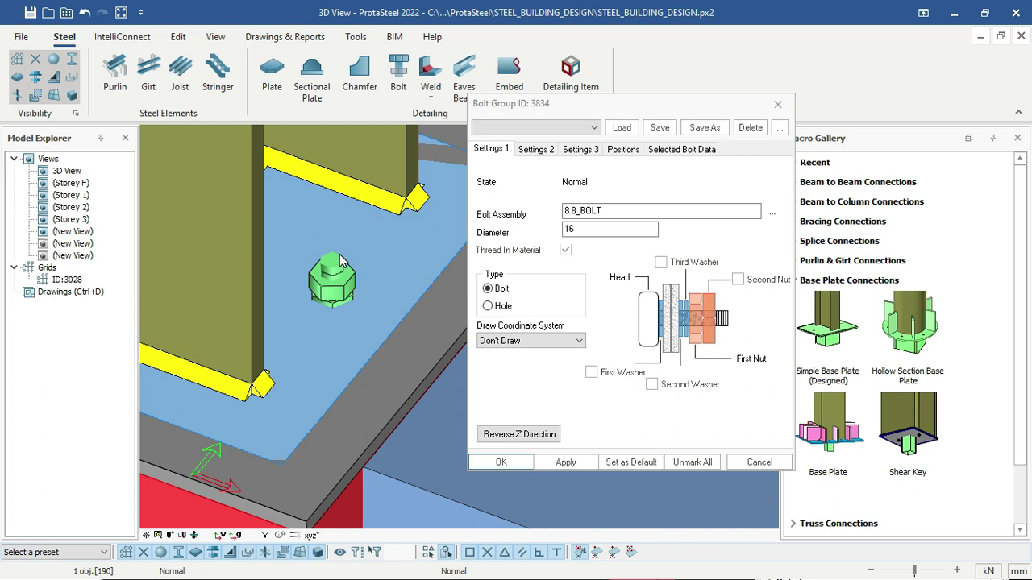
scroll(345, 390, "down", 5)
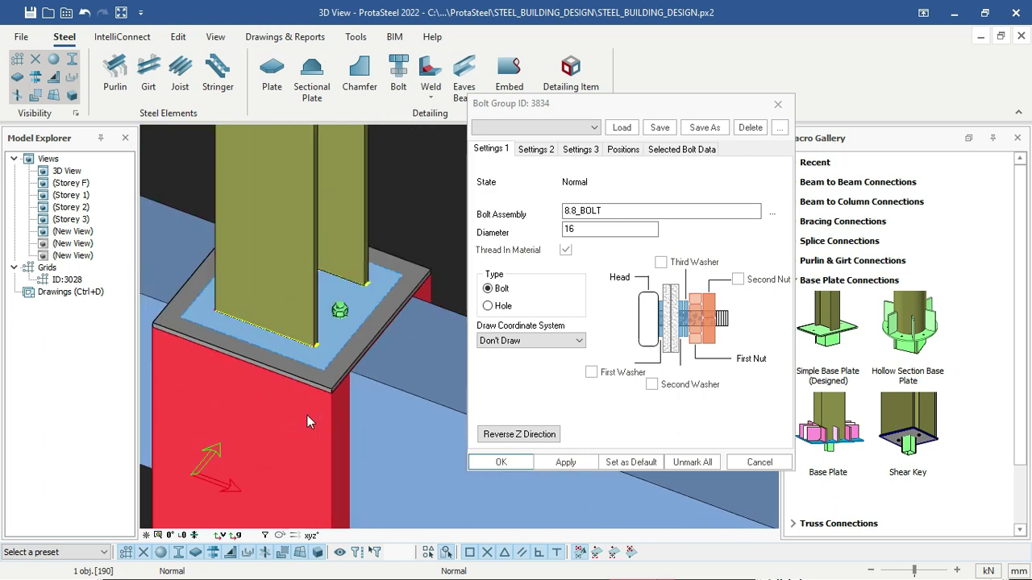
scroll(306, 407, "down", 3)
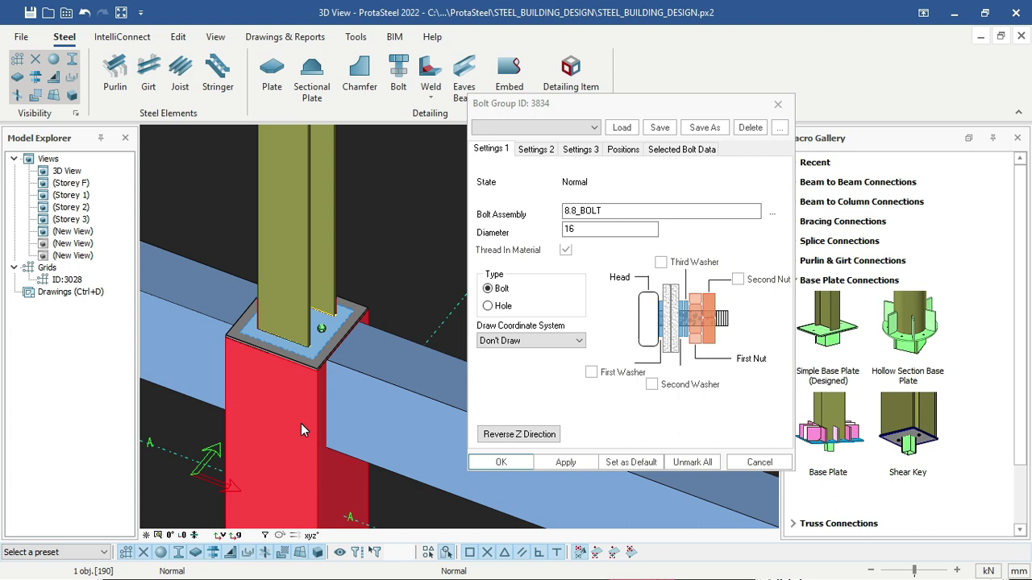
scroll(319, 379, "up", 3)
scroll(329, 266, "down", 3)
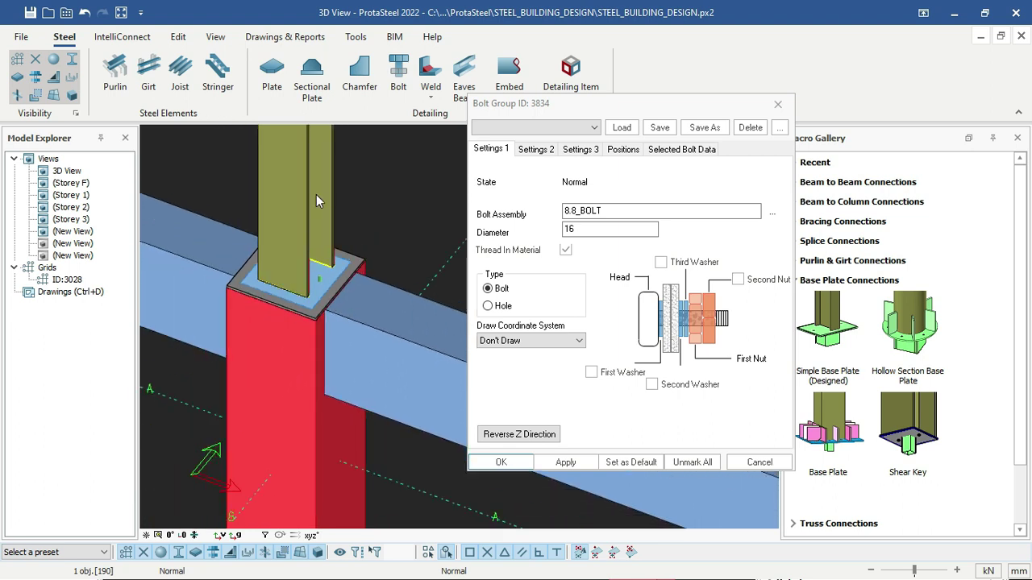
middle_click_drag(316, 196, 319, 267)
left_click(308, 205)
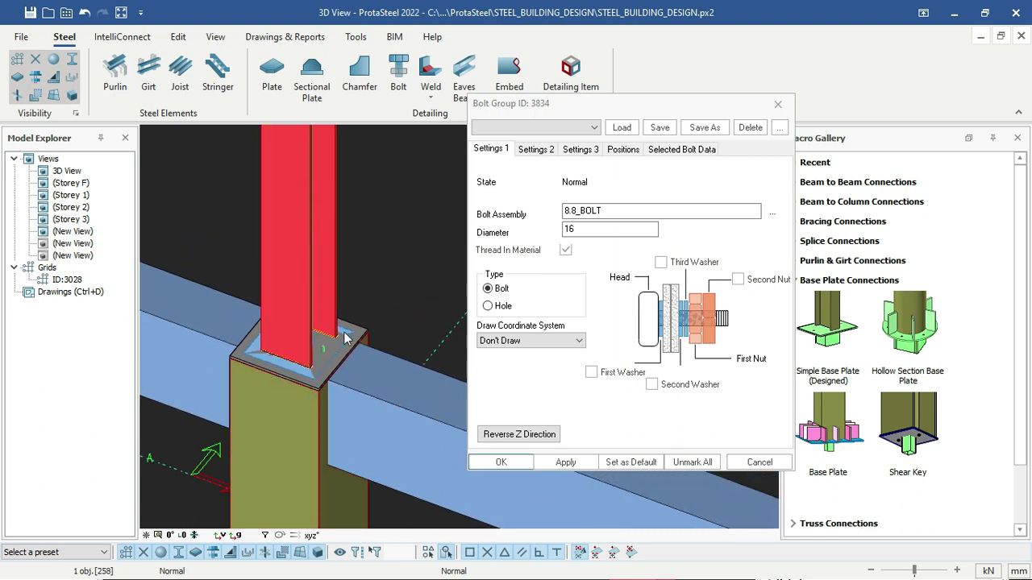
scroll(345, 338, "up", 2)
left_click(316, 361)
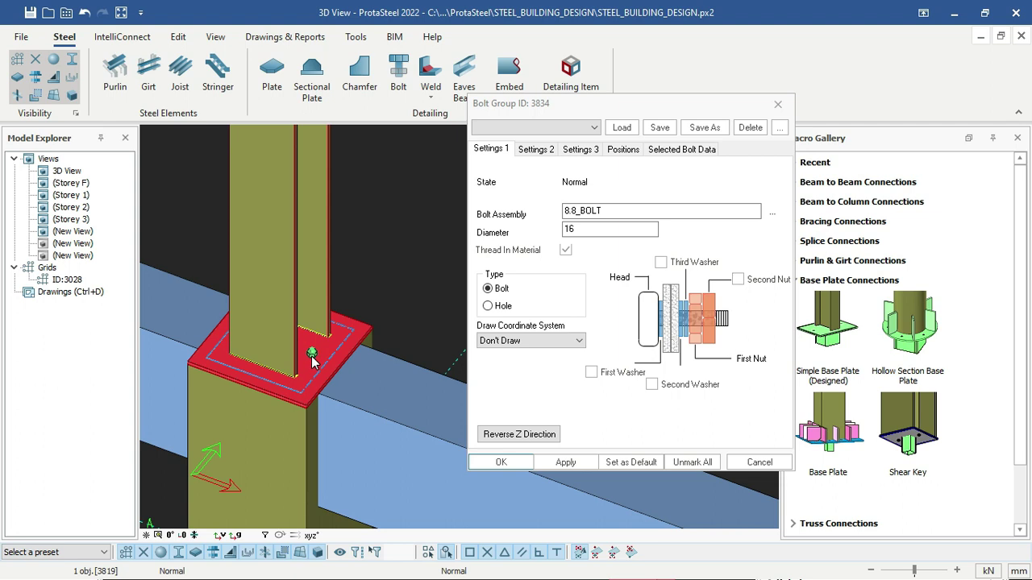
scroll(312, 358, "up", 1)
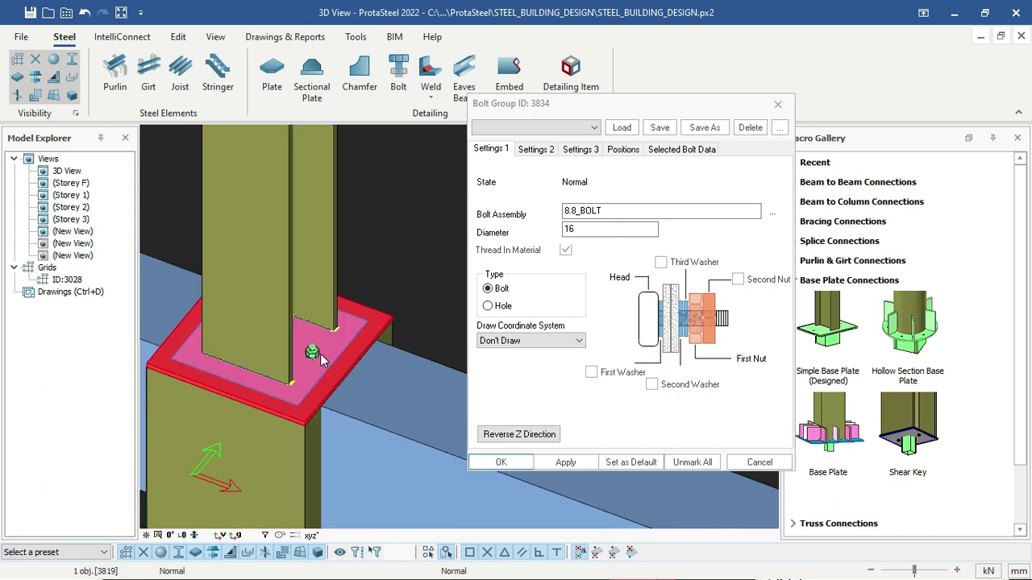
scroll(320, 354, "up", 2)
left_click(407, 215)
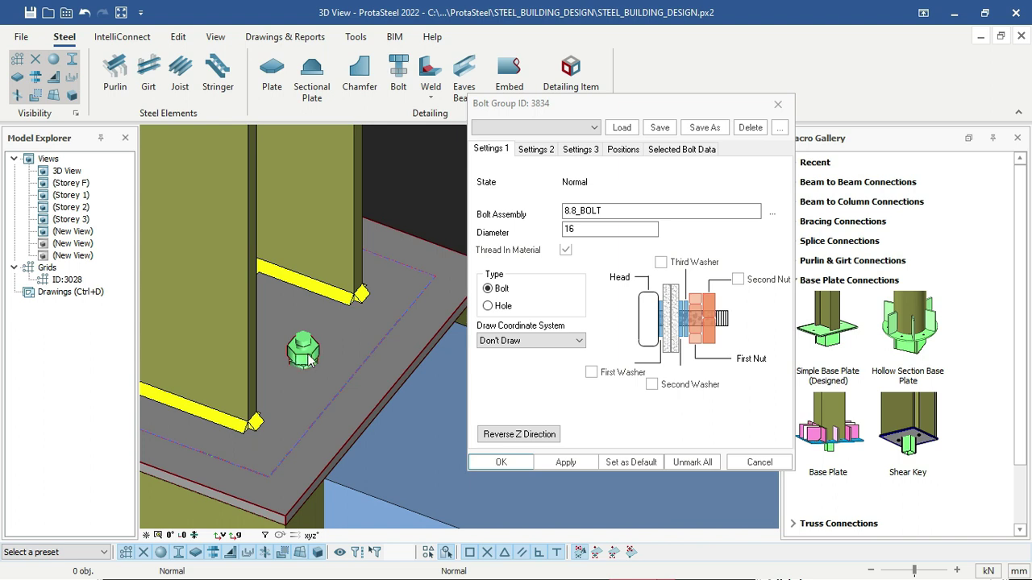
- Set the base plate bolt group's assembly location to Site and apply the change
left_click(310, 355)
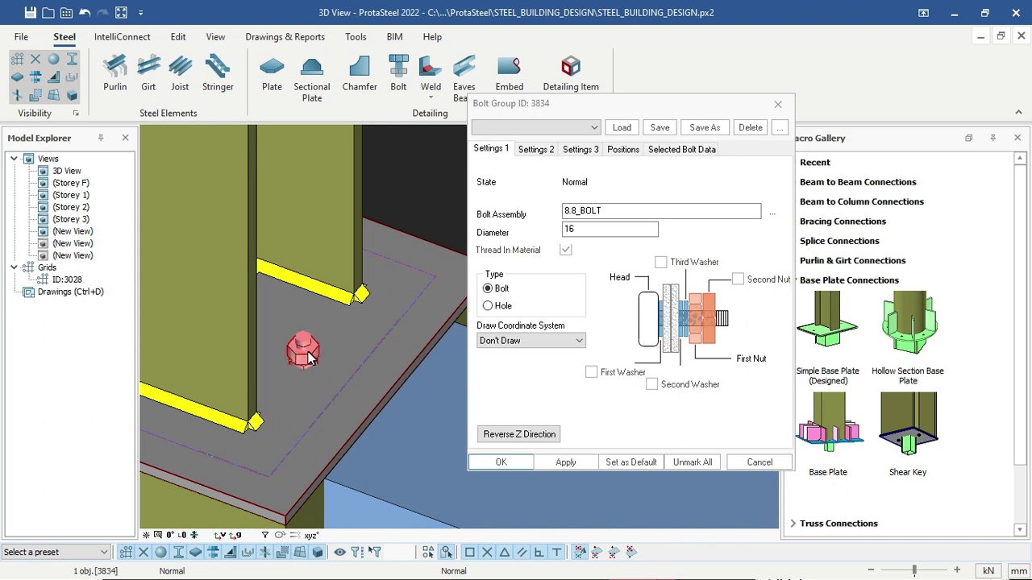
left_click(536, 149)
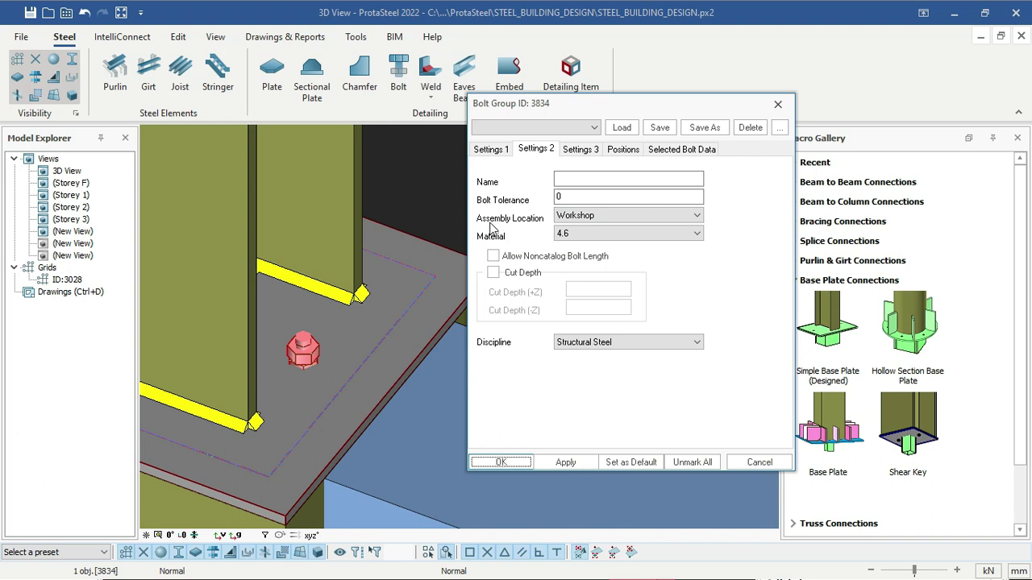
left_click(566, 220)
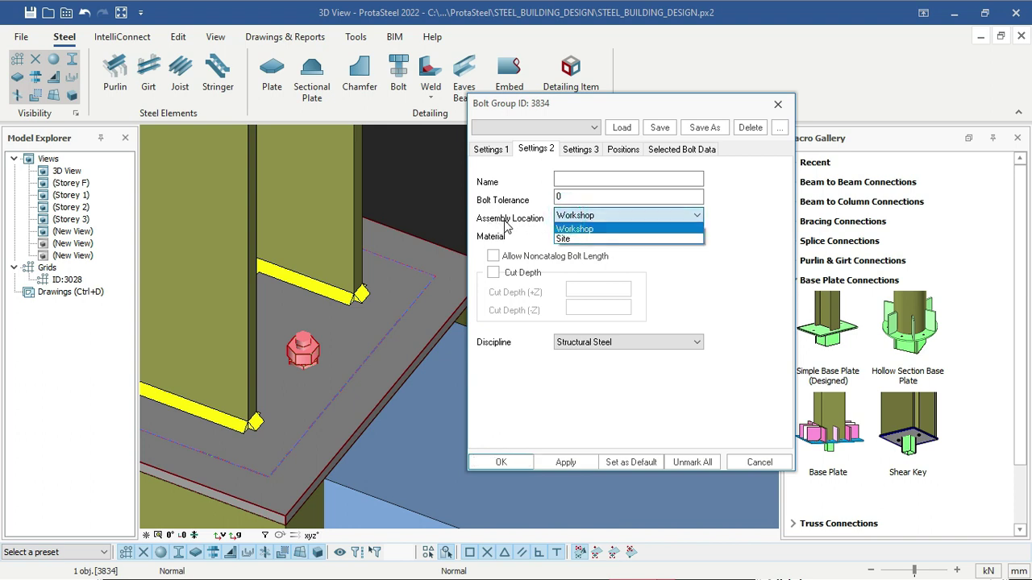
left_click(574, 239)
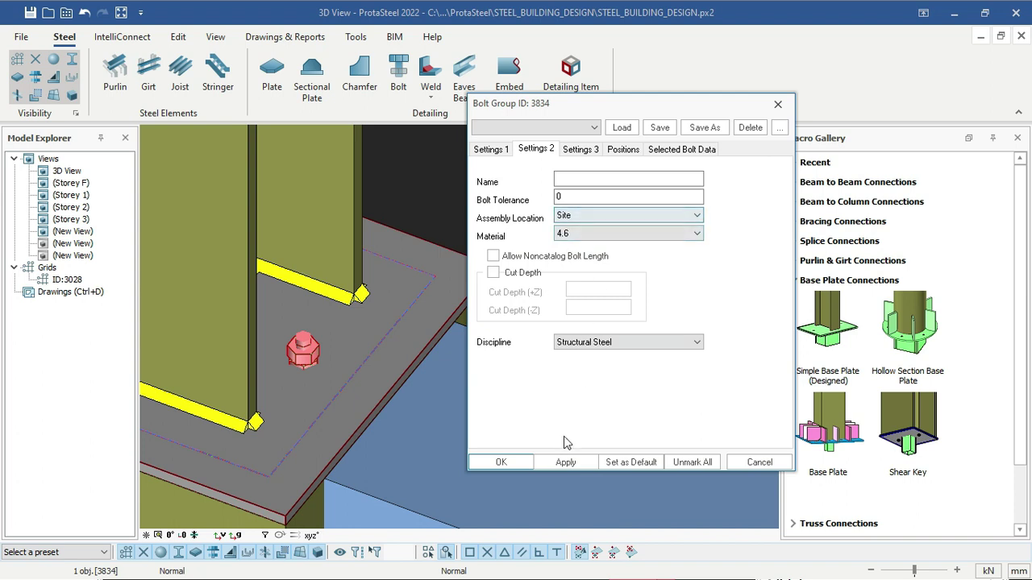
left_click(570, 463)
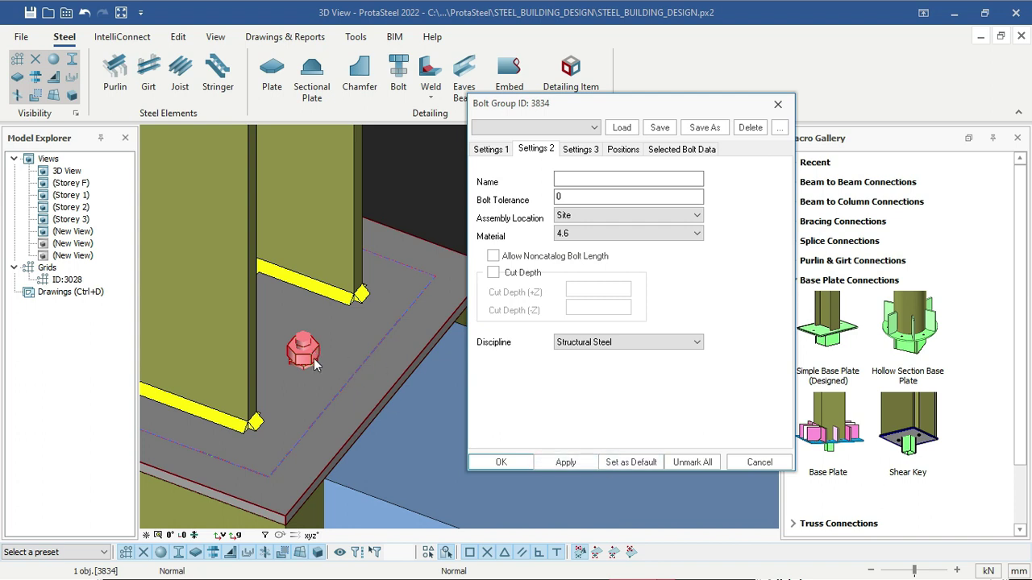
scroll(335, 266, "down", 4)
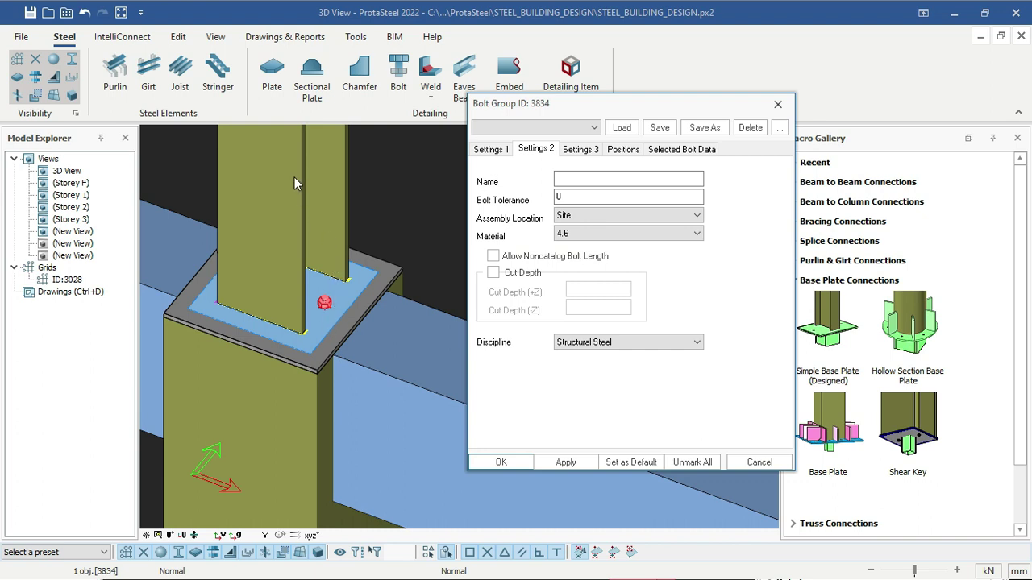
left_click(566, 463)
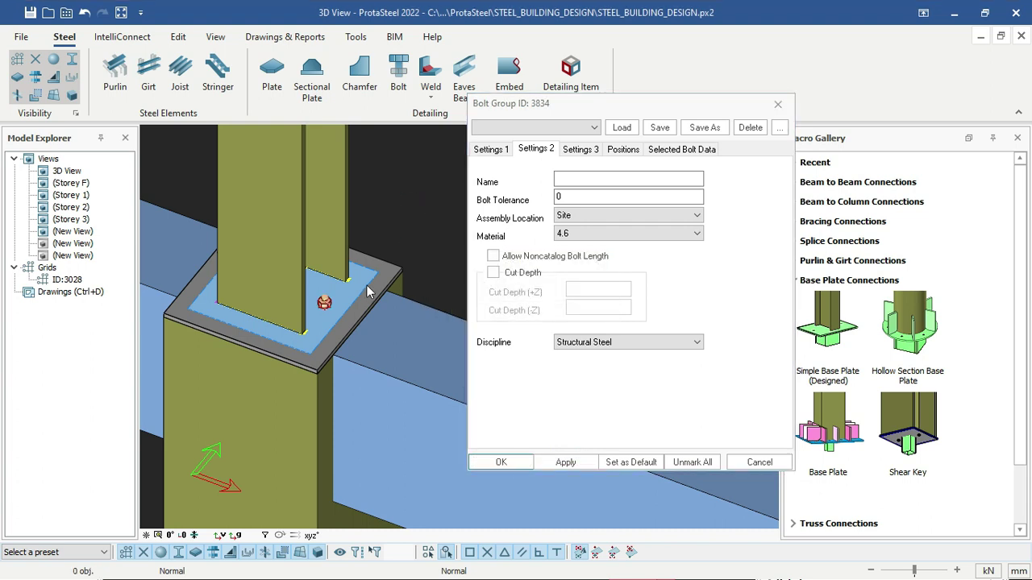
- Inspect the site-assembled bolt on the base plate at close range and with the surrounding column and pedestal
scroll(333, 303, "up", 5)
scroll(333, 291, "up", 2)
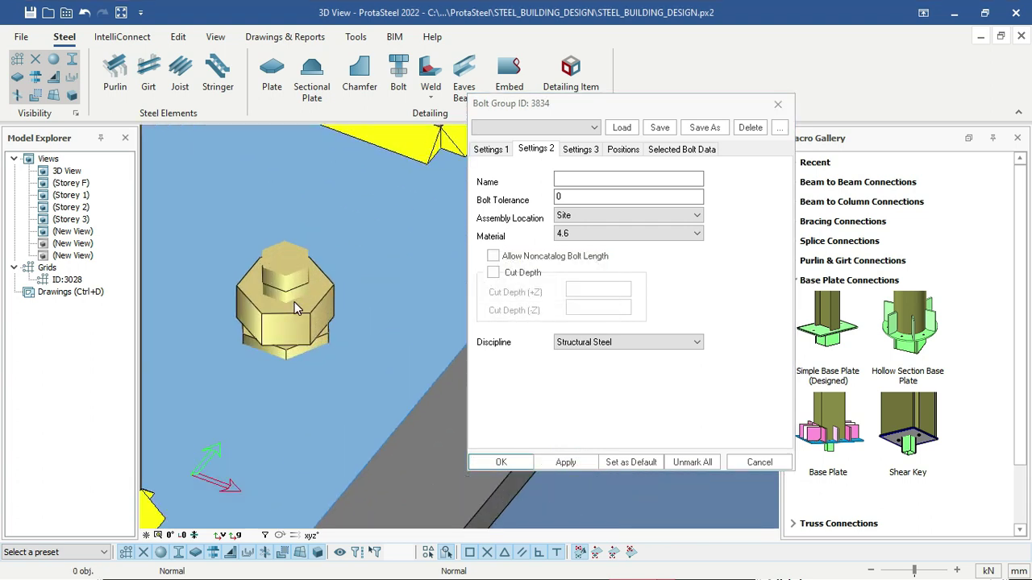
scroll(295, 308, "down", 2)
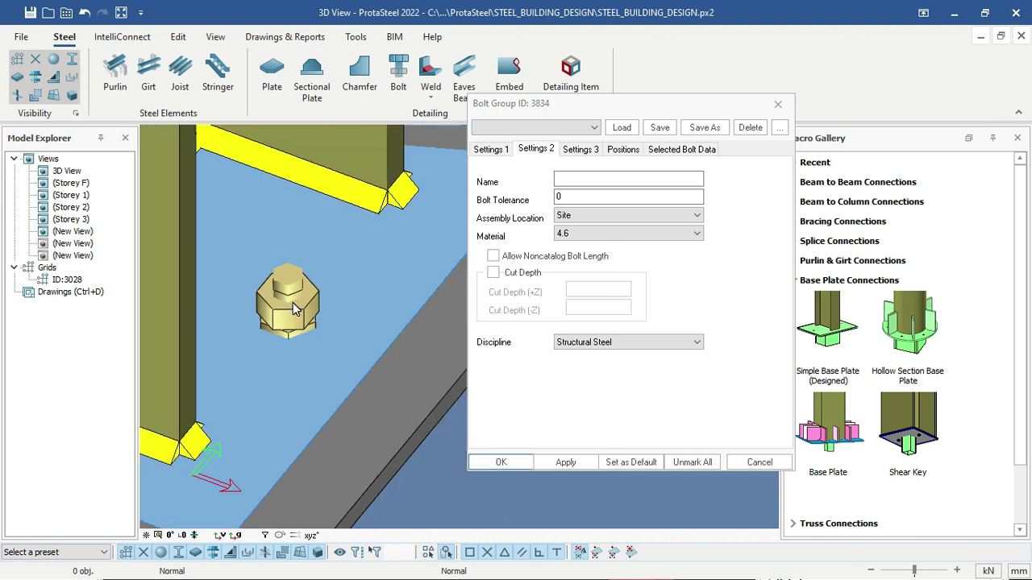
scroll(286, 304, "up", 3)
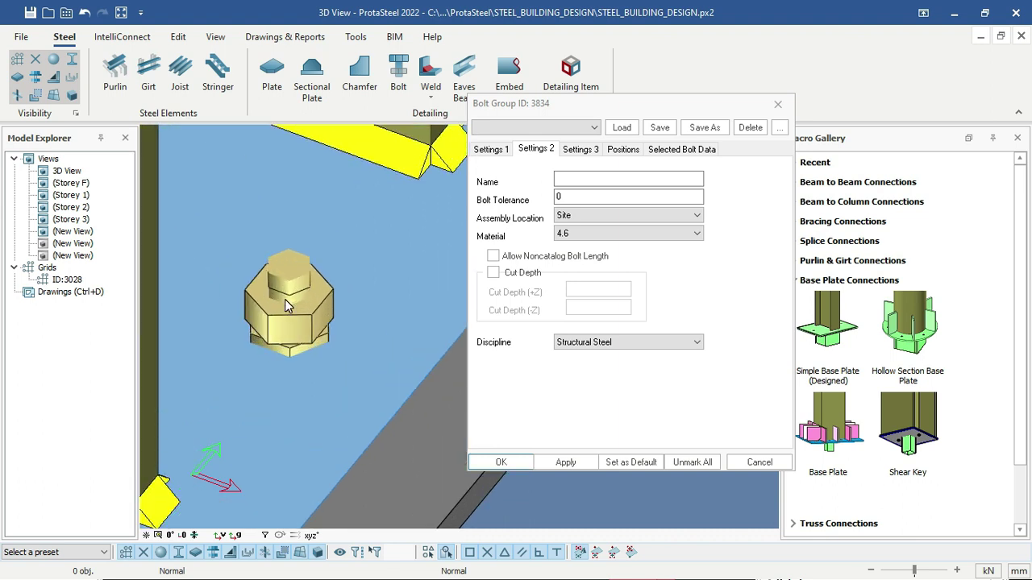
scroll(293, 302, "up", 1)
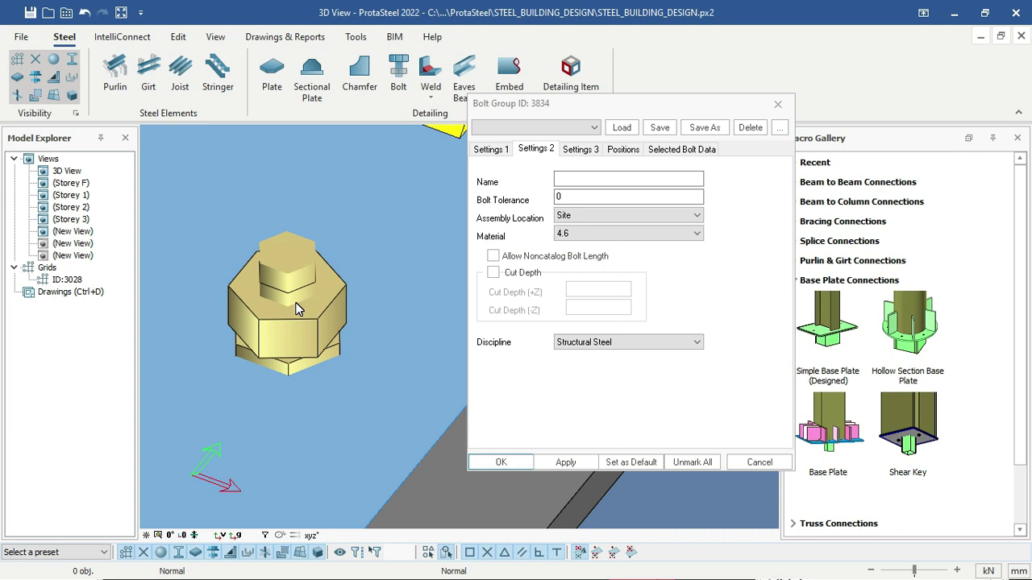
scroll(299, 316, "down", 2)
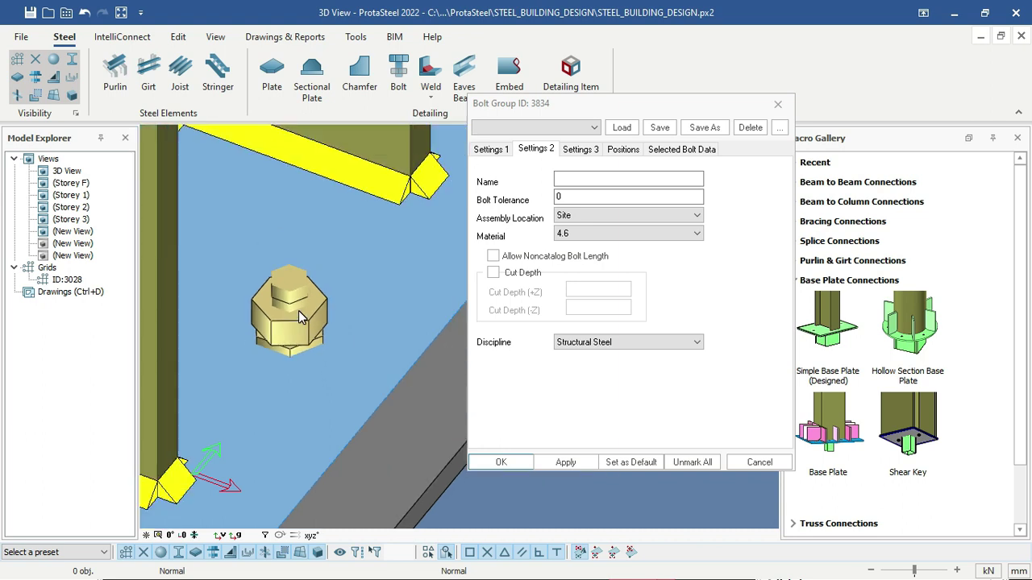
scroll(298, 310, "down", 4)
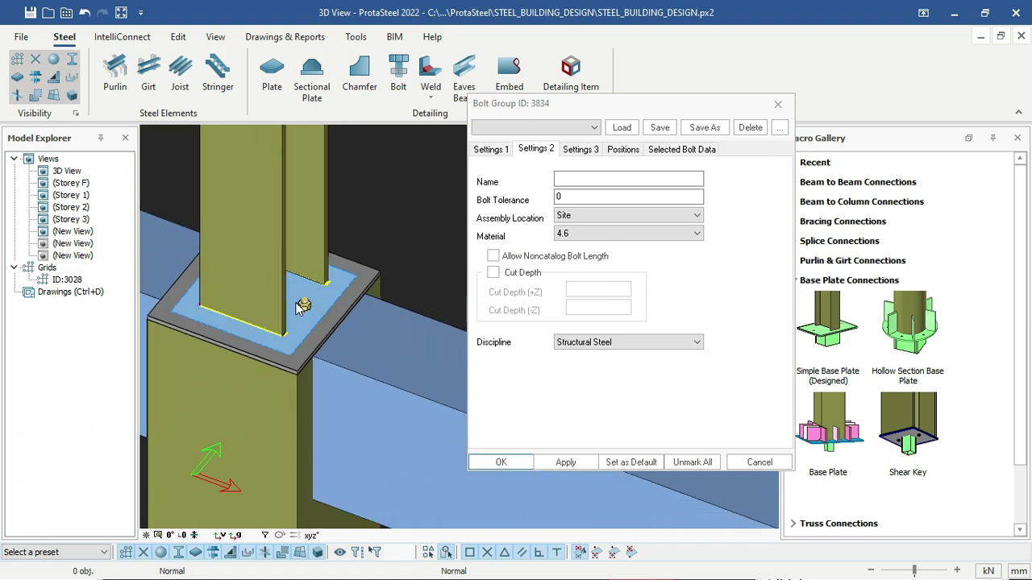
- Examine the base plate bolt from several angles alongside its general bolt settings, then select the bolt and close its settings
scroll(298, 310, "up", 4)
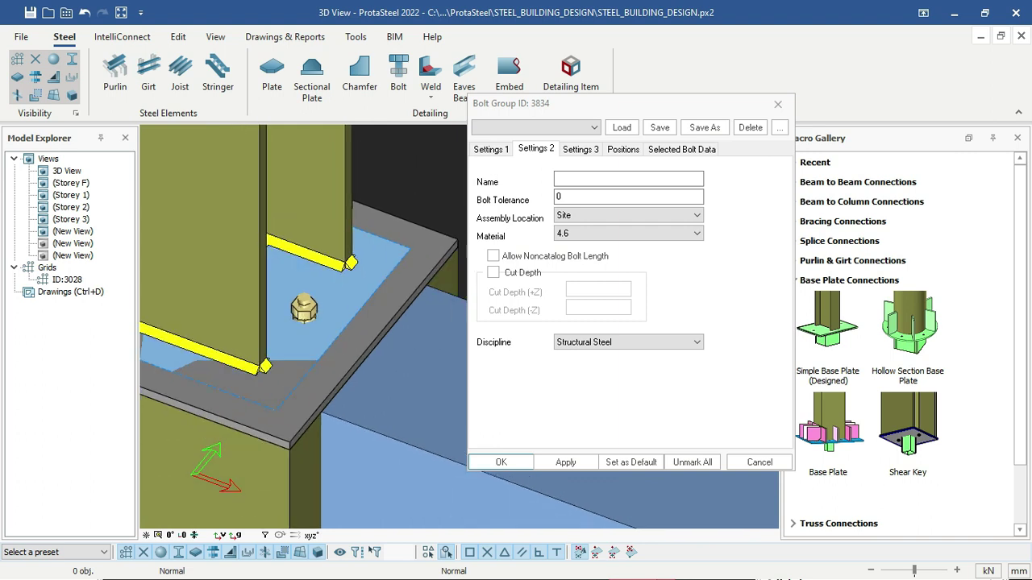
scroll(242, 323, "down", 3)
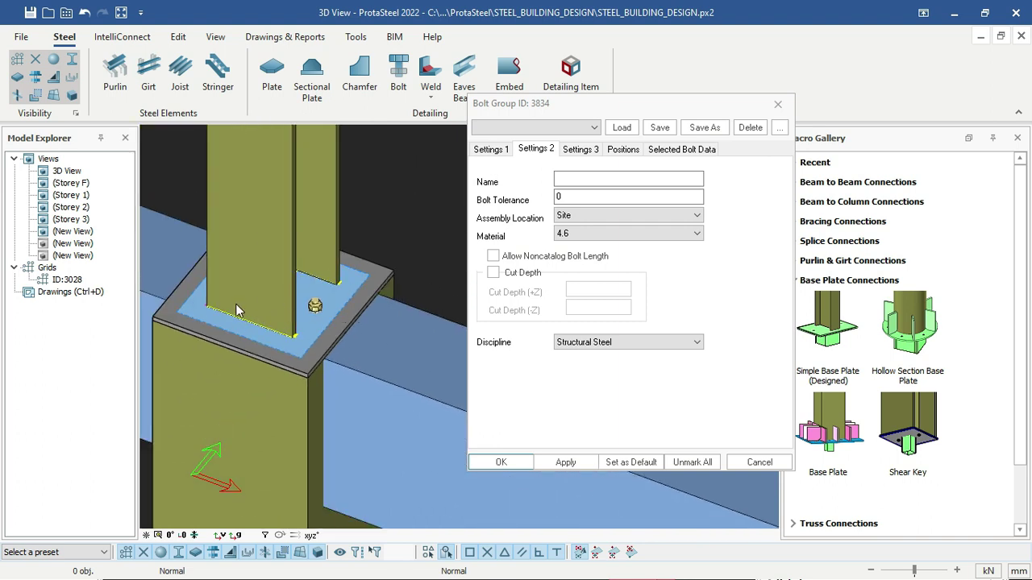
scroll(319, 302, "down", 2)
scroll(319, 302, "up", 3)
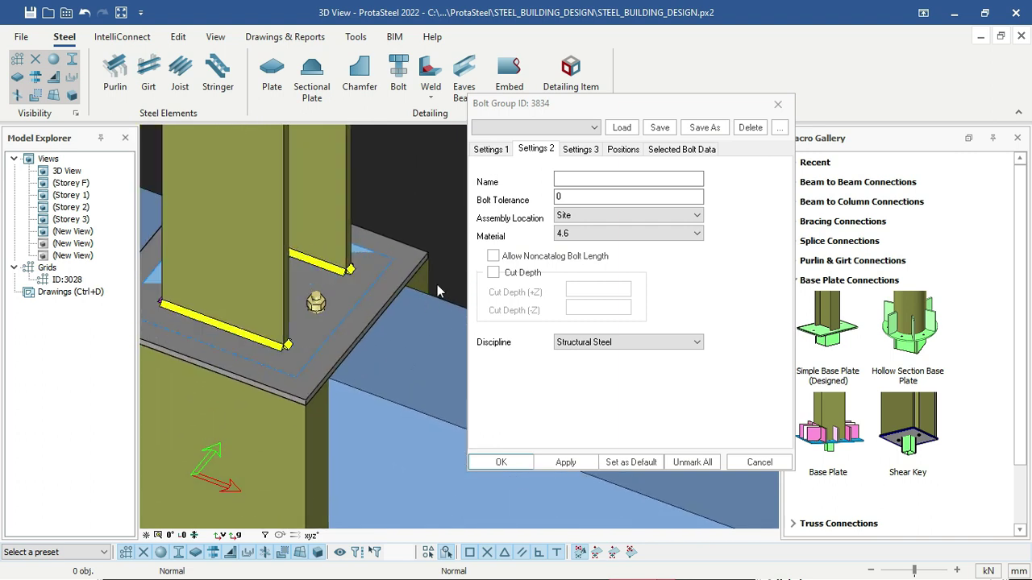
left_click(498, 151)
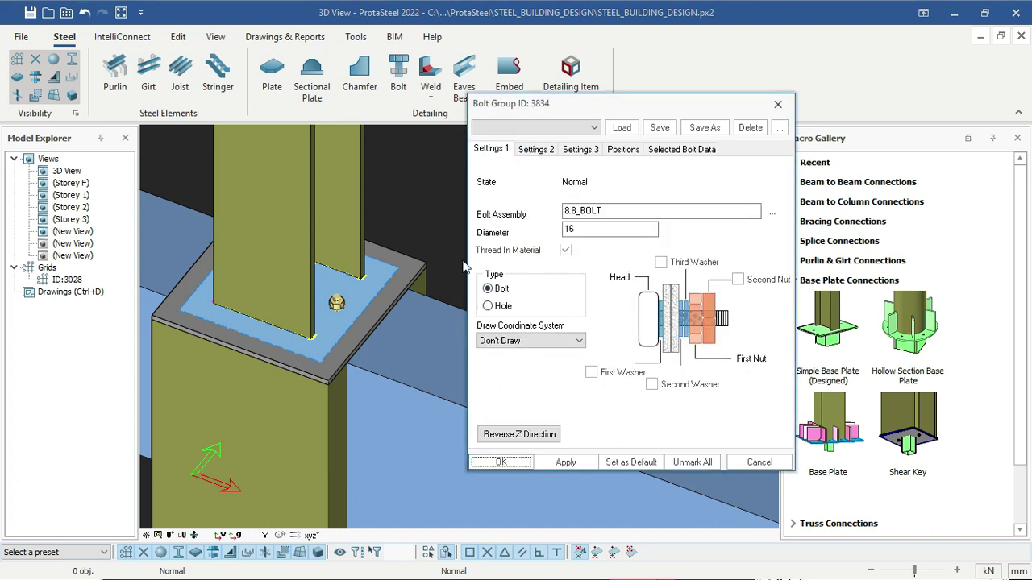
middle_click_drag(250, 299, 362, 287)
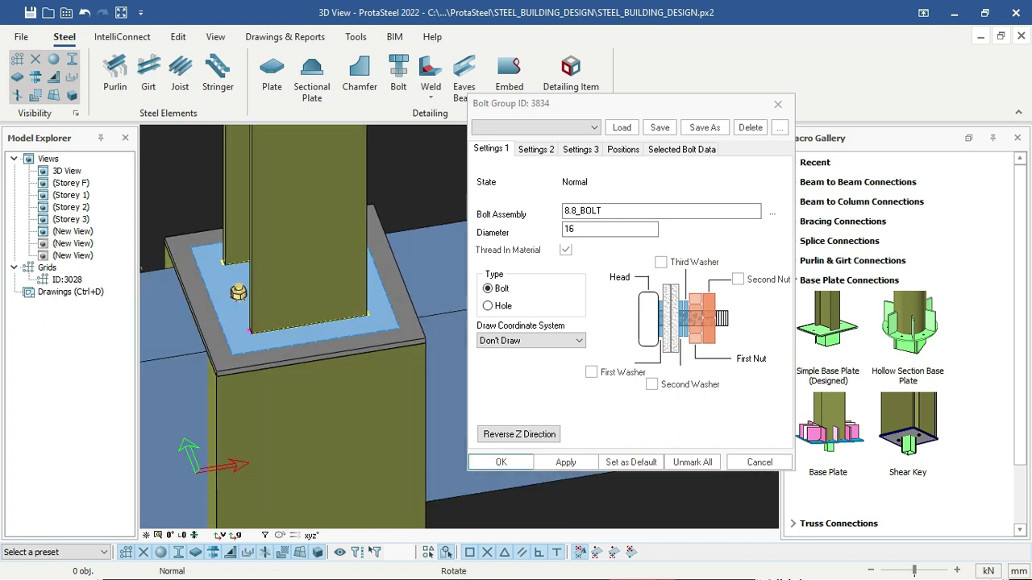
middle_click_drag(346, 323, 322, 339)
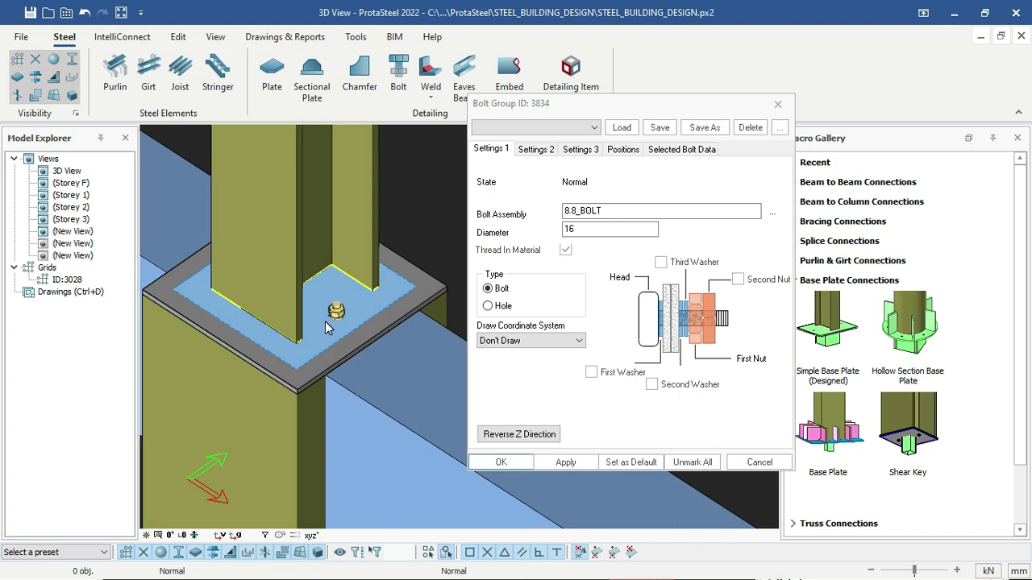
scroll(334, 307, "up", 3)
left_click(326, 317)
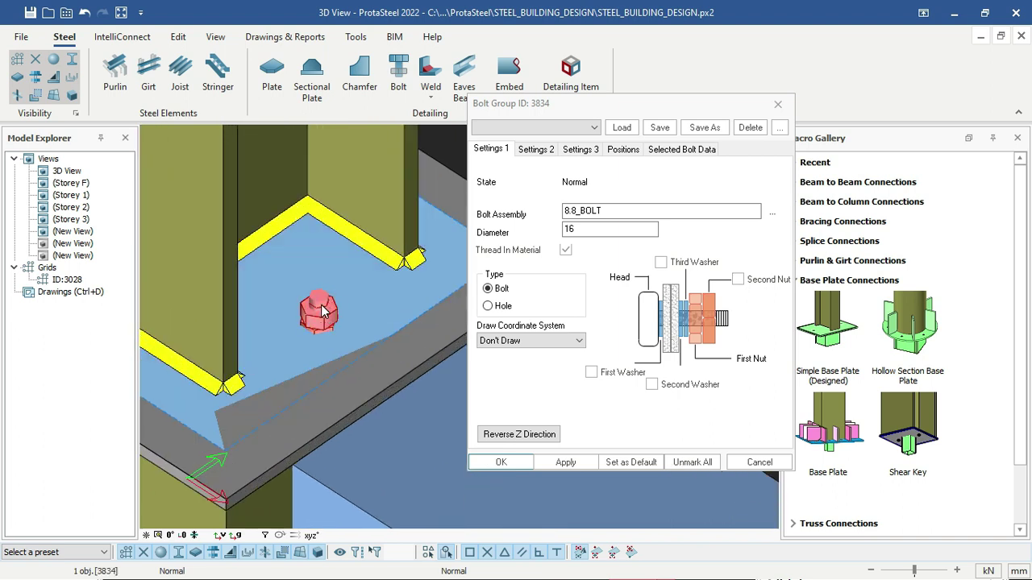
left_click(779, 107)
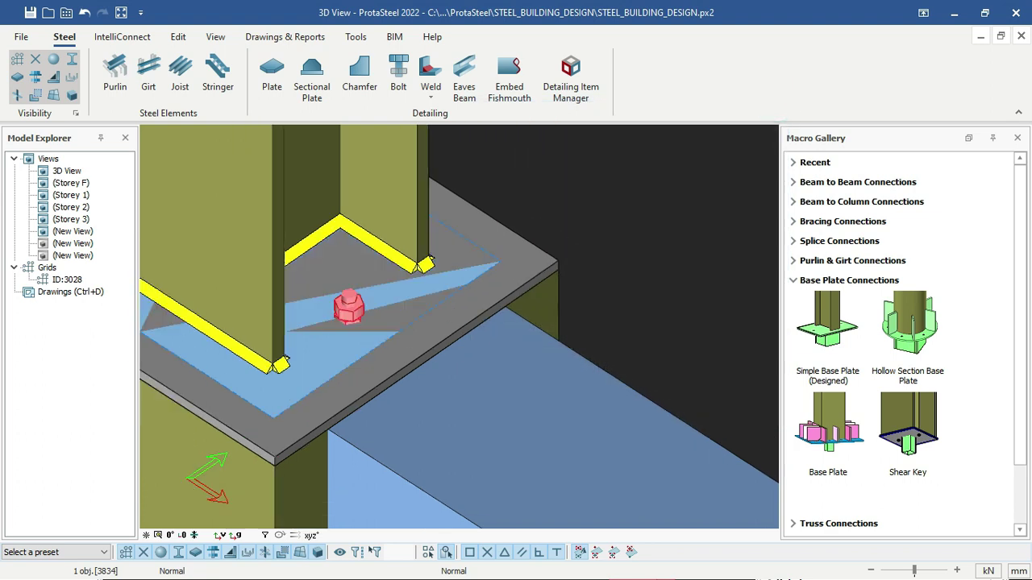
- Reopen the base plate bolt group's properties beside the bolt and review its bolt positions, assembly and material settings
scroll(371, 304, "down", 4)
scroll(367, 308, "up", 3)
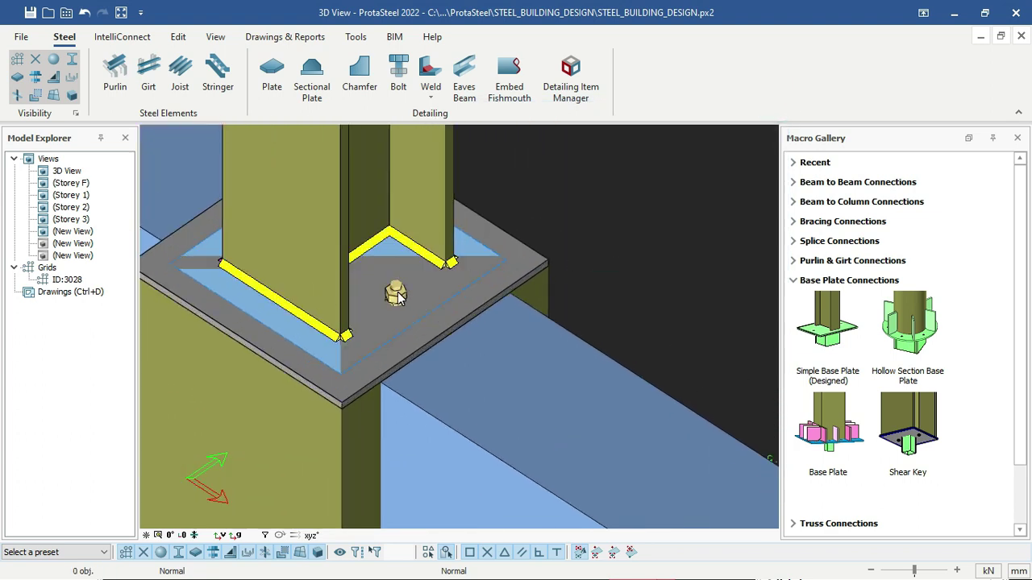
double_click(395, 294)
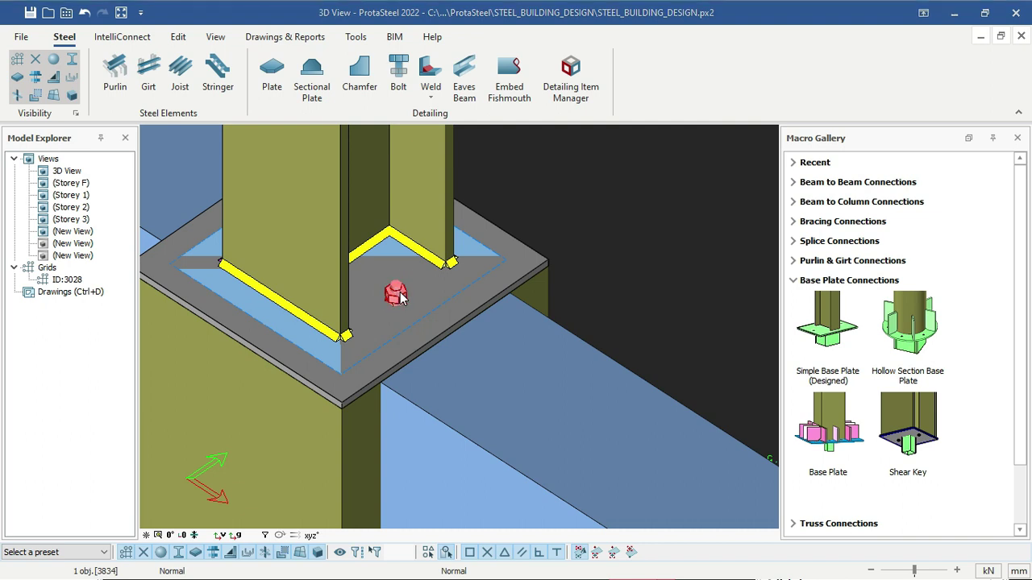
left_click_drag(455, 119, 664, 128)
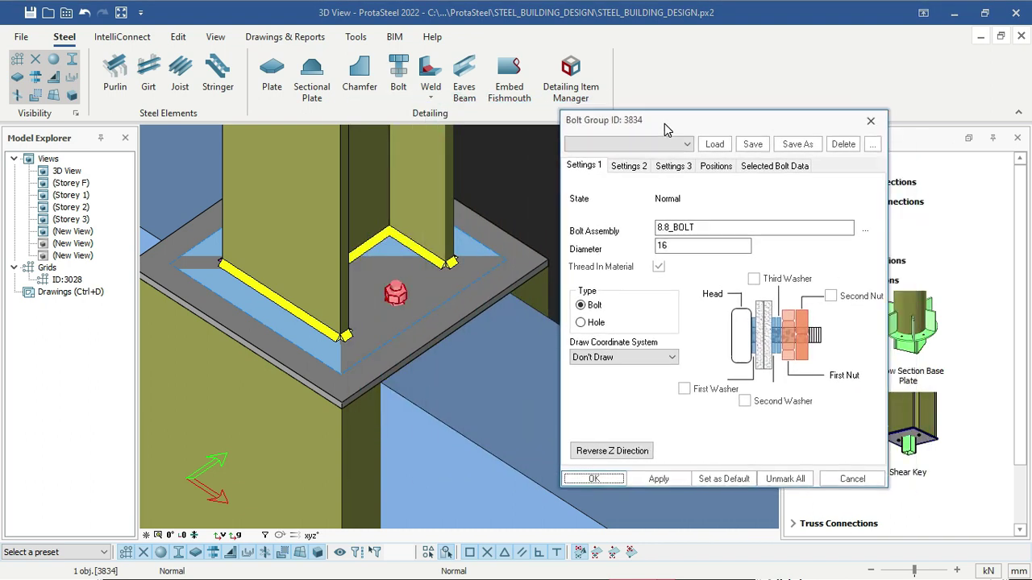
left_click(714, 166)
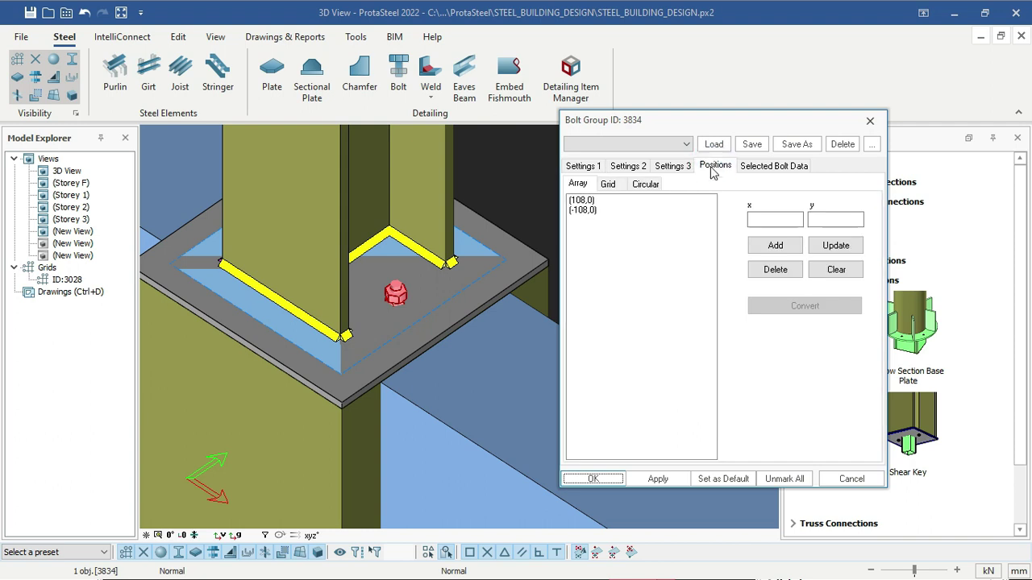
left_click(584, 166)
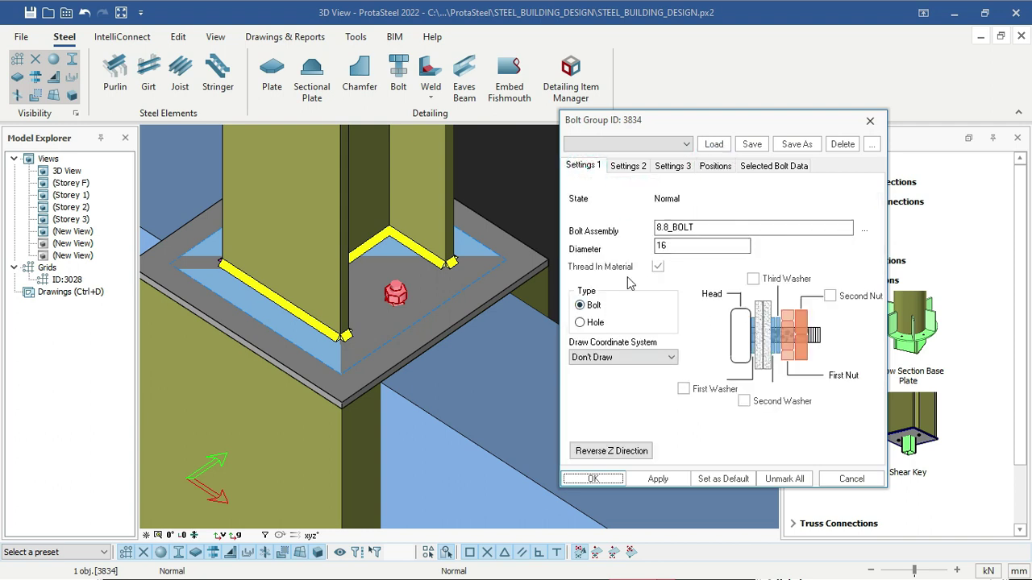
left_click(633, 167)
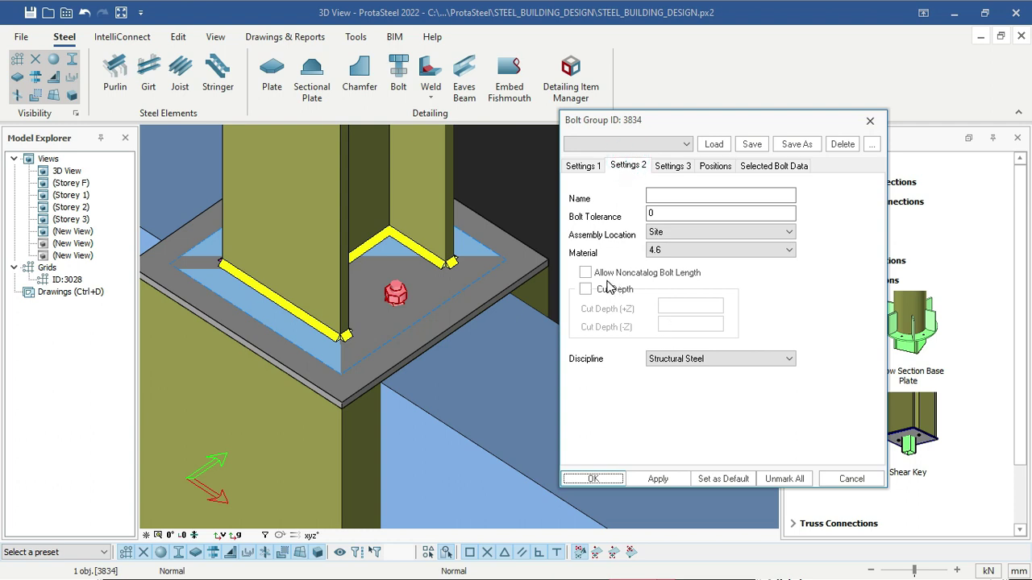
left_click(665, 166)
- Enable the First Washer for the base plate bolt group, apply the change and check the bolt up close
left_click(597, 166)
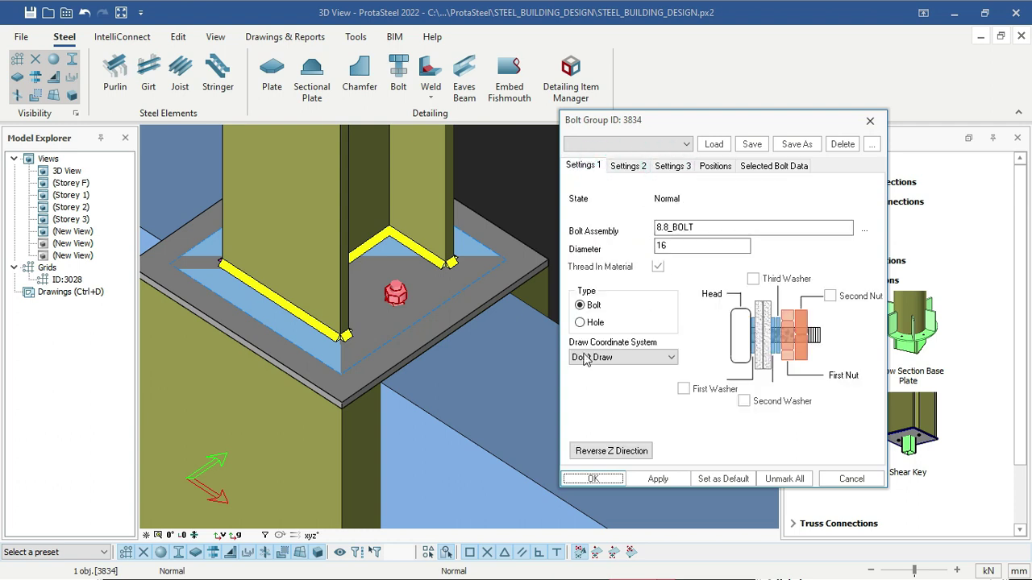
scroll(398, 308, "up", 4)
scroll(399, 299, "up", 1)
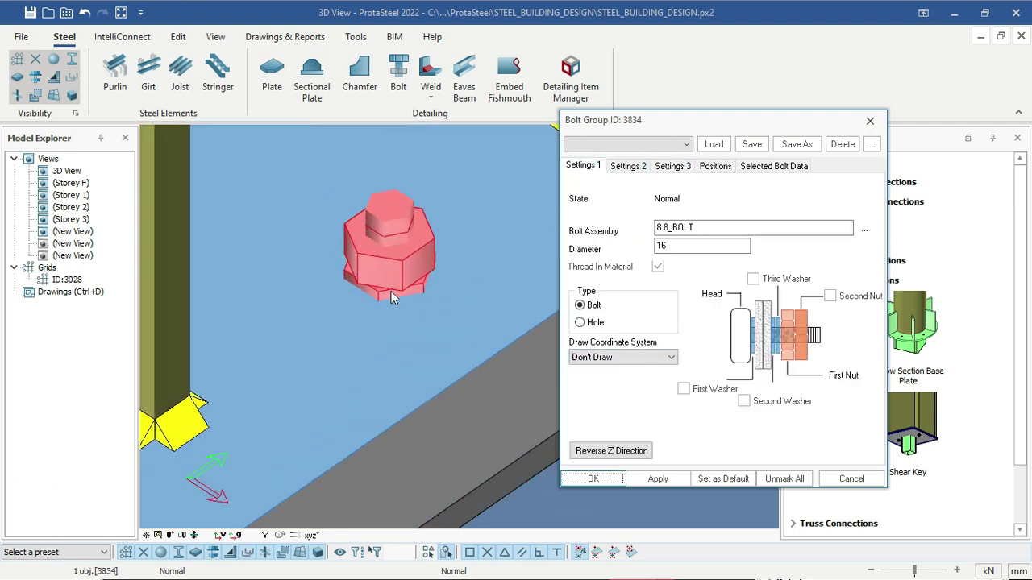
left_click(685, 390)
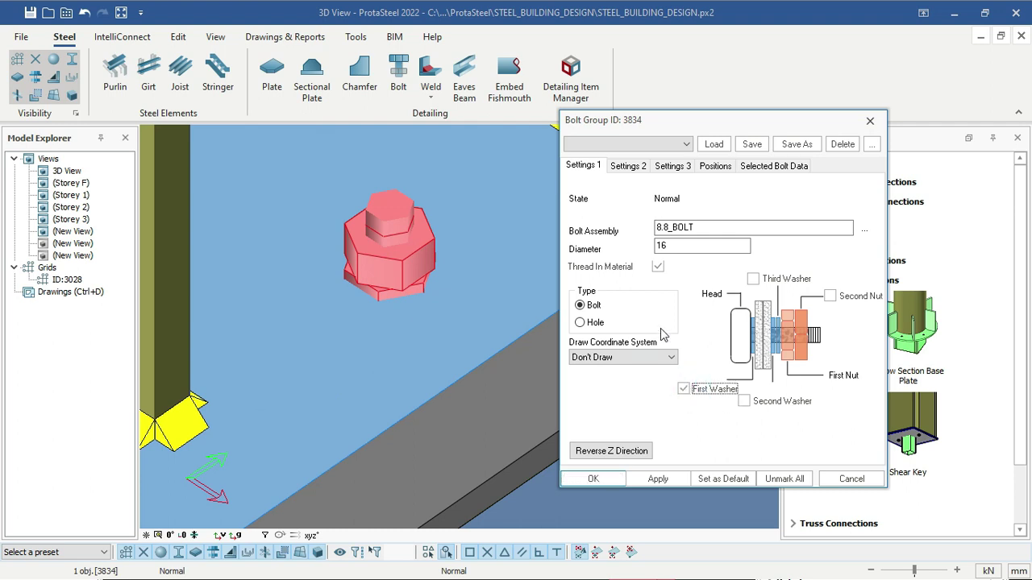
left_click(658, 478)
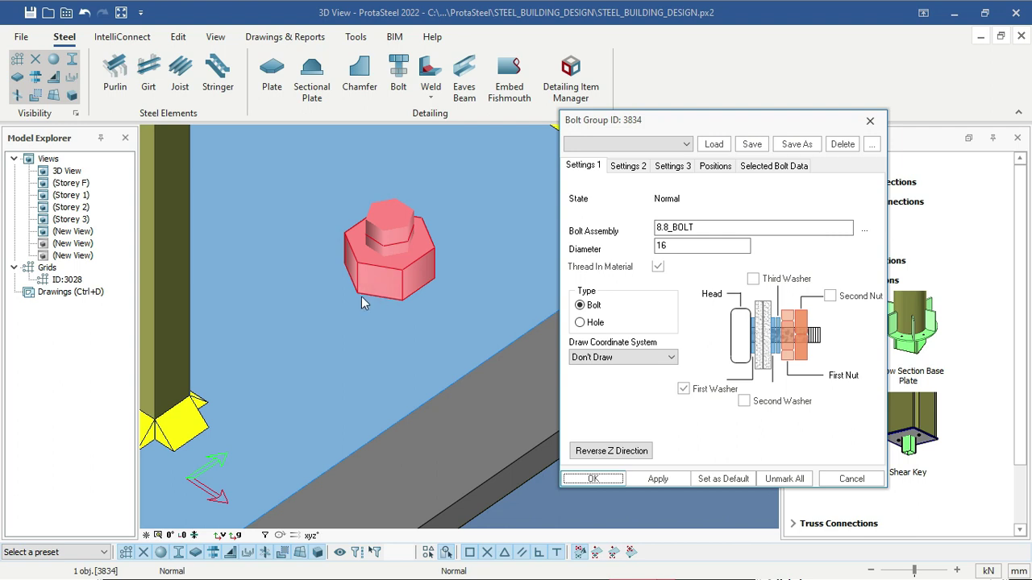
scroll(362, 295, "down", 1)
scroll(283, 273, "down", 1)
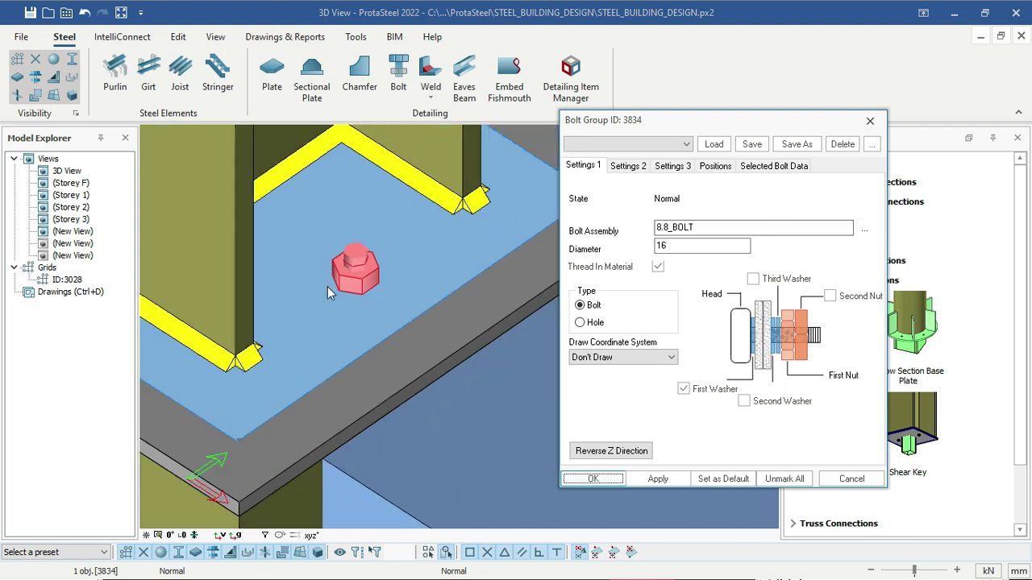
scroll(343, 289, "down", 1)
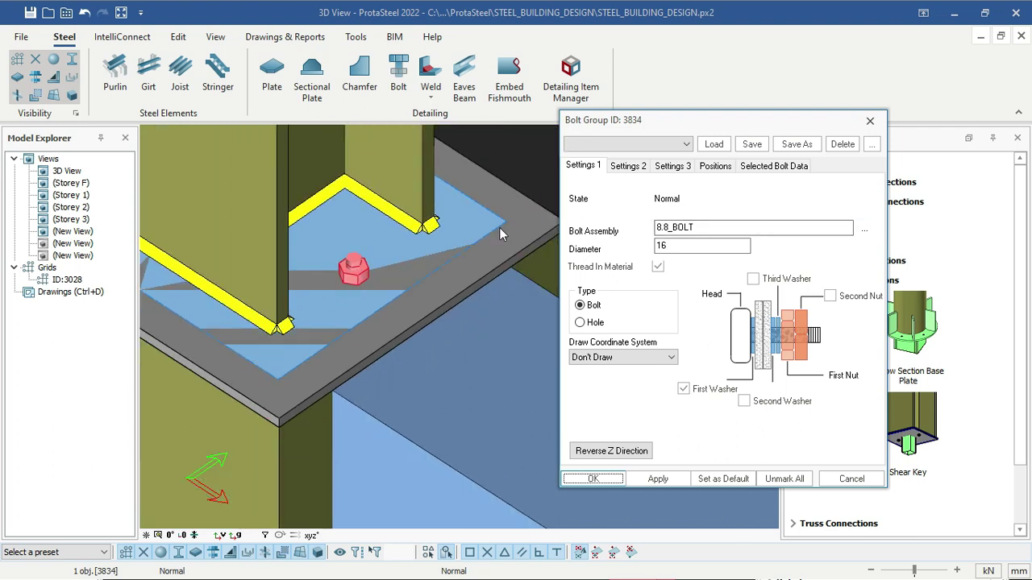
middle_click_drag(499, 229, 300, 287)
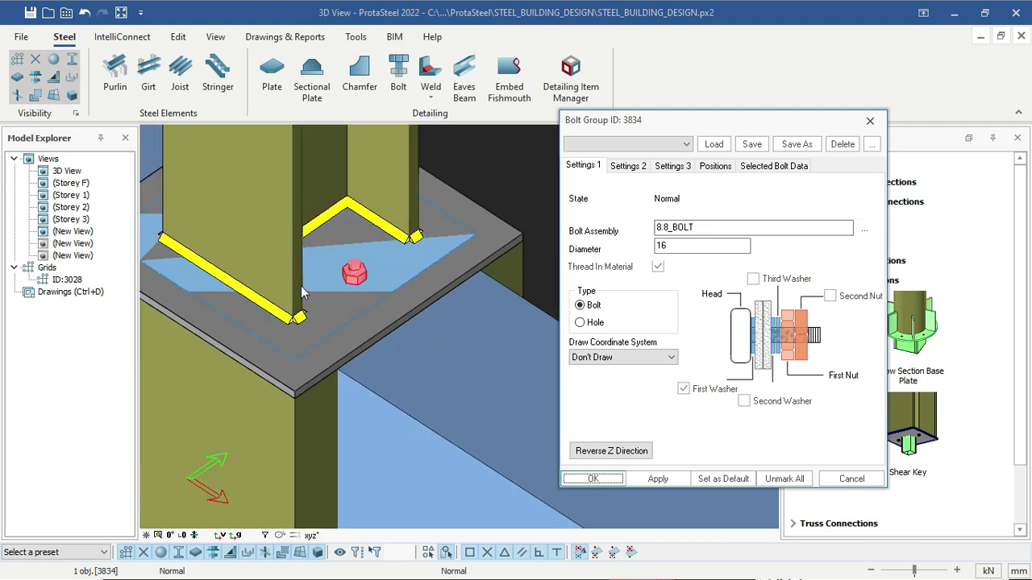
- Review the two array positions of the bolt group against the bolt's location on the base plate
left_click(711, 173)
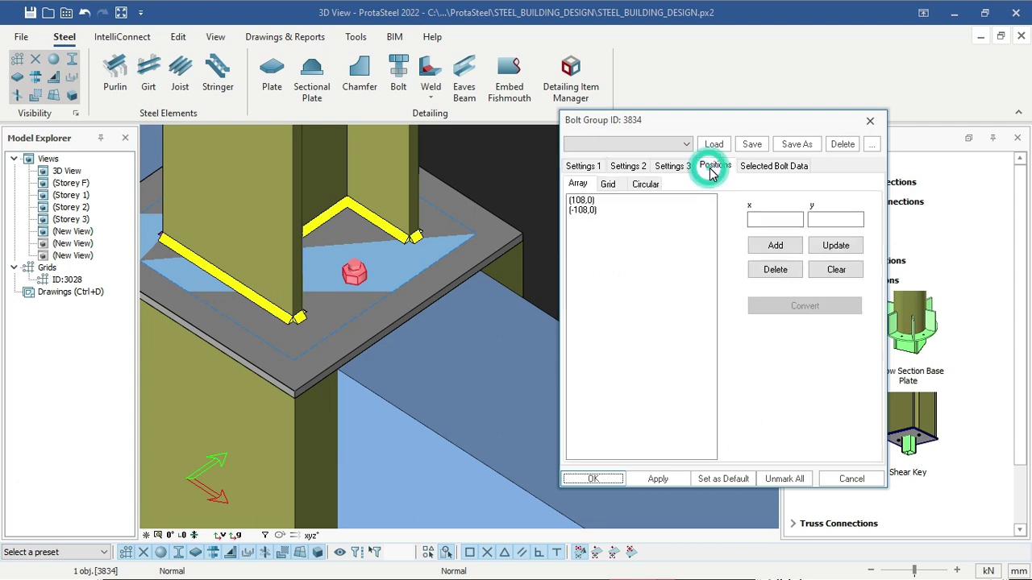
left_click(584, 201)
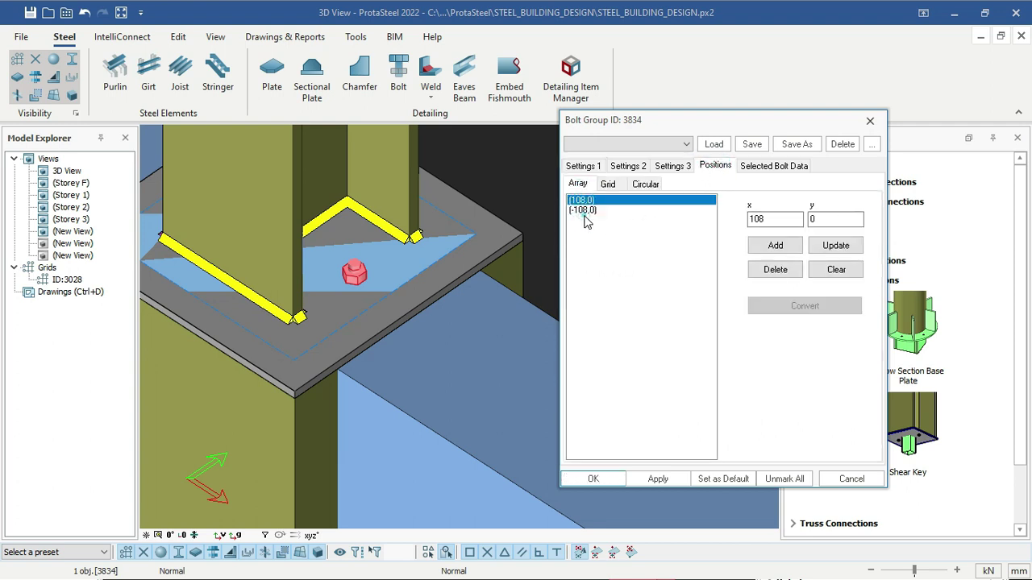
left_click(582, 211)
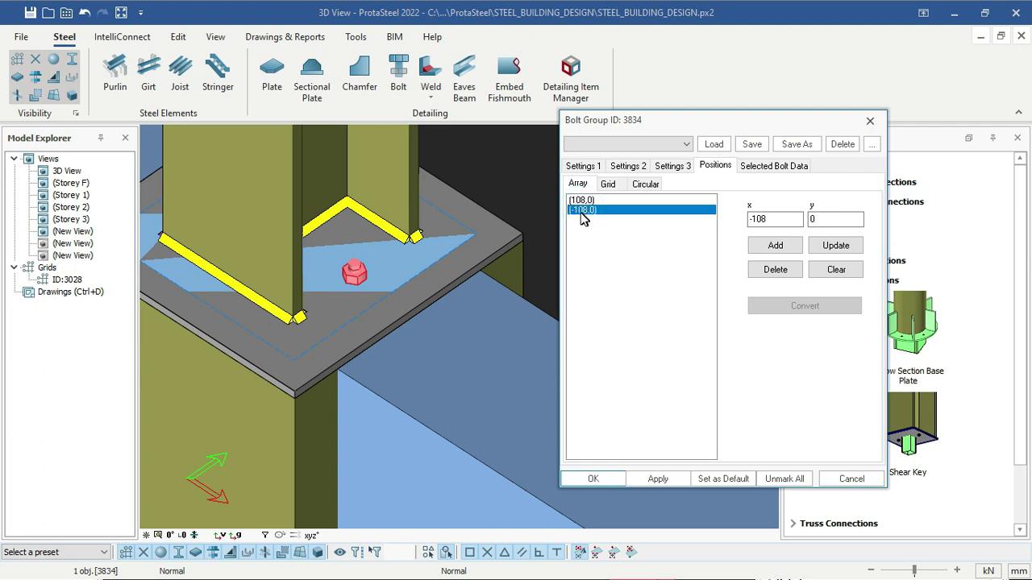
scroll(337, 284, "down", 4)
scroll(323, 287, "up", 4)
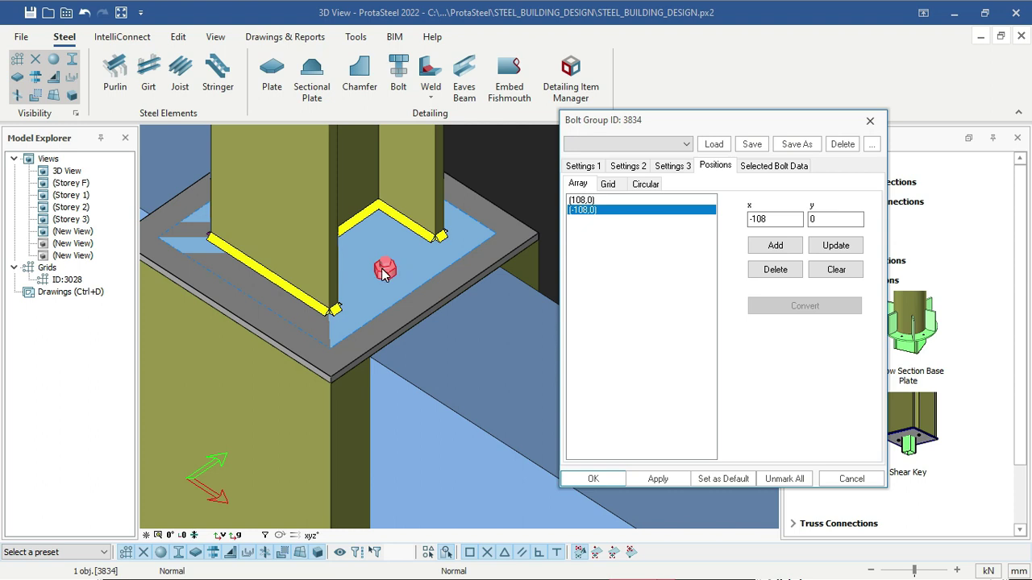
scroll(385, 274, "down", 3)
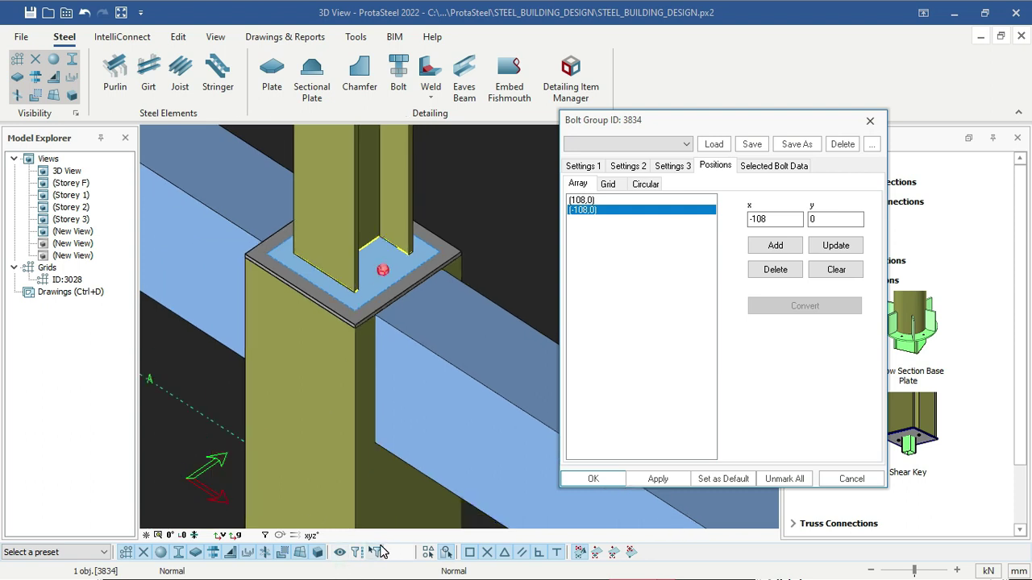
- Open the Calculator beside the base plate model, and switch to the ProtaStructure building model
key("super")
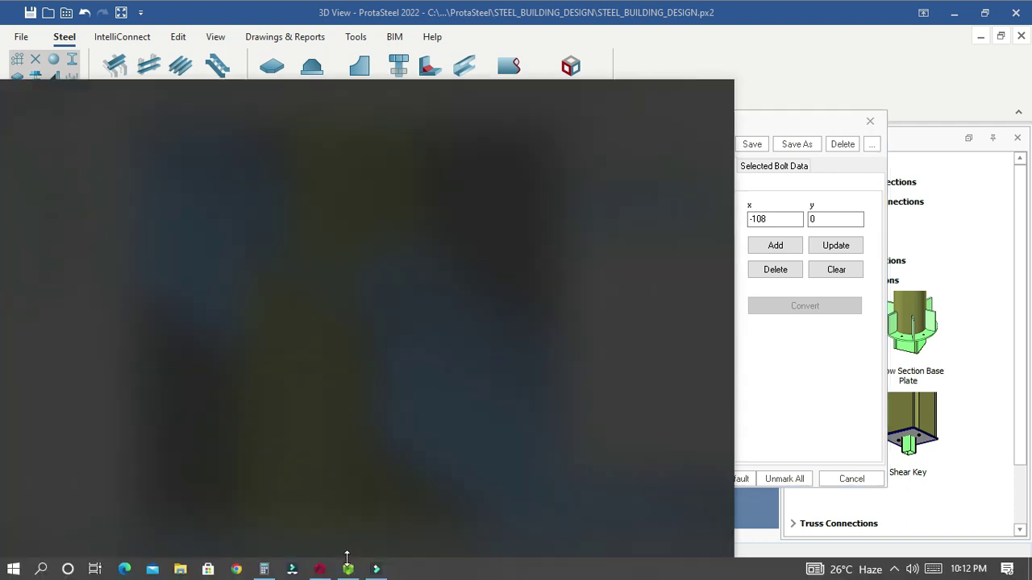
left_click(265, 570)
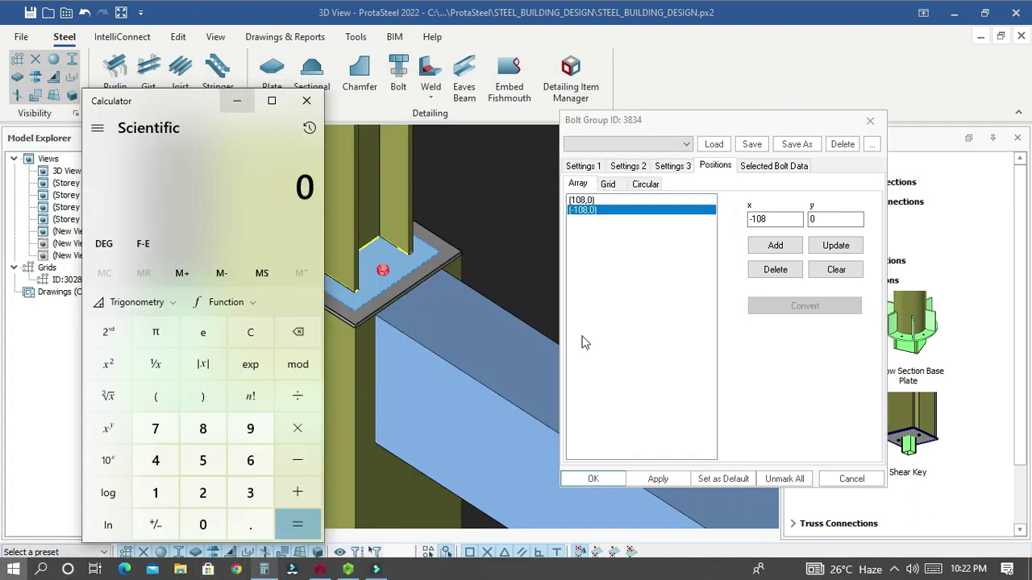
left_click_drag(177, 101, 598, 111)
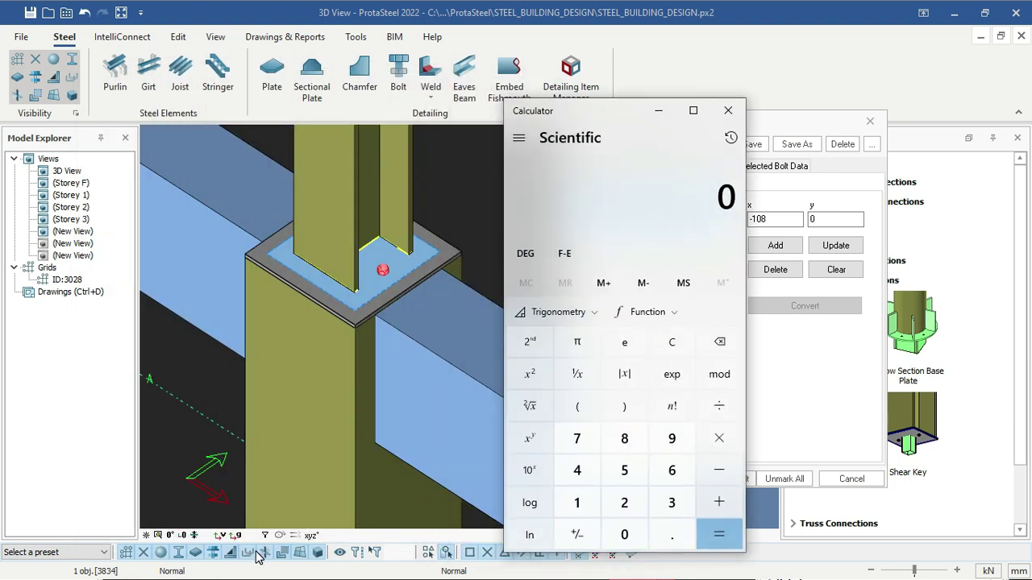
key("super")
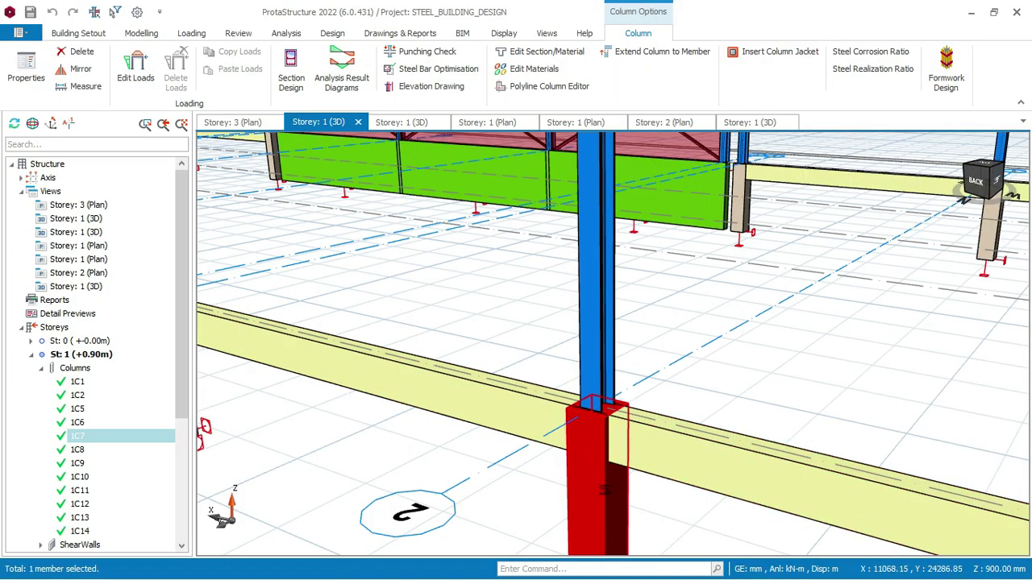
- Switch to ProtaSteel and inspect the concrete column and the base plate on top of it by selecting each
mouse_move(605, 489)
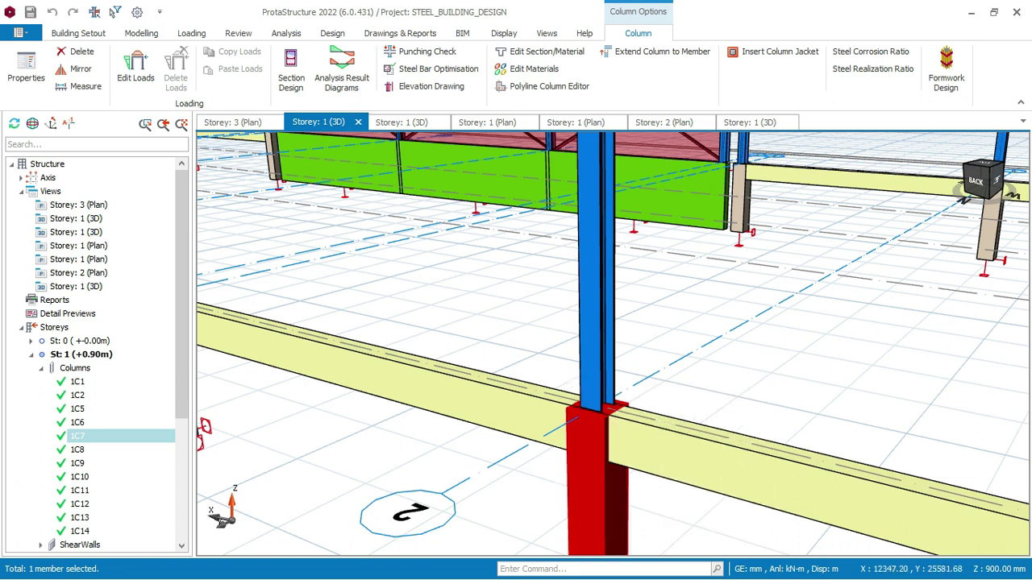
key("super")
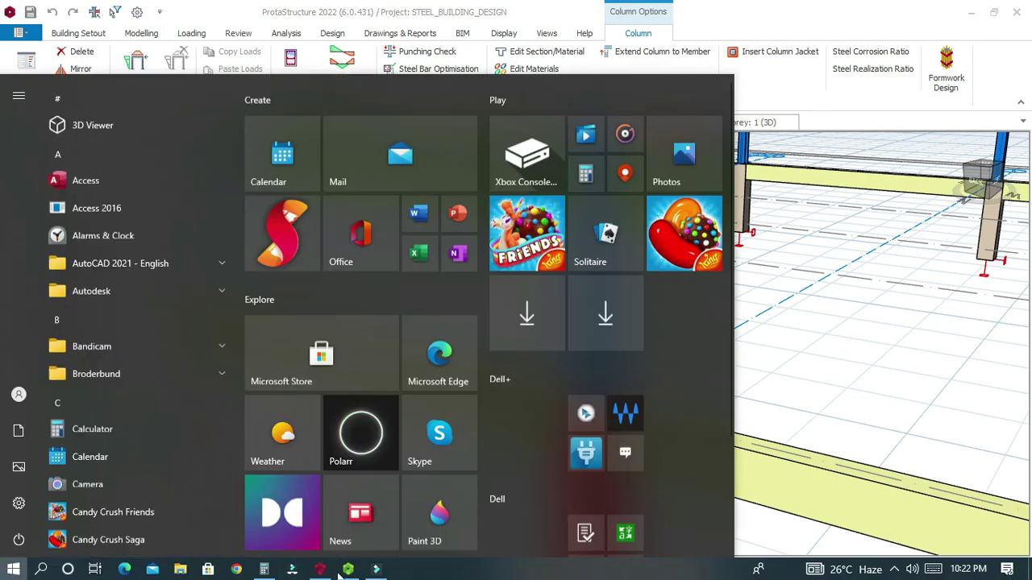
left_click(351, 569)
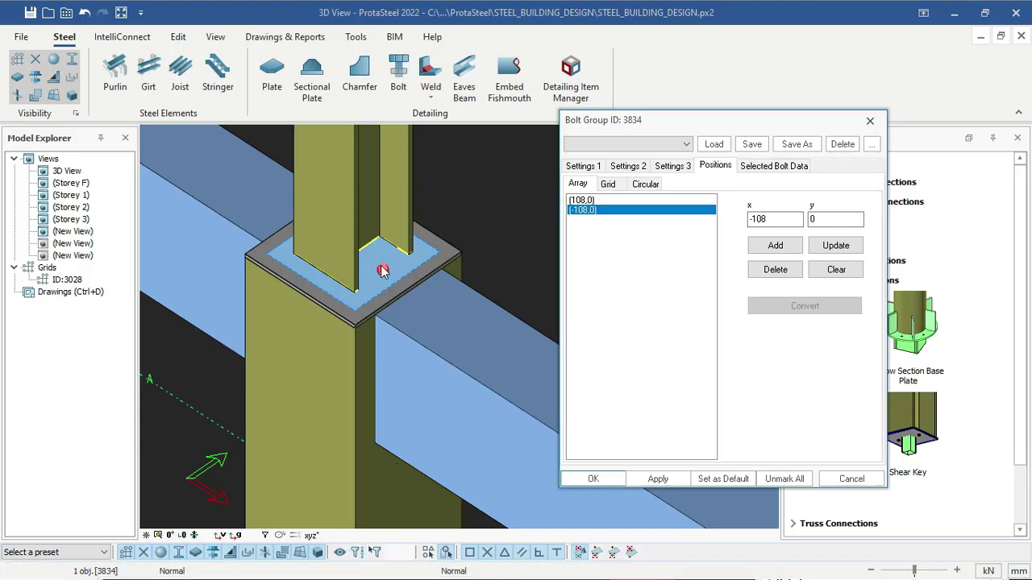
scroll(322, 355, "up", 2)
left_click(332, 371)
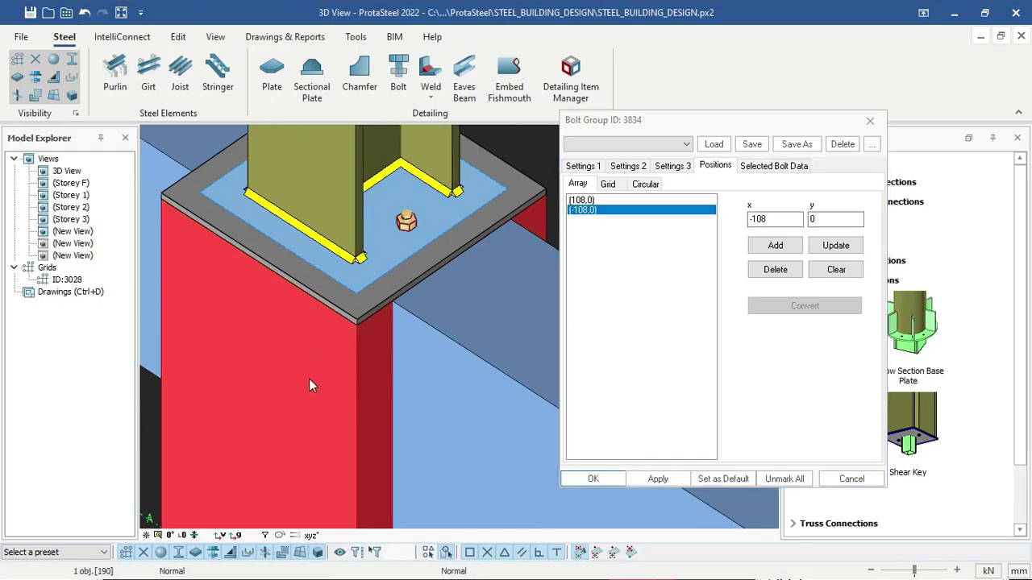
left_click(194, 203)
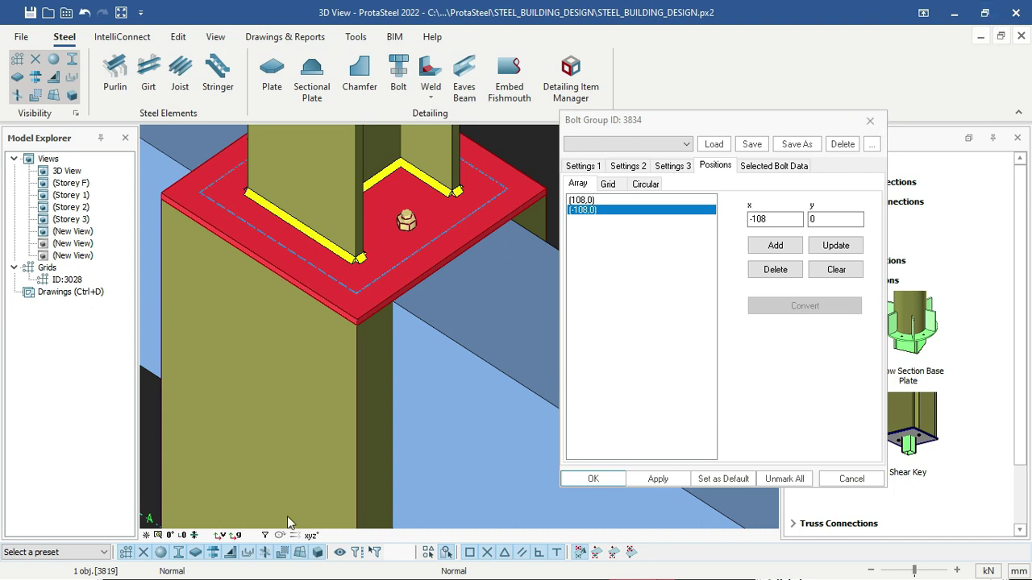
- Restore the ProtaSteel window from full screen, minimize ProtaStructure, and reposition the ProtaSteel window to nearly fill the desktop with the taskbar reachable
left_click(984, 13)
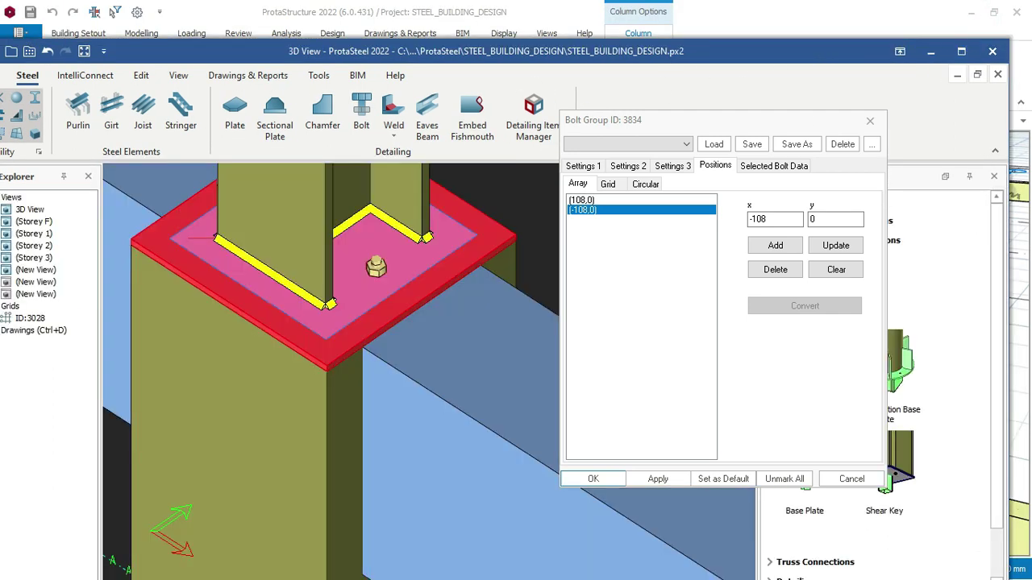
left_click_drag(564, 45, 575, 40)
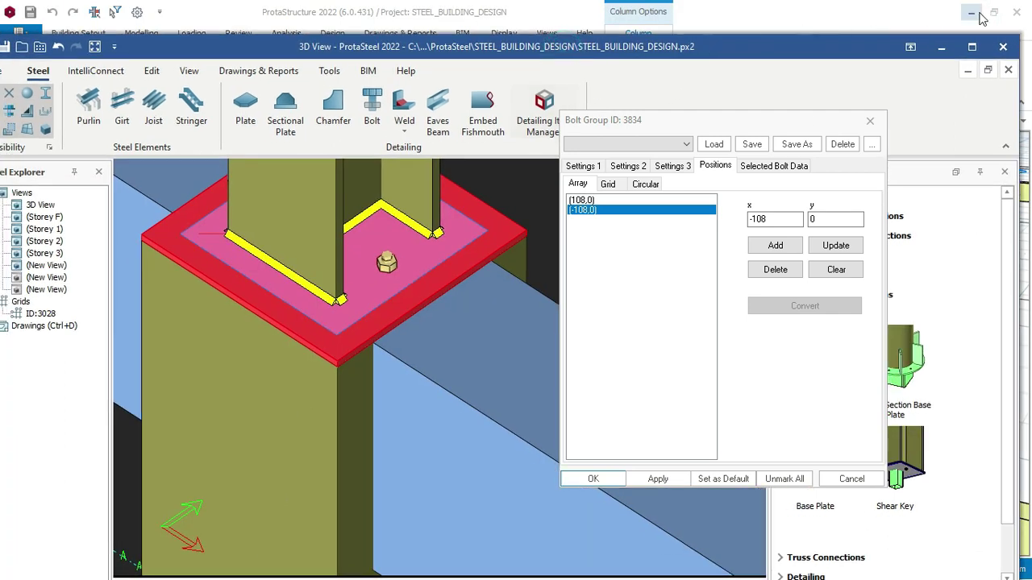
left_click(975, 15)
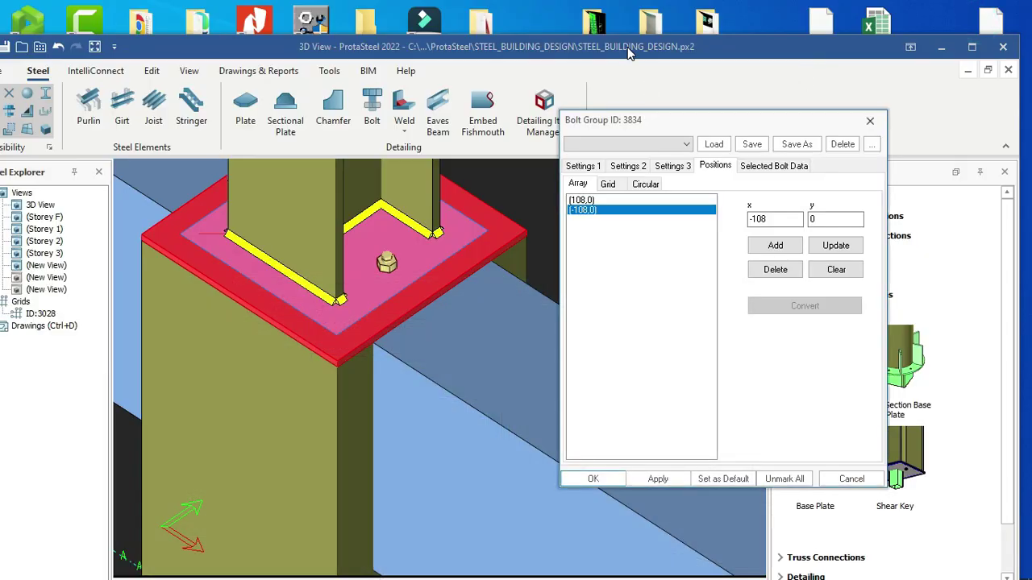
double_click(627, 47)
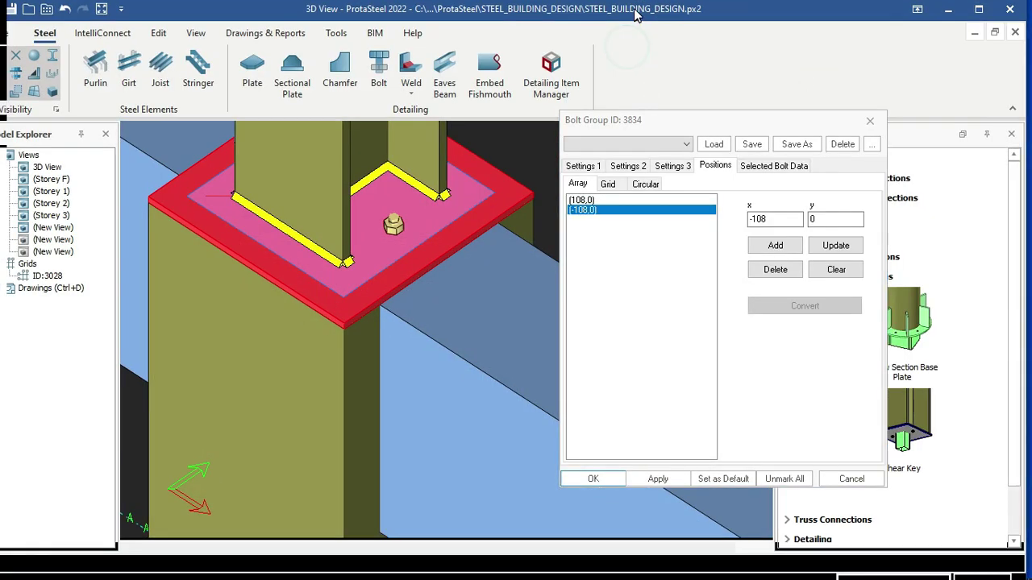
double_click(743, 14)
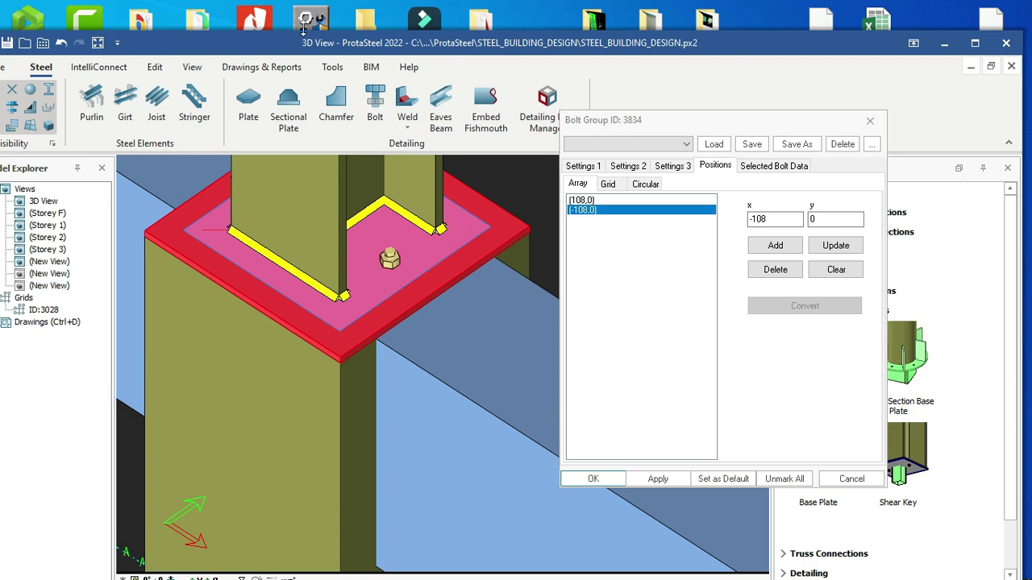
left_click_drag(303, 28, 226, 355)
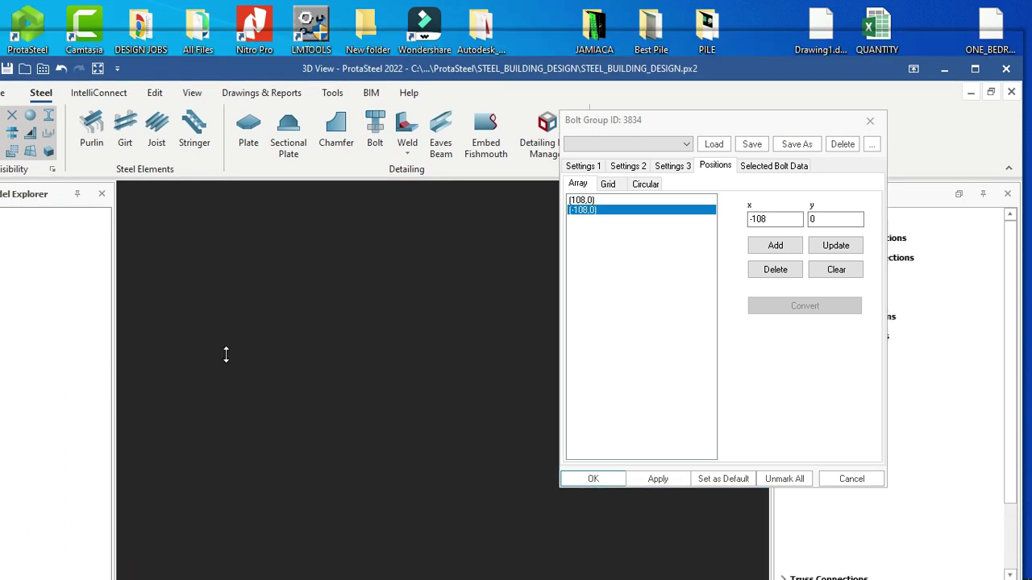
key("super")
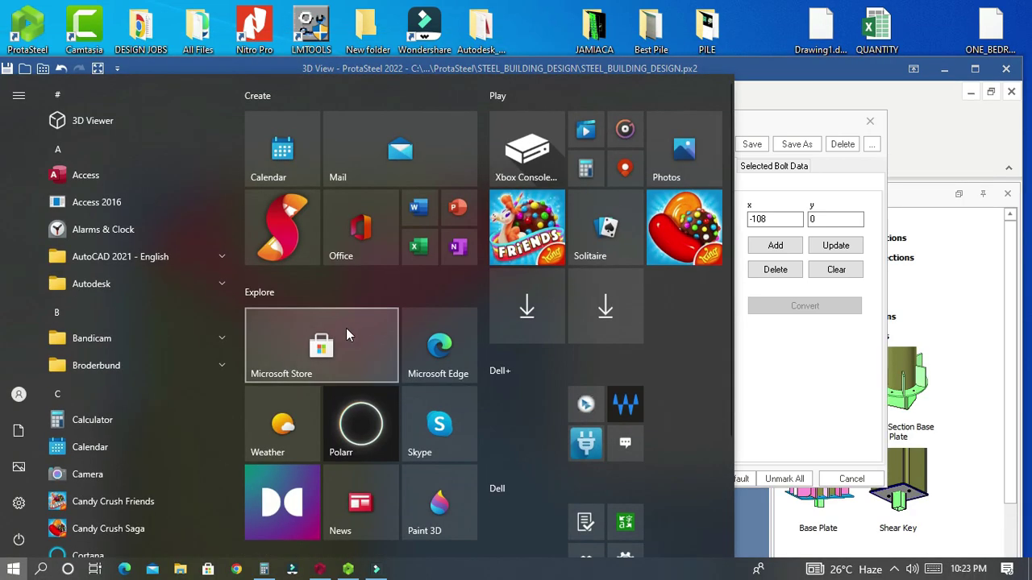
left_click_drag(522, 73, 590, 18)
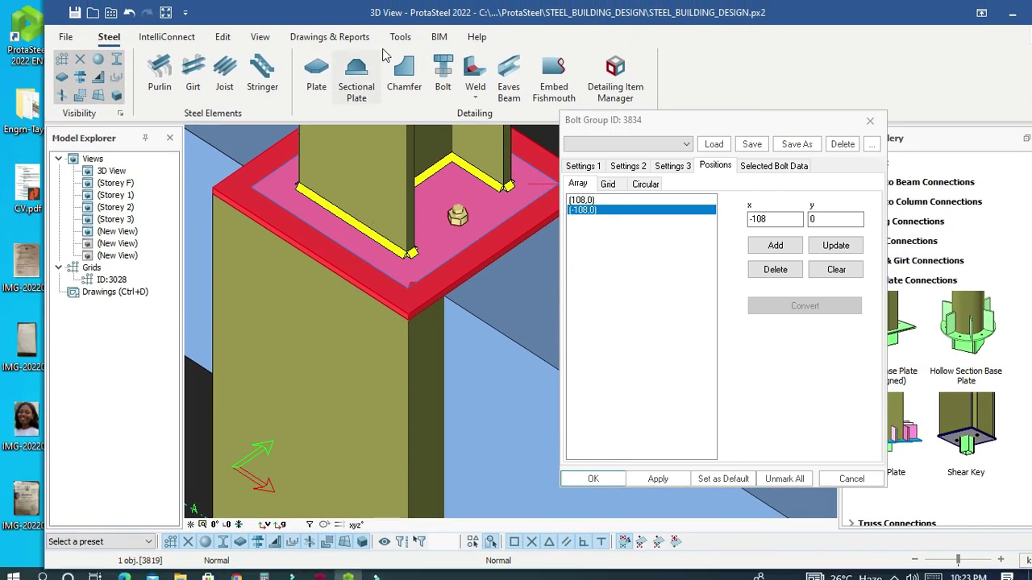
left_click_drag(404, 20, 361, 21)
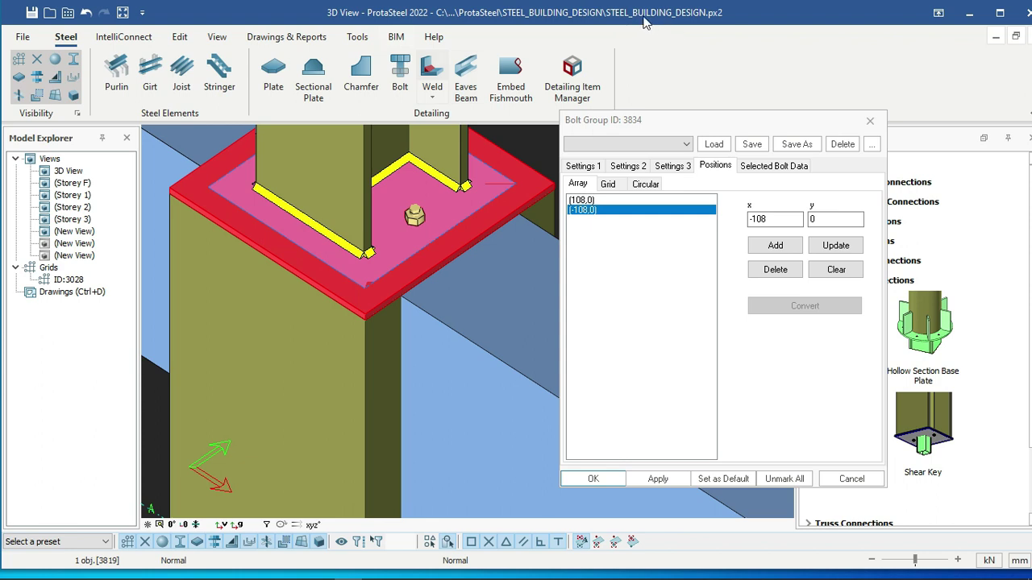
mouse_move(477, 578)
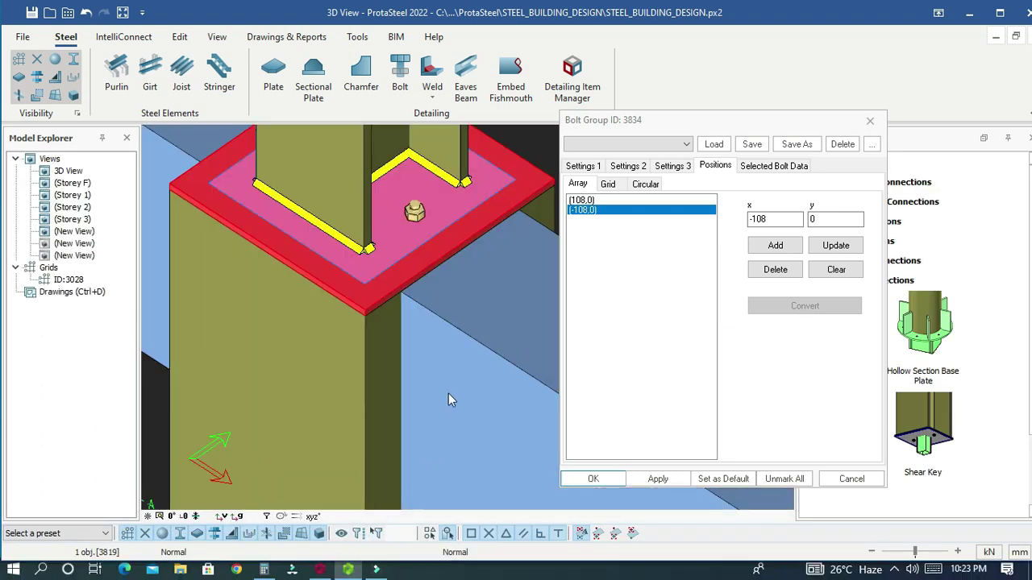
- Switch to ProtaStructure to check the section dimensions of the concrete column under the steel column, and return to ProtaSteel
scroll(438, 353, "down", 2)
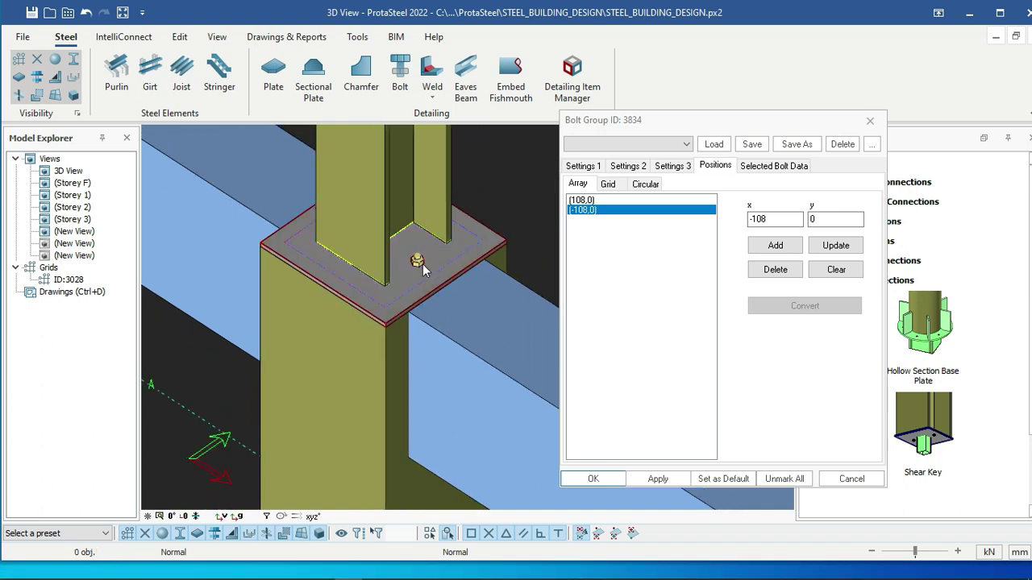
scroll(420, 264, "up", 2)
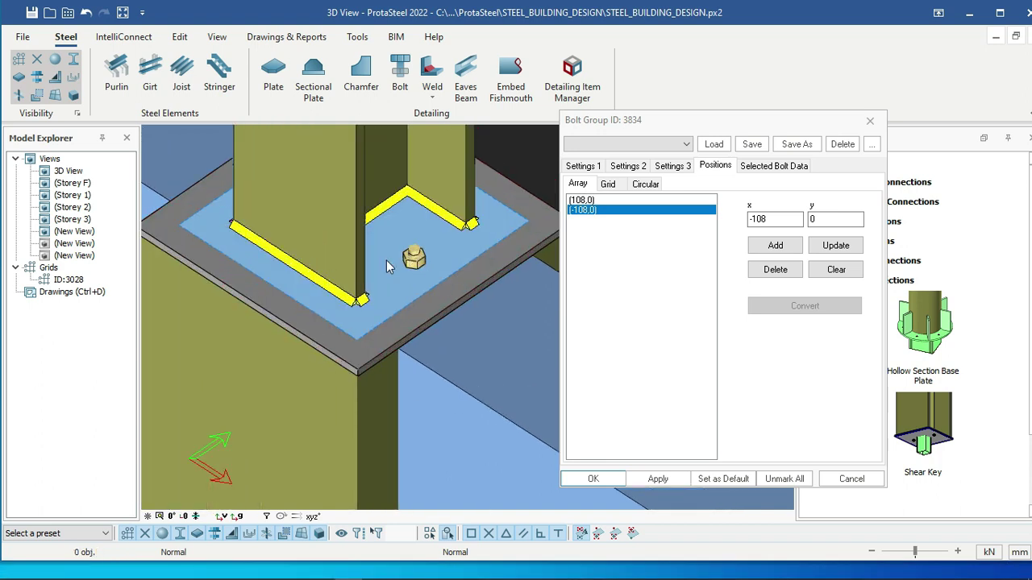
scroll(390, 266, "down", 1)
left_click(320, 570)
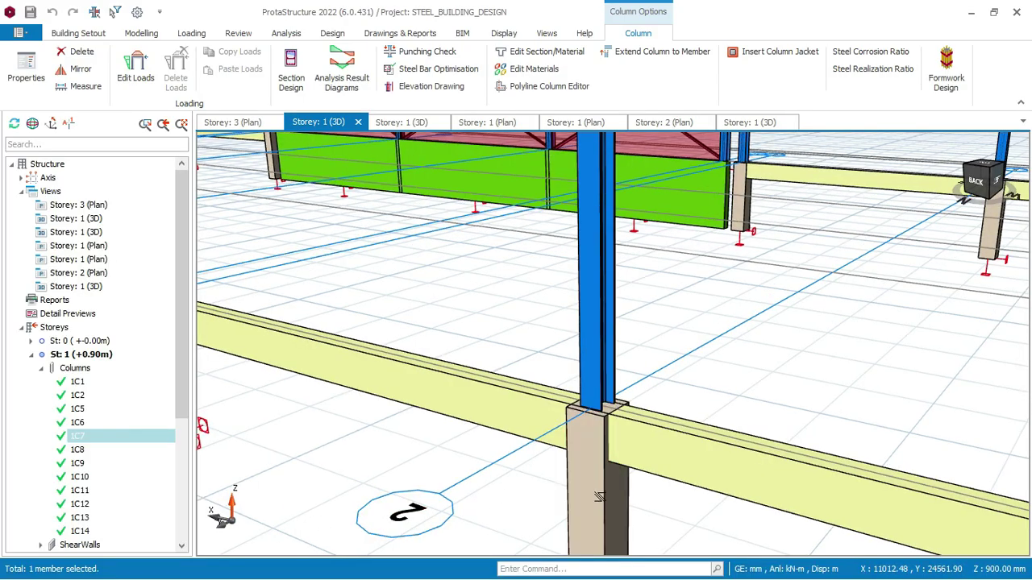
mouse_move(601, 493)
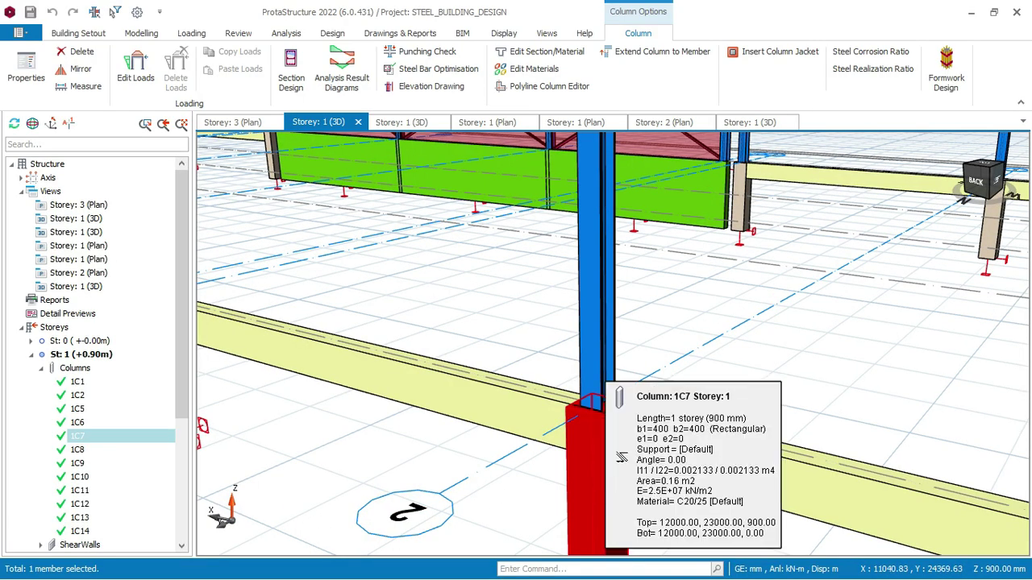
left_click(971, 12)
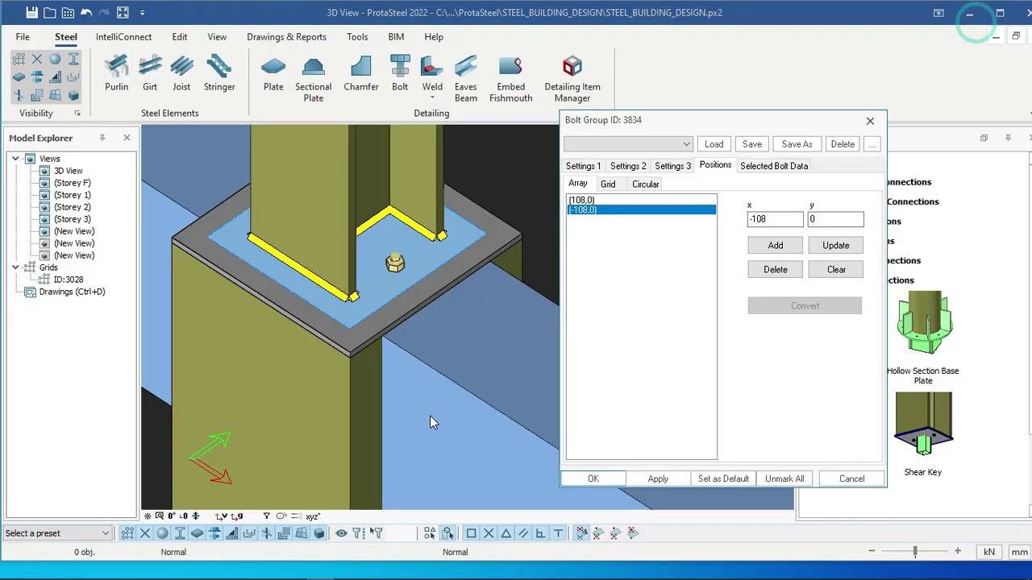
- Reopen the properties of the base plate's bolt group, show its array positions, and move the dialog clear of the connection
left_click(395, 264)
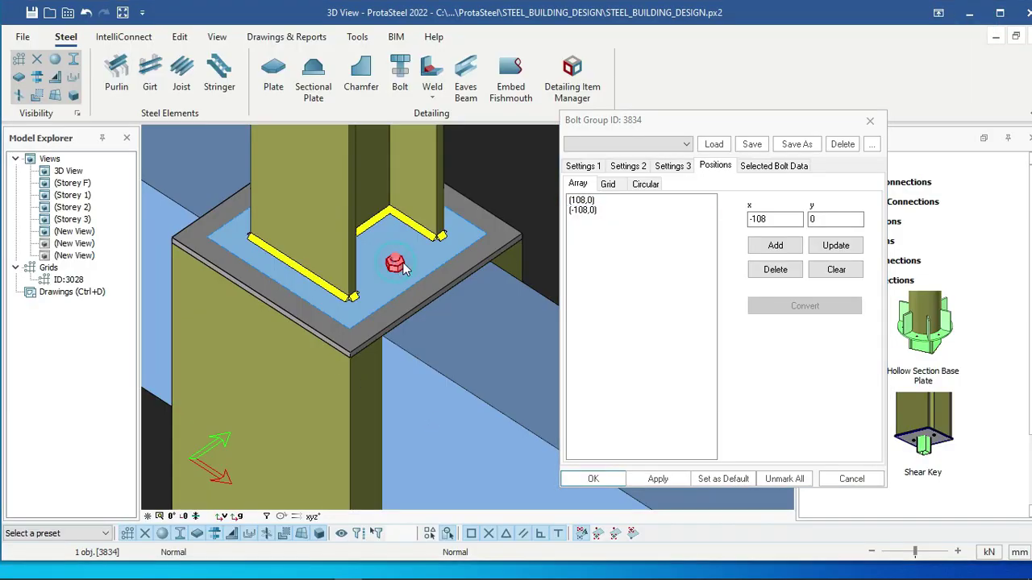
left_click(870, 122)
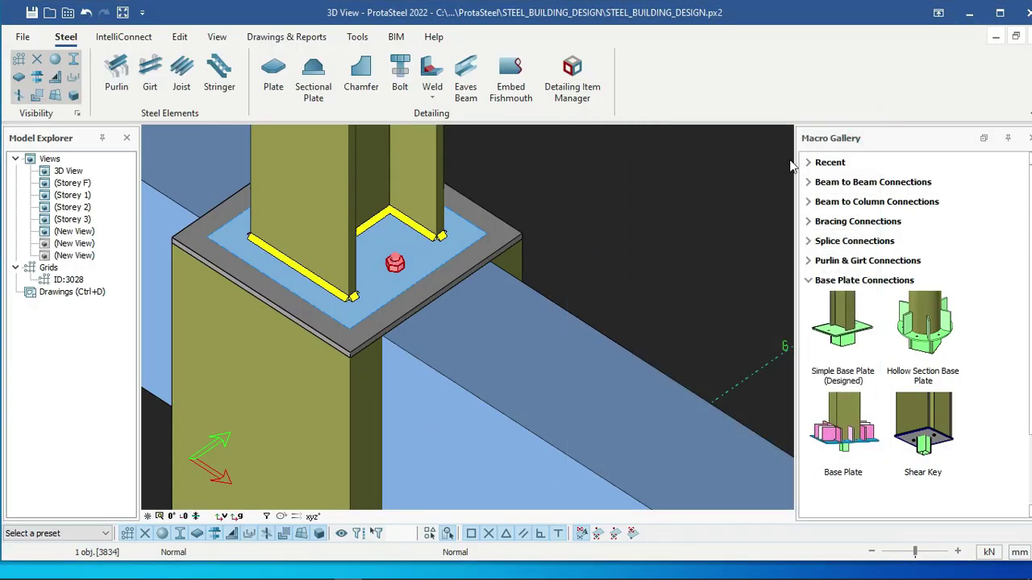
double_click(394, 266)
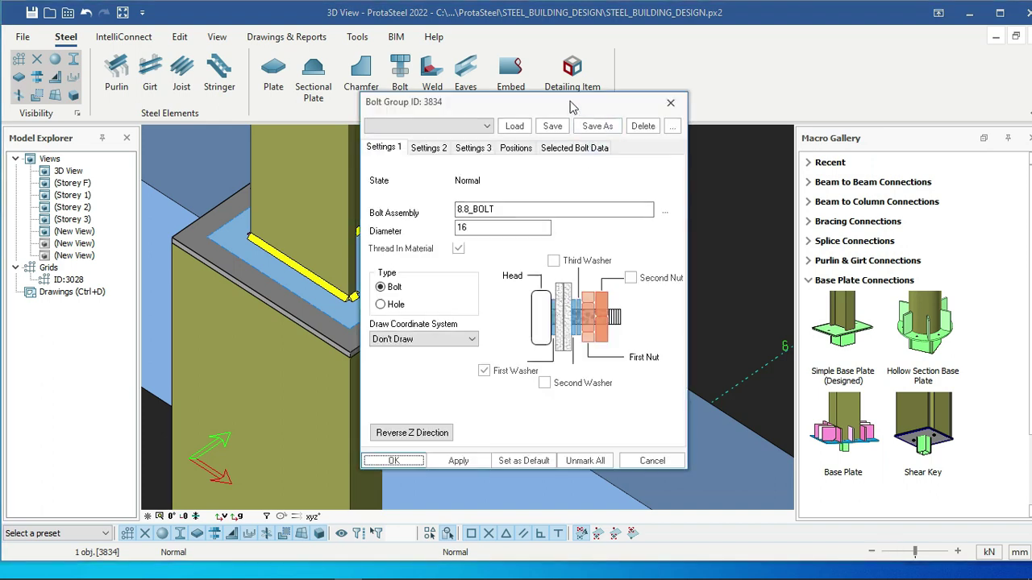
left_click_drag(542, 105, 662, 105)
left_click(637, 148)
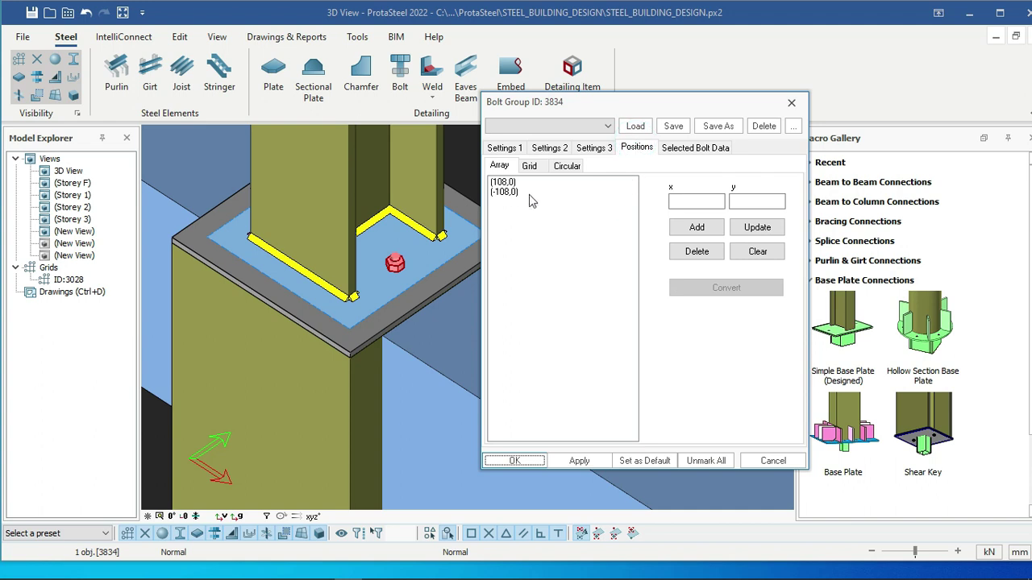
left_click_drag(561, 106, 595, 106)
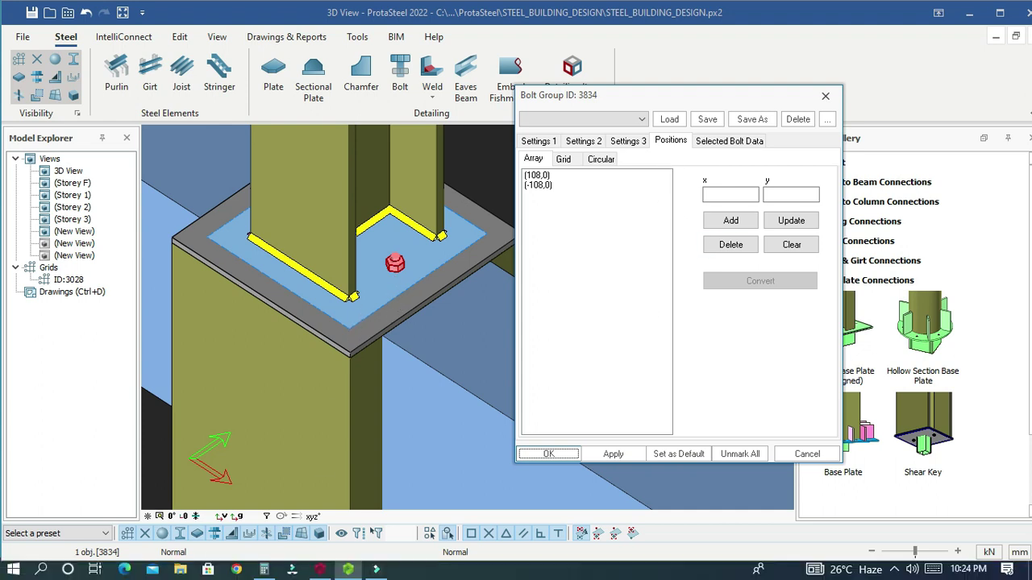
- Open the Calculator and place it beside the bolt group dialog, leaving the bolt positions readable
left_click(264, 571)
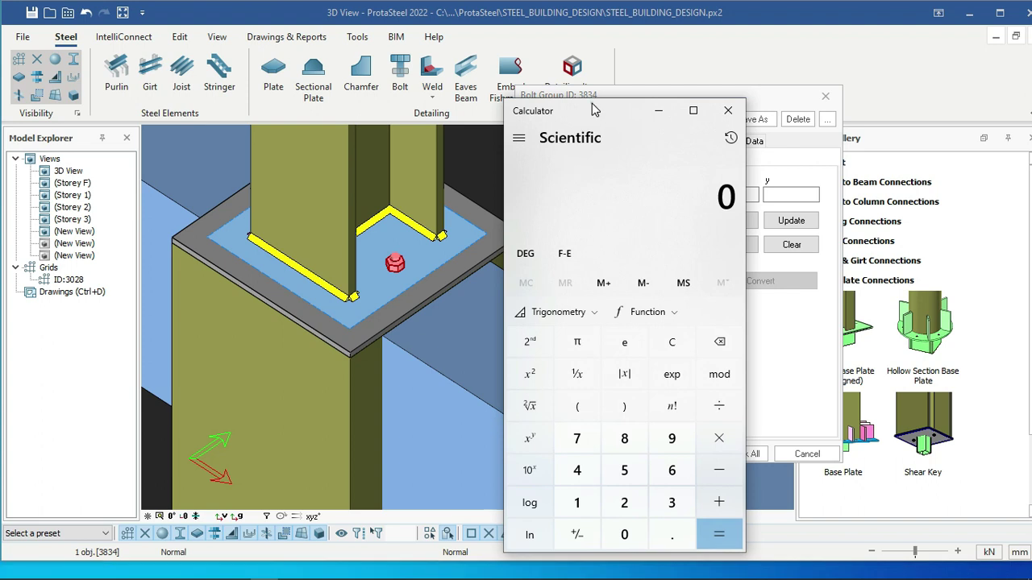
left_click_drag(591, 110, 168, 103)
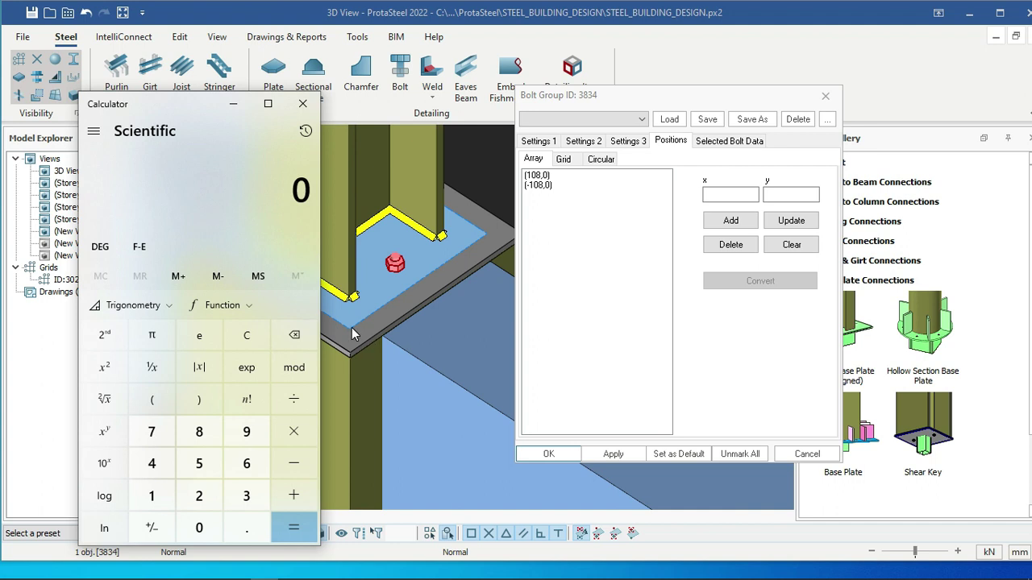
left_click(171, 111)
left_click_drag(172, 111, 172, 81)
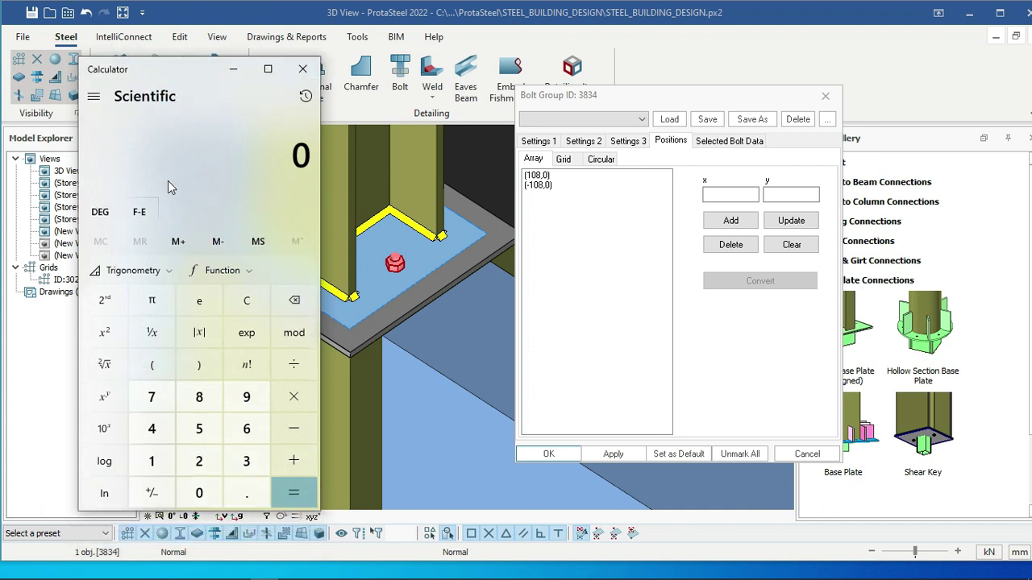
- Check the bolt diameter in the bolt group's settings and calculate 1.25 × 16 in the Calculator
left_click(152, 463)
left_click(245, 493)
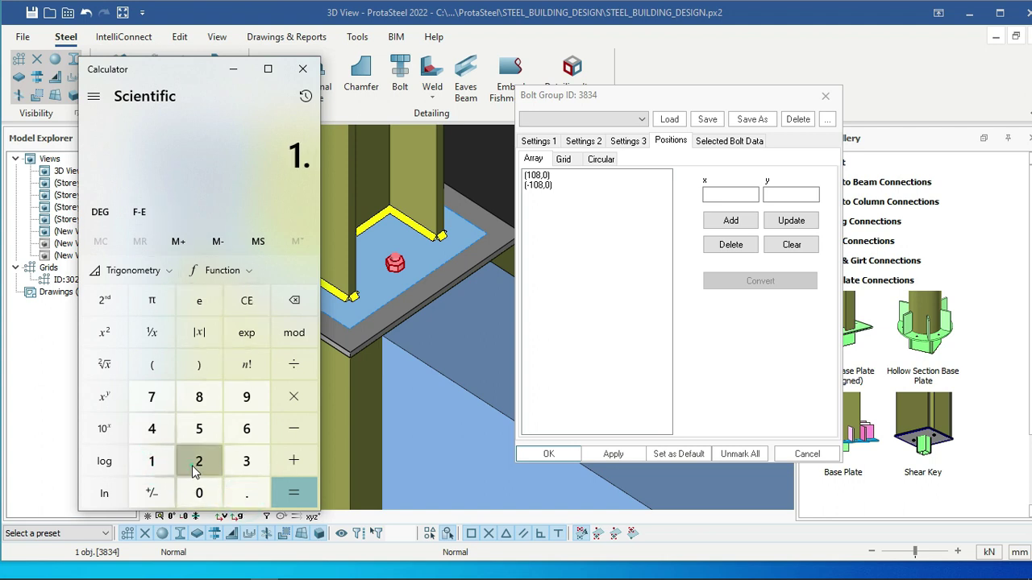
left_click(196, 467)
left_click(197, 428)
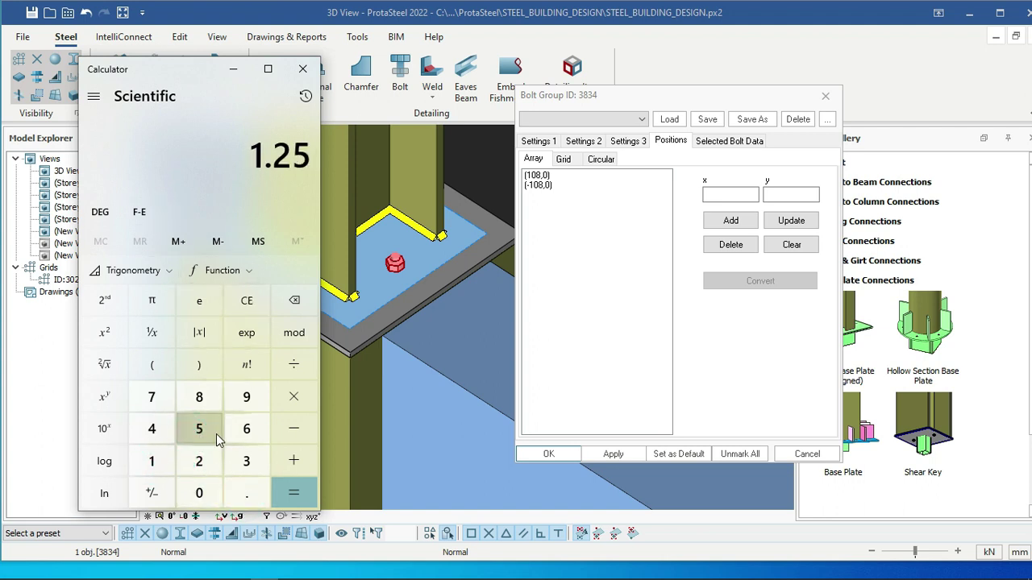
left_click(294, 396)
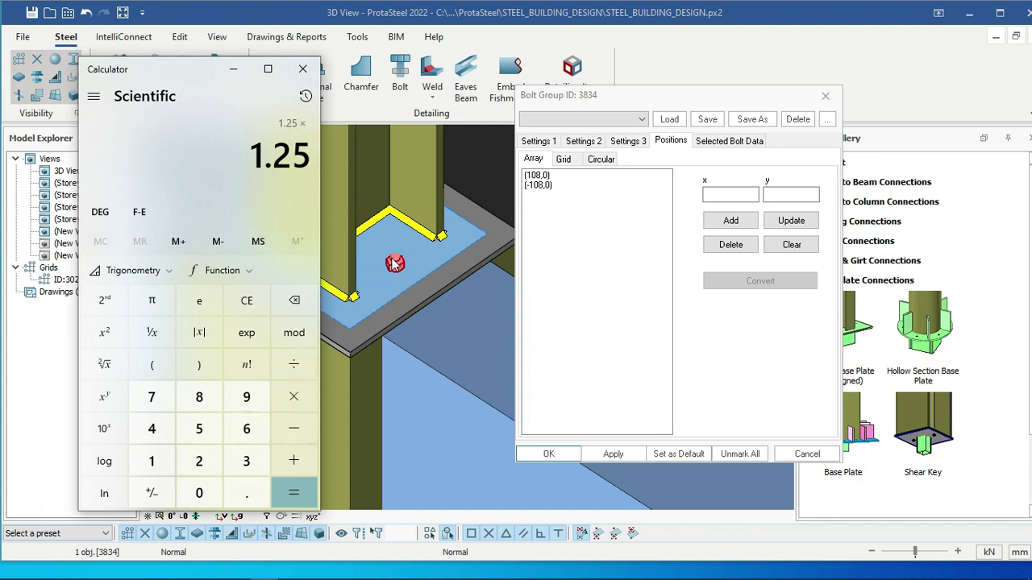
left_click(151, 461)
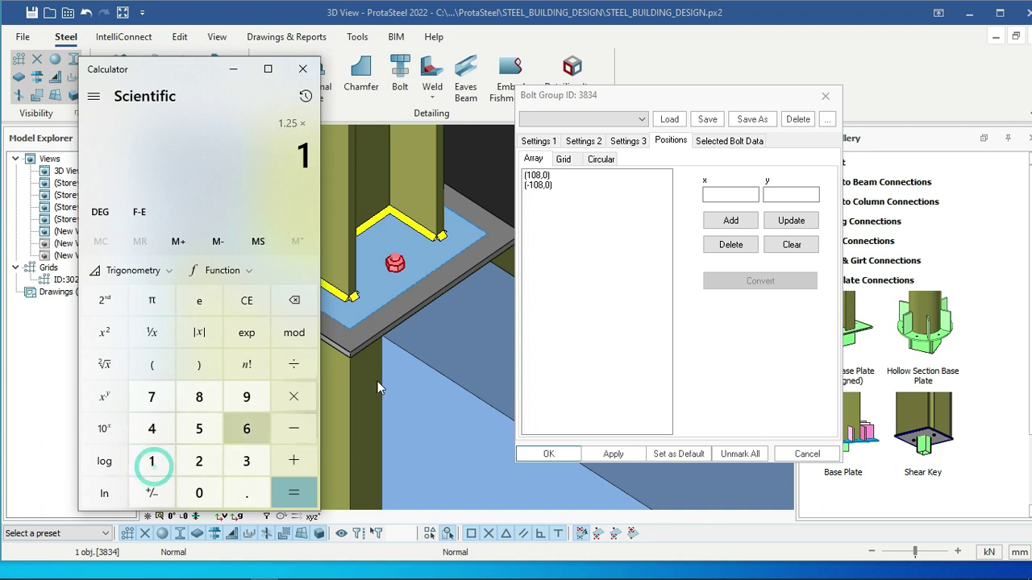
left_click(537, 141)
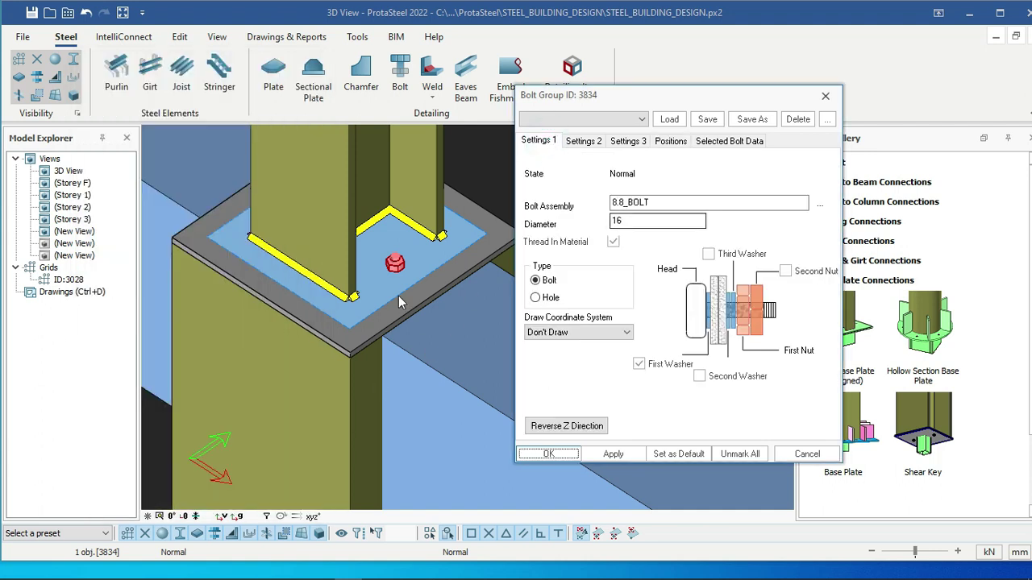
left_click(263, 569)
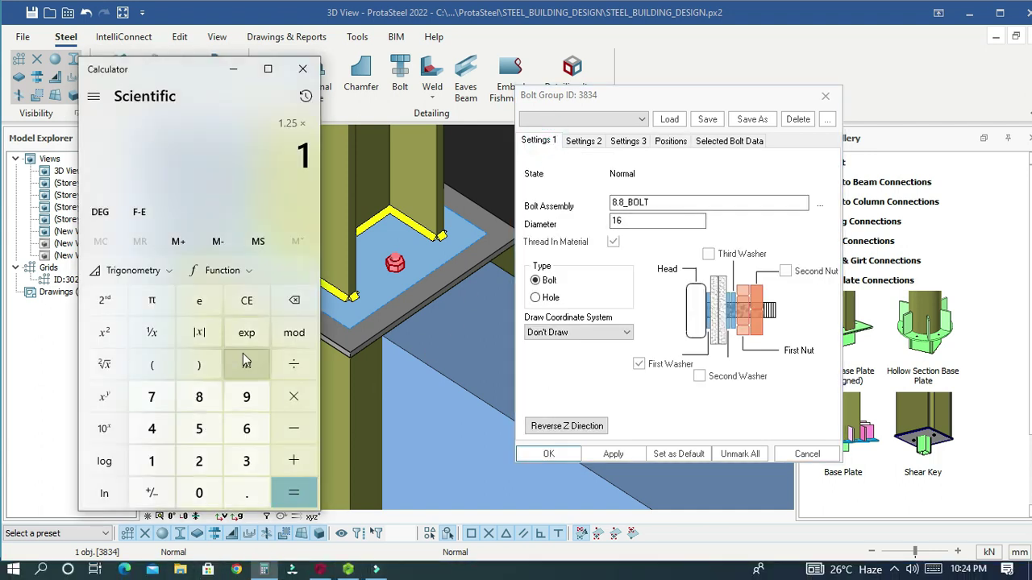
type("6")
key("Return")
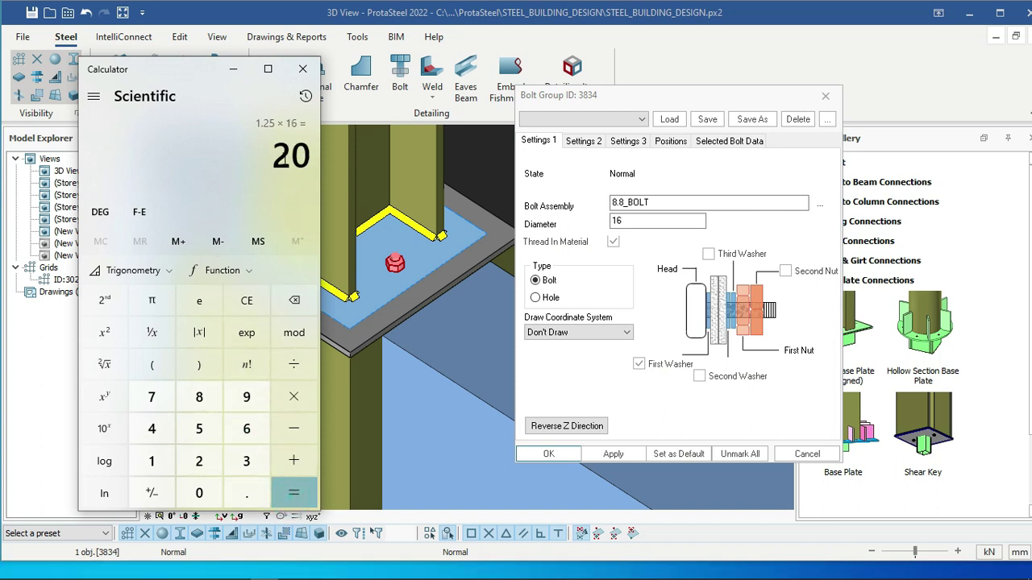
- Return to the bolt group's array positions, clear the Calculator, and examine the base plate around the bolts
left_click(677, 143)
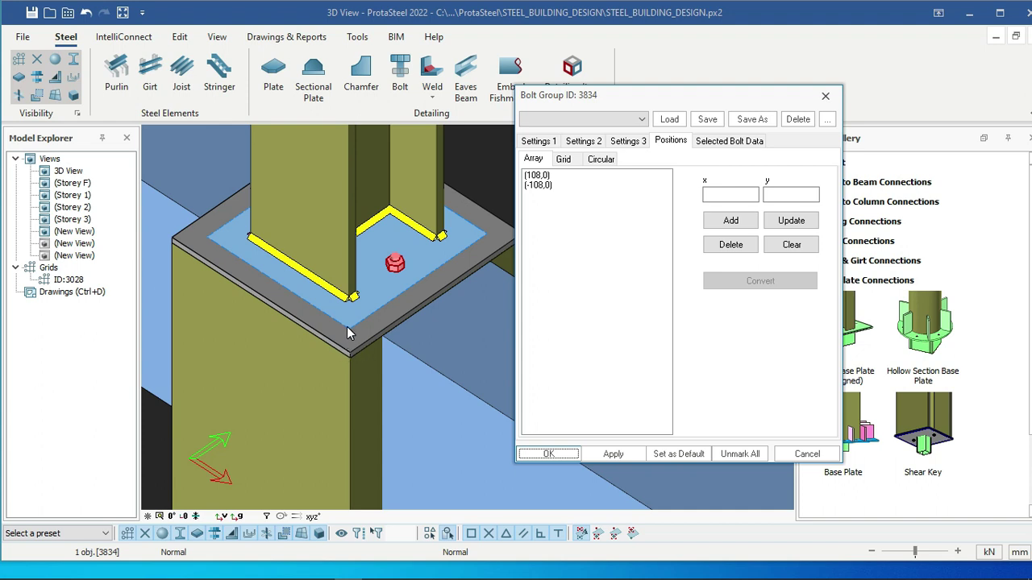
left_click(265, 568)
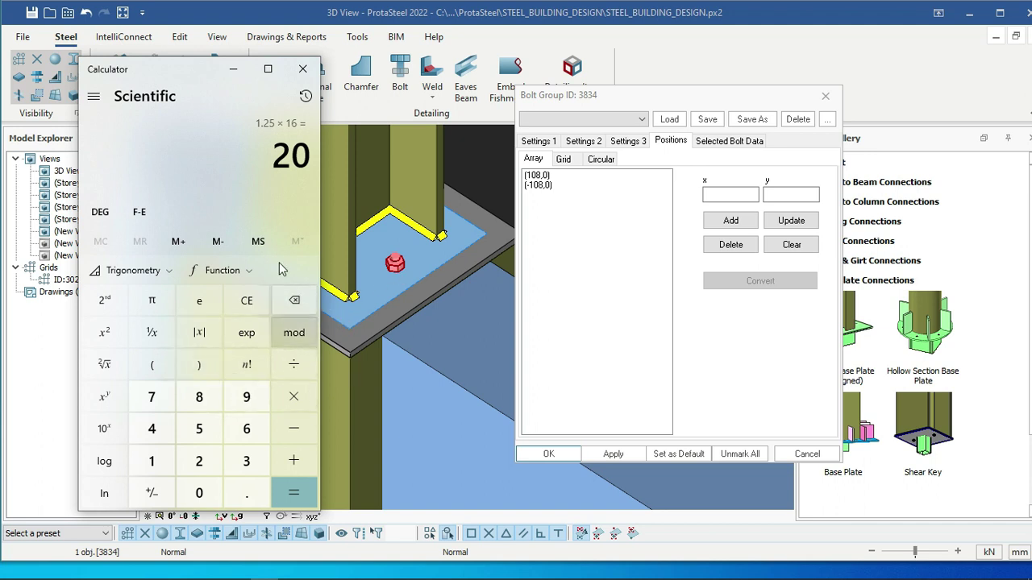
left_click_drag(197, 78, 110, 77)
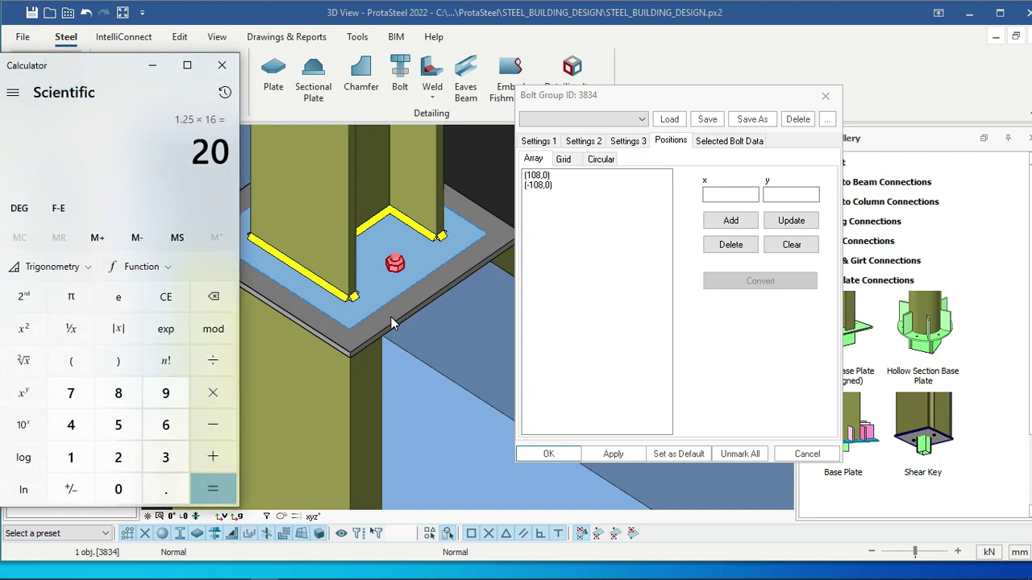
left_click_drag(94, 67, 138, 66)
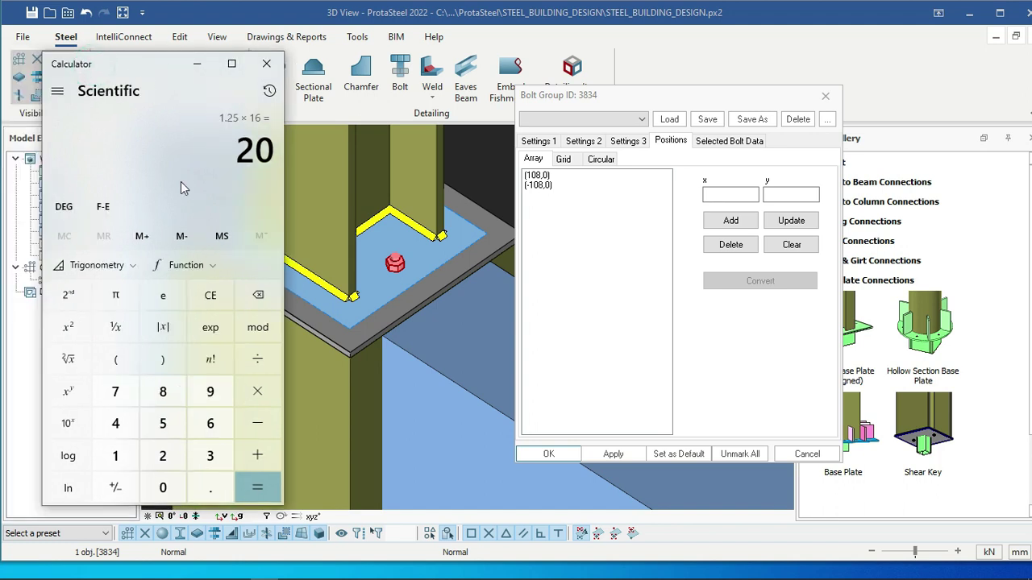
left_click(210, 295)
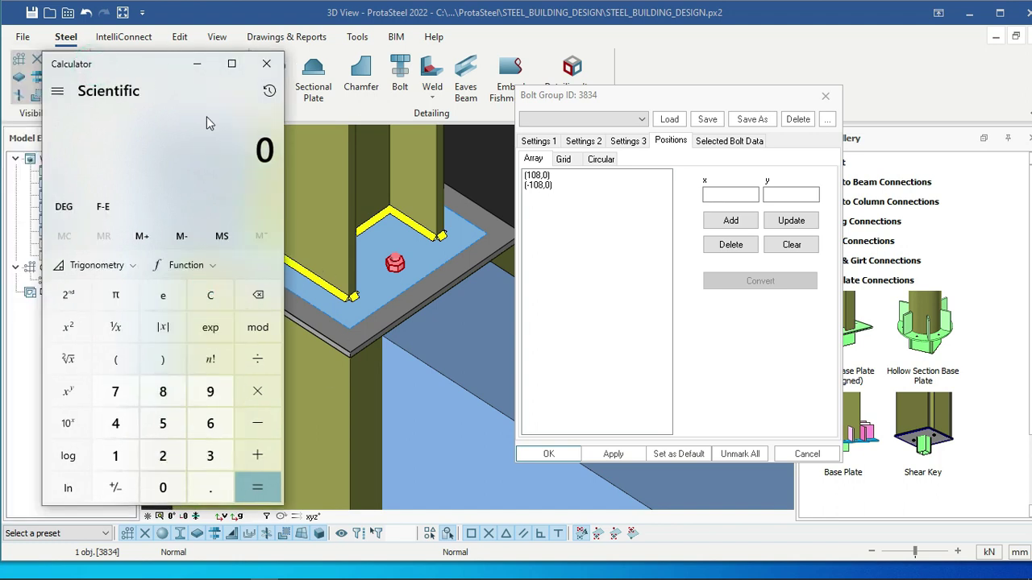
left_click_drag(141, 65, 692, 98)
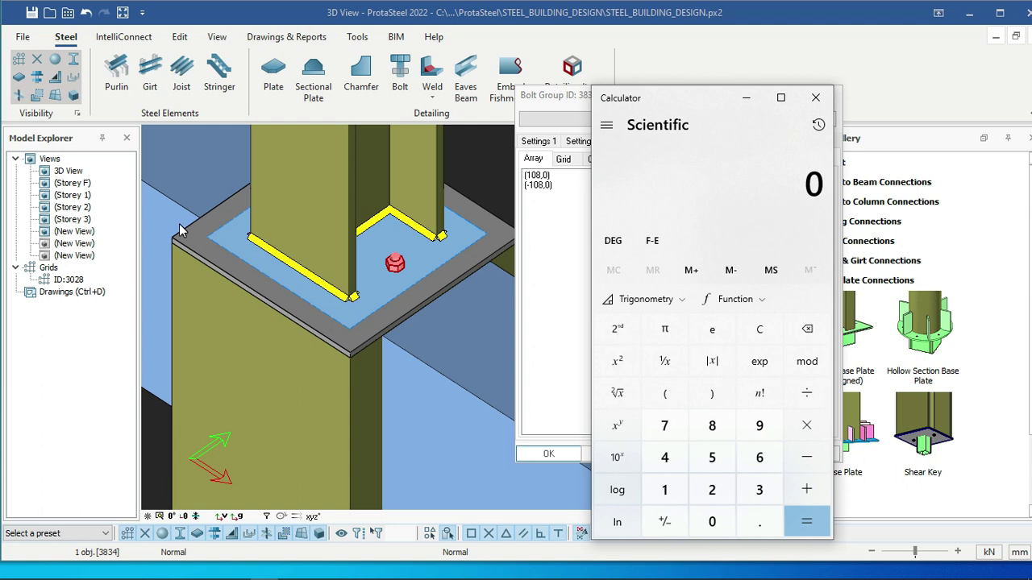
middle_click_drag(290, 300, 371, 298)
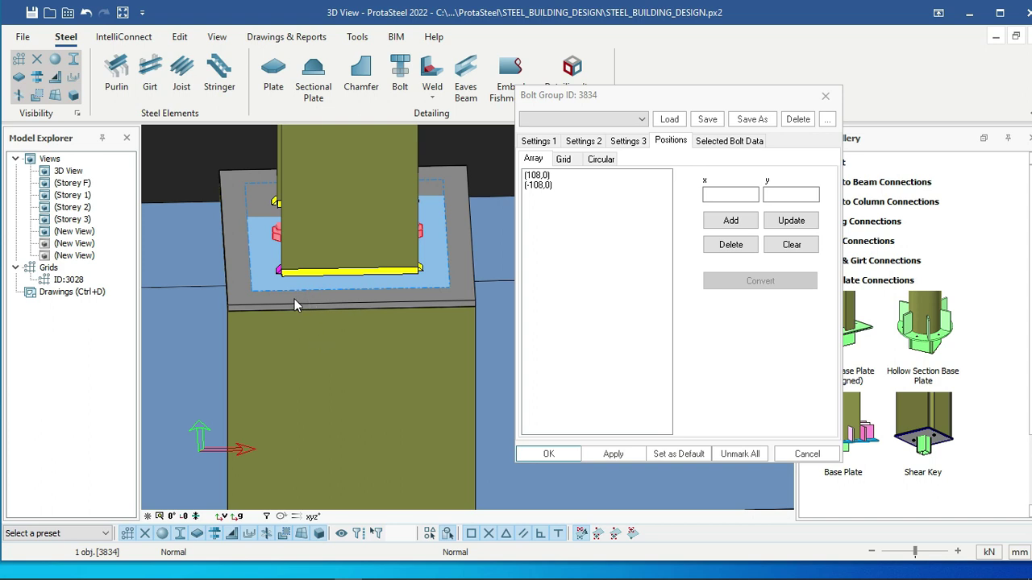
middle_click_drag(408, 283, 391, 277)
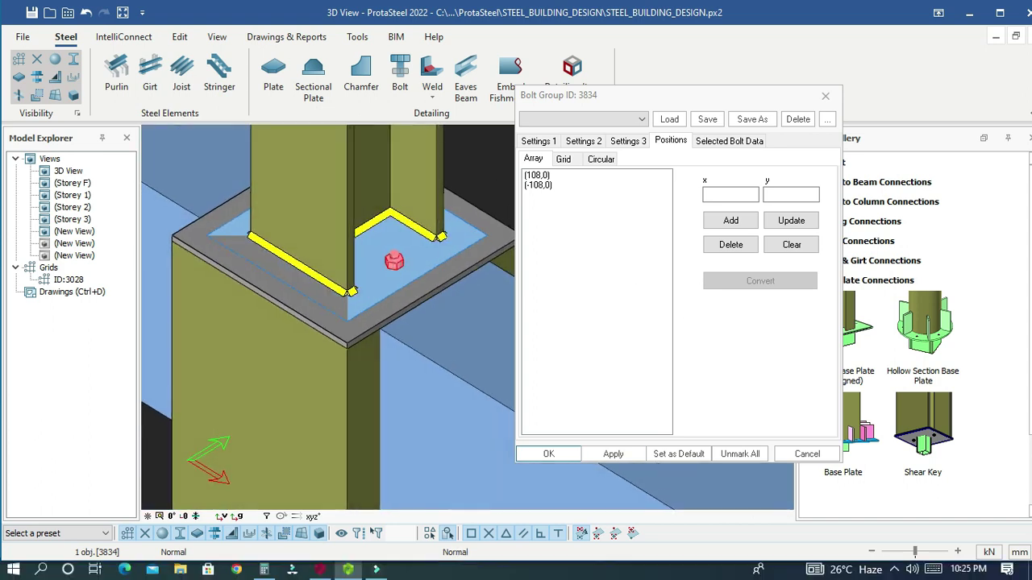
- Calculate 200 − 35 in the Calculator to get the bolt's distance from the plate centre
left_click(265, 569)
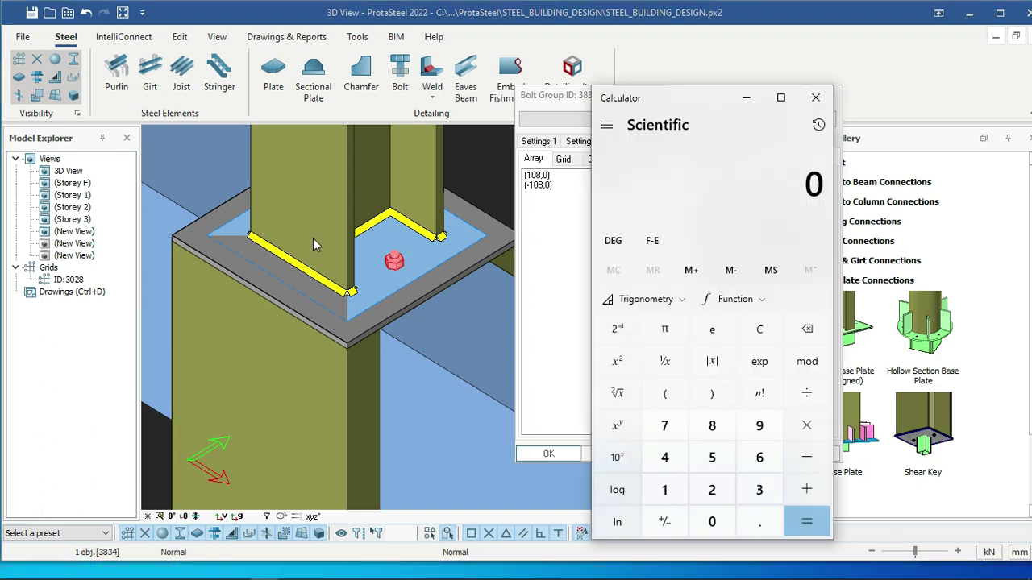
left_click_drag(698, 103, 333, 71)
left_click(346, 457)
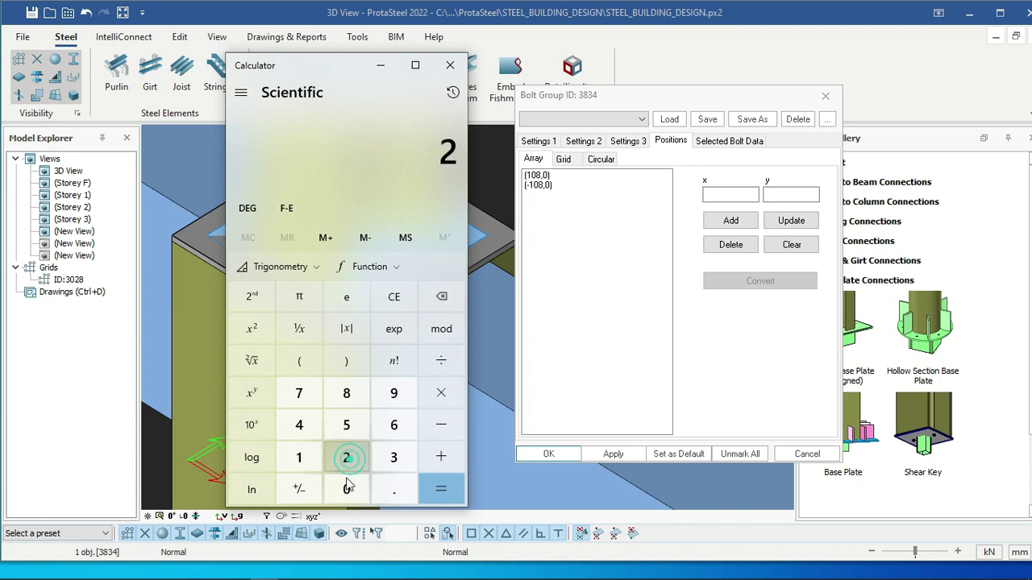
left_click(346, 489)
left_click(346, 489)
left_click(439, 427)
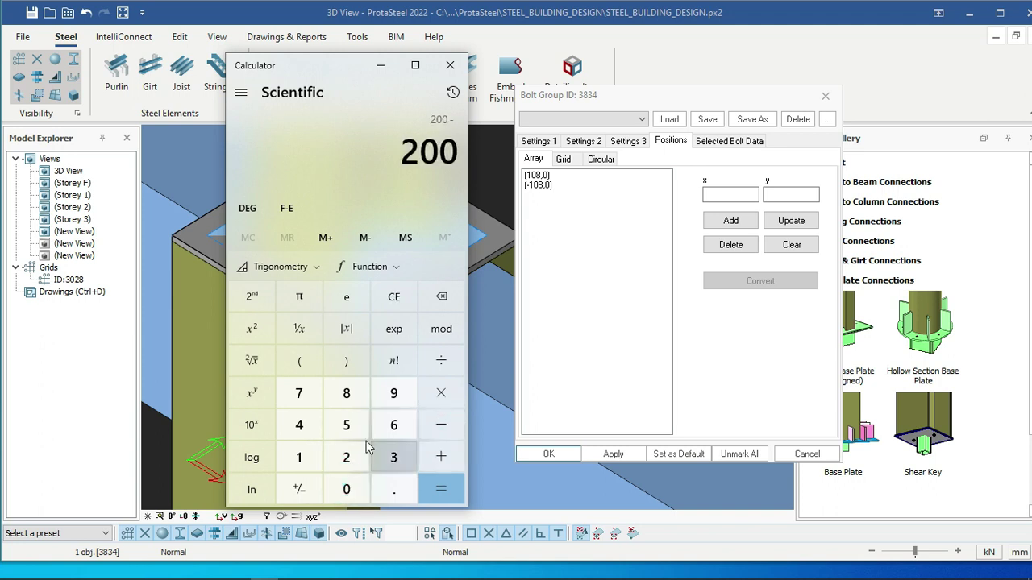
left_click(392, 460)
left_click(360, 489)
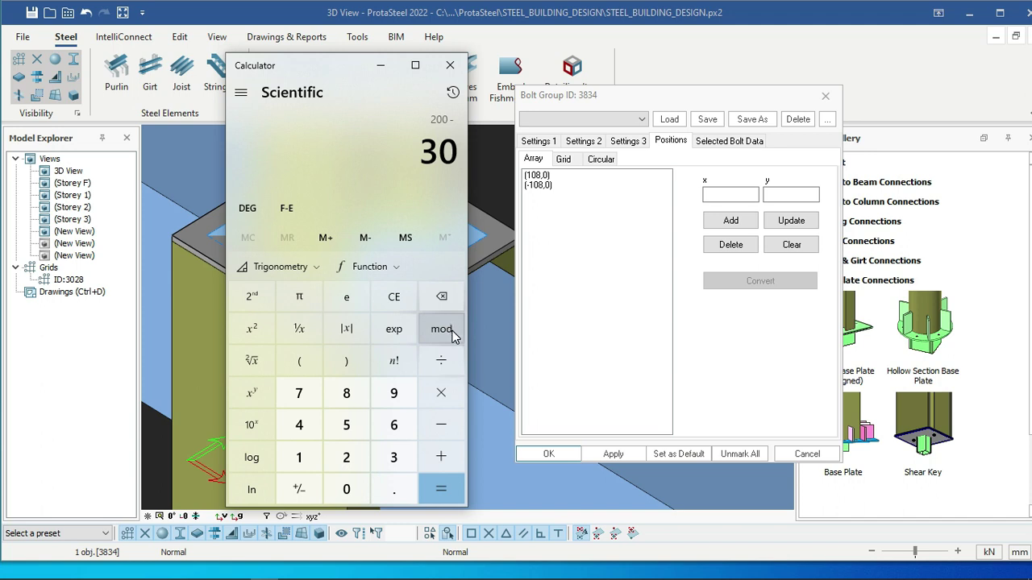
left_click(441, 295)
left_click(347, 425)
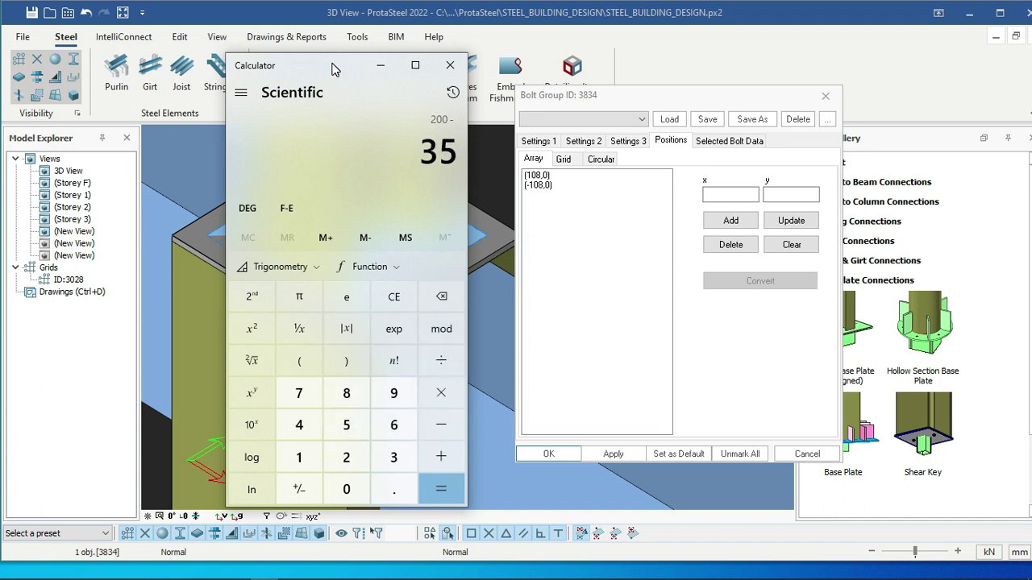
left_click_drag(331, 66, 596, 80)
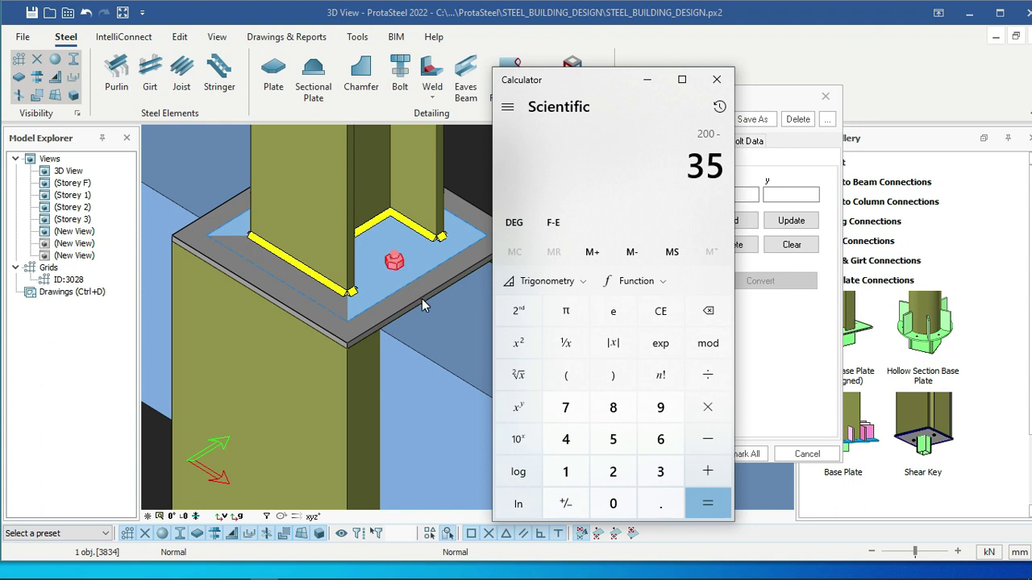
left_click_drag(587, 90, 352, 79)
left_click(472, 493)
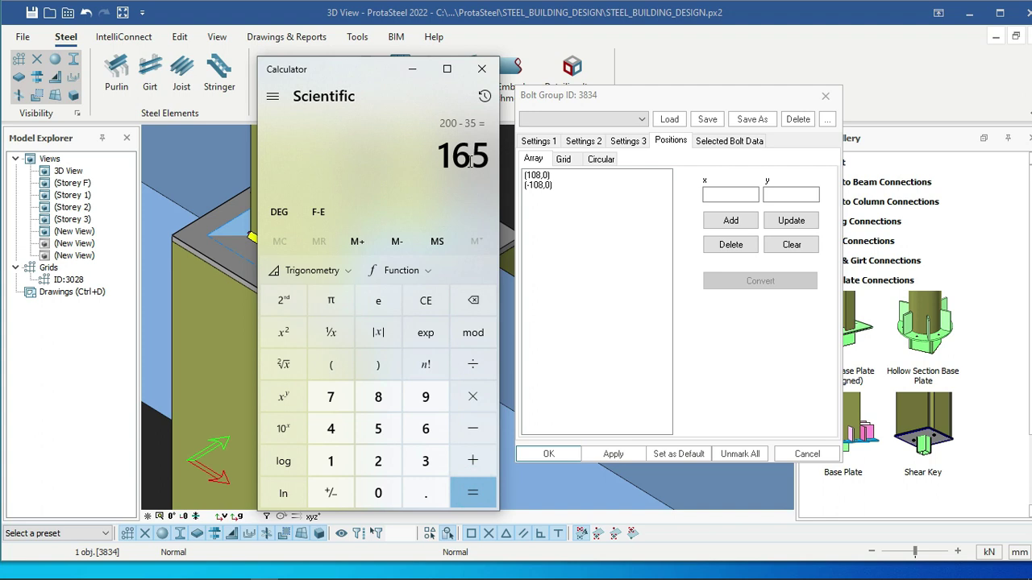
- Set the x coordinate of the first bolt position in the array to 165 and apply the change
left_click(424, 76)
left_click(540, 176)
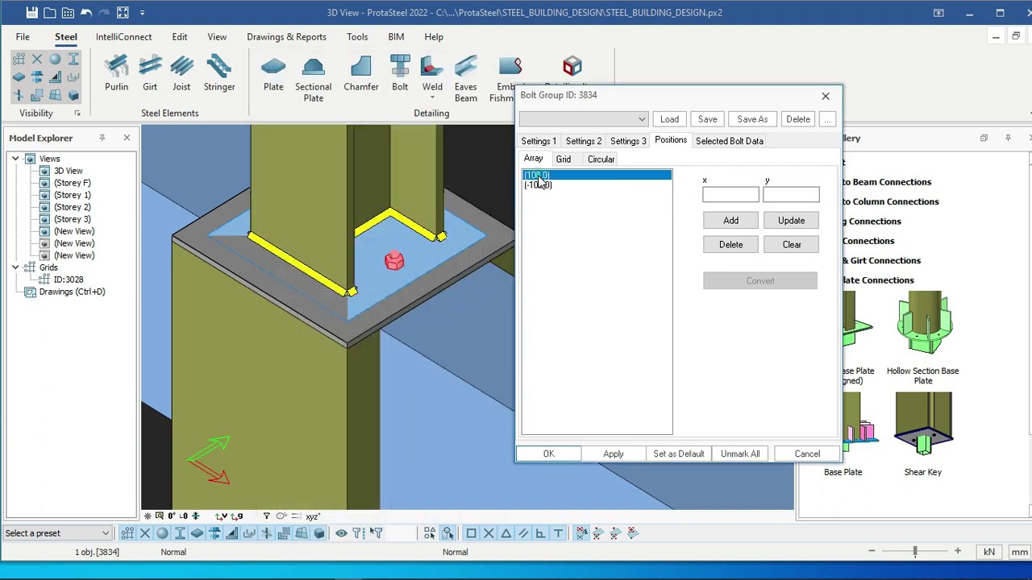
double_click(720, 195)
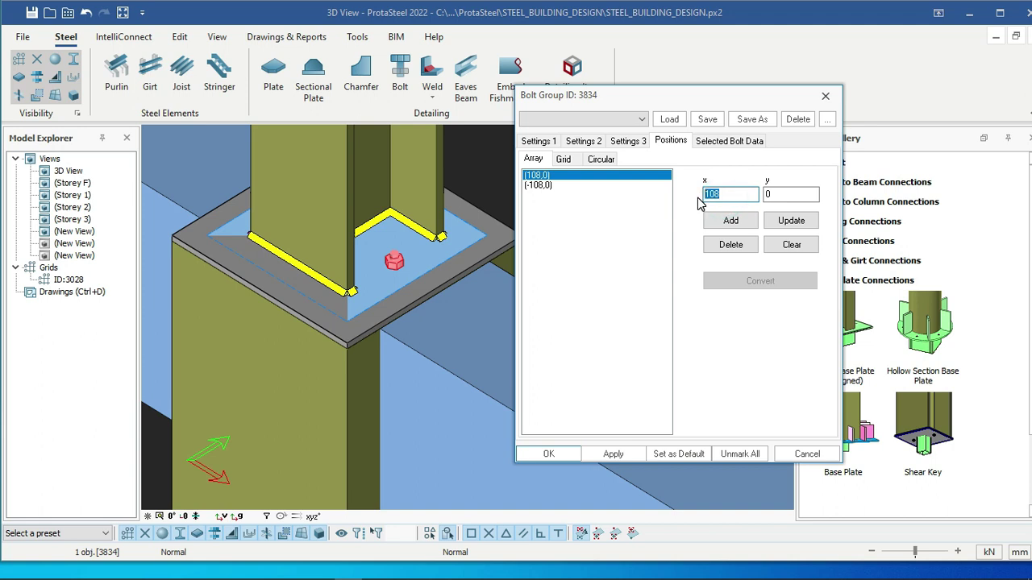
type("165")
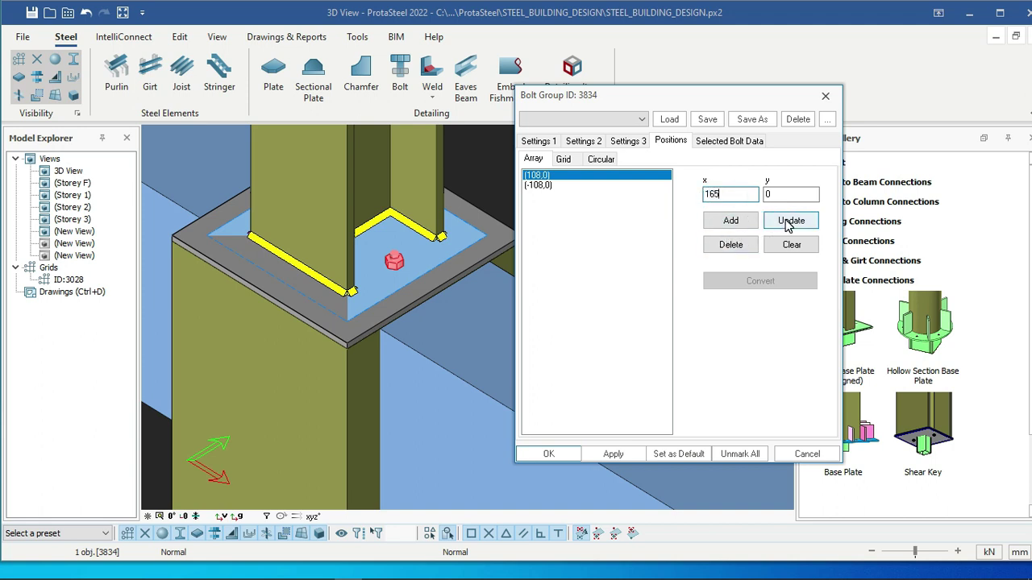
left_click(787, 221)
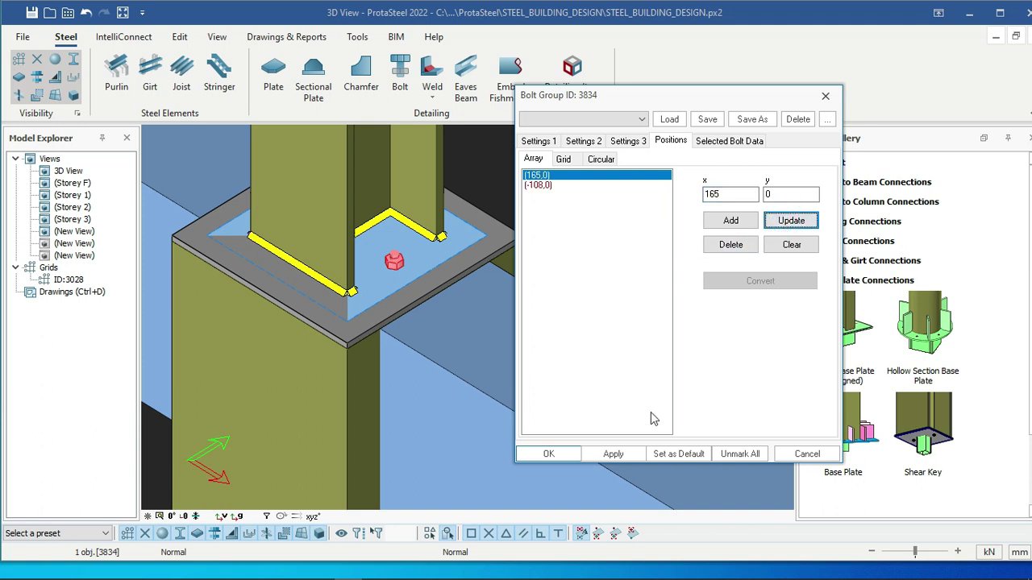
left_click(626, 456)
- Examine the moved bolt on the base plate and match both array positions to their bolts in the model
scroll(420, 277, "up", 3)
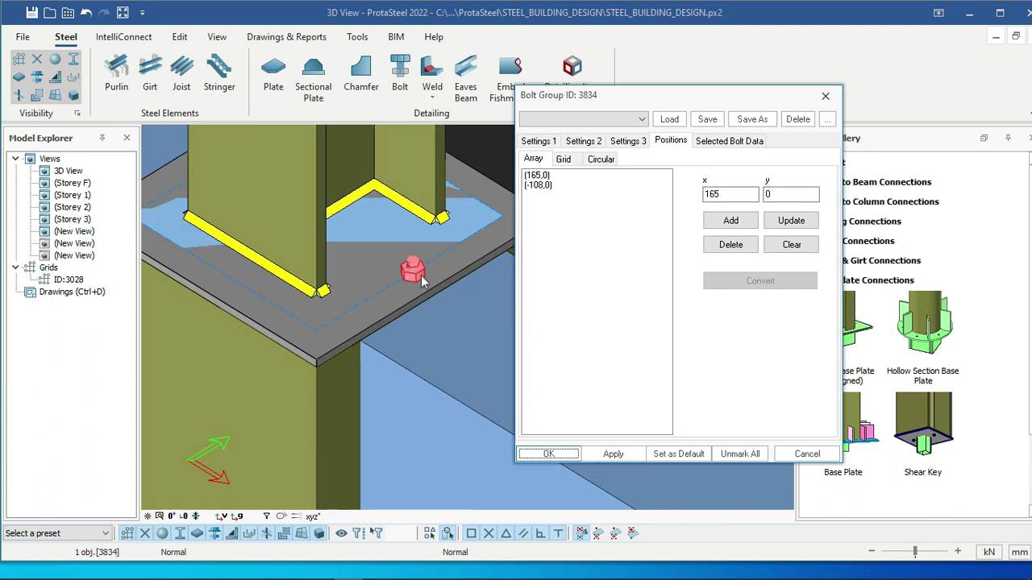
middle_click_drag(346, 302, 446, 258)
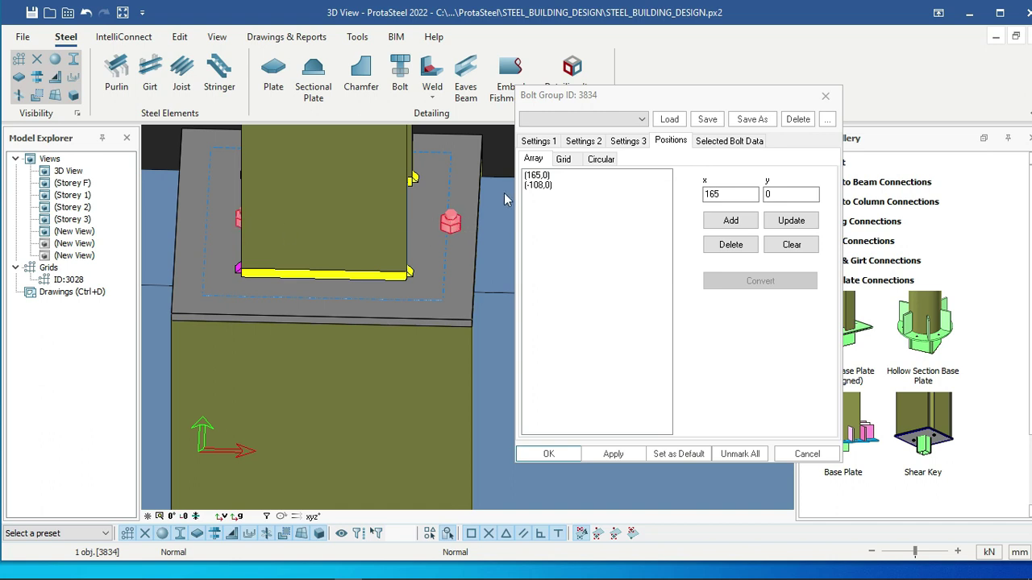
left_click(547, 176)
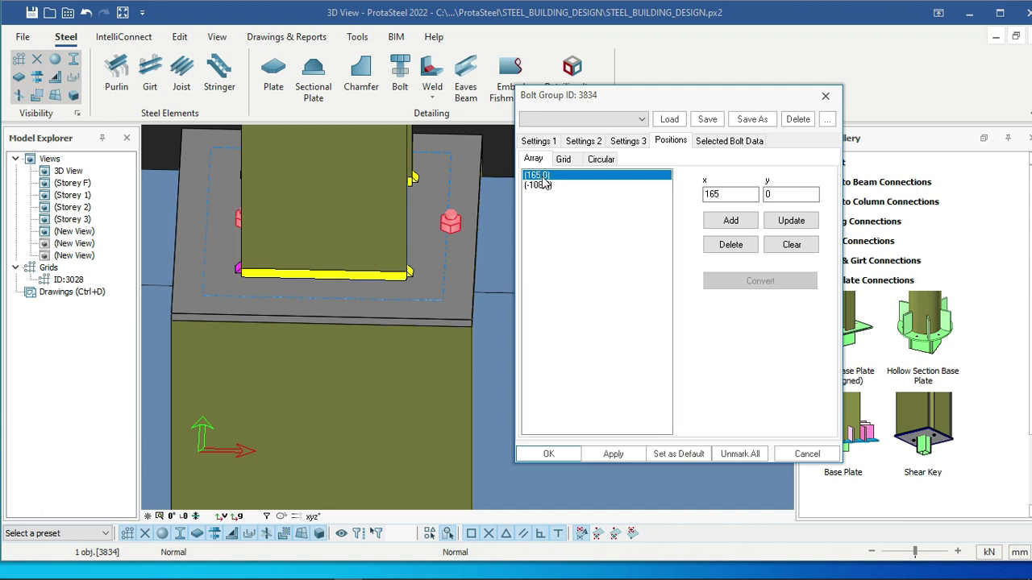
left_click(538, 186)
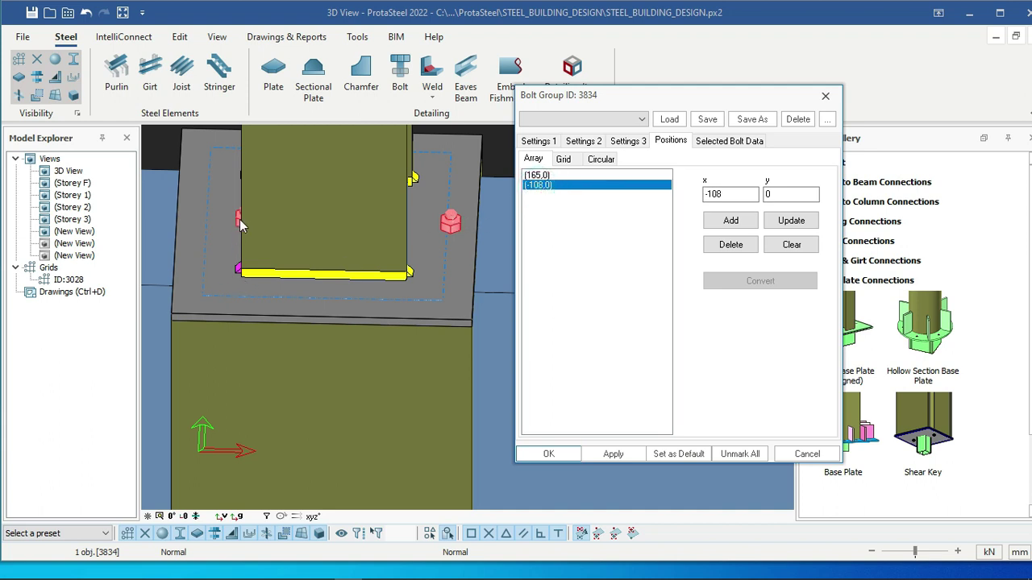
left_click(538, 176)
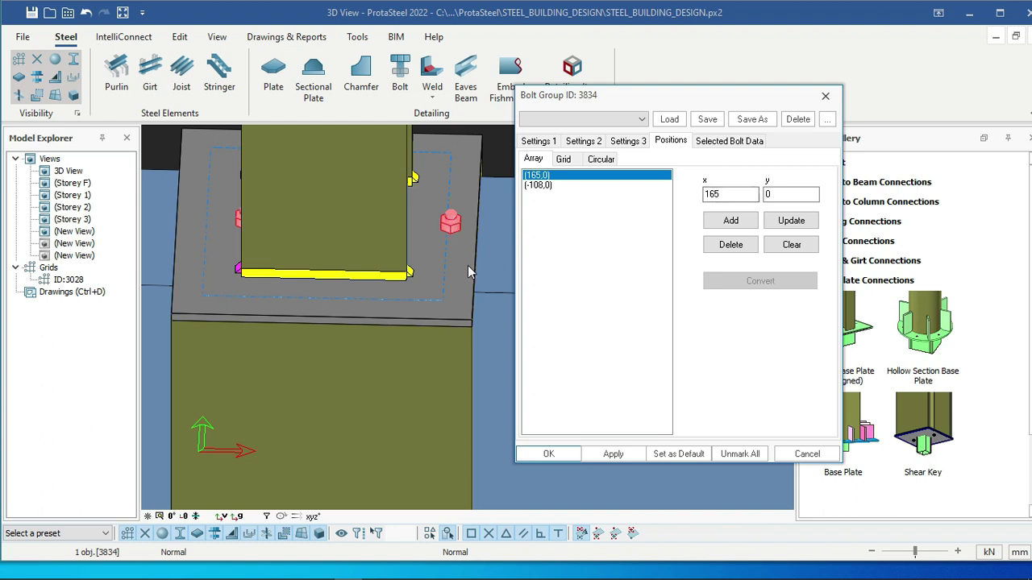
scroll(400, 260, "down", 3)
scroll(452, 254, "up", 2)
middle_click_drag(451, 254, 405, 269)
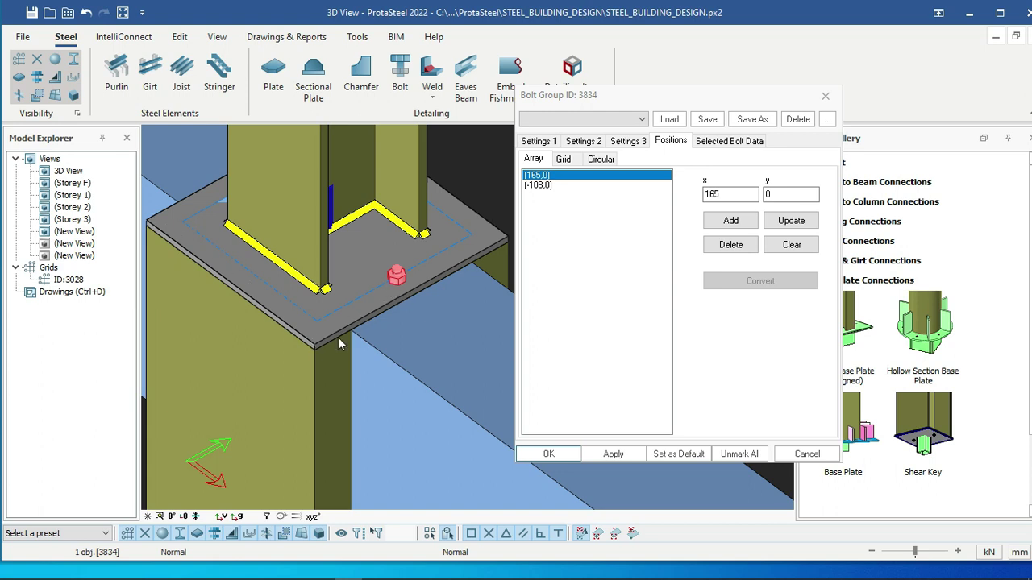
- Set the first bolt position's y coordinate to 165, apply it, and check the bolt at the plate's corner
left_click_drag(775, 194, 761, 198)
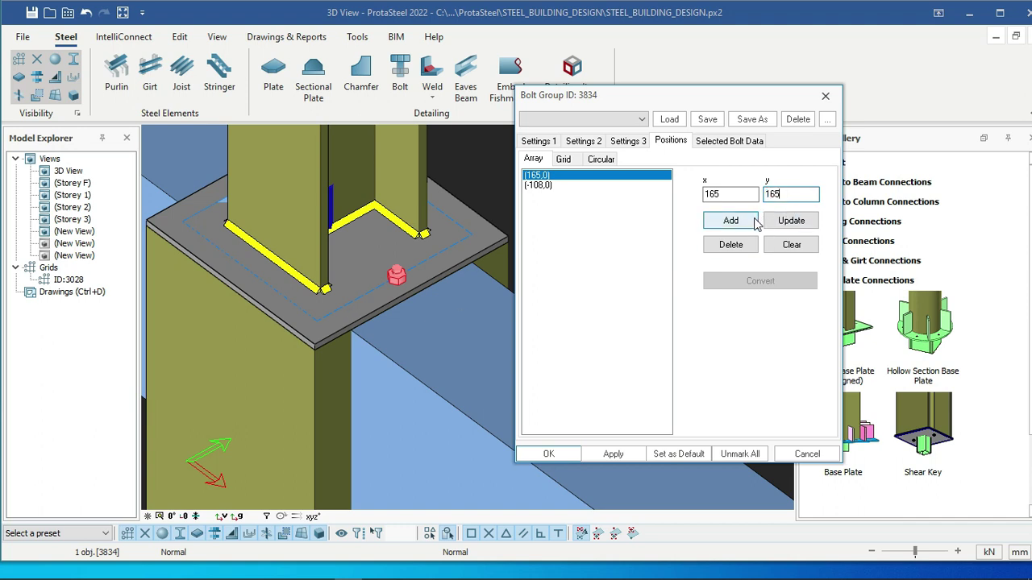
left_click(782, 225)
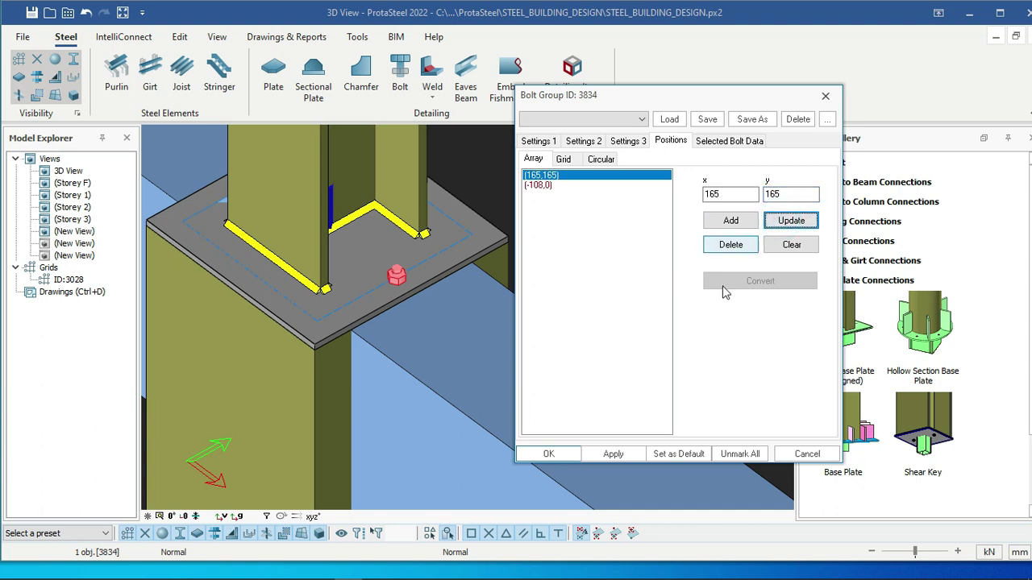
left_click(613, 454)
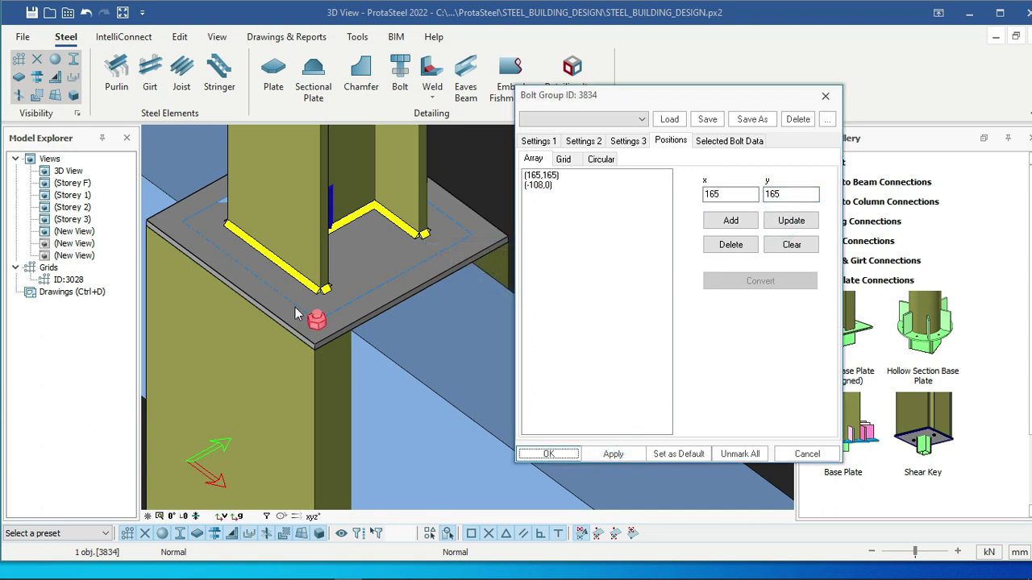
scroll(319, 324, "up", 2)
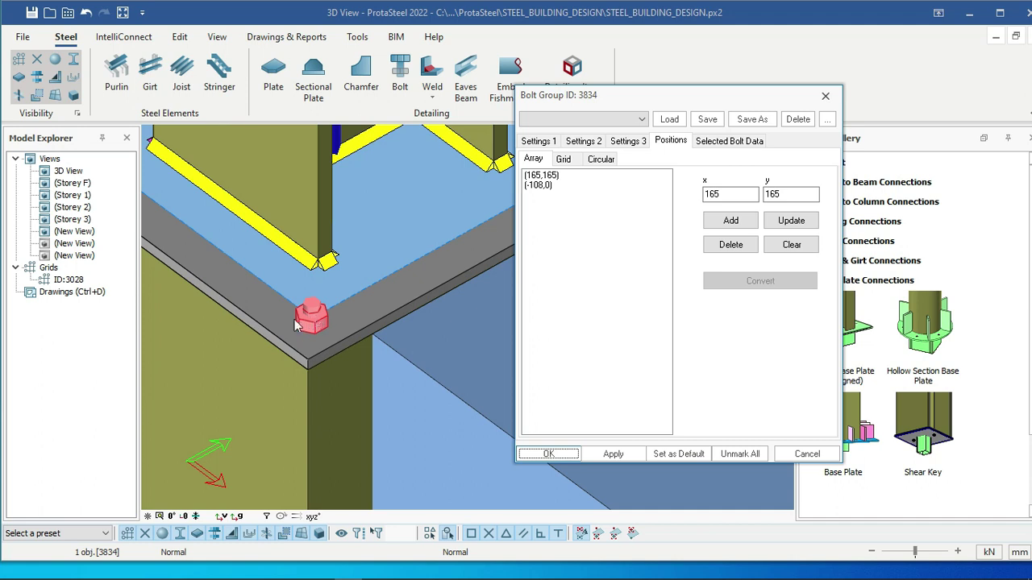
scroll(314, 316, "down", 1)
scroll(317, 320, "down", 1)
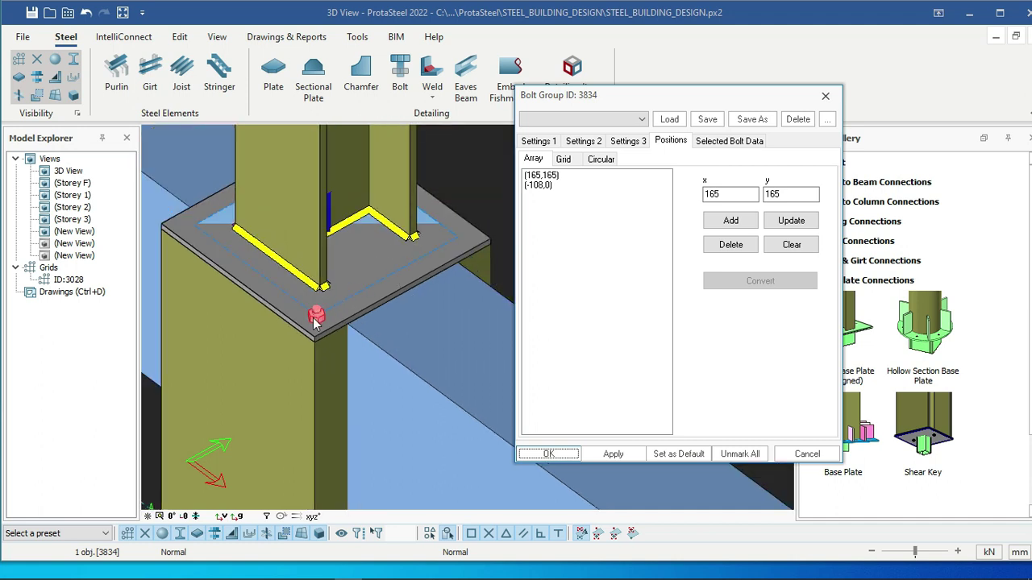
scroll(309, 327, "down", 1)
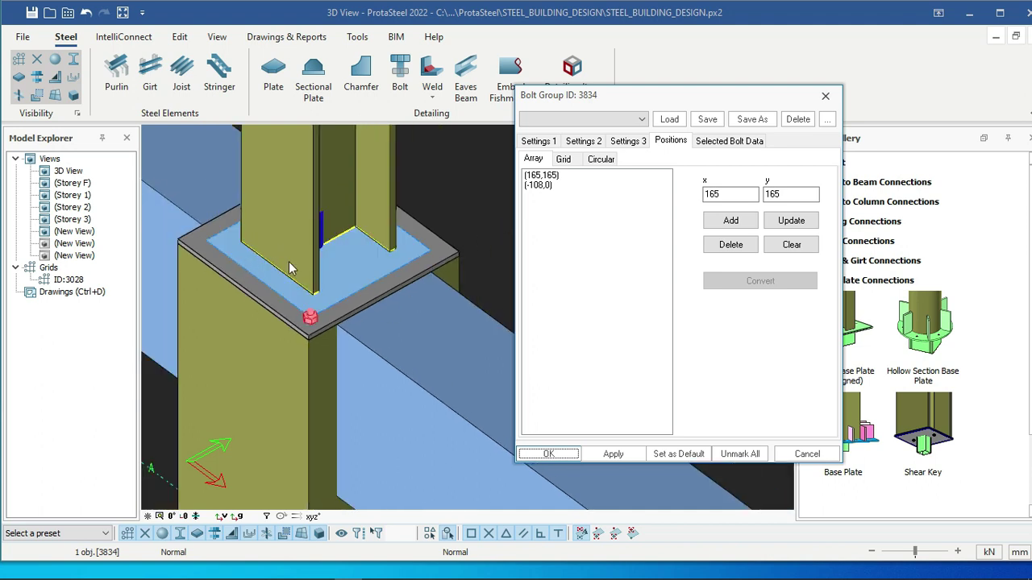
- Delete the bolt position (-108,0) from the array and apply the change to the base plate's bolt group
scroll(348, 276, "down", 1)
scroll(292, 282, "up", 1)
scroll(291, 281, "down", 1)
middle_click_drag(262, 283, 278, 258)
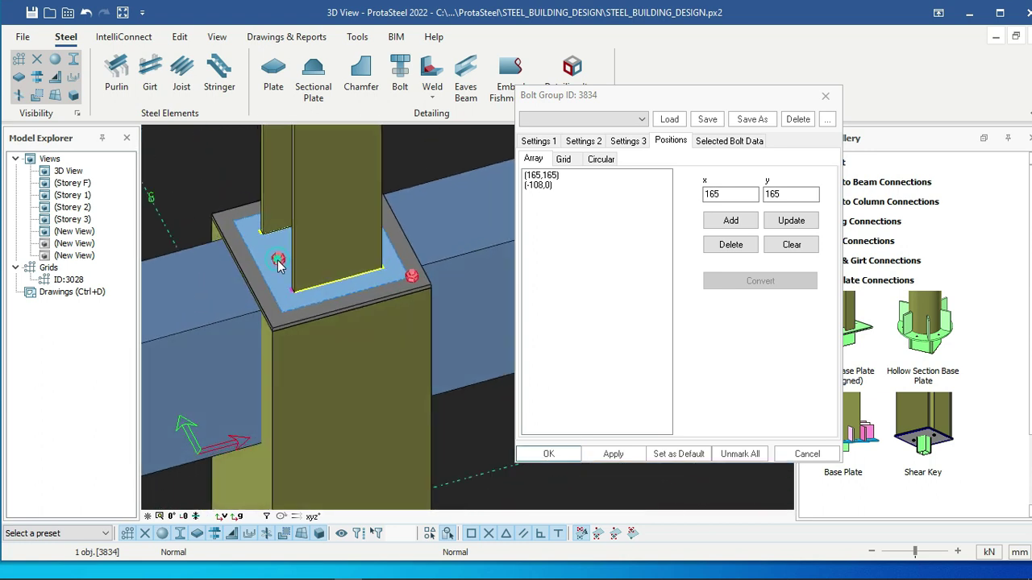
left_click(537, 185)
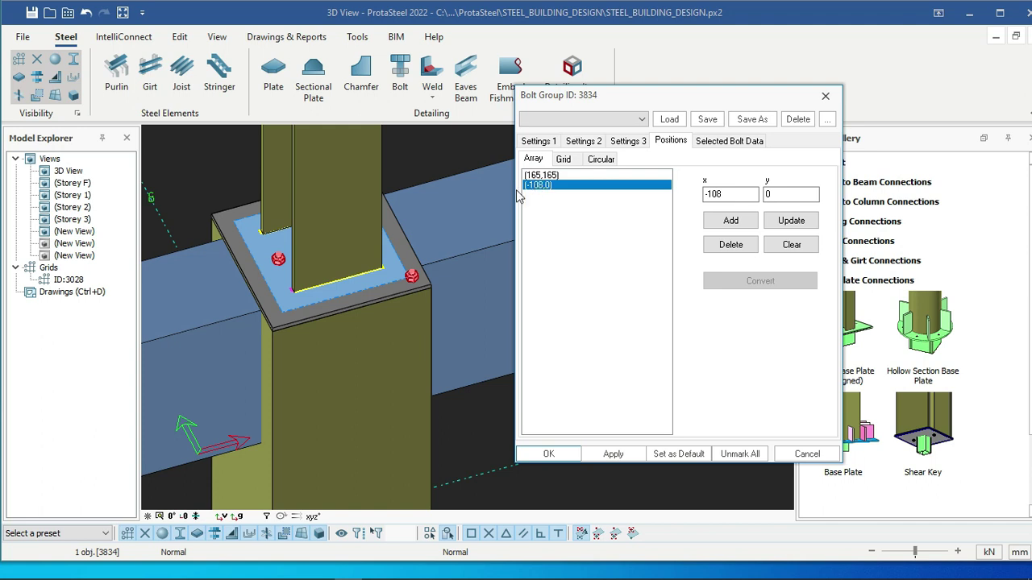
left_click(736, 246)
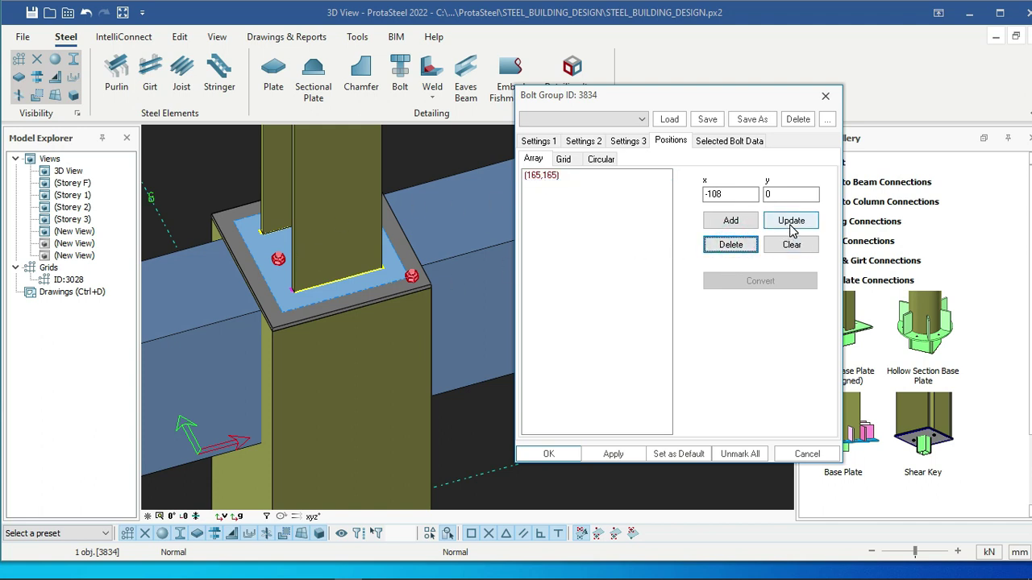
left_click(792, 223)
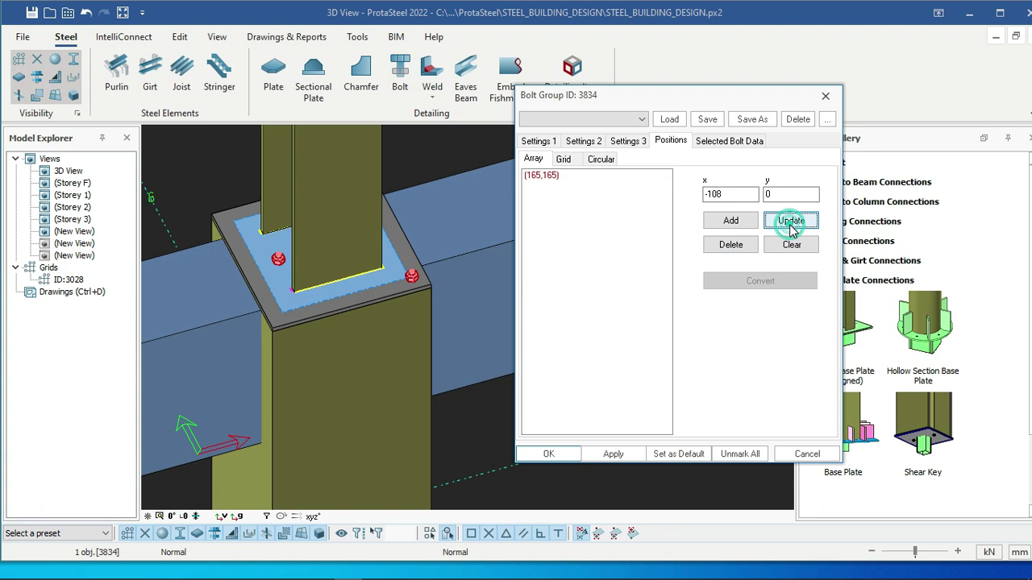
left_click(617, 454)
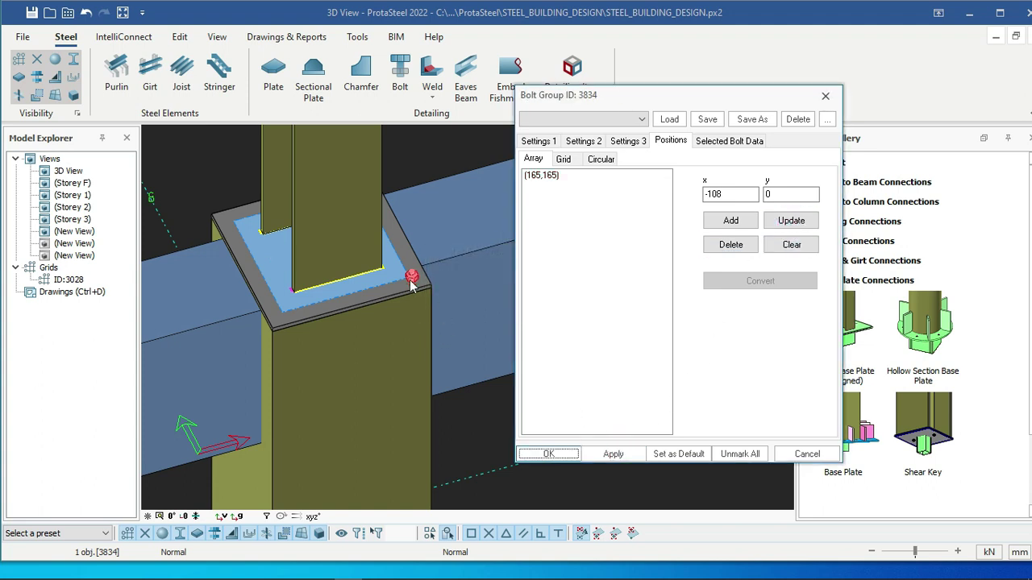
- Add a second bolt position to the array, set it to (165,-165), and apply the change
scroll(412, 291, "up", 3)
scroll(329, 272, "down", 2)
middle_click_drag(375, 275, 278, 315)
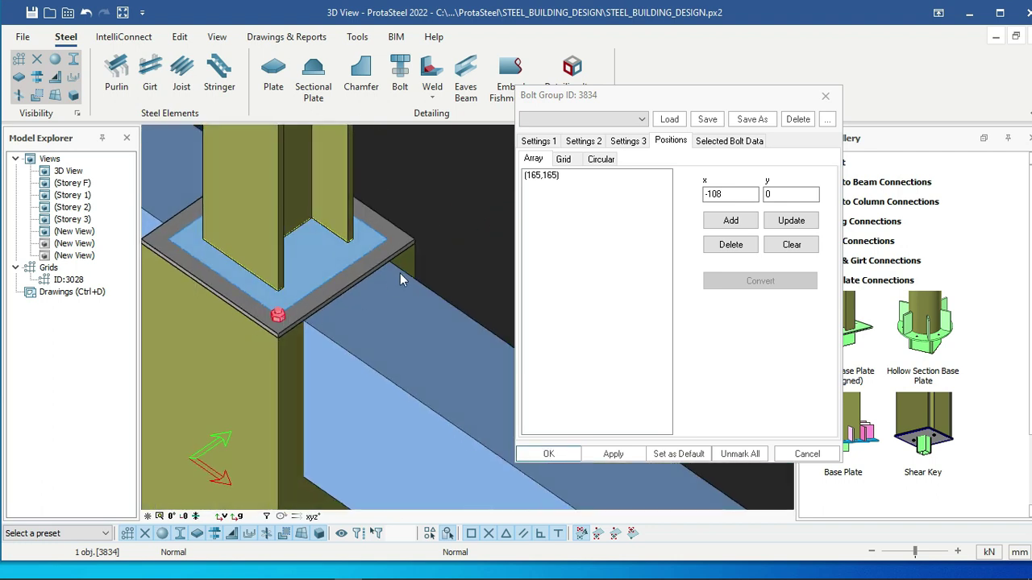
middle_click_drag(227, 237, 289, 253)
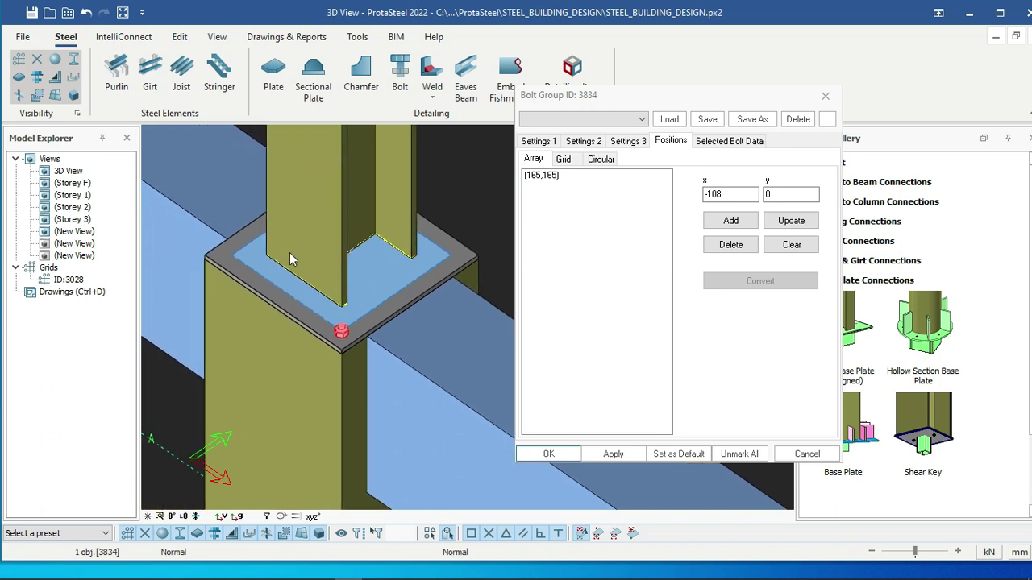
left_click(547, 177)
left_click(729, 225)
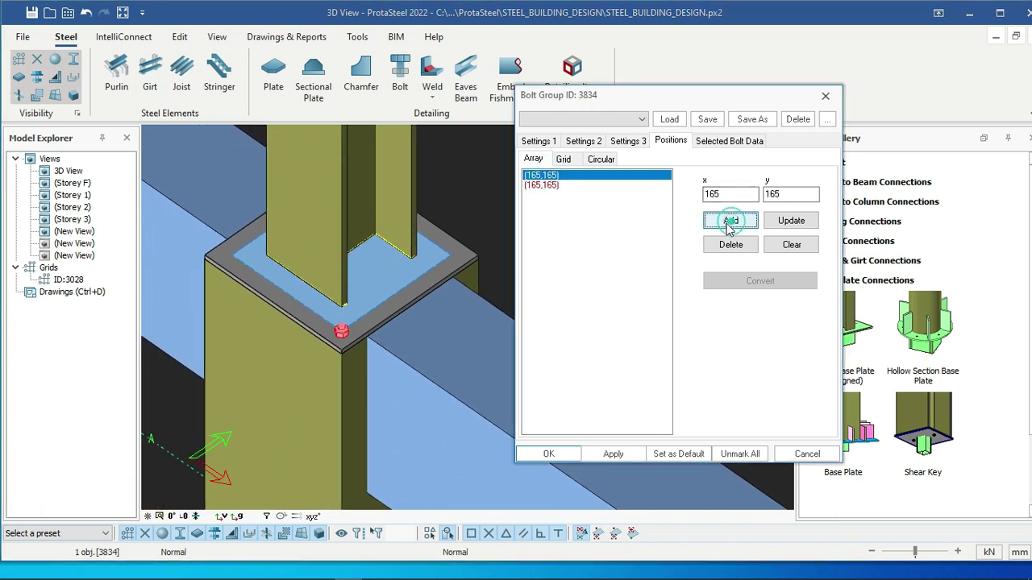
left_click(551, 186)
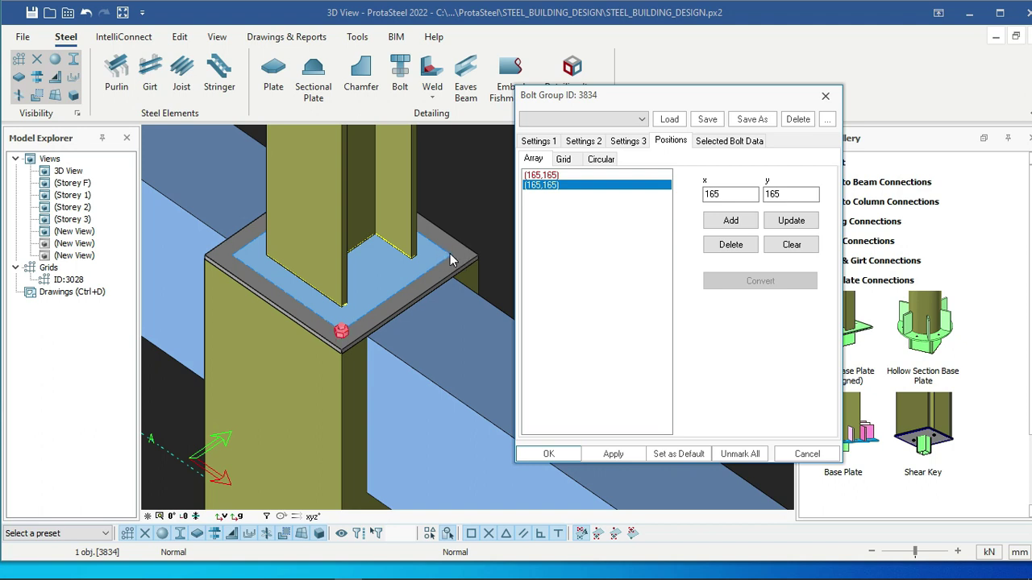
left_click(709, 197)
left_click(767, 193)
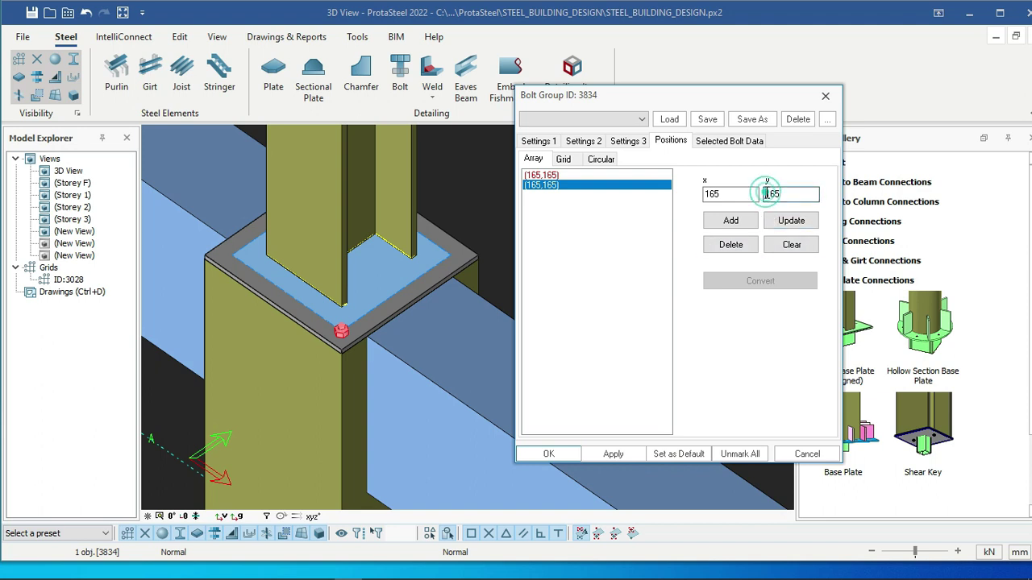
type("-")
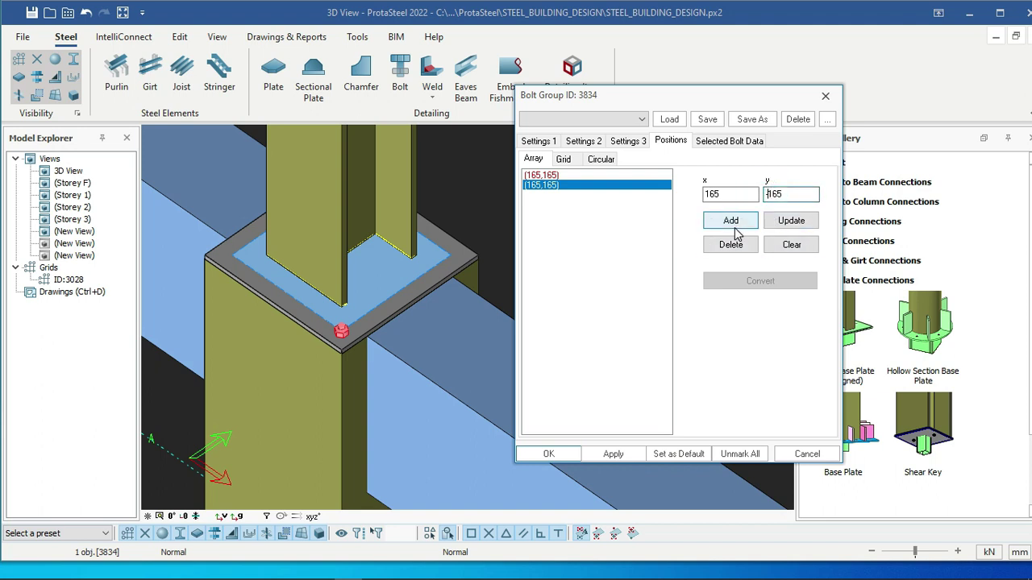
left_click(783, 224)
left_click(613, 453)
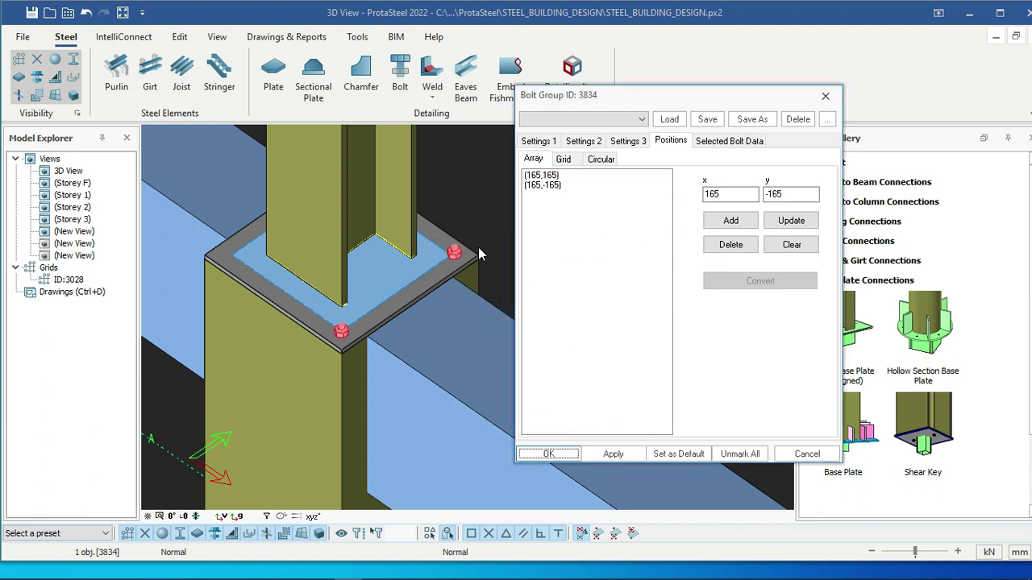
- Add a third bolt position to the array, set it to (-165,165), and apply the change
scroll(429, 264, "up", 1)
left_click(553, 186)
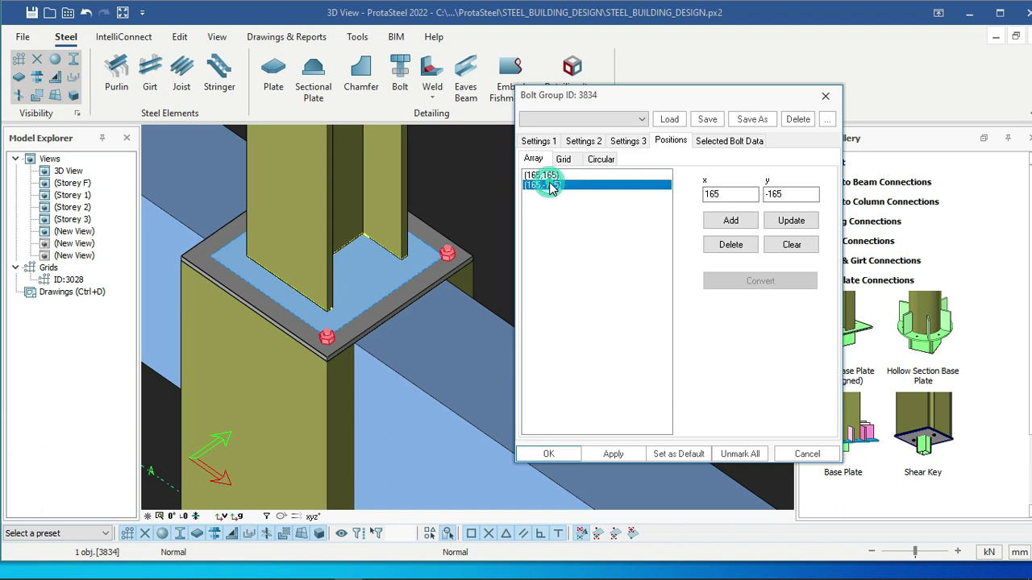
left_click(732, 222)
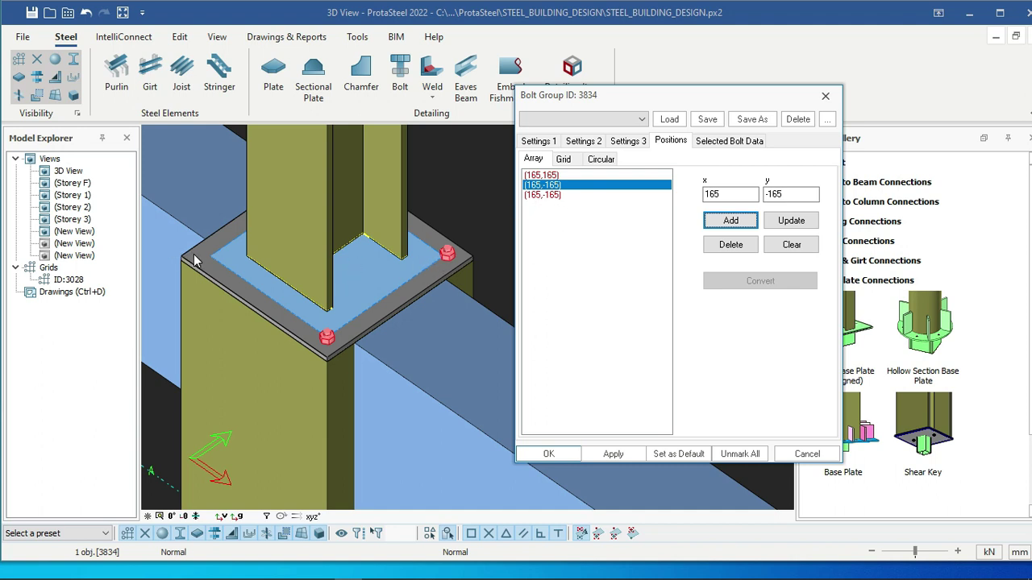
left_click(612, 195)
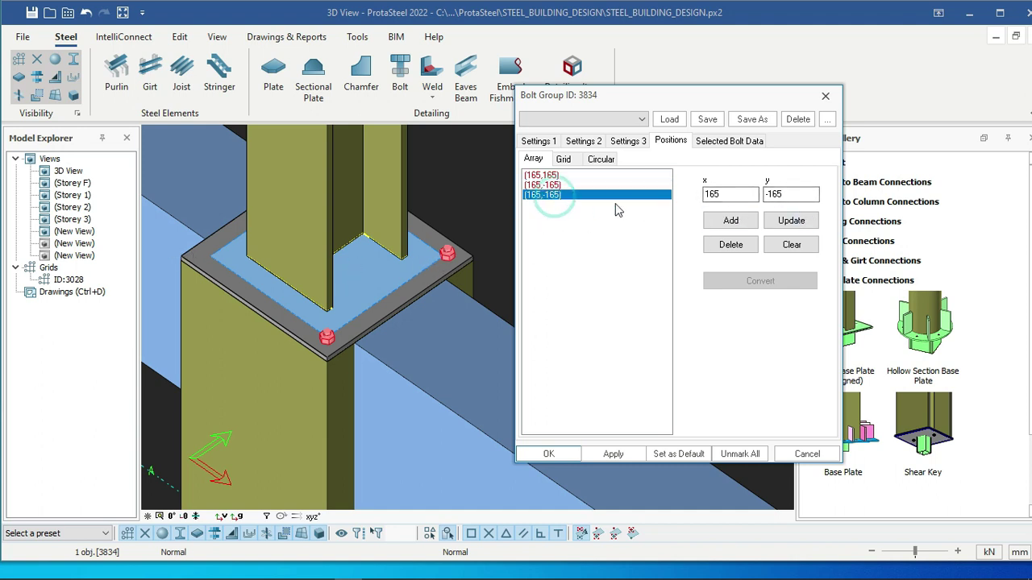
left_click(773, 198)
left_click(705, 195)
type("-")
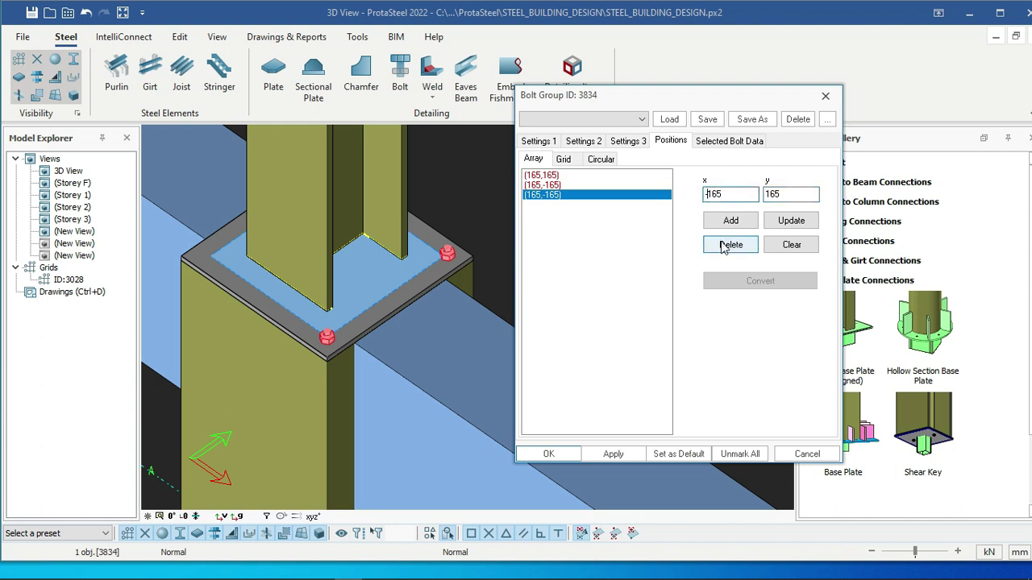
left_click(785, 222)
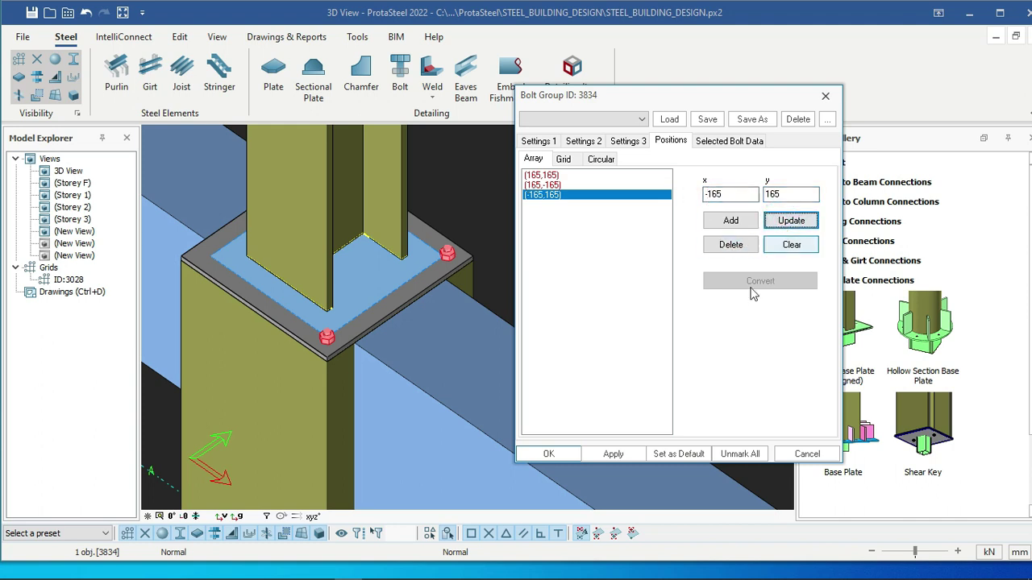
left_click(613, 453)
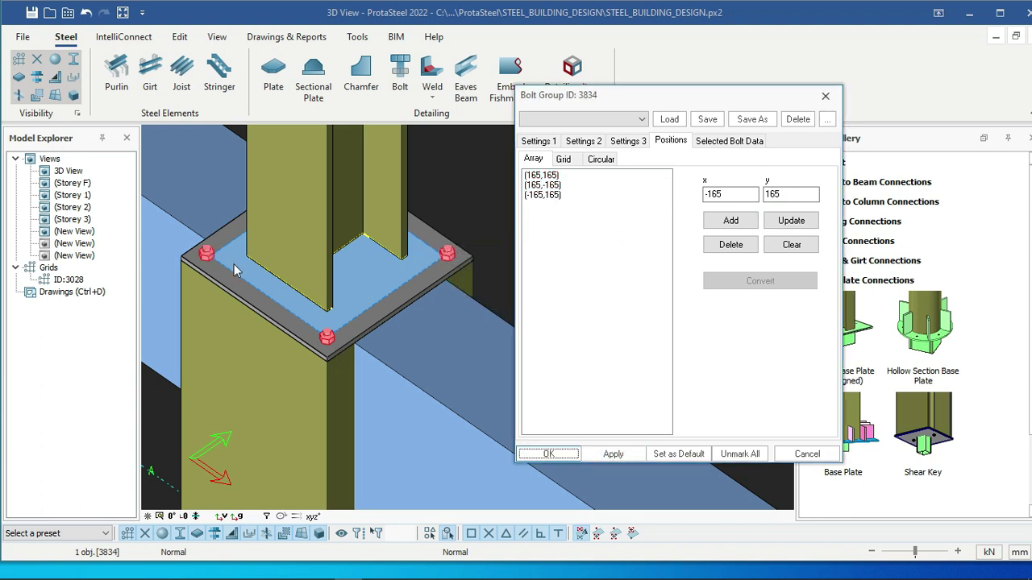
- Add a fourth bolt position at (-165,-165), apply it, and accept the bolt group settings
scroll(287, 295, "down", 2)
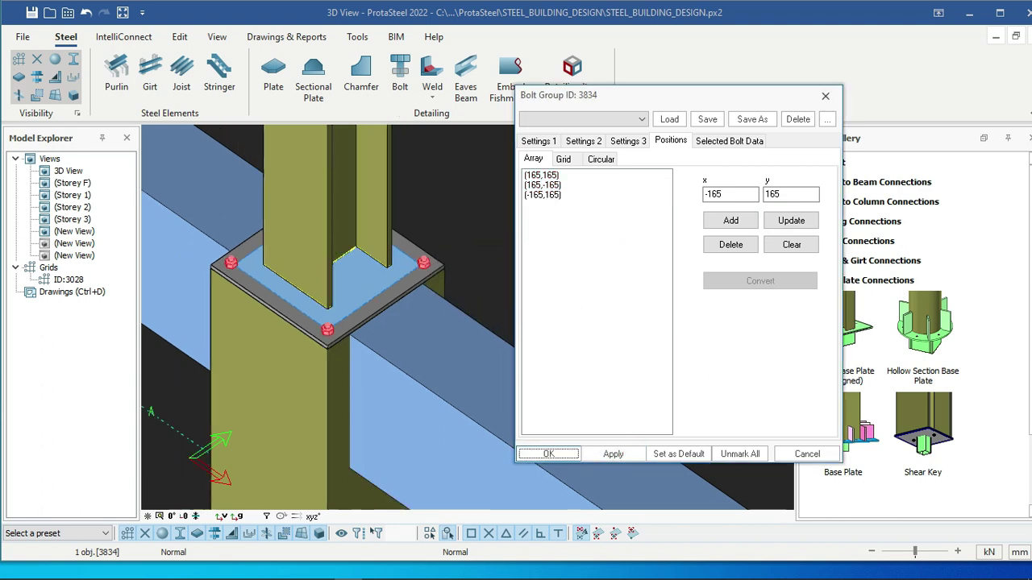
scroll(246, 275, "up", 3)
middle_click_drag(246, 276, 283, 207)
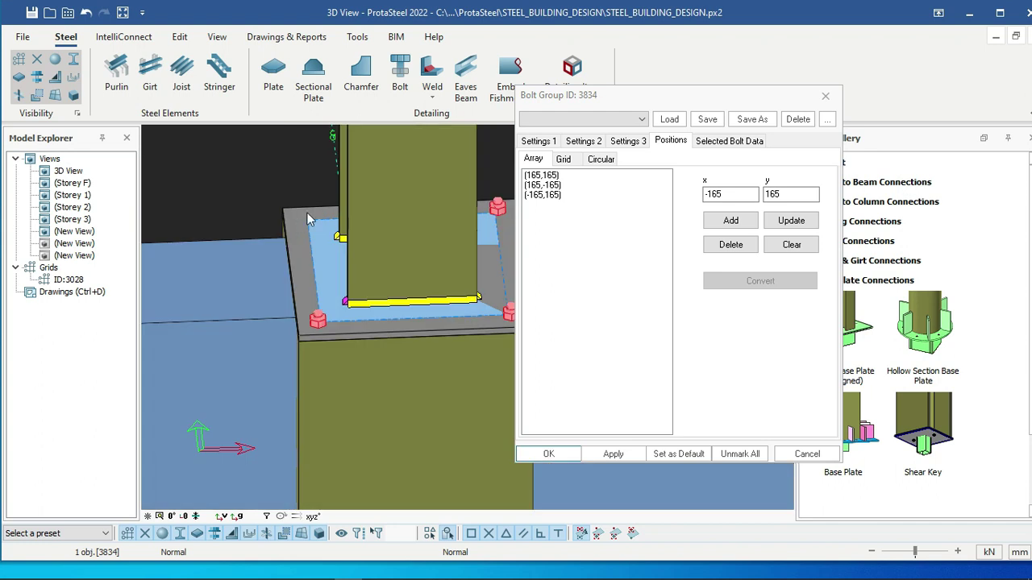
left_click(774, 197)
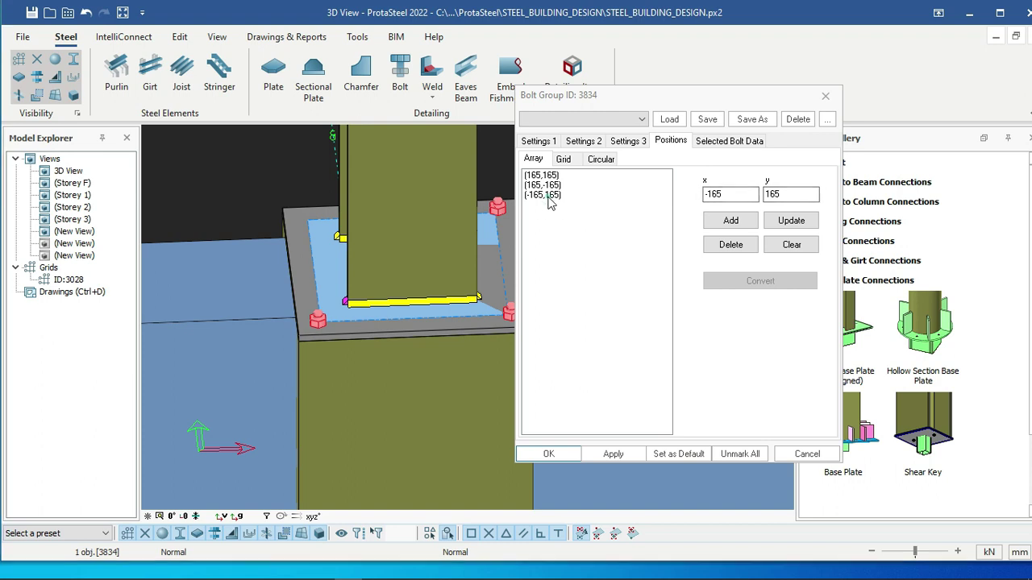
left_click(548, 196)
left_click(728, 223)
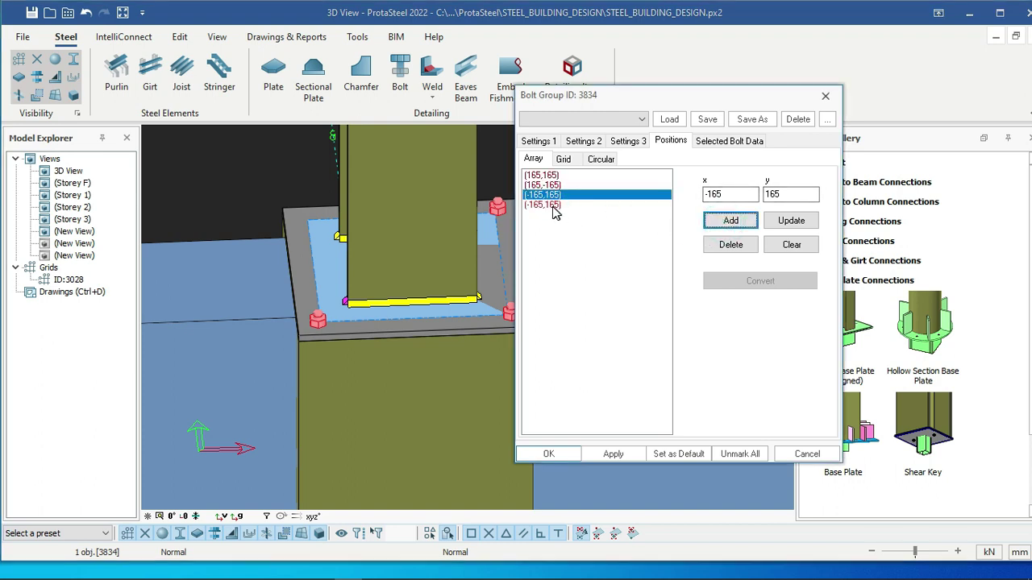
left_click(555, 205)
left_click(763, 197)
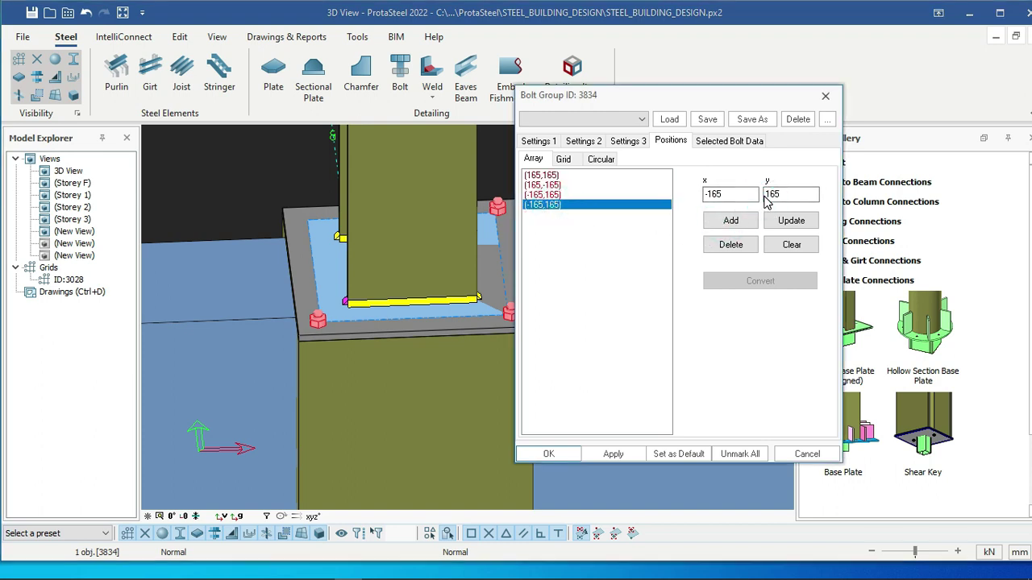
left_click(765, 195)
type("-")
left_click(793, 223)
left_click(615, 455)
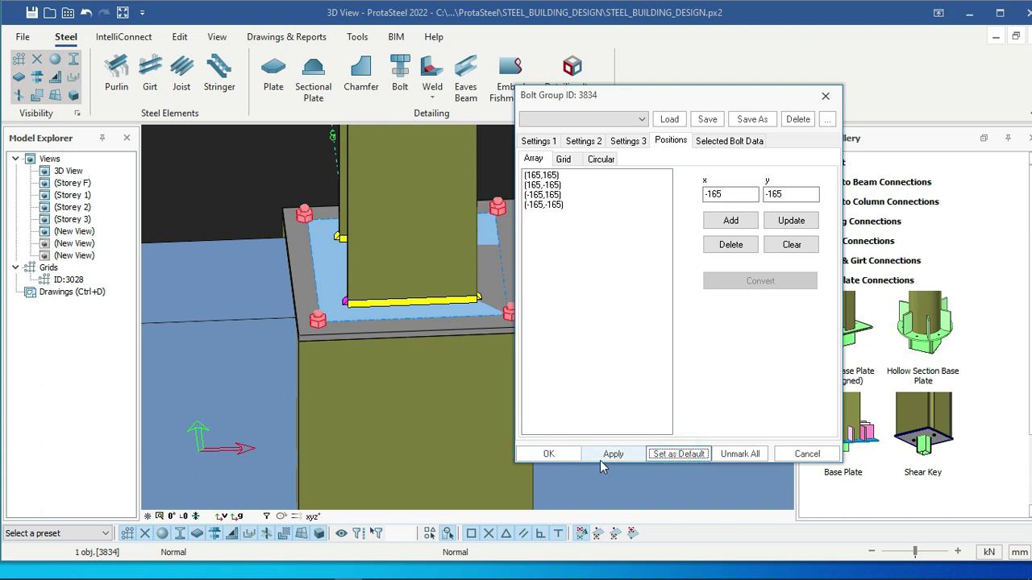
left_click(548, 454)
- Inspect the base plate's four corner bolts and the supporting concrete column from several angles and distances
scroll(323, 279, "down", 4)
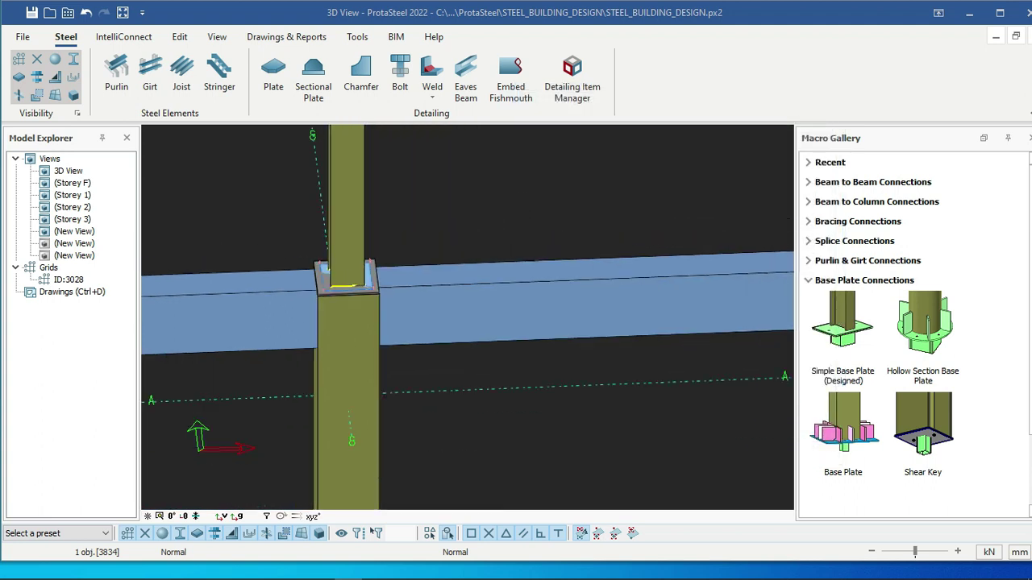
scroll(357, 274, "up", 3)
left_click(468, 208)
scroll(393, 255, "down", 1)
middle_click_drag(394, 255, 473, 340, "ctrl")
scroll(341, 276, "up", 3)
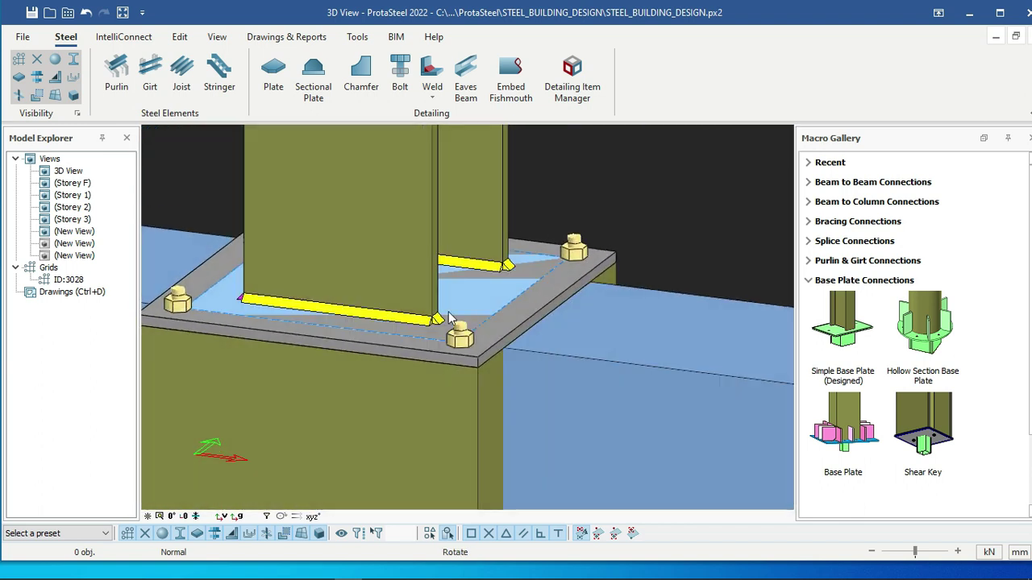
scroll(473, 341, "down", 3)
middle_click_drag(437, 373, 439, 295)
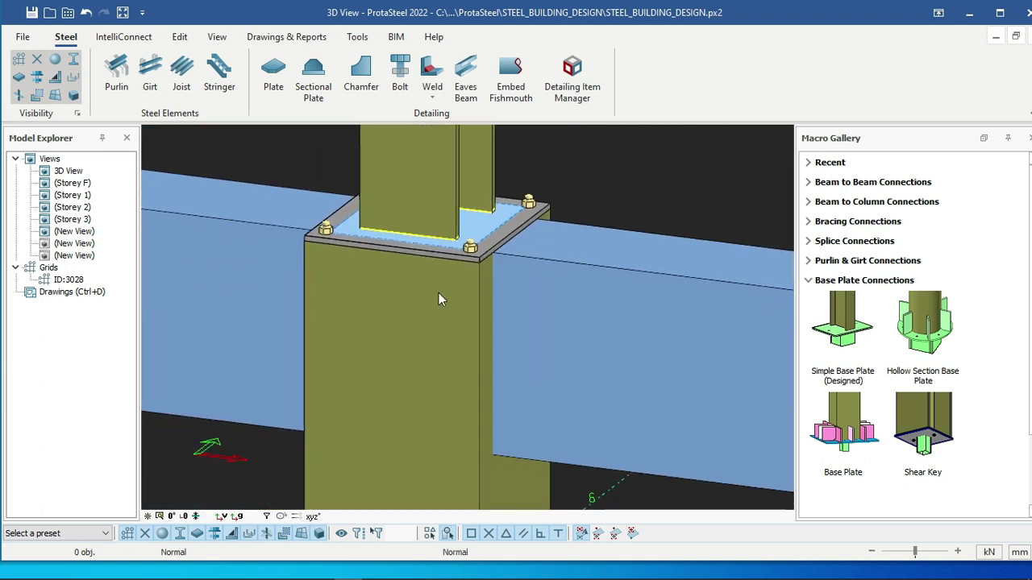
scroll(444, 286, "down", 3)
middle_click_drag(427, 378, 408, 290)
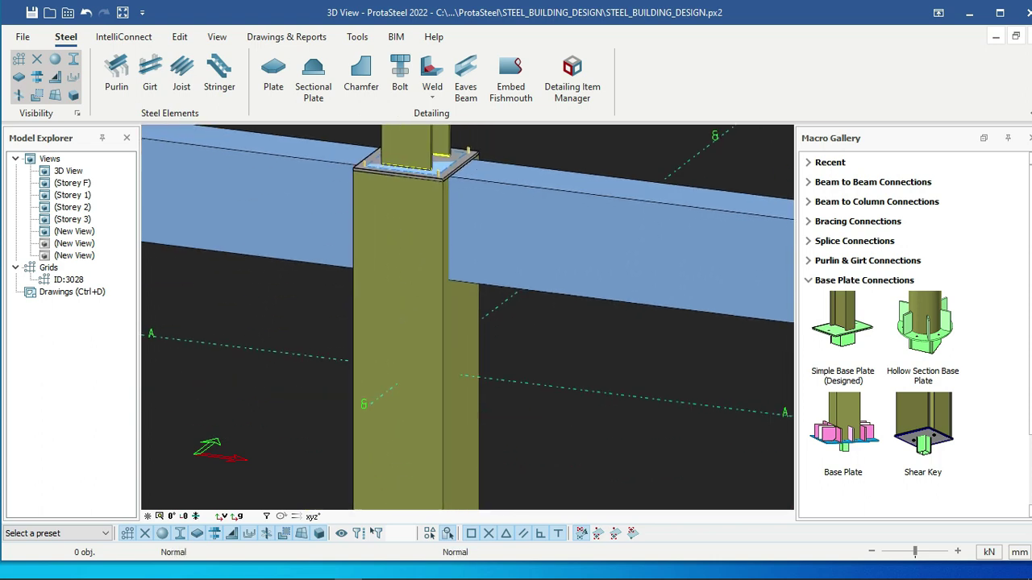
scroll(309, 242, "up", 5)
scroll(355, 242, "down", 3)
scroll(399, 237, "up", 5)
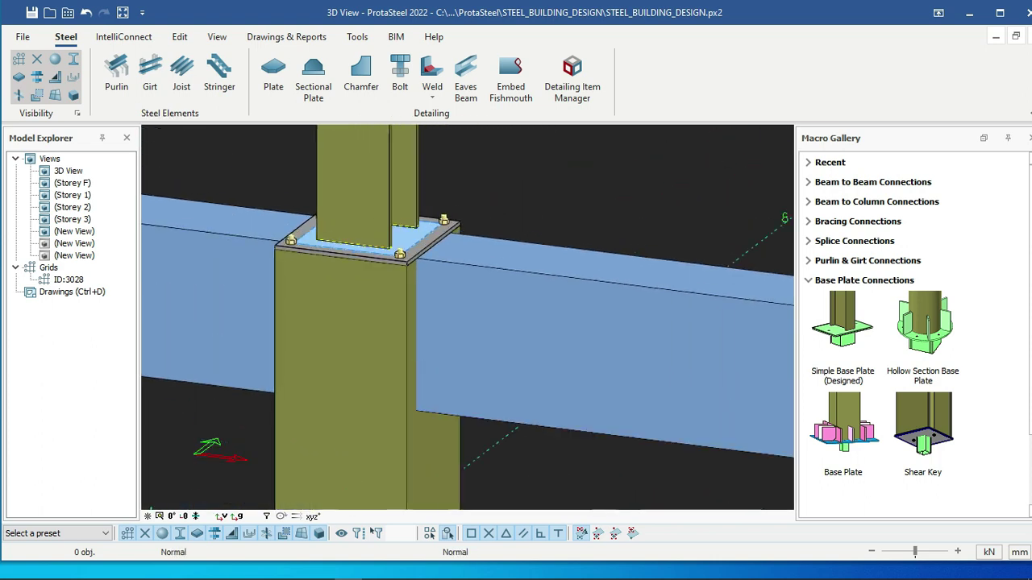
scroll(377, 261, "down", 6)
scroll(376, 266, "down", 3)
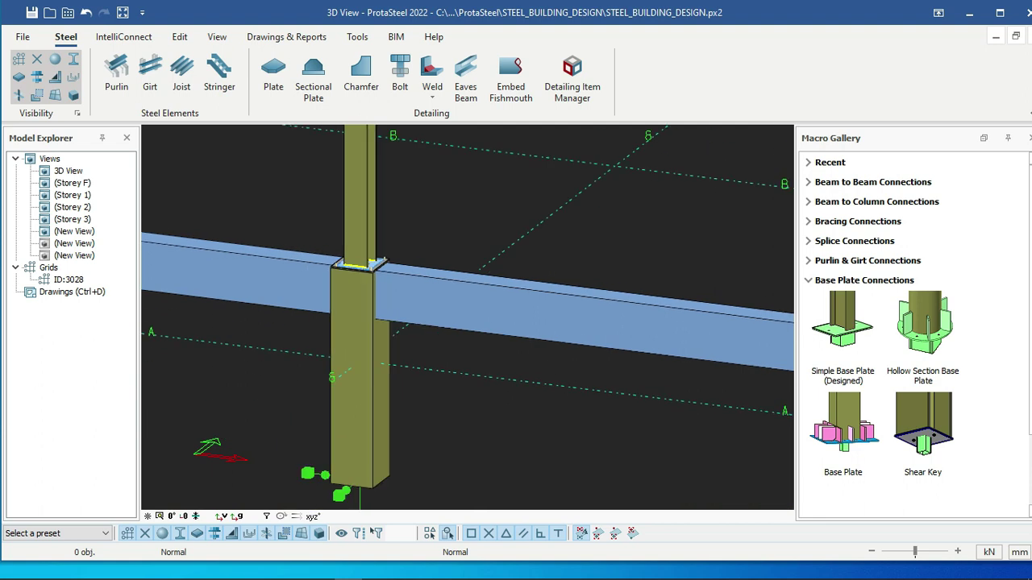
- Examine the steel column's base on the concrete column at grids D and 9, which has no base plate
middle_click_drag(286, 268, 371, 283)
scroll(373, 283, "down", 4)
middle_click_drag(654, 295, 522, 315)
middle_click_drag(726, 230, 472, 350)
scroll(483, 346, "down", 1)
scroll(608, 242, "up", 10)
scroll(521, 271, "down", 2)
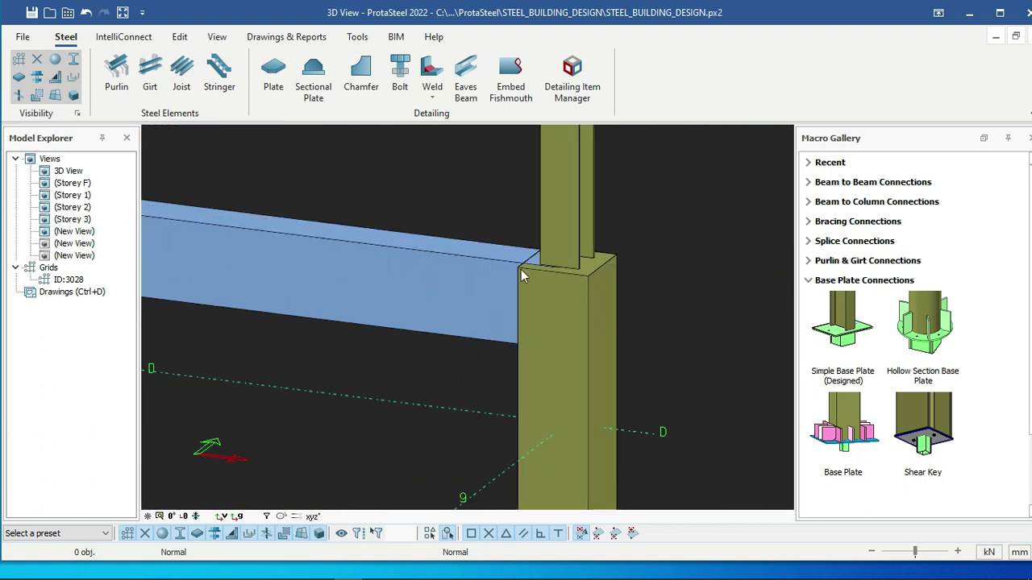
middle_click_drag(520, 271, 391, 294)
scroll(482, 276, "up", 1)
middle_click_drag(470, 288, 445, 298, "ctrl")
scroll(446, 298, "down", 5)
scroll(485, 346, "up", 3)
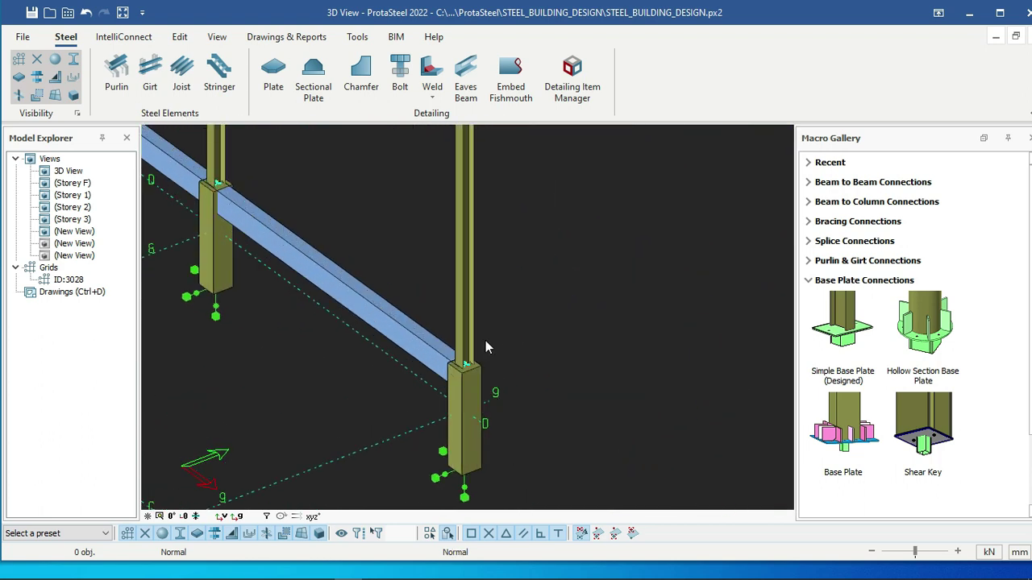
left_click(472, 379)
scroll(472, 379, "up", 5)
middle_click_drag(471, 380, 554, 325, "ctrl")
left_click(550, 321)
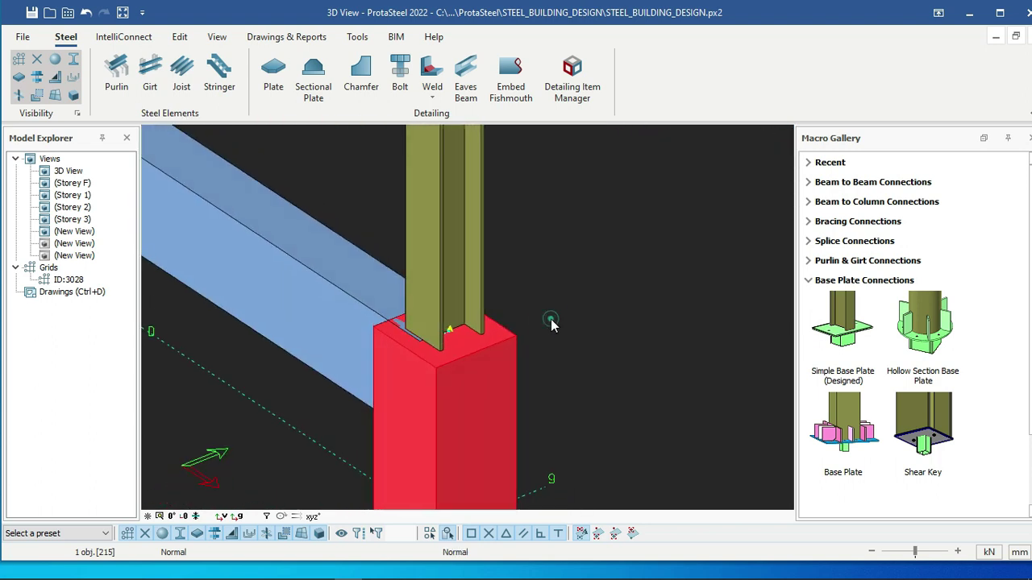
middle_click_drag(474, 319, 516, 287)
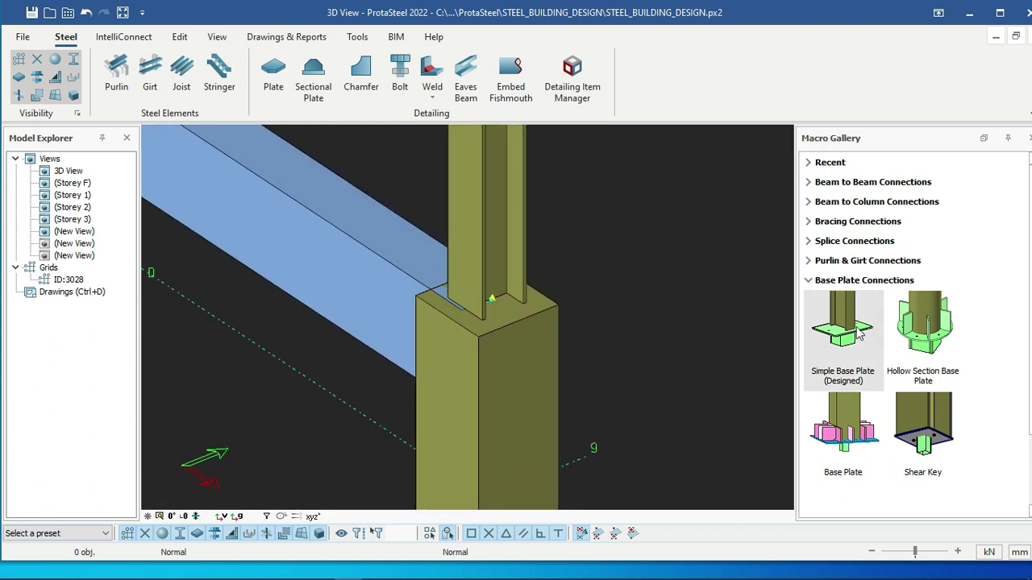
- Inspect the base plate at grids A and 6, including its corner bolts, column welds, concrete support and adjoining beam
scroll(604, 333, "down", 6)
middle_click_drag(604, 334, 783, 314)
scroll(465, 339, "up", 10)
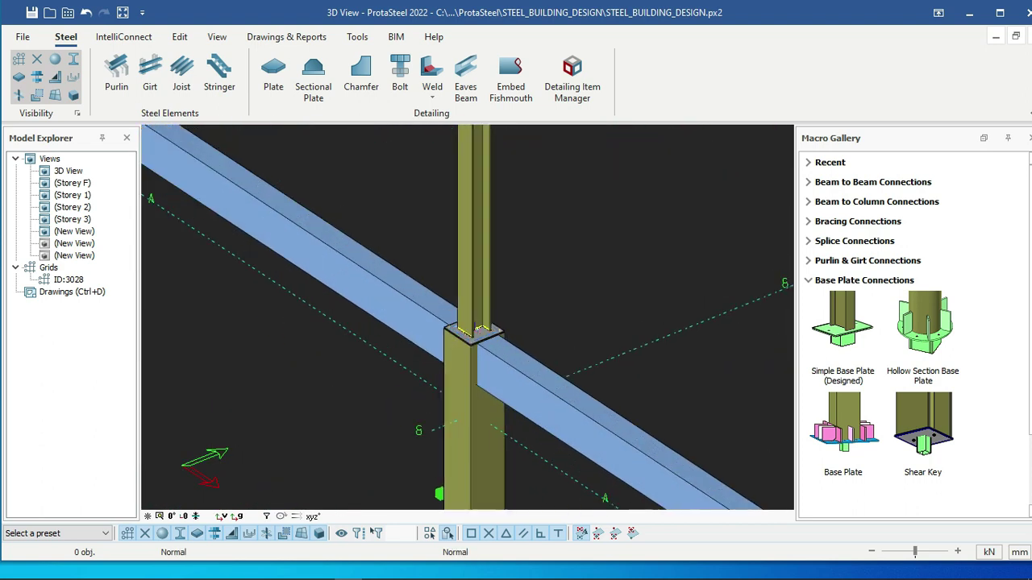
scroll(467, 326, "down", 3)
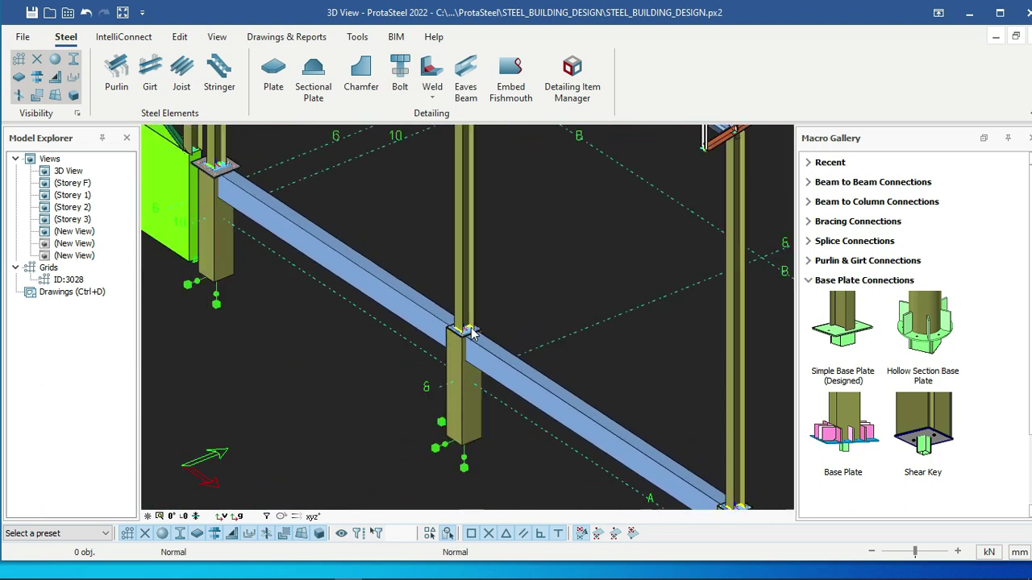
scroll(468, 330, "up", 8)
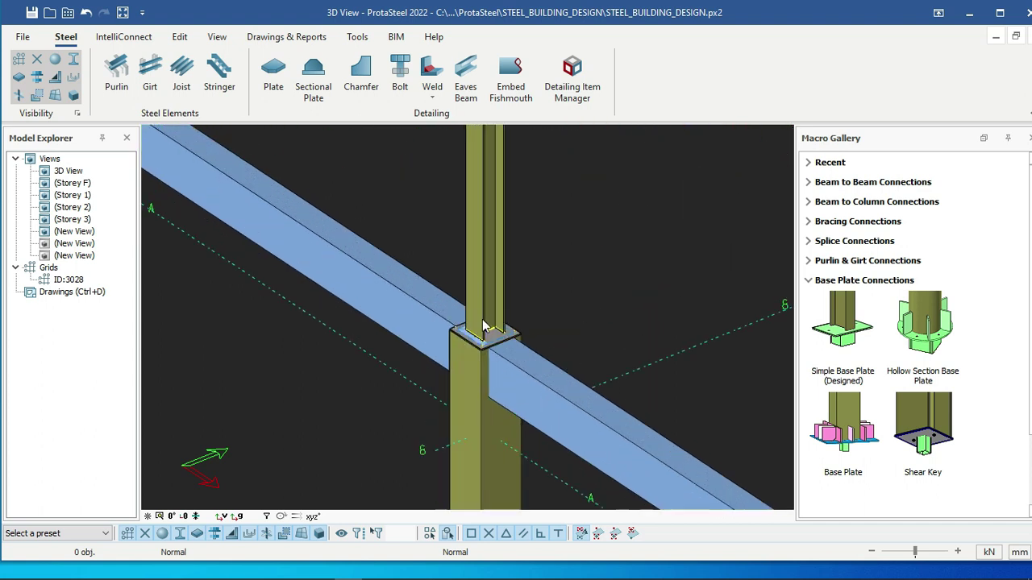
scroll(493, 354, "up", 3)
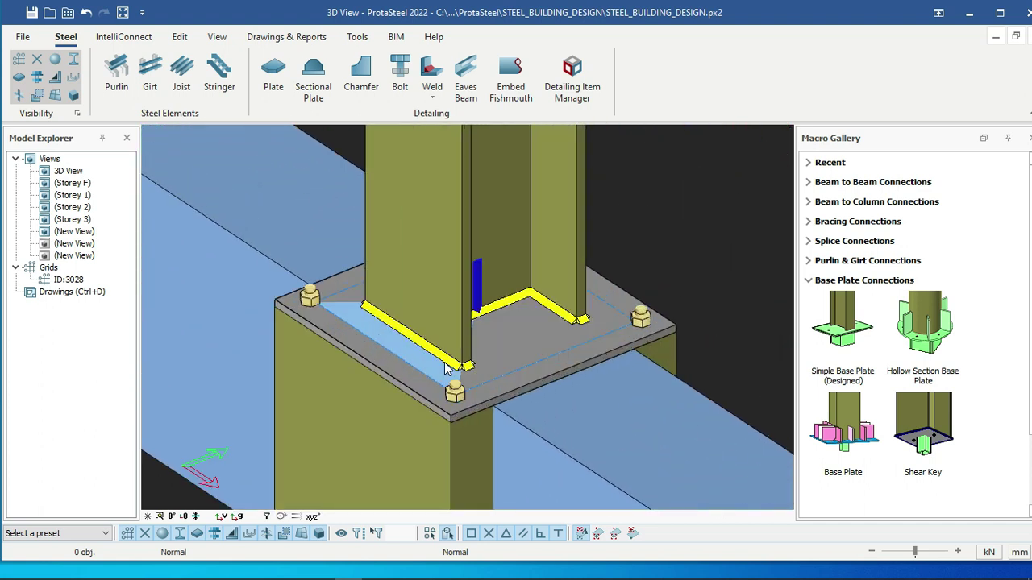
scroll(464, 349, "down", 3)
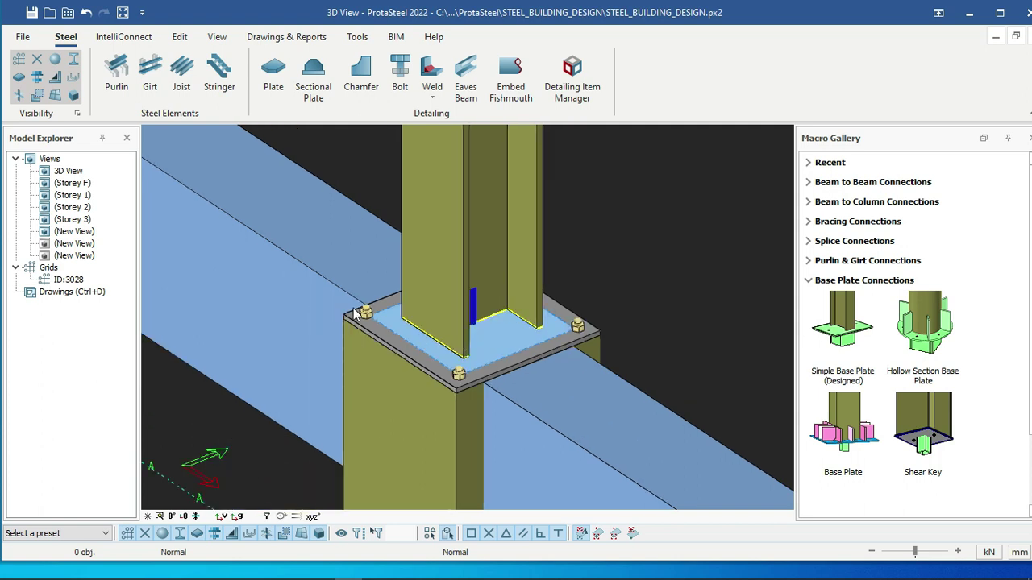
scroll(354, 314, "up", 2)
scroll(359, 312, "down", 3)
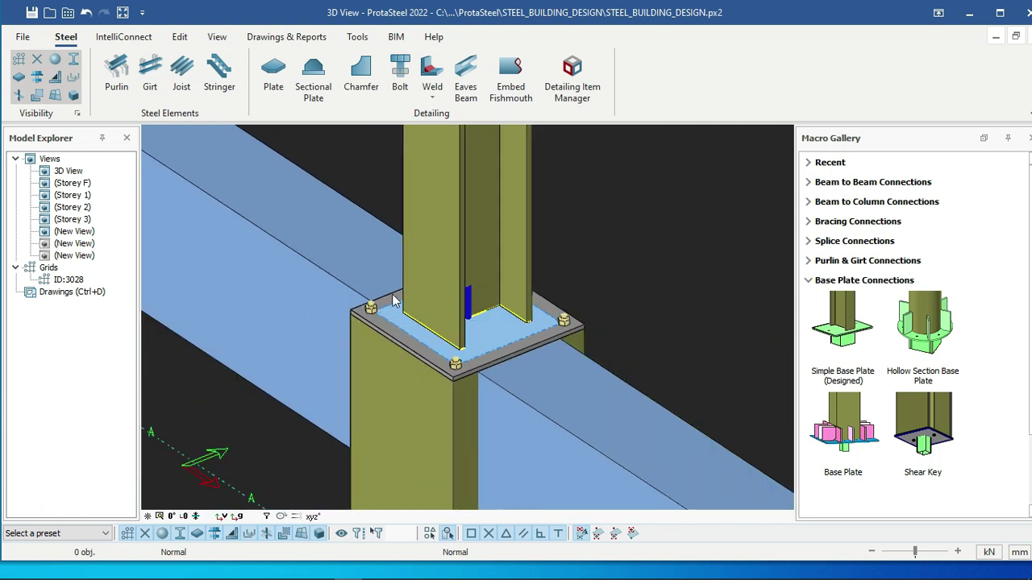
scroll(367, 313, "up", 1)
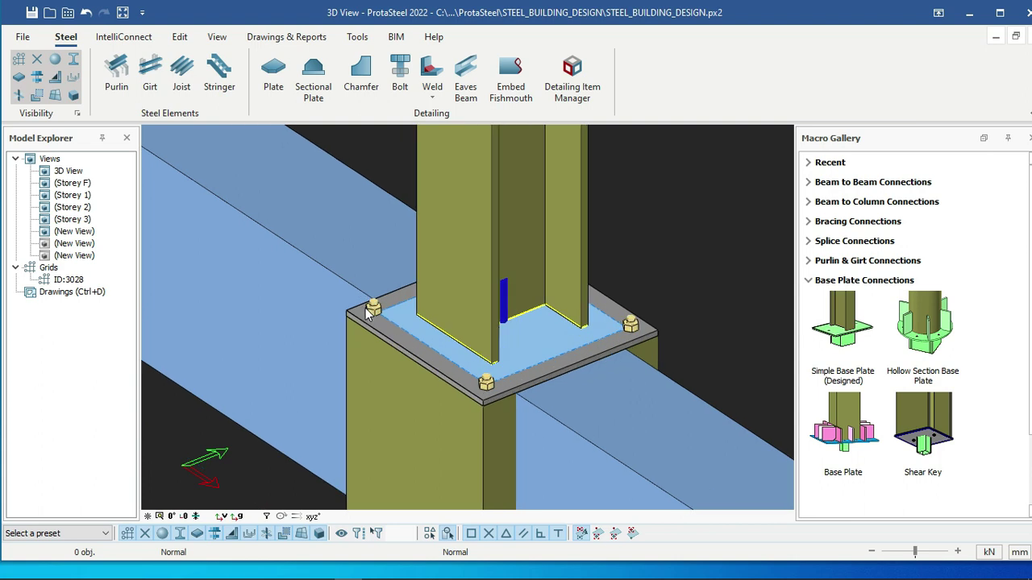
scroll(400, 313, "down", 1)
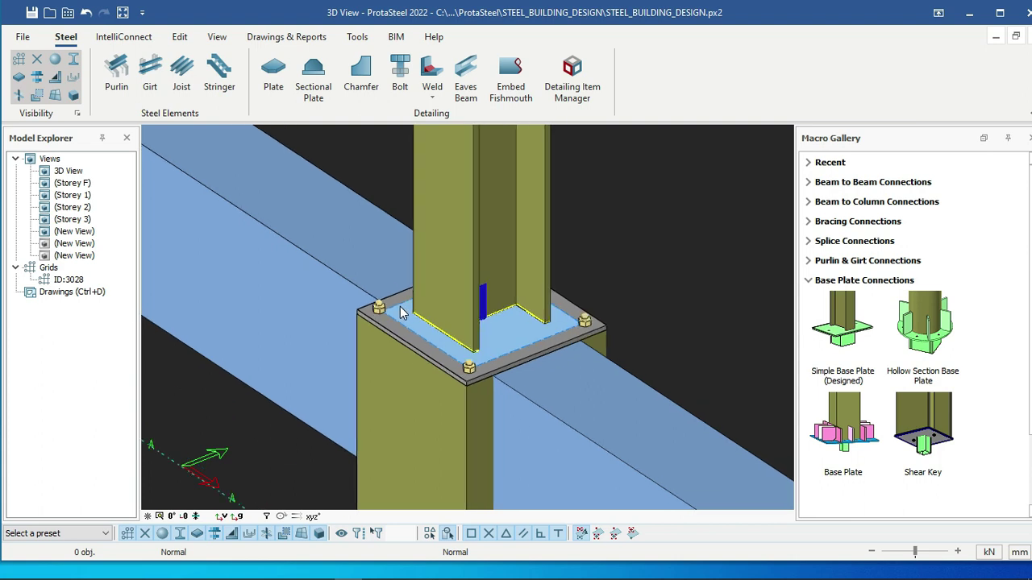
scroll(400, 308, "down", 2)
scroll(402, 314, "up", 3)
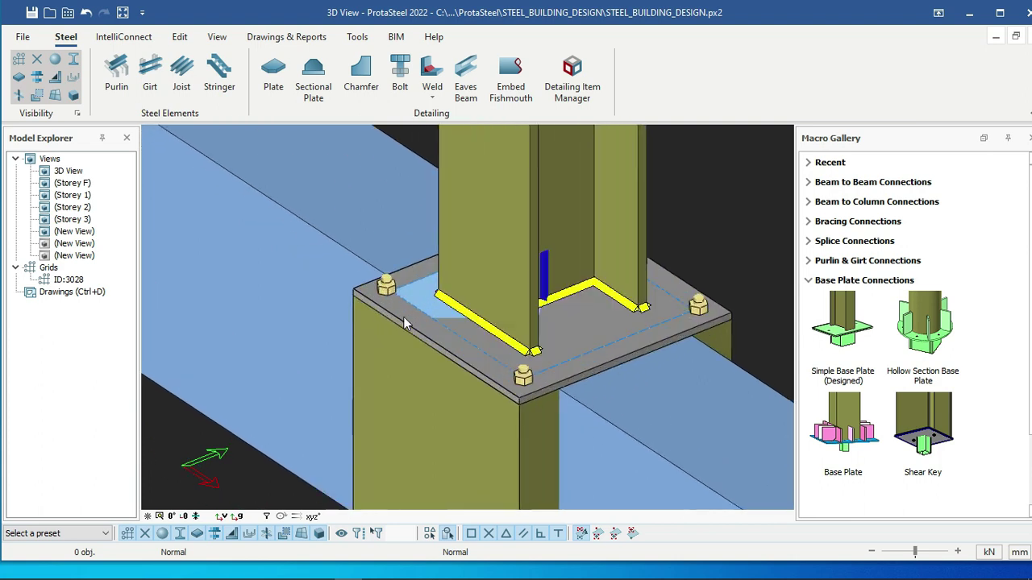
scroll(383, 294, "up", 1)
scroll(408, 312, "down", 2)
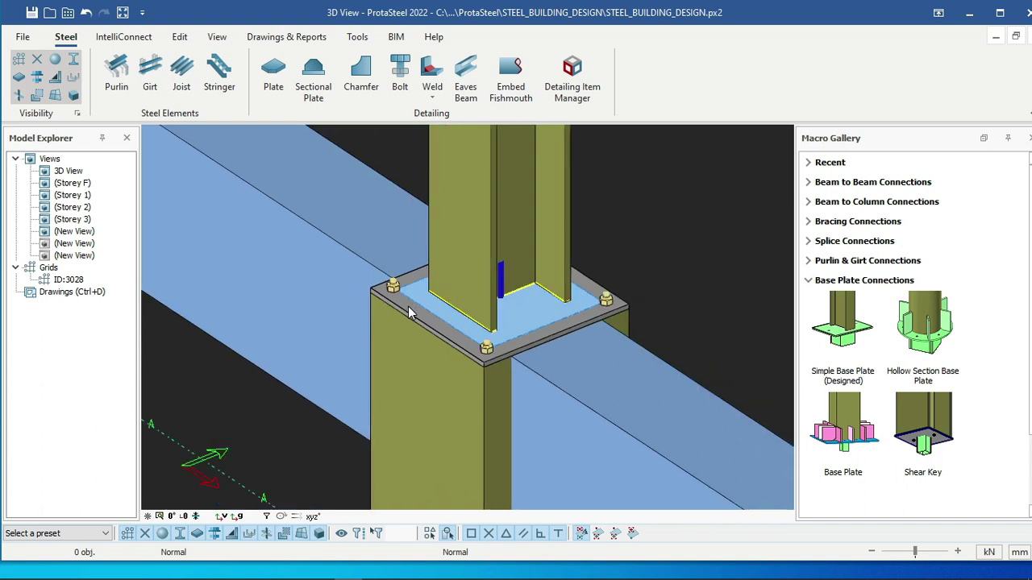
scroll(411, 307, "down", 6)
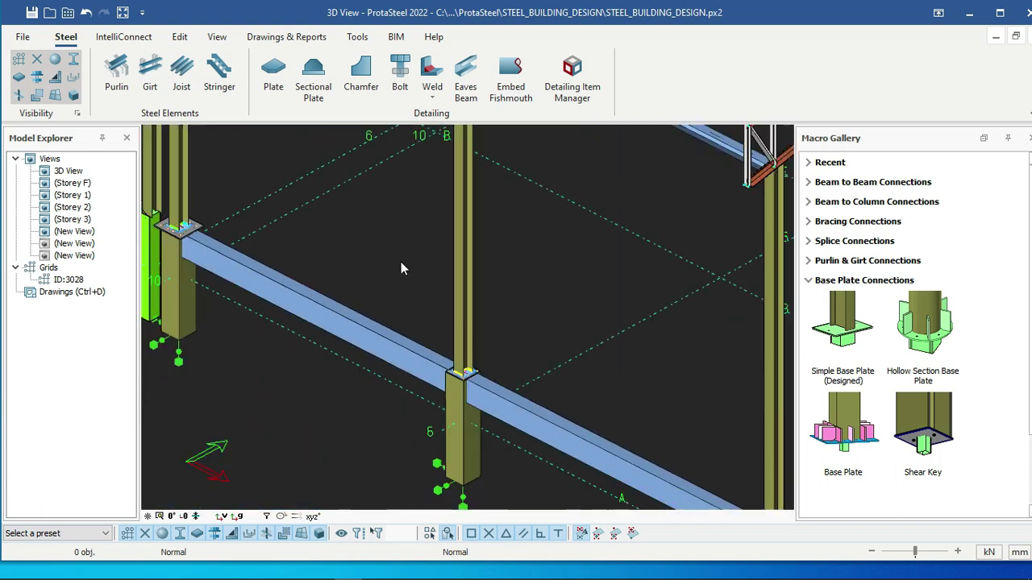
scroll(440, 313, "up", 7)
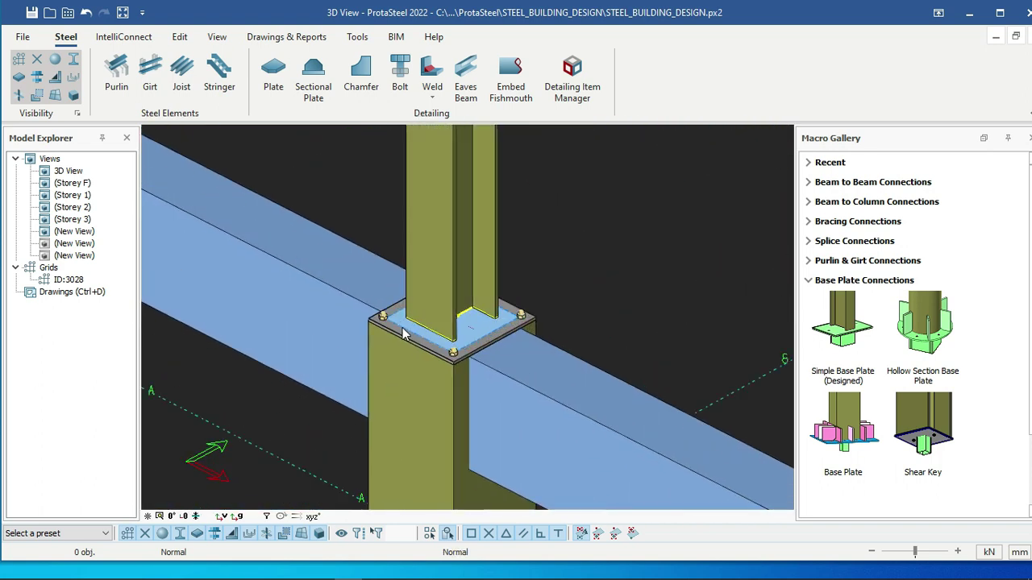
scroll(405, 311, "down", 3)
scroll(407, 312, "up", 3)
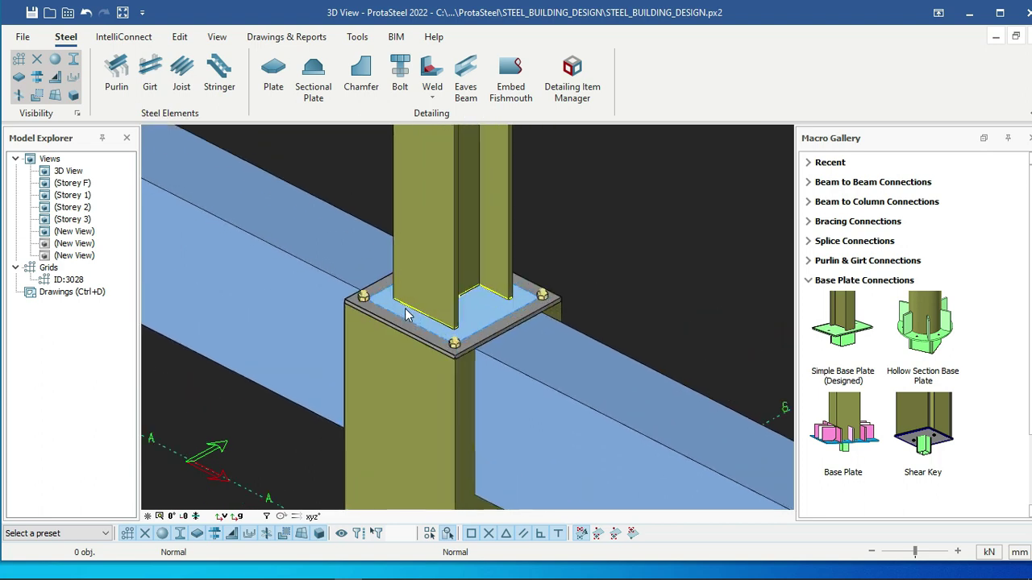
scroll(368, 302, "up", 2)
scroll(382, 293, "down", 5)
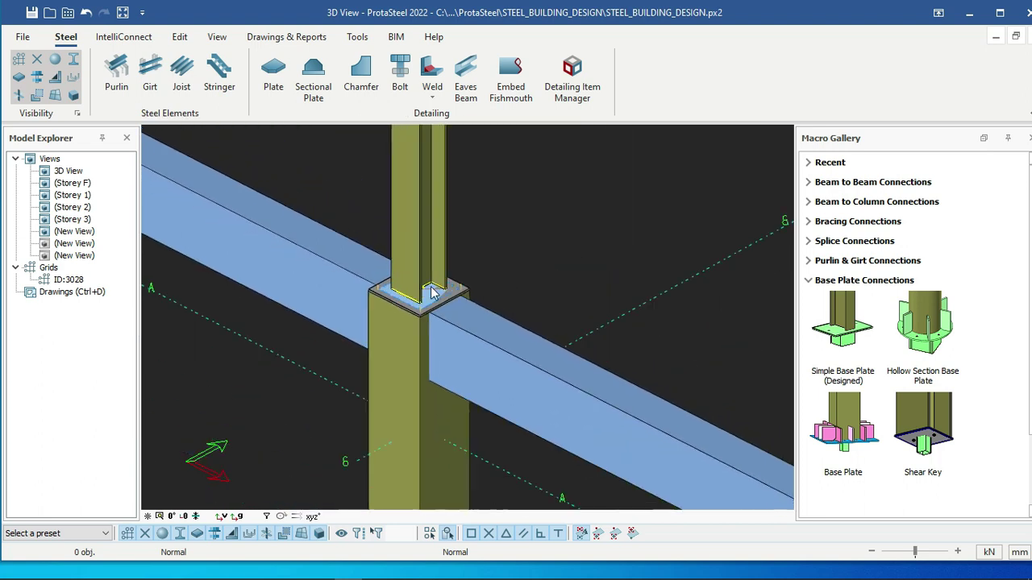
scroll(416, 298, "up", 4)
scroll(367, 304, "up", 2)
scroll(411, 290, "down", 1)
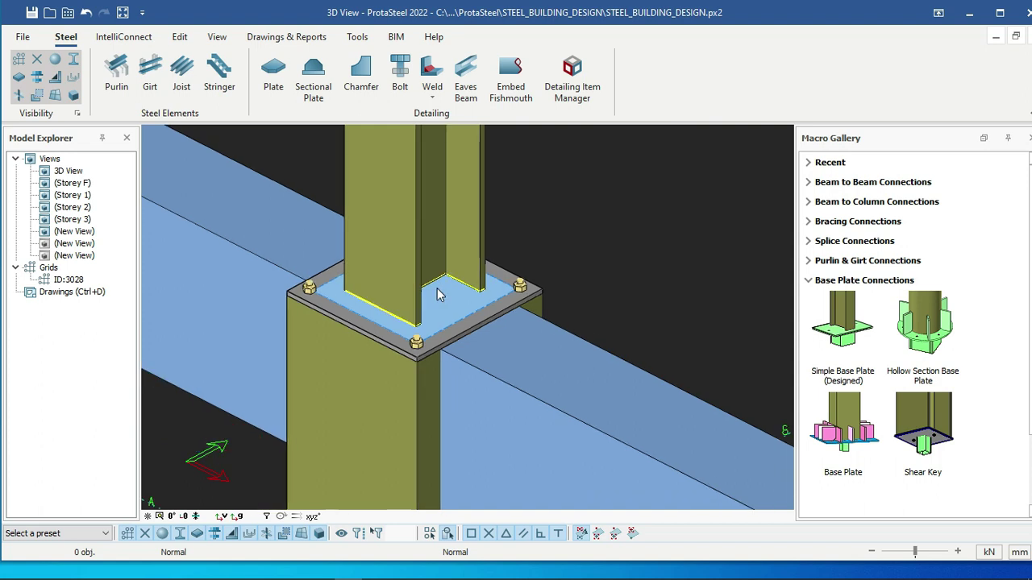
scroll(439, 288, "down", 2)
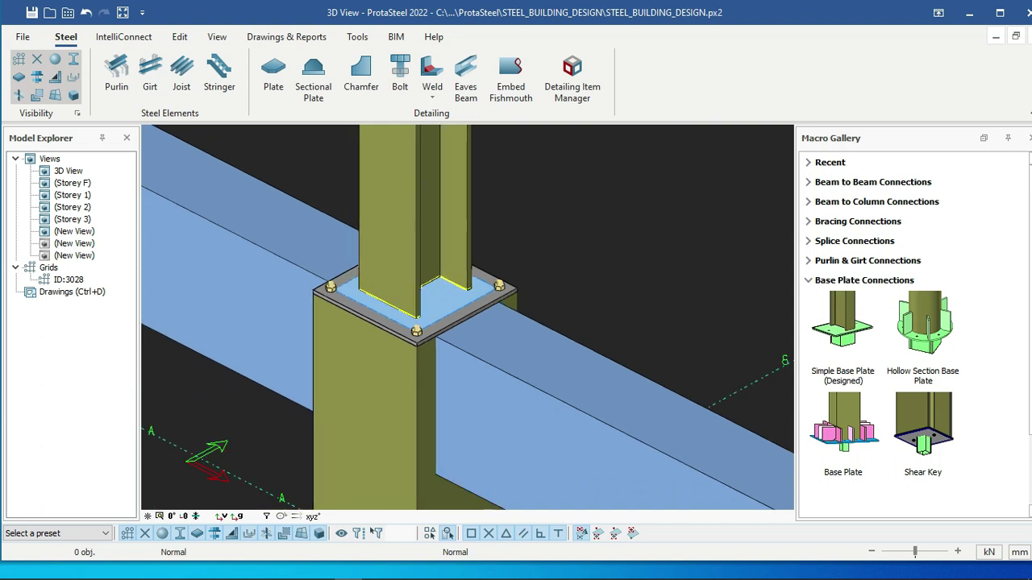
- Review the available bolt and weld commands alongside the finished plate, bolts and welds at grids A and 6
left_click(398, 36)
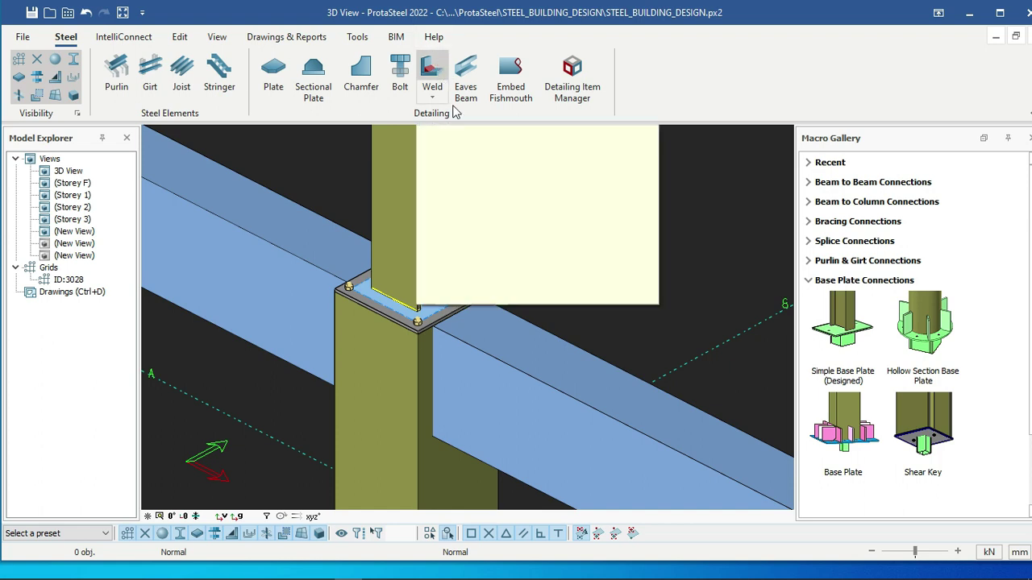
scroll(427, 314, "down", 3)
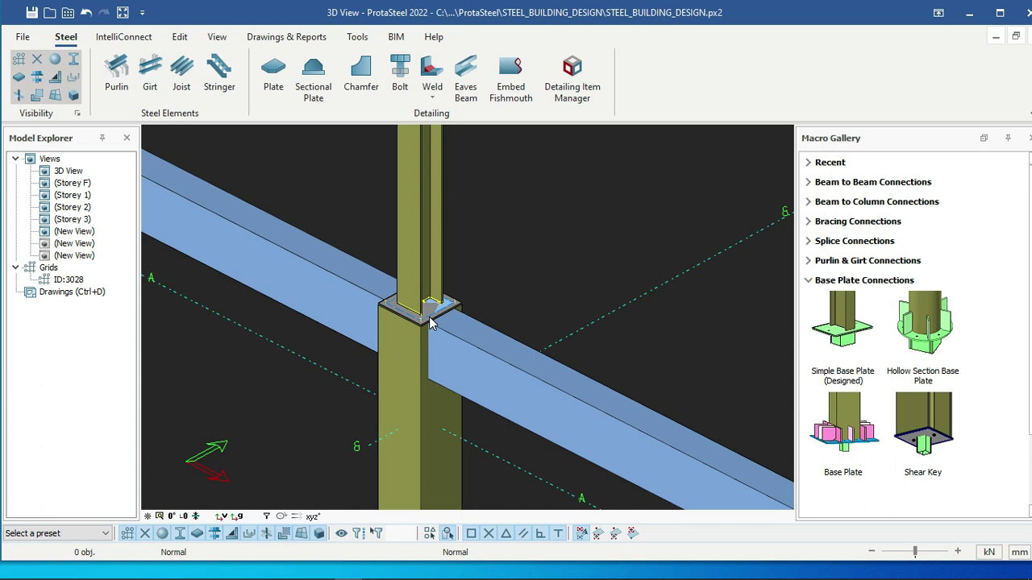
left_click(399, 71)
scroll(423, 337, "down", 2)
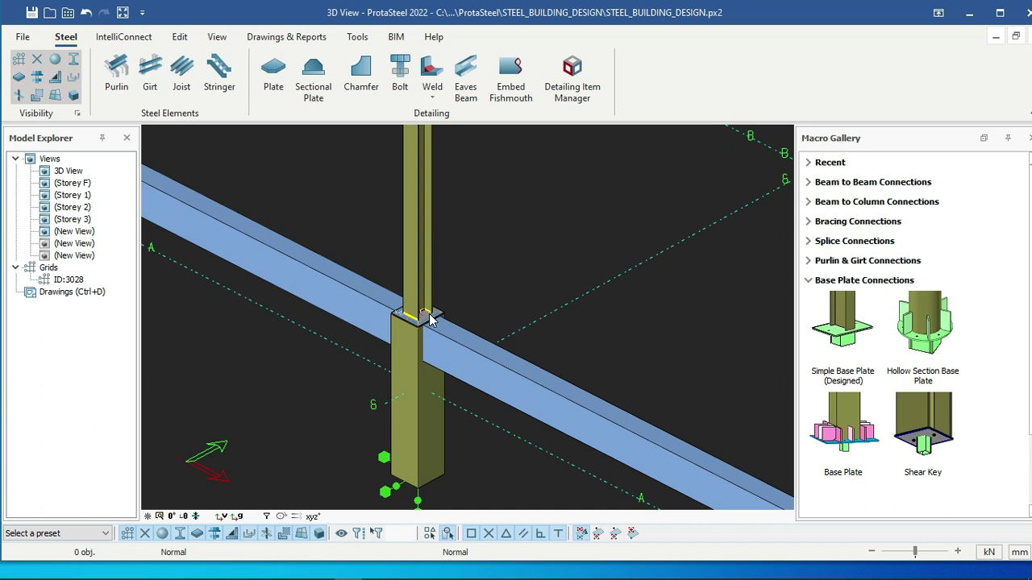
middle_click_drag(429, 313, 426, 355)
scroll(419, 354, "up", 3)
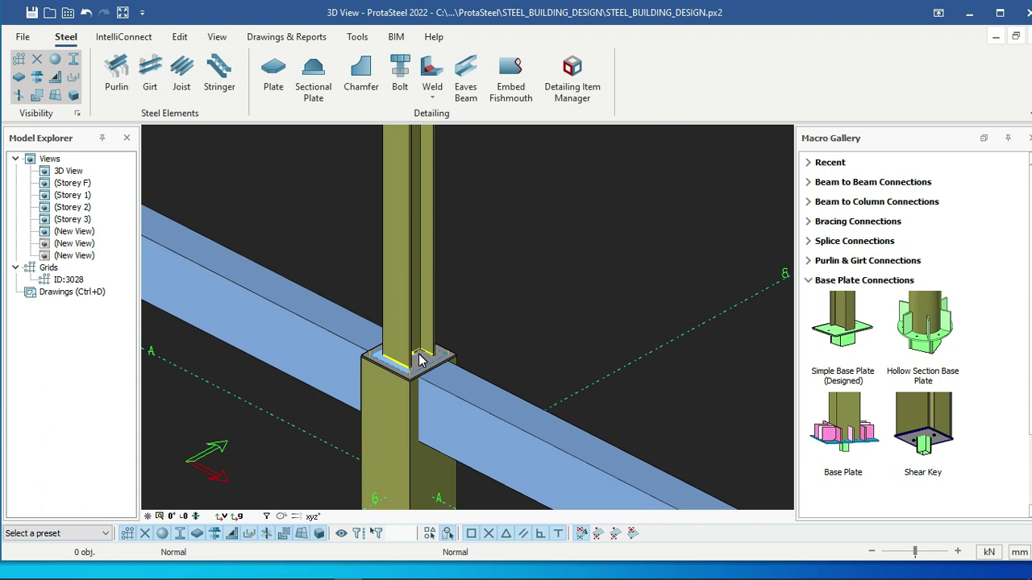
scroll(419, 360, "up", 2)
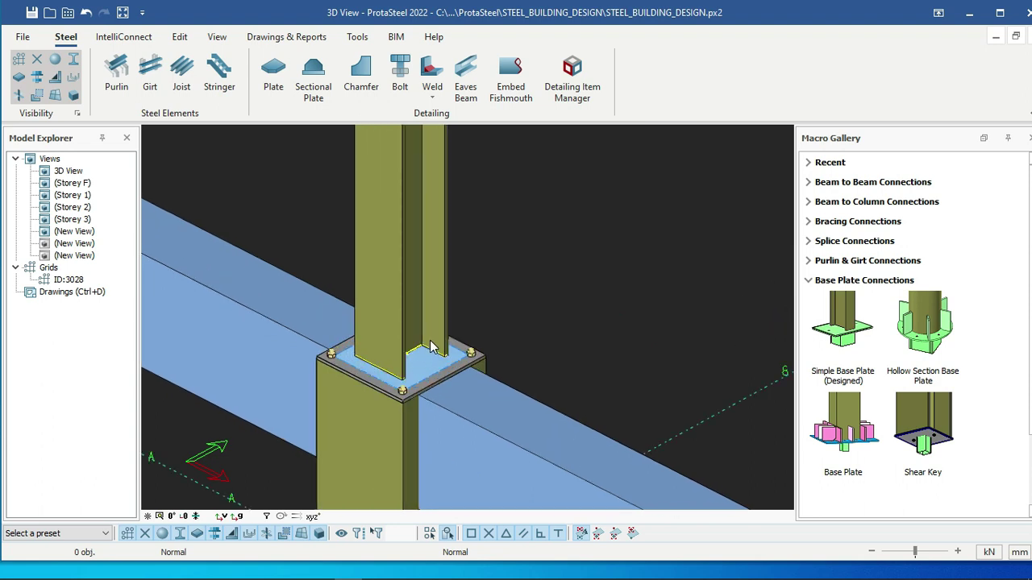
scroll(429, 347, "down", 2)
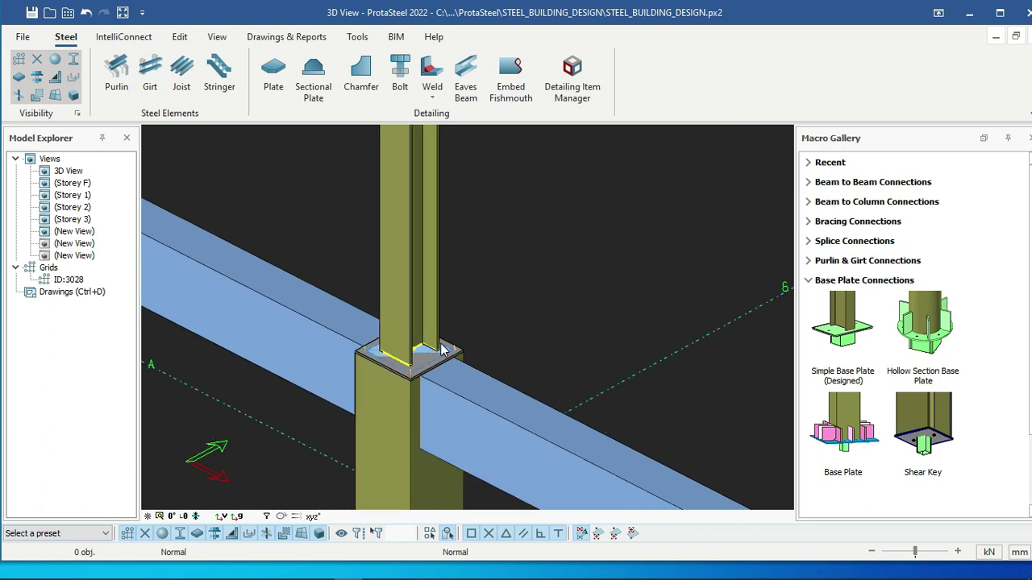
scroll(440, 351, "up", 2)
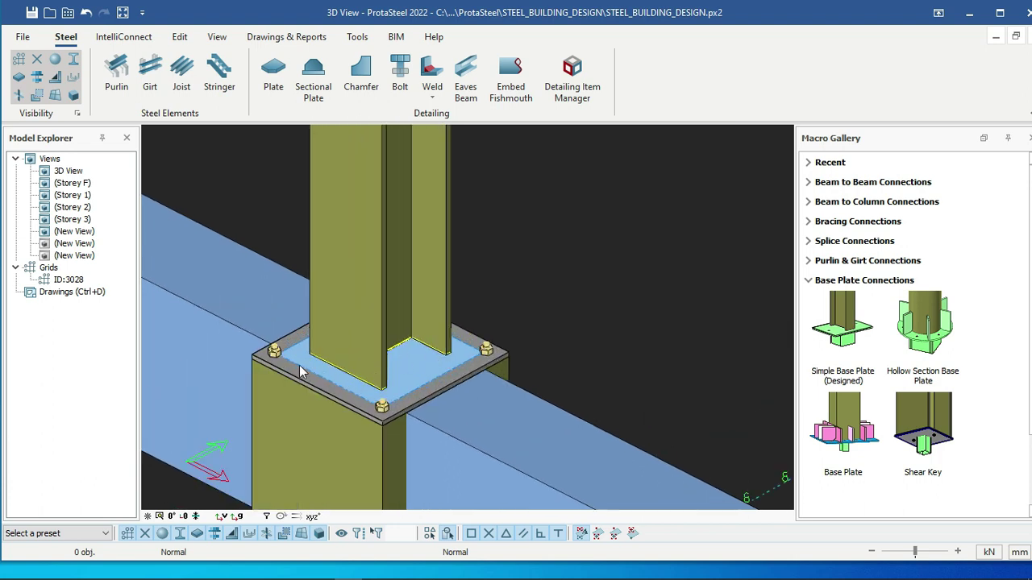
scroll(313, 360, "down", 6)
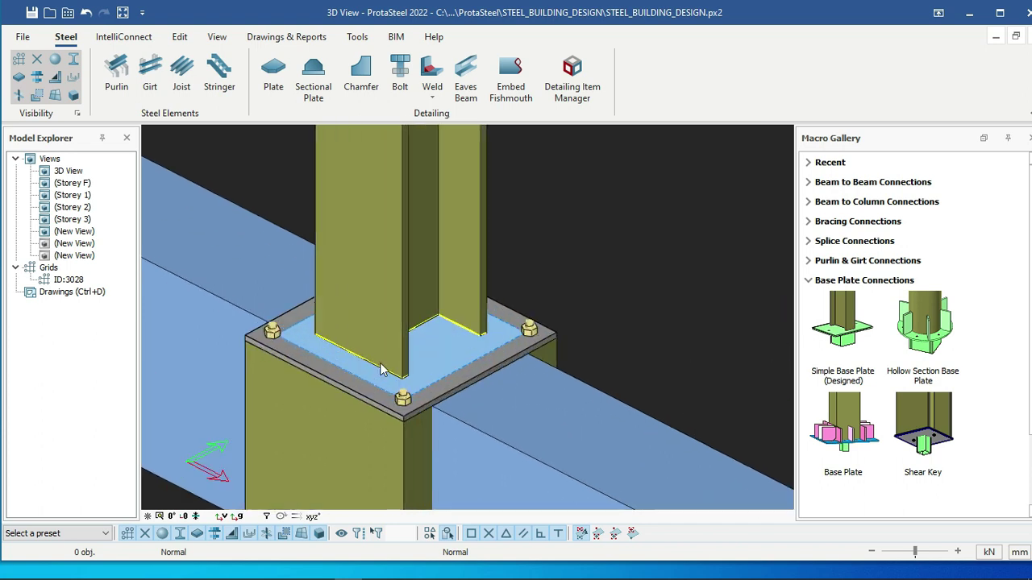
scroll(417, 327, "down", 2)
- Examine the steel column's base at grids D and 9 and the roof truss bearing on the column
middle_click_drag(780, 262, 435, 372)
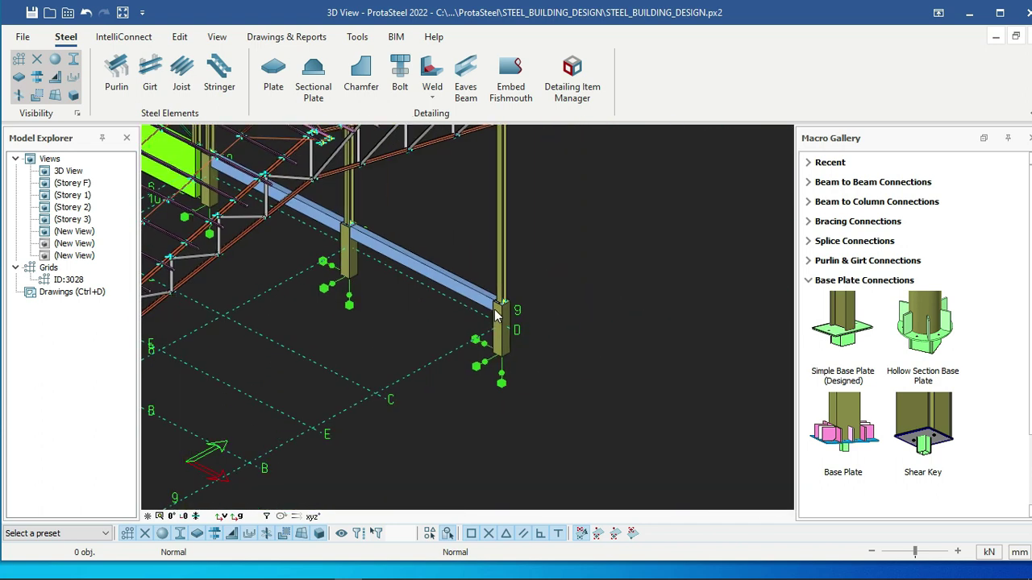
scroll(501, 311, "up", 7)
scroll(513, 278, "up", 2)
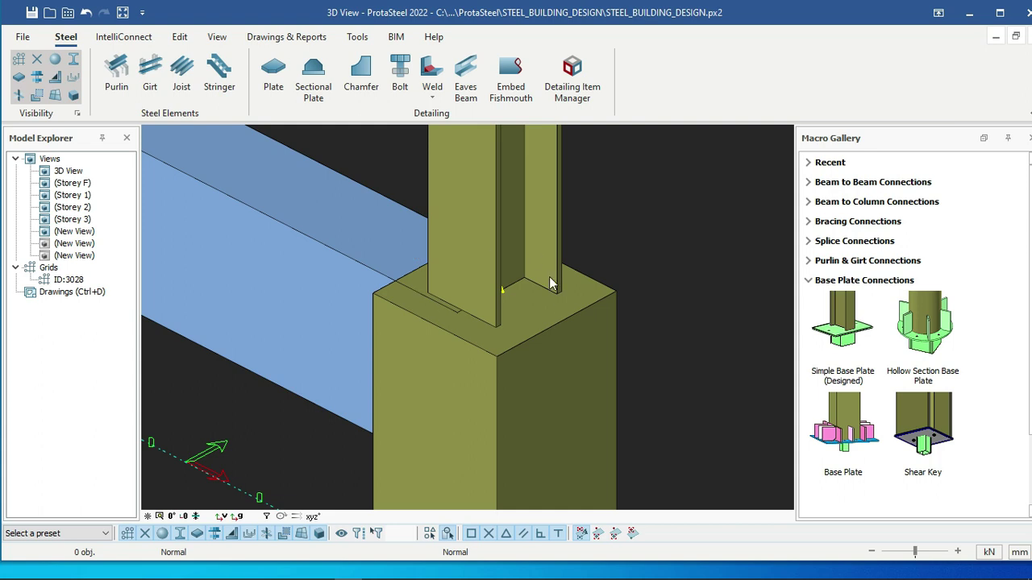
scroll(593, 247, "down", 3)
scroll(599, 253, "up", 2)
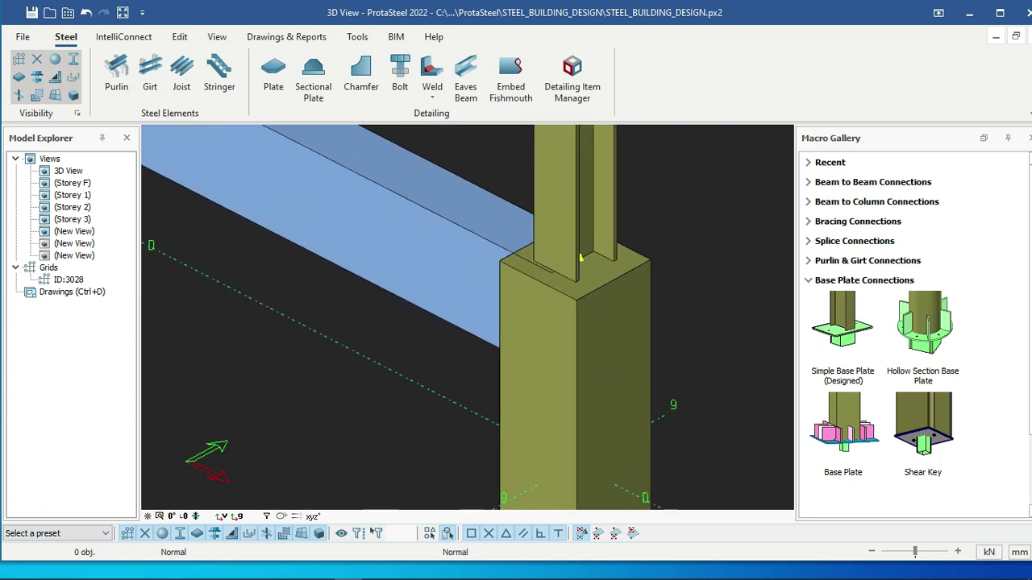
middle_click_drag(622, 276, 492, 325)
scroll(509, 300, "up", 2)
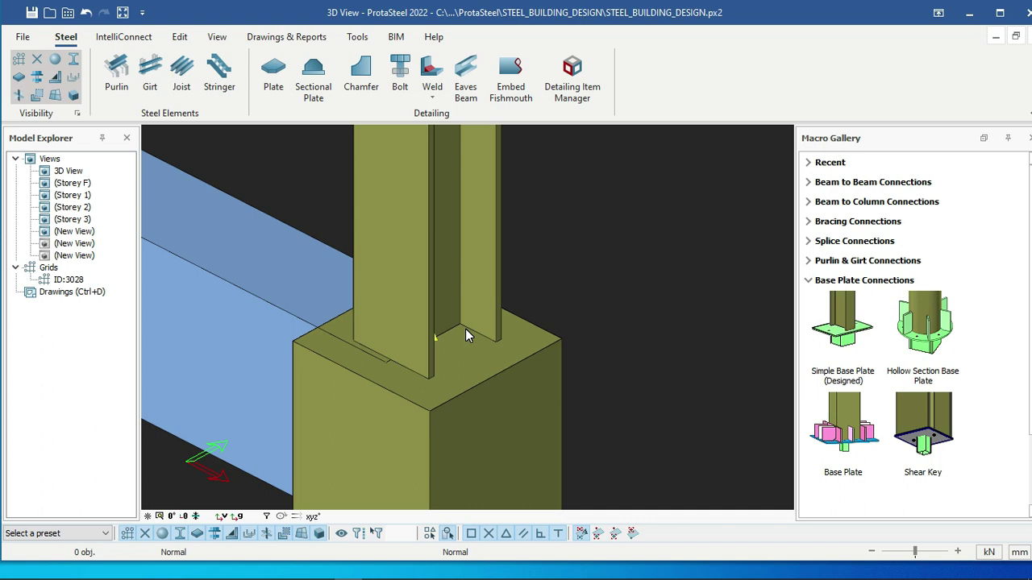
scroll(540, 320, "down", 1)
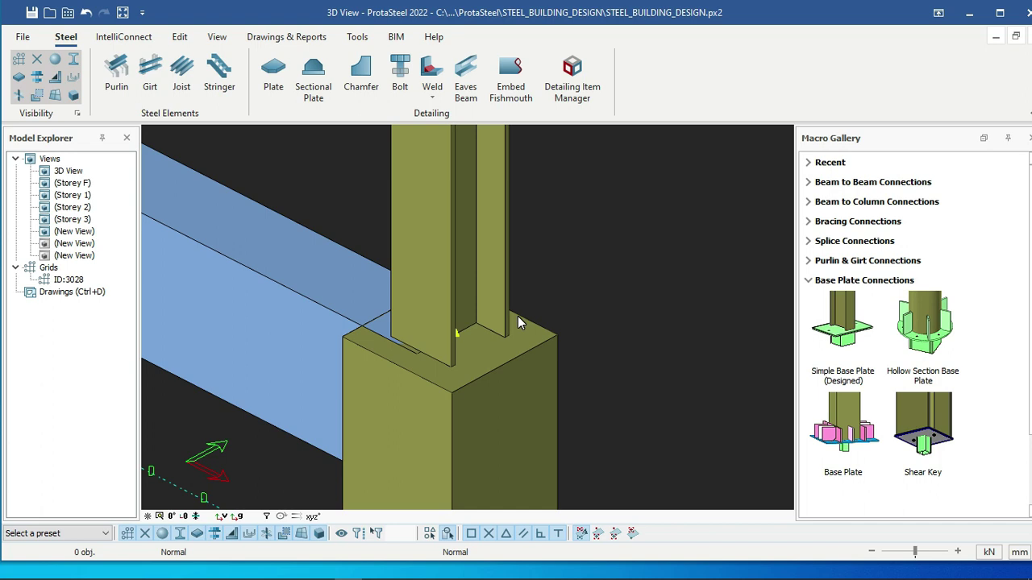
scroll(517, 316, "down", 5)
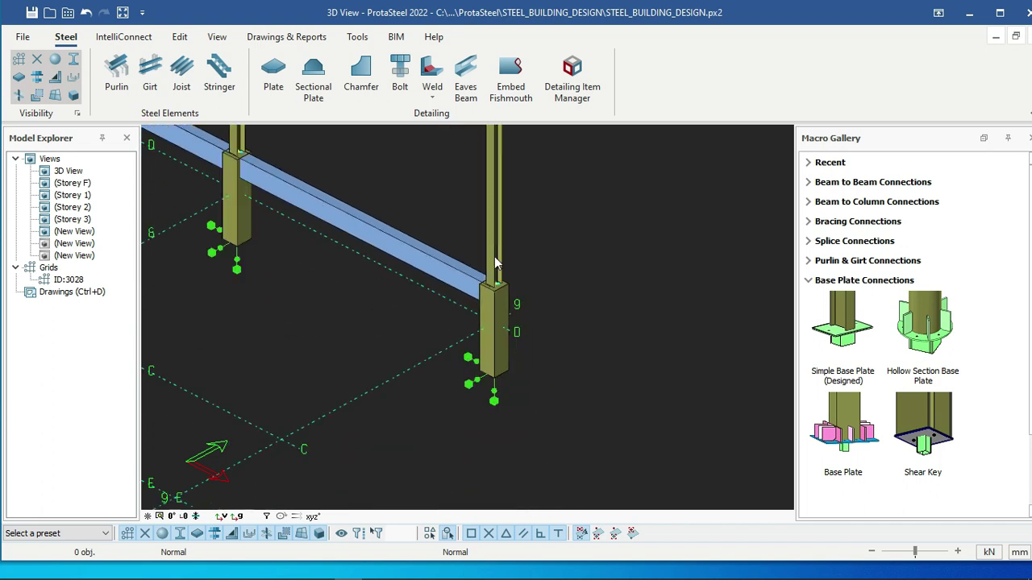
scroll(495, 261, "up", 8)
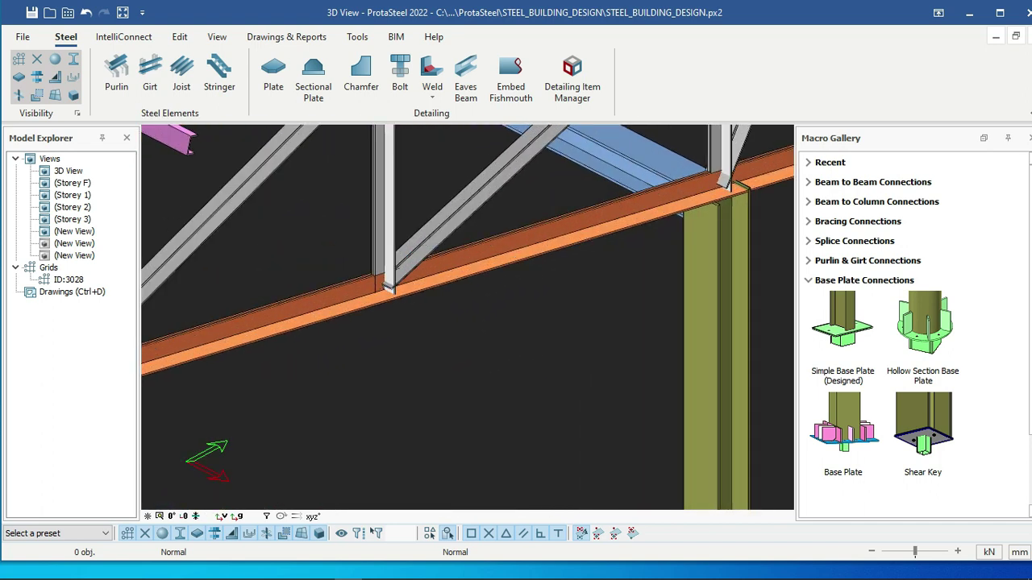
scroll(397, 284, "up", 2)
scroll(389, 268, "down", 6)
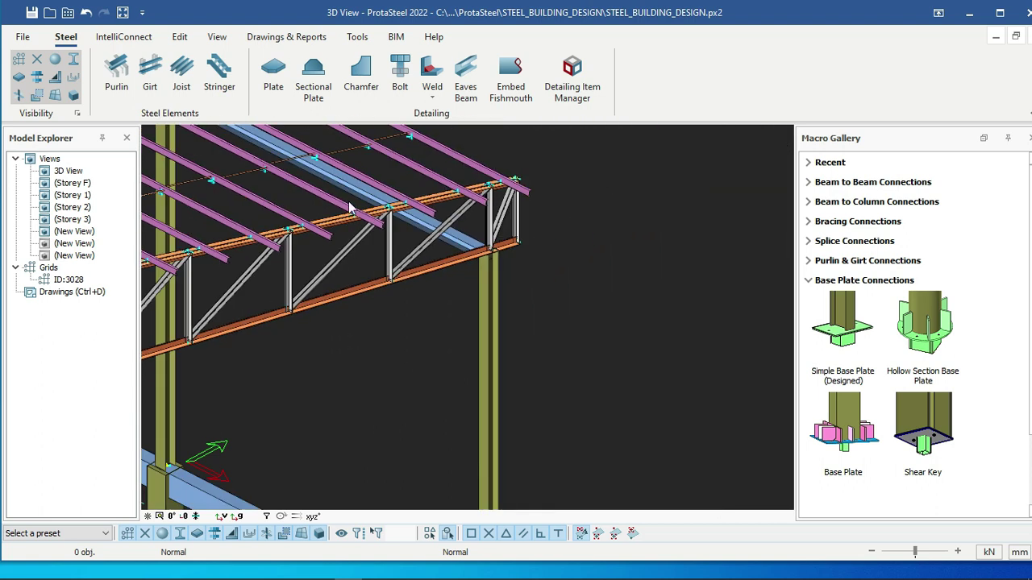
scroll(348, 200, "up", 4)
scroll(348, 201, "down", 2)
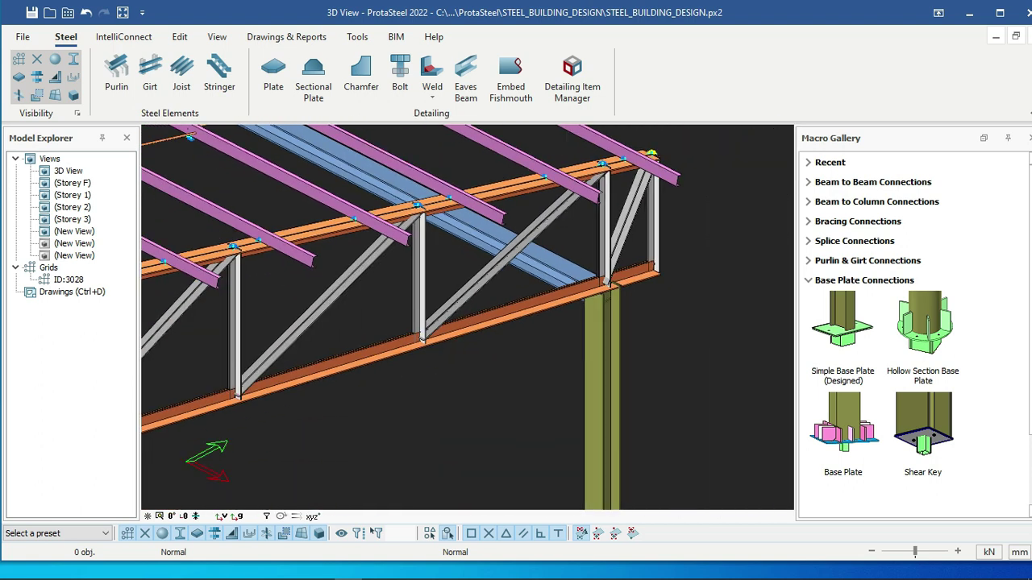
scroll(527, 388, "down", 3)
- Add a designed simple base plate to the steel column on the concrete column at grids D and 9
scroll(492, 320, "up", 8)
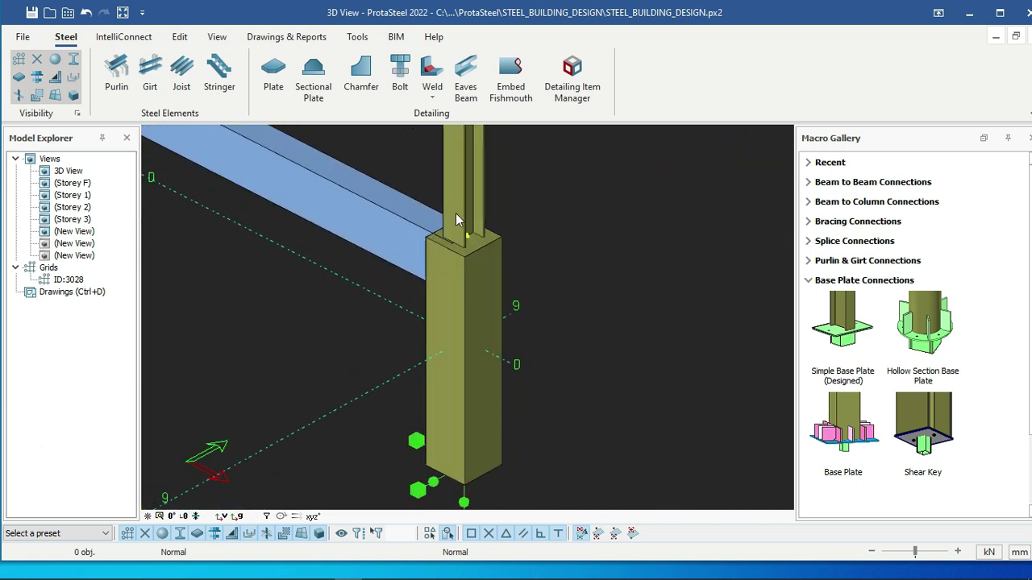
scroll(455, 214, "up", 3)
left_click(843, 331)
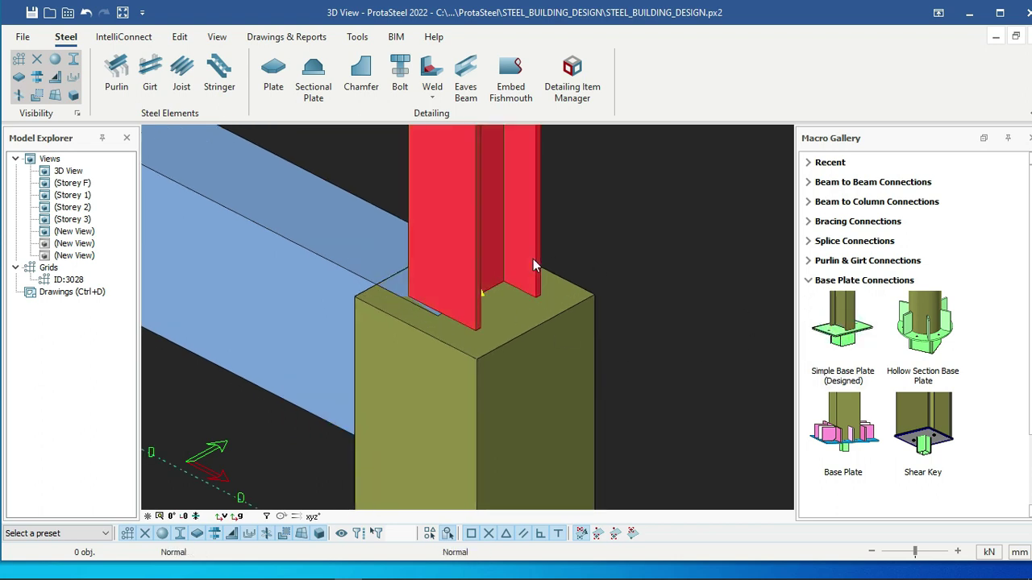
left_click(520, 286)
scroll(463, 337, "up", 2)
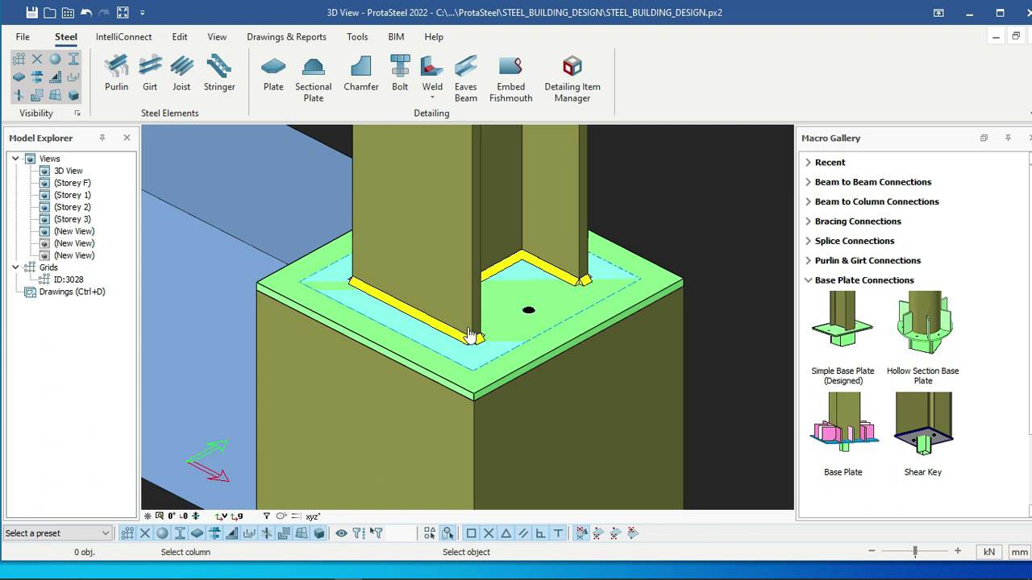
scroll(466, 337, "down", 2)
scroll(583, 317, "up", 3)
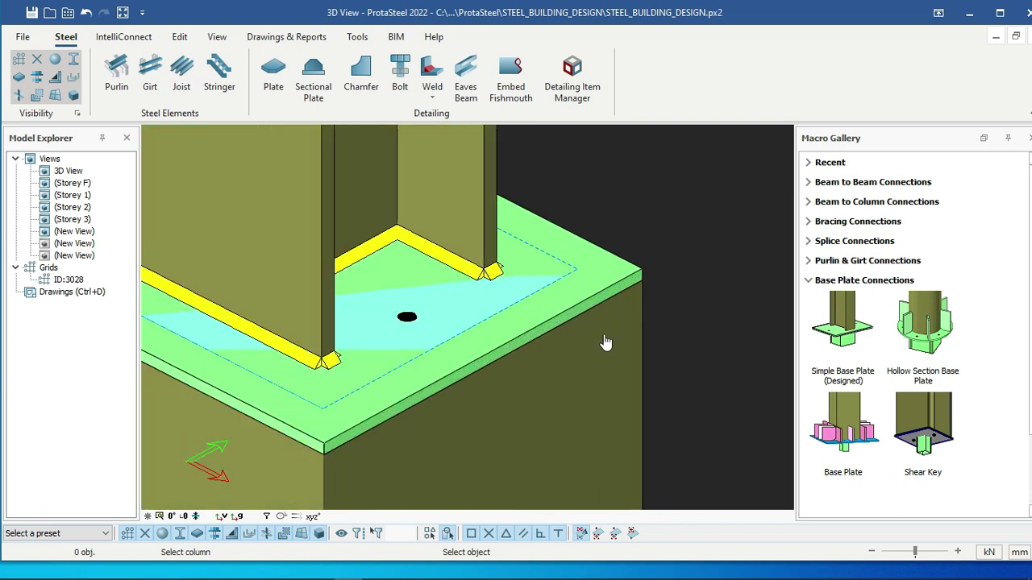
scroll(562, 312, "down", 2)
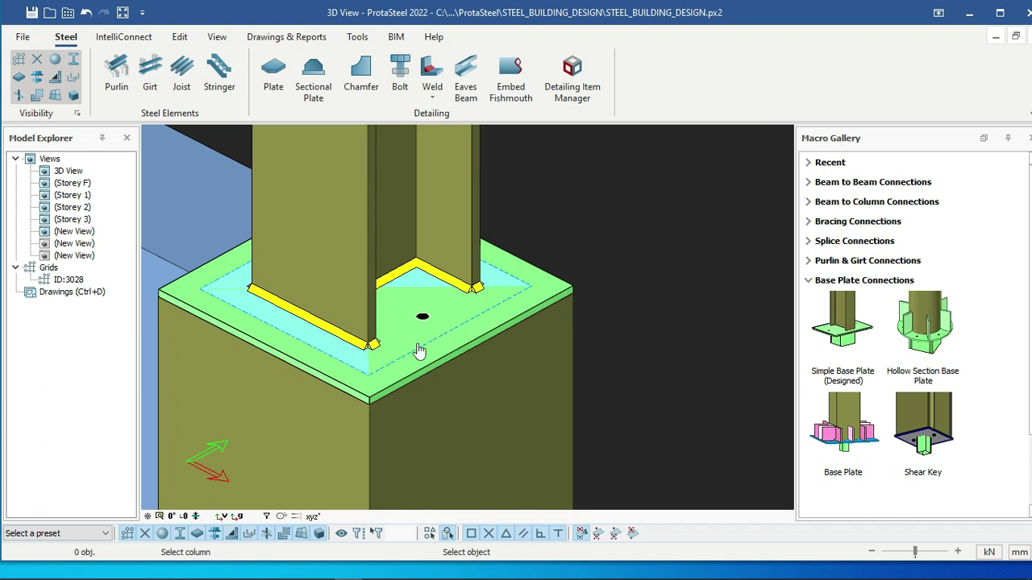
left_click(621, 260)
key("Escape")
- Change the new base plate's colour to grey, set it as the default and apply it
left_click(550, 298)
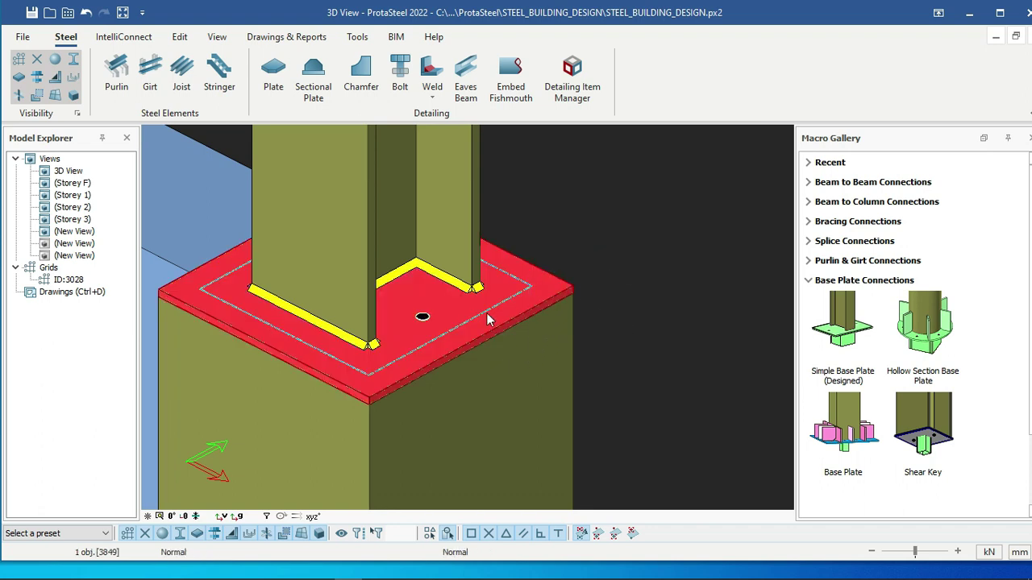
double_click(435, 330)
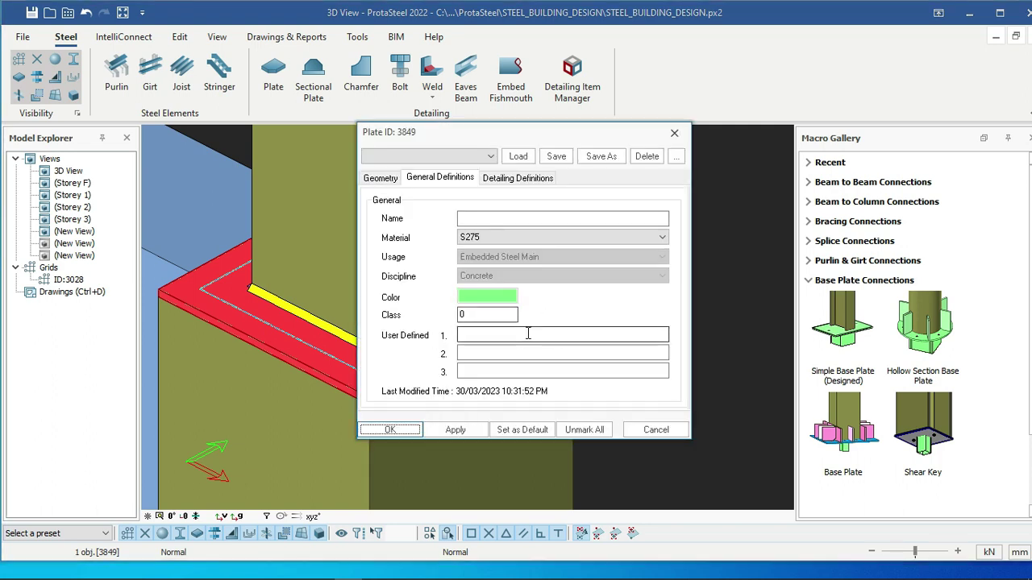
left_click(487, 296)
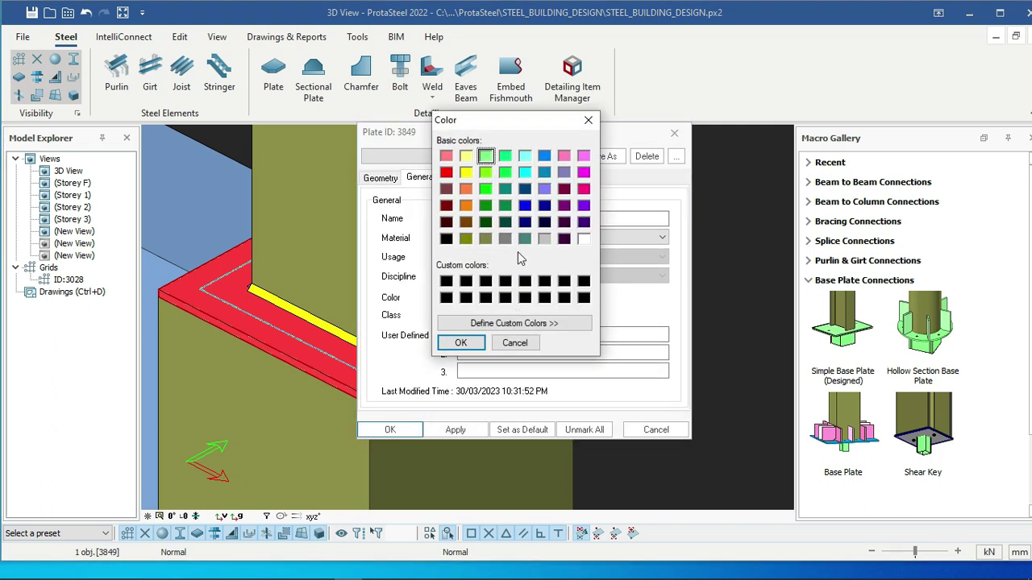
left_click(506, 239)
left_click(460, 342)
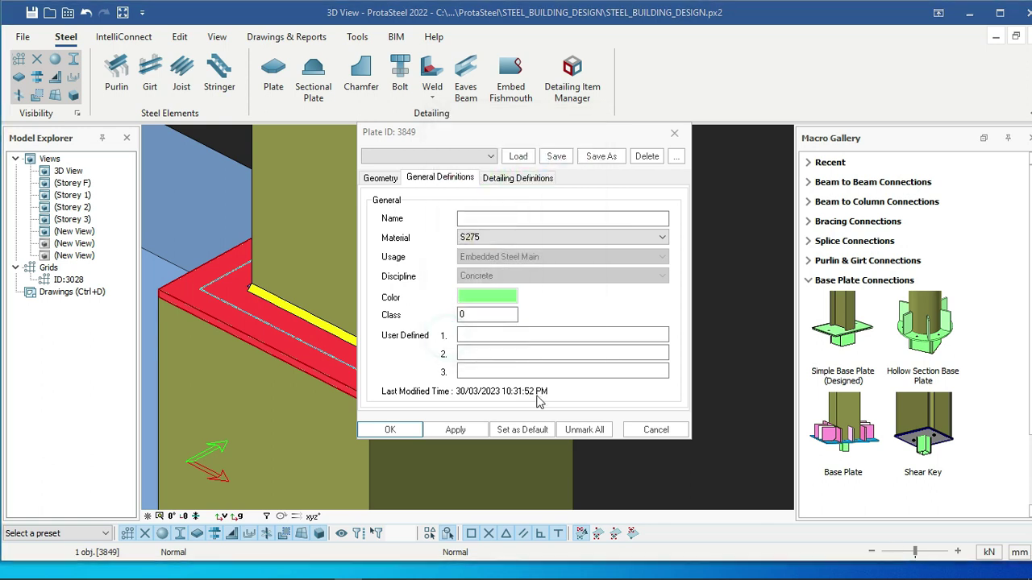
left_click(540, 431)
left_click(389, 430)
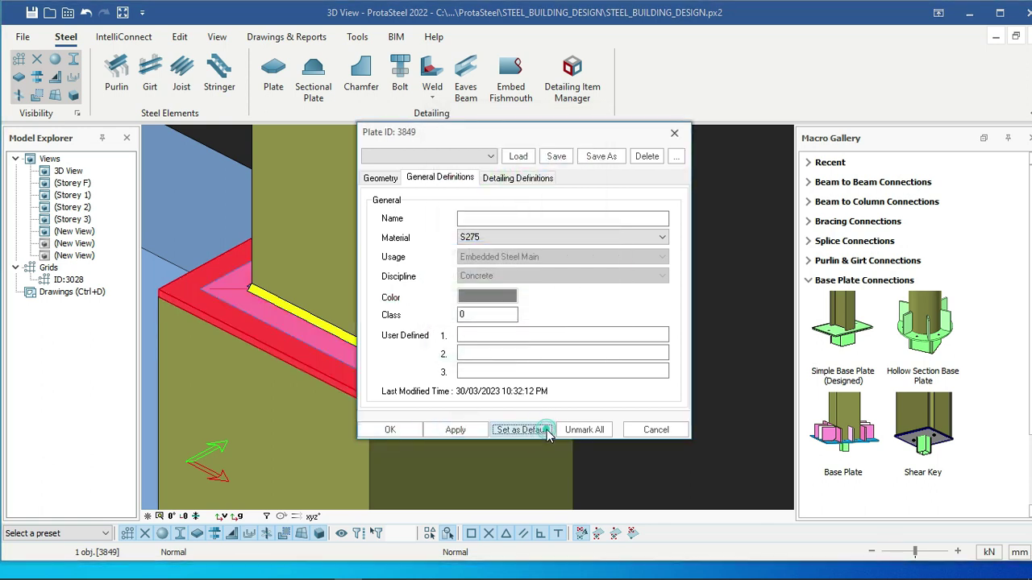
left_click(467, 431)
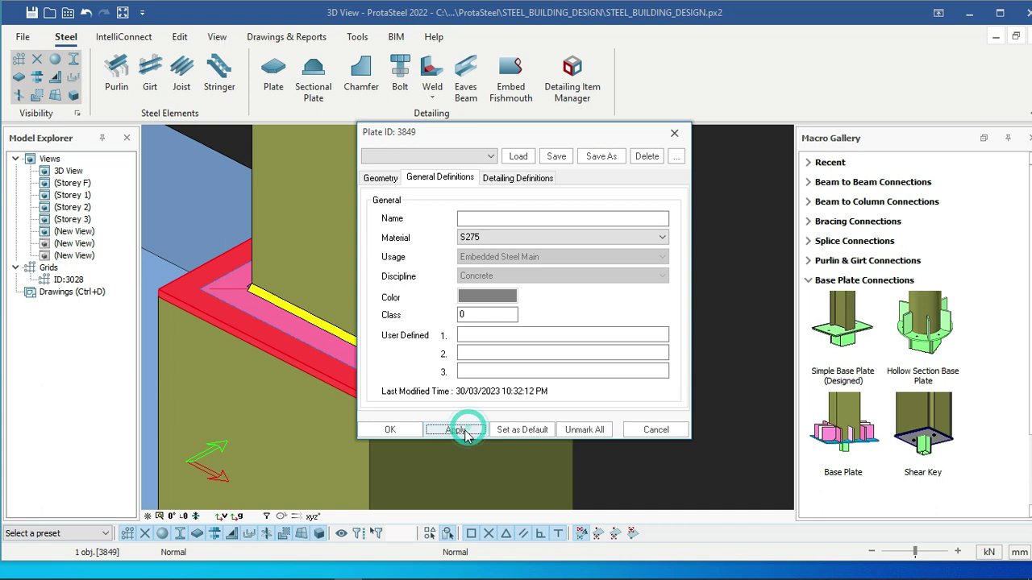
left_click(390, 432)
scroll(600, 303, "down", 1)
left_click(620, 288)
scroll(571, 331, "down", 2)
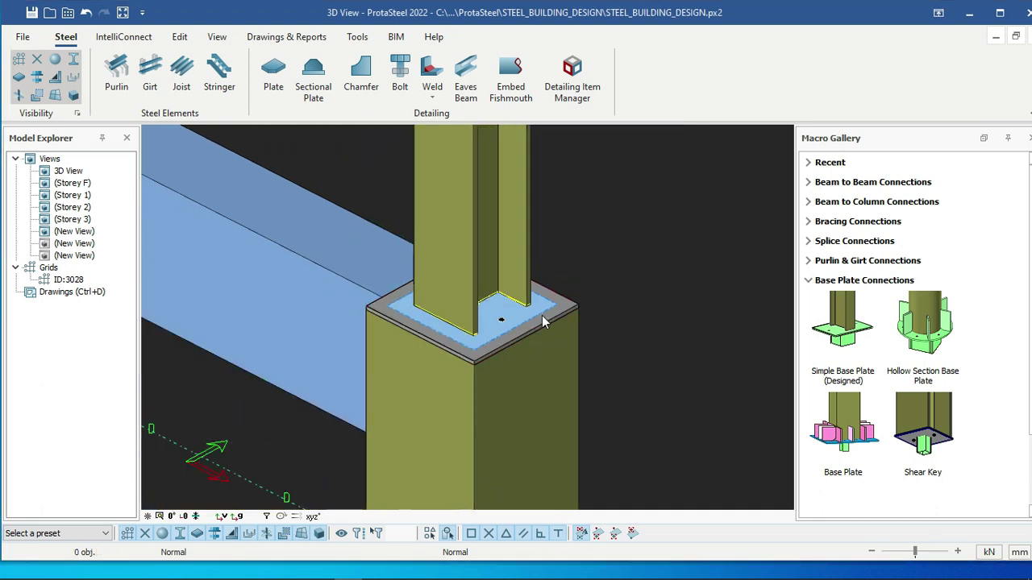
- Change the base plate's hole group to the Bolt type with a diameter of 16 mm
scroll(541, 315, "up", 5)
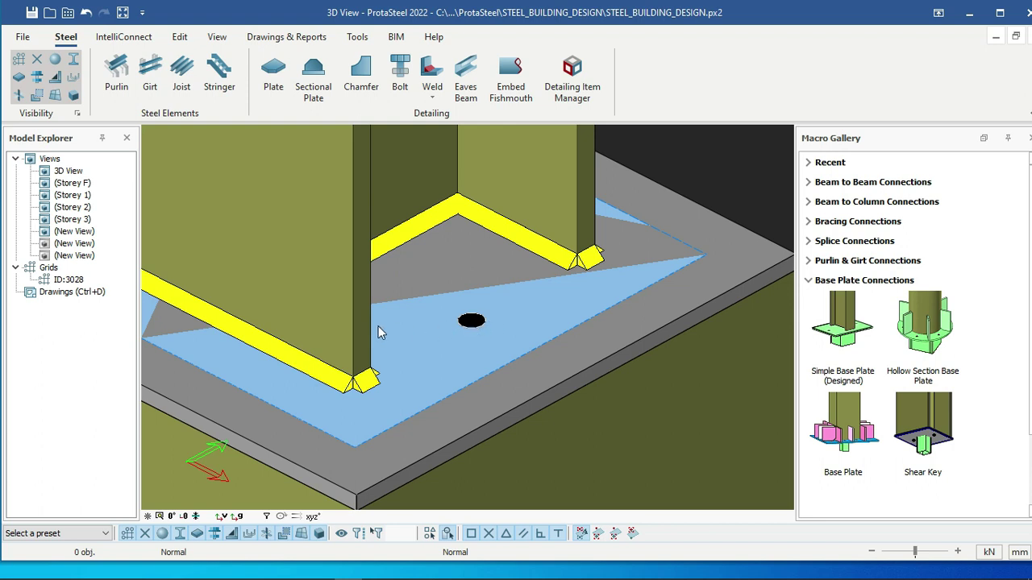
scroll(456, 321, "down", 3)
scroll(445, 324, "up", 3)
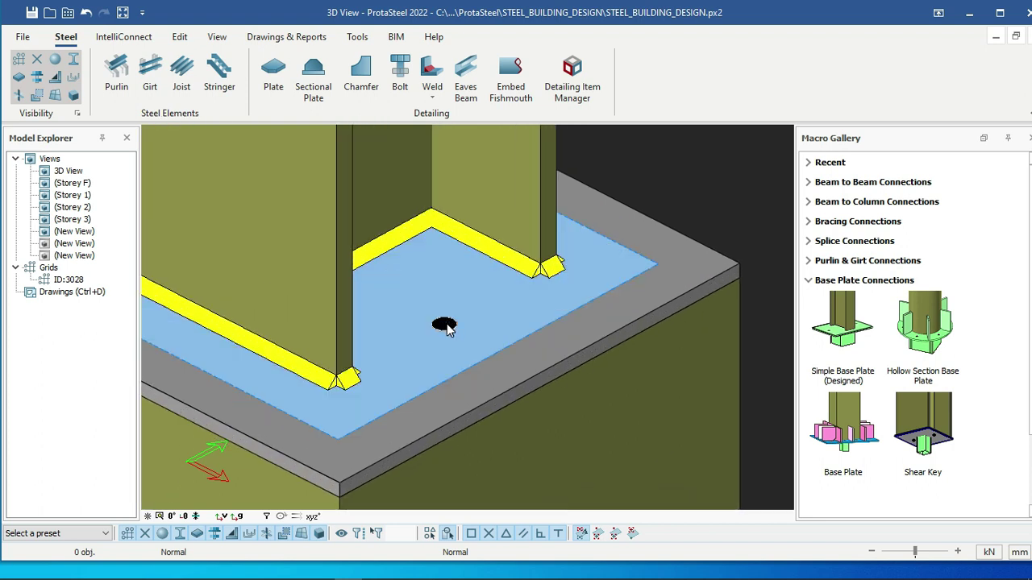
left_click(445, 324)
double_click(451, 324)
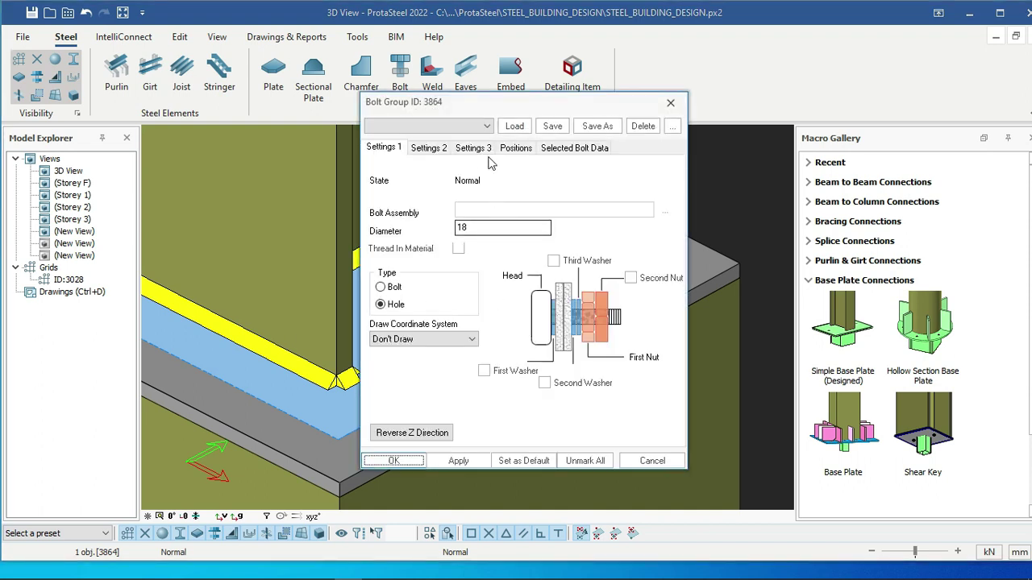
left_click_drag(515, 109, 669, 113)
double_click(633, 231)
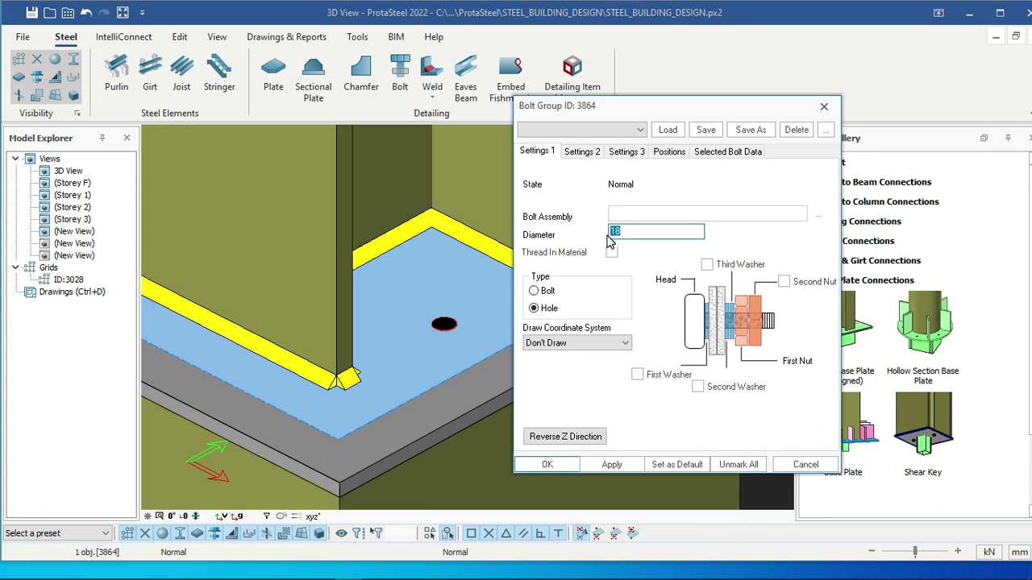
type("1")
left_click(637, 212)
left_click(637, 213)
left_click(618, 212)
left_click(551, 292)
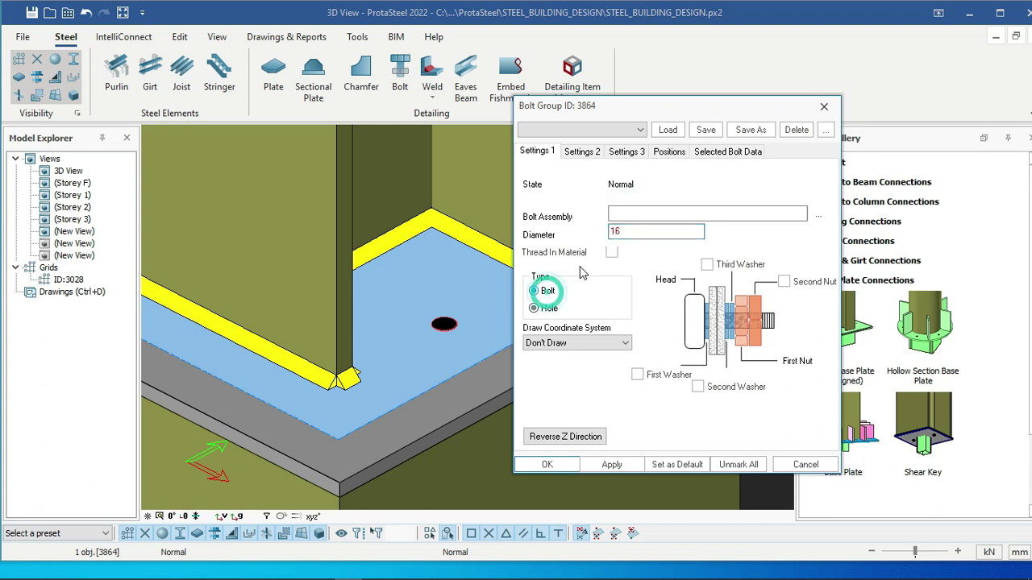
- Assign the 8.8_BOLT assembly to the bolt group, with thread in material and the first washer enabled
left_click(640, 214)
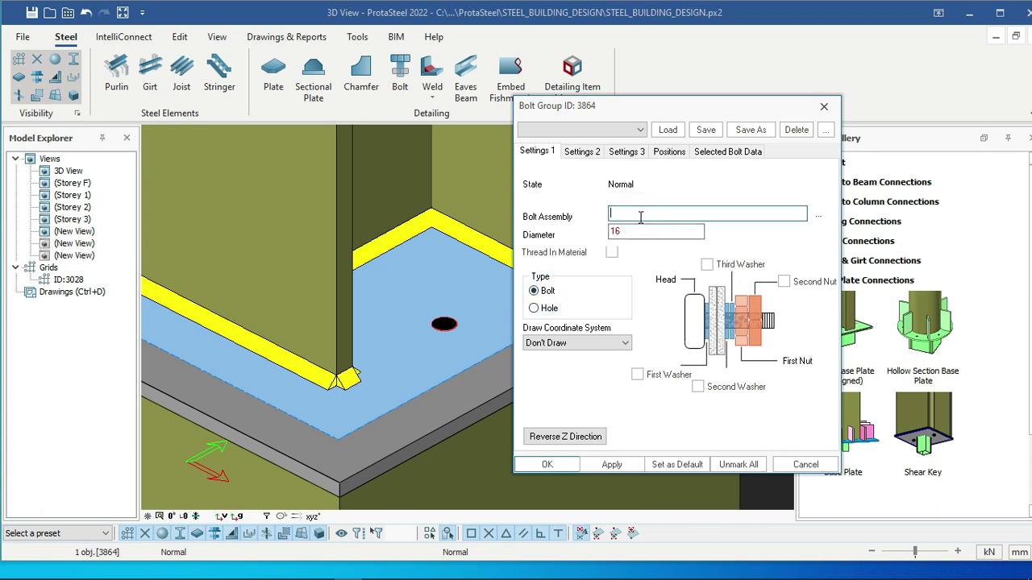
type("8.8_BOLT")
left_click_drag(663, 210, 598, 216)
right_click(636, 217)
left_click(689, 266)
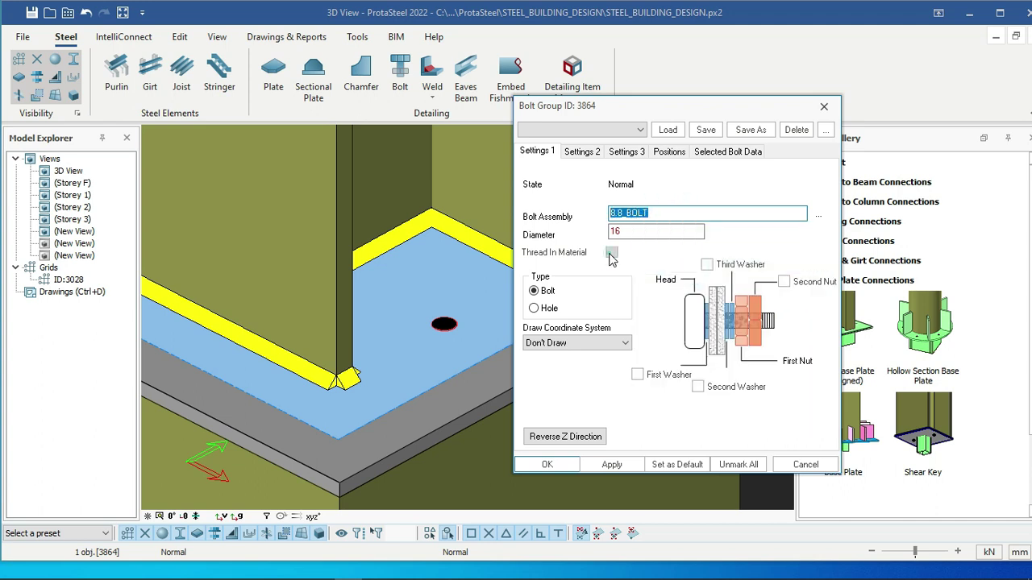
left_click(611, 253)
left_click(651, 376)
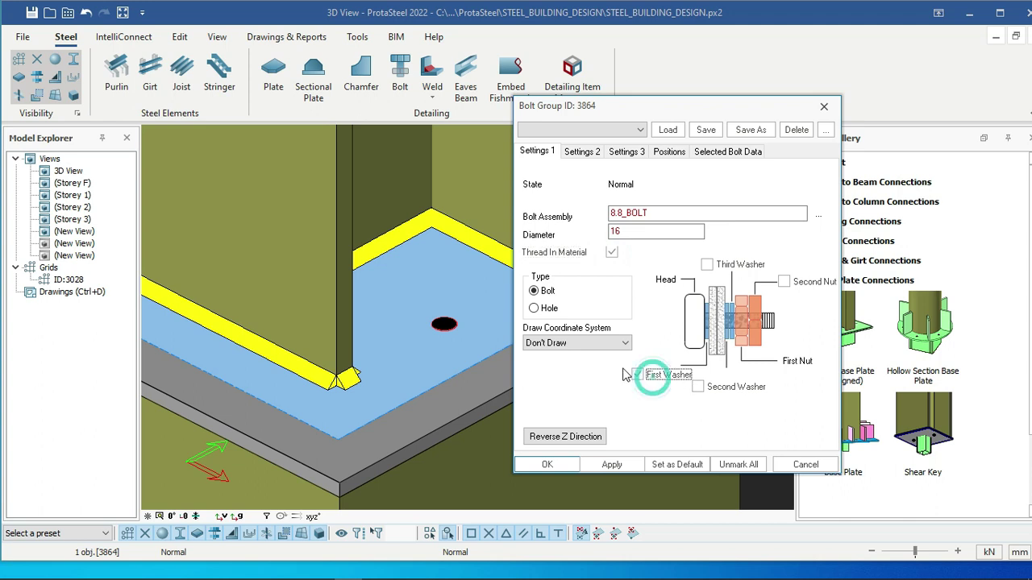
- Name the bolt group M16 BOLT, with a bolt tolerance of 2 and Site as the assembly location
left_click(594, 153)
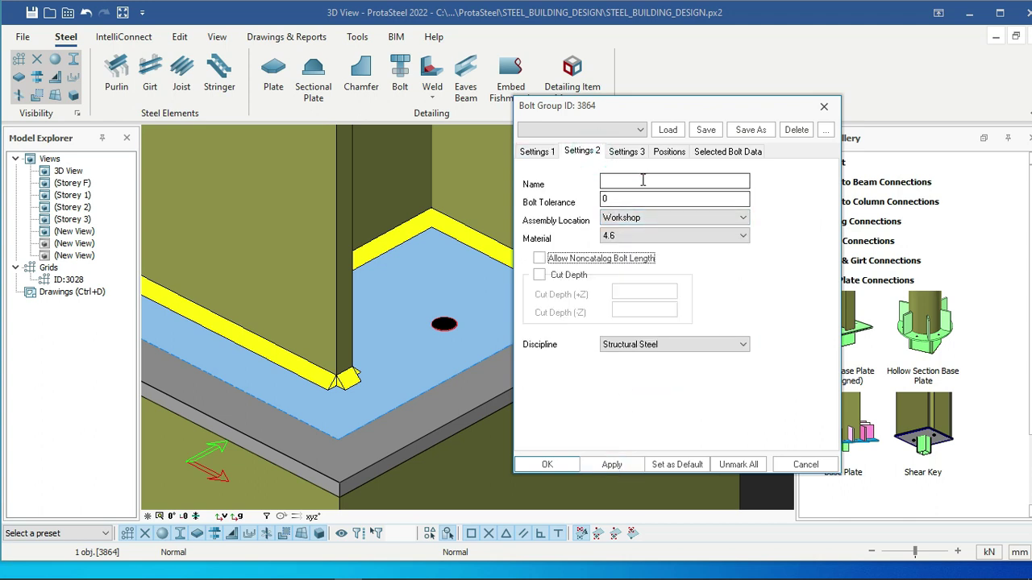
left_click(641, 180)
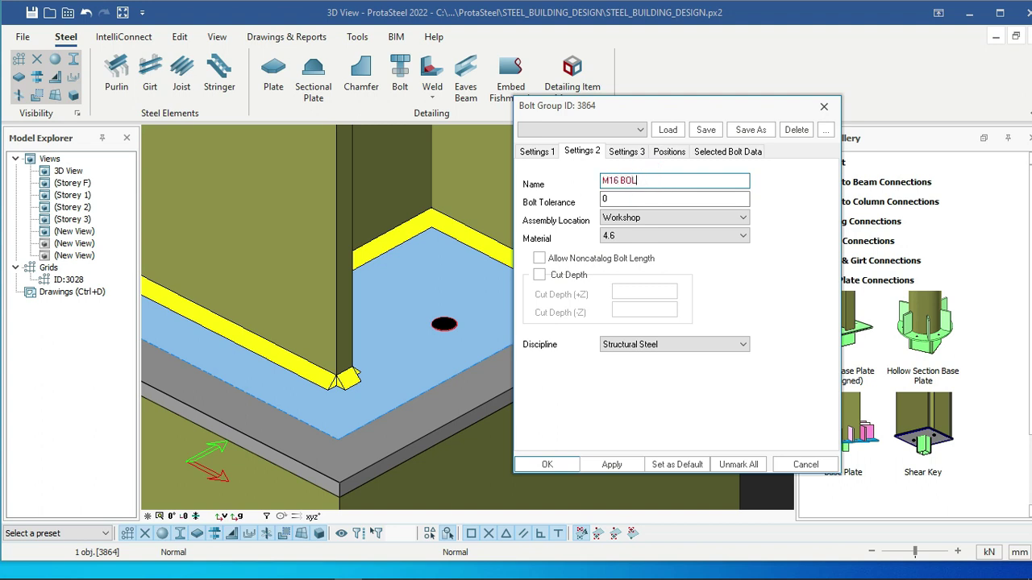
double_click(606, 201)
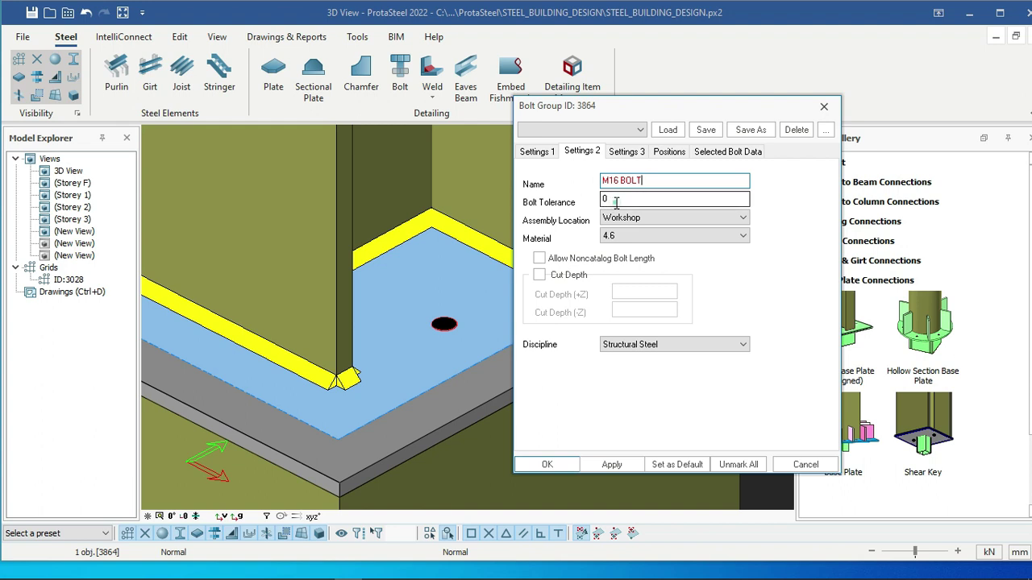
type("2")
left_click(617, 225)
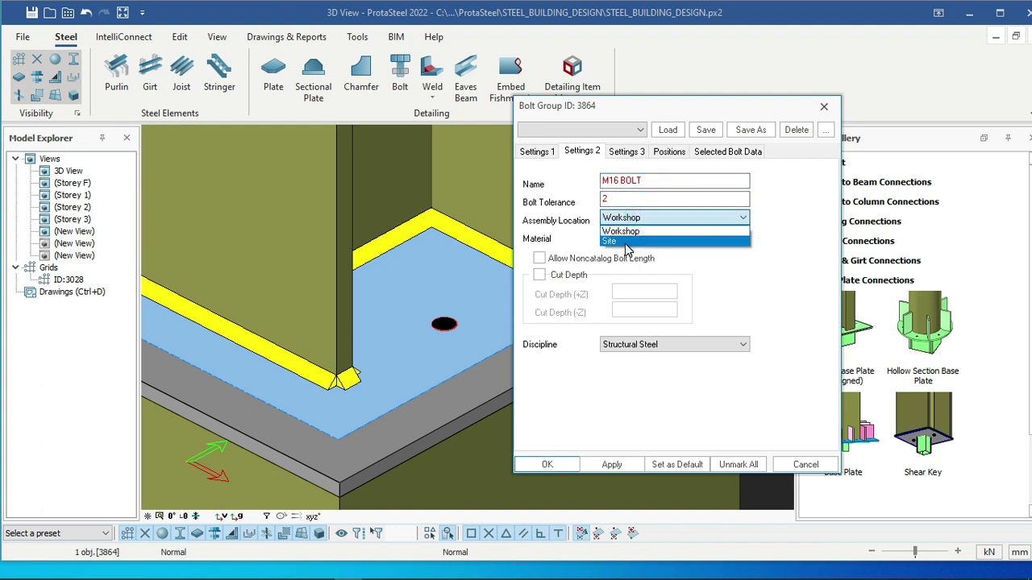
left_click(637, 233)
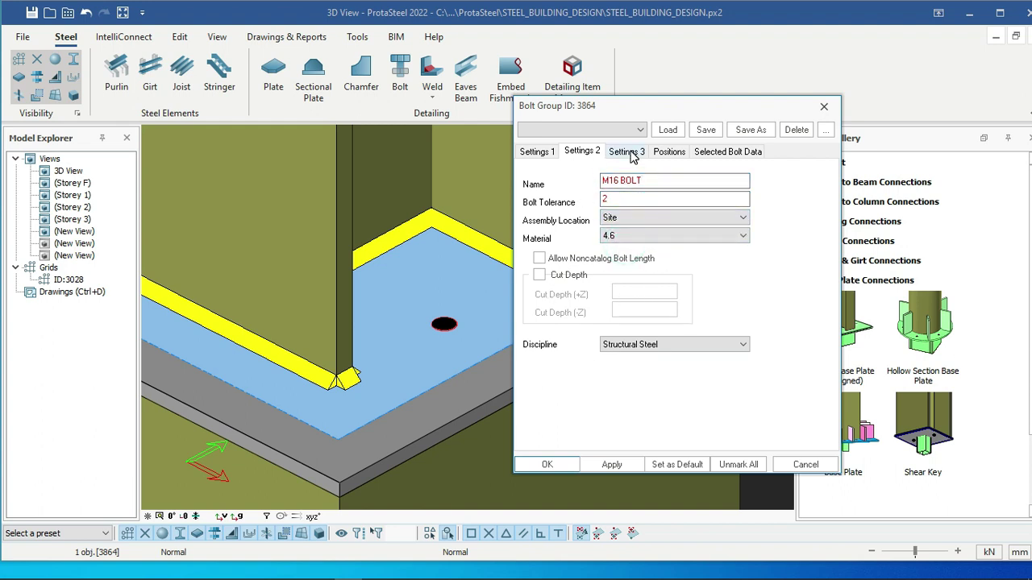
- Update the first bolt position in the array to x 165, y 165 and apply the bolt group changes
left_click(659, 154)
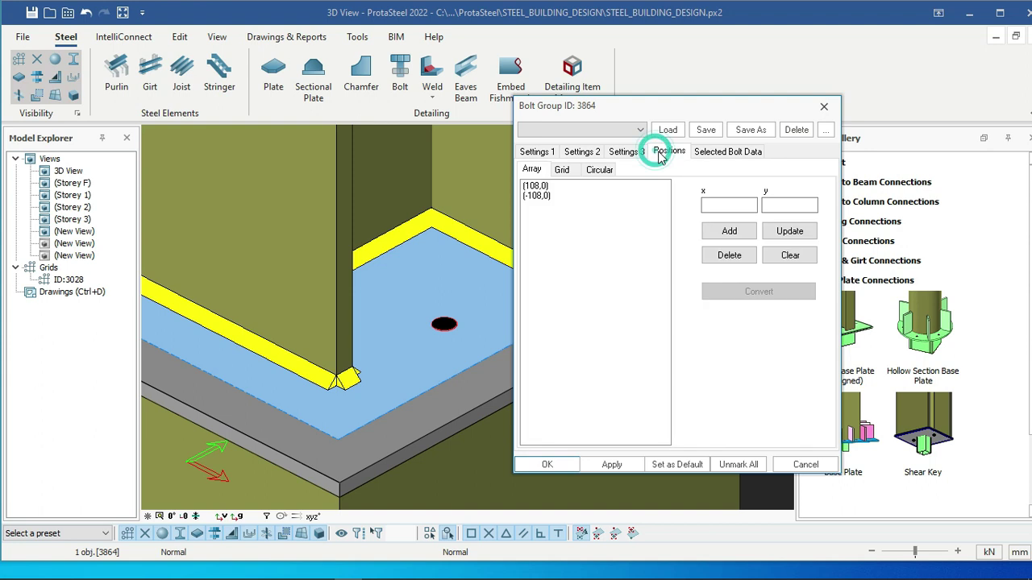
left_click(536, 186)
double_click(730, 206)
type("1")
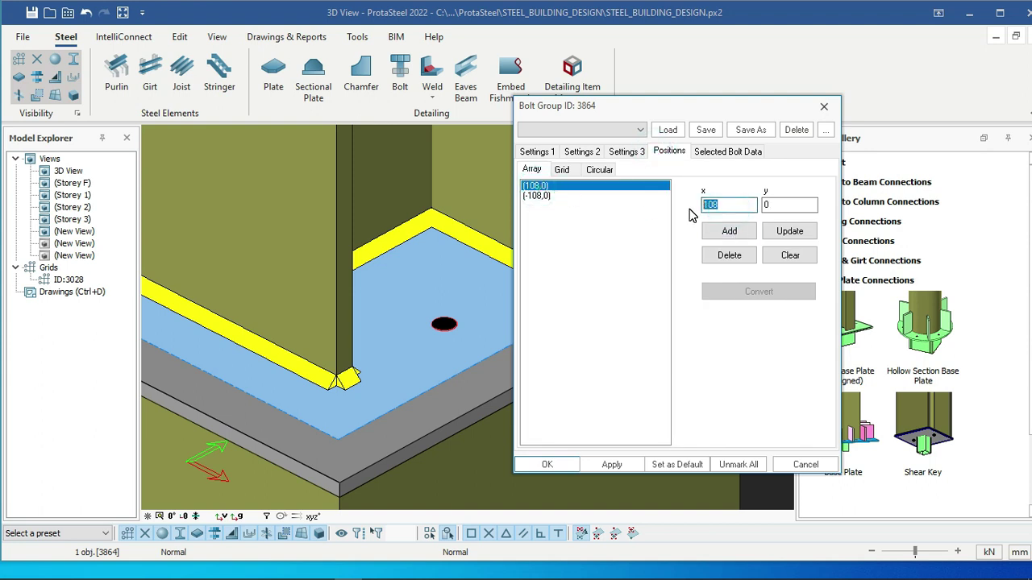
type("Y5")
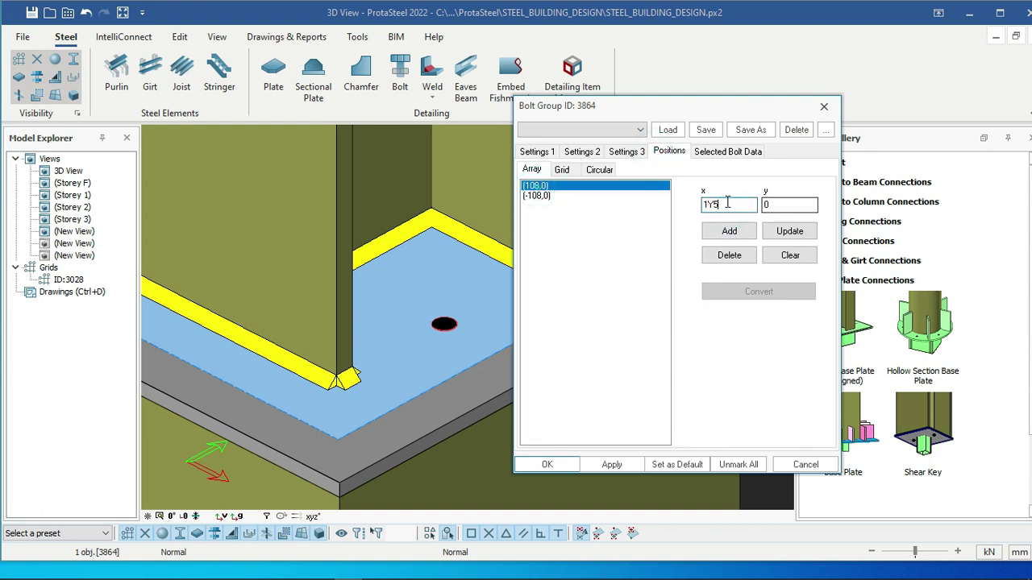
left_click_drag(715, 205, 708, 205)
key("Tab")
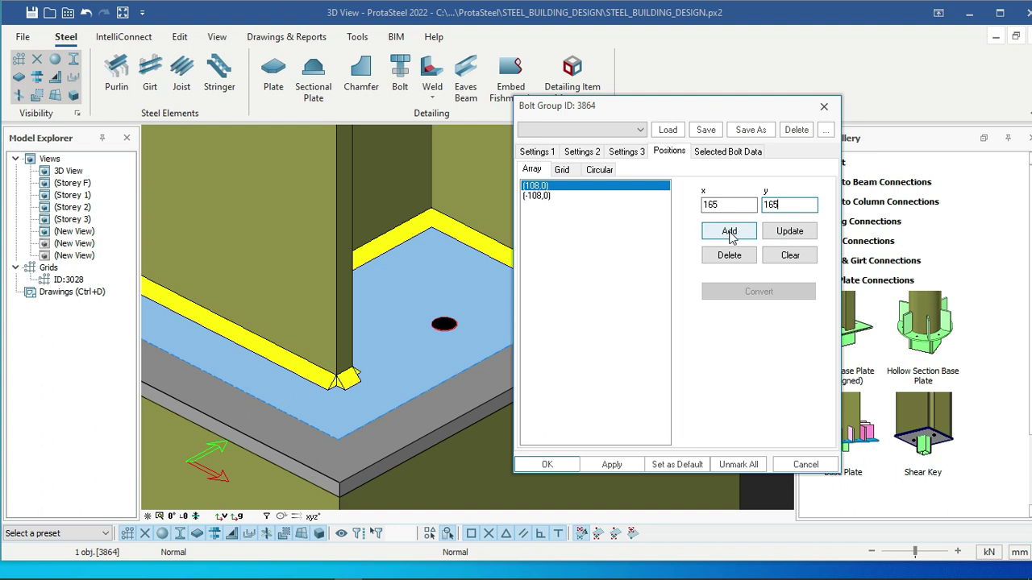
left_click(778, 233)
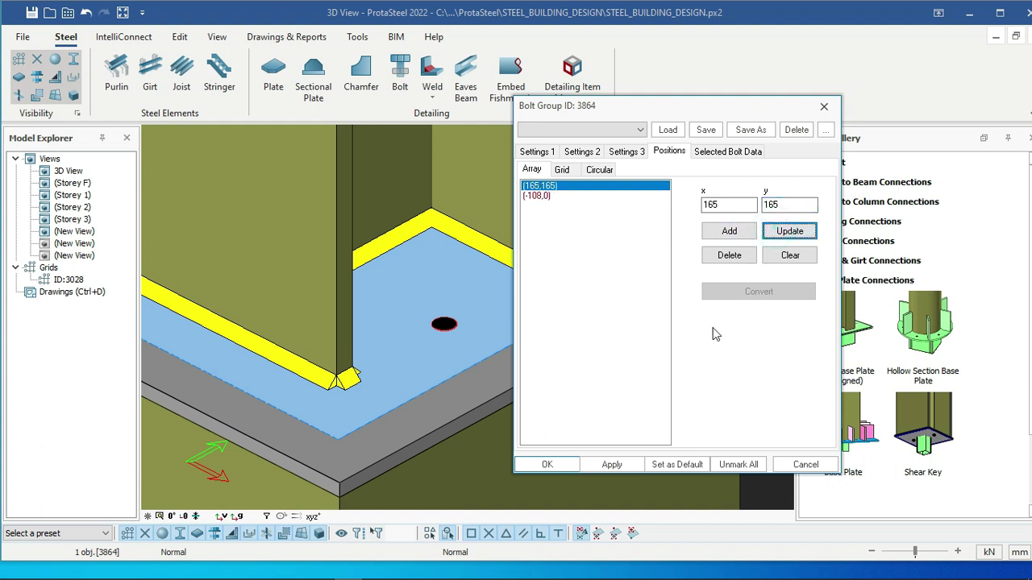
left_click(606, 466)
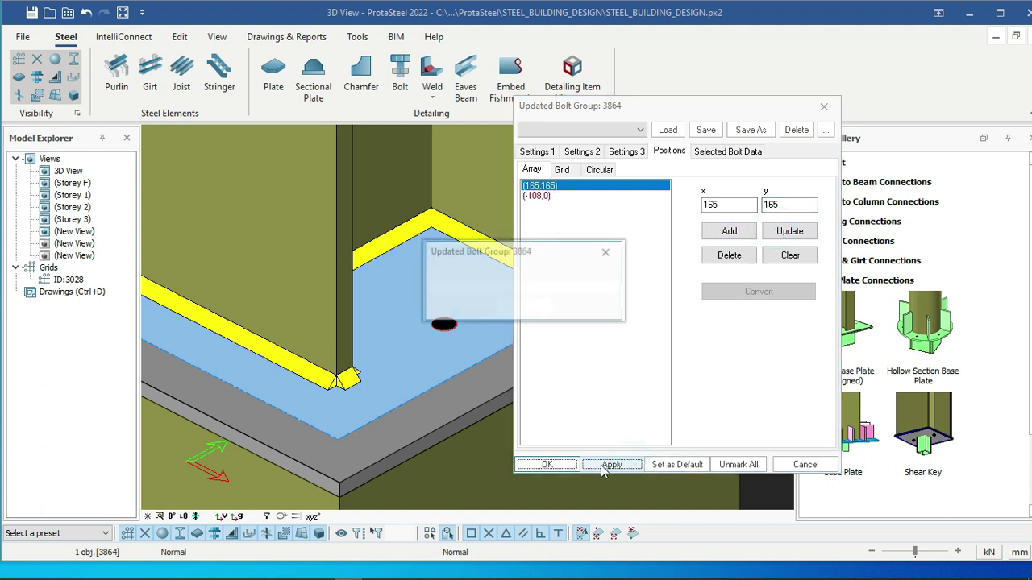
- Review the bolt group's settings, enable its first washer again and apply the change
left_click(580, 152)
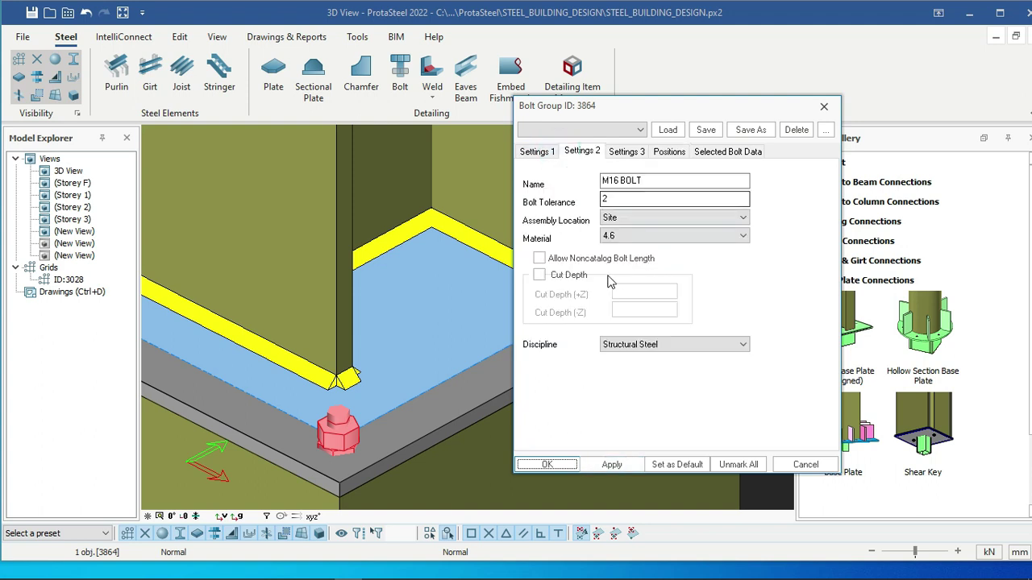
left_click(540, 152)
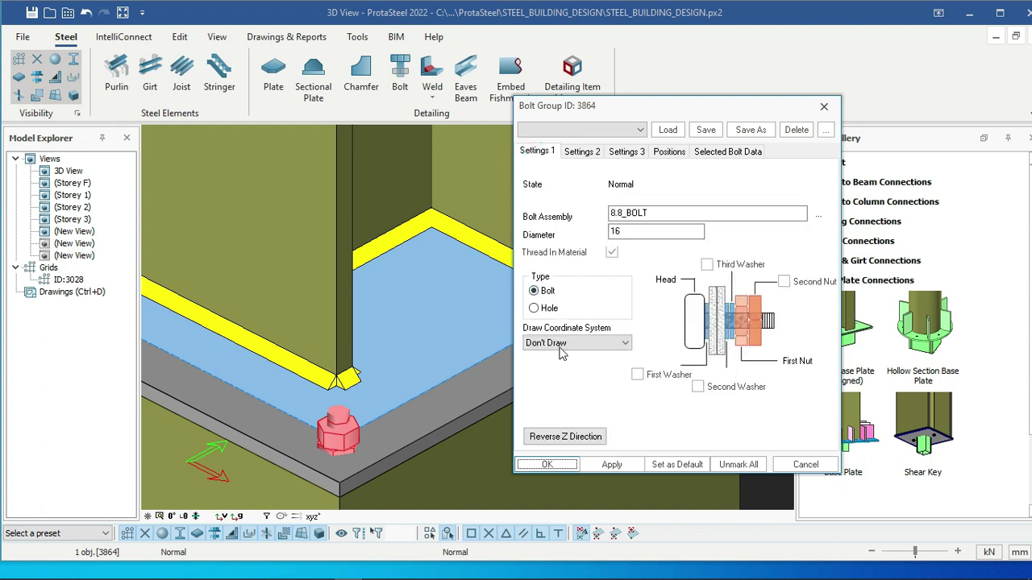
left_click(664, 378)
scroll(337, 455, "up", 5)
left_click(606, 465)
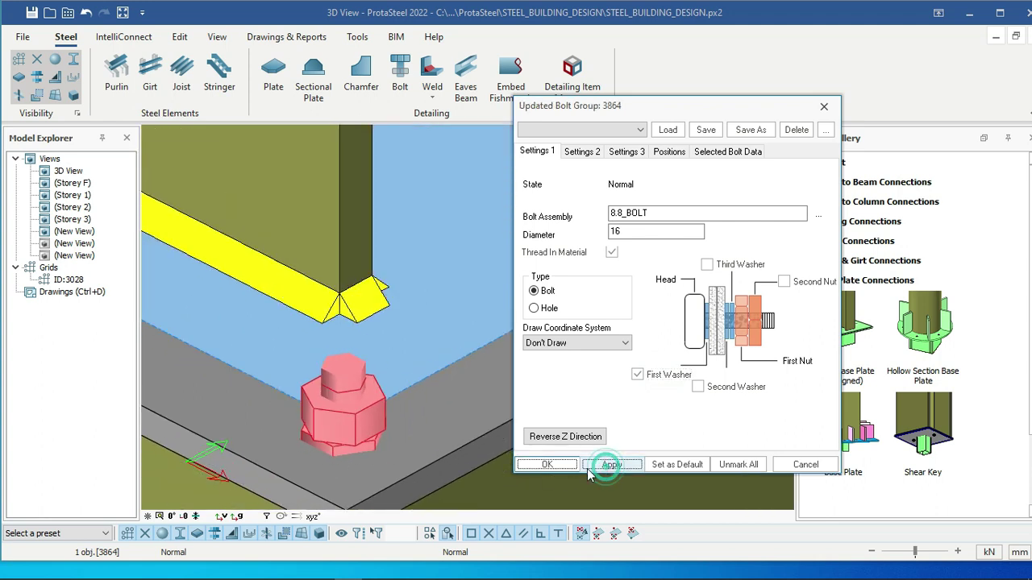
scroll(283, 331, "down", 3)
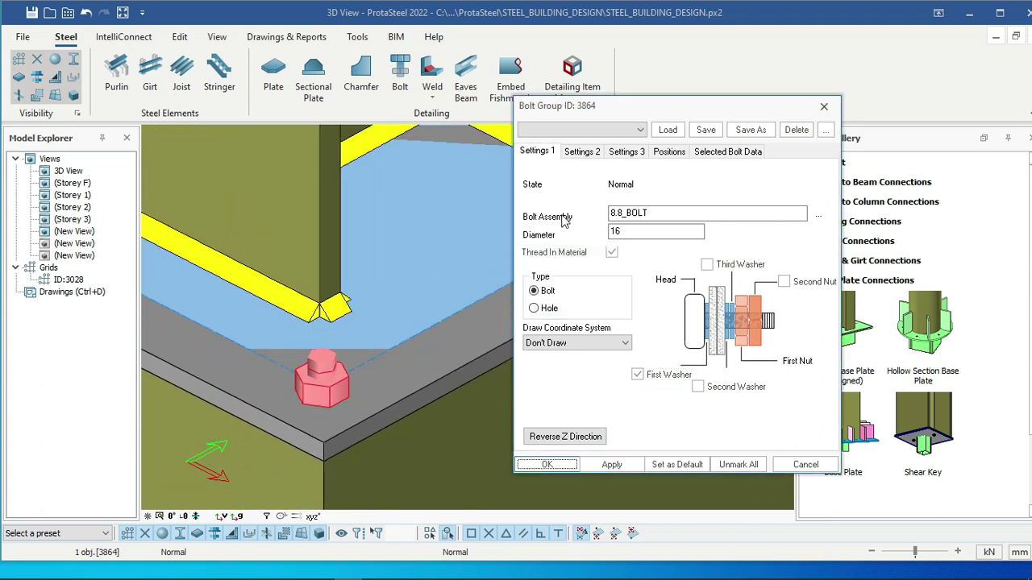
- Delete the second bolt position at x -108, y 0 from the bolt group's position array
scroll(298, 294, "down", 3)
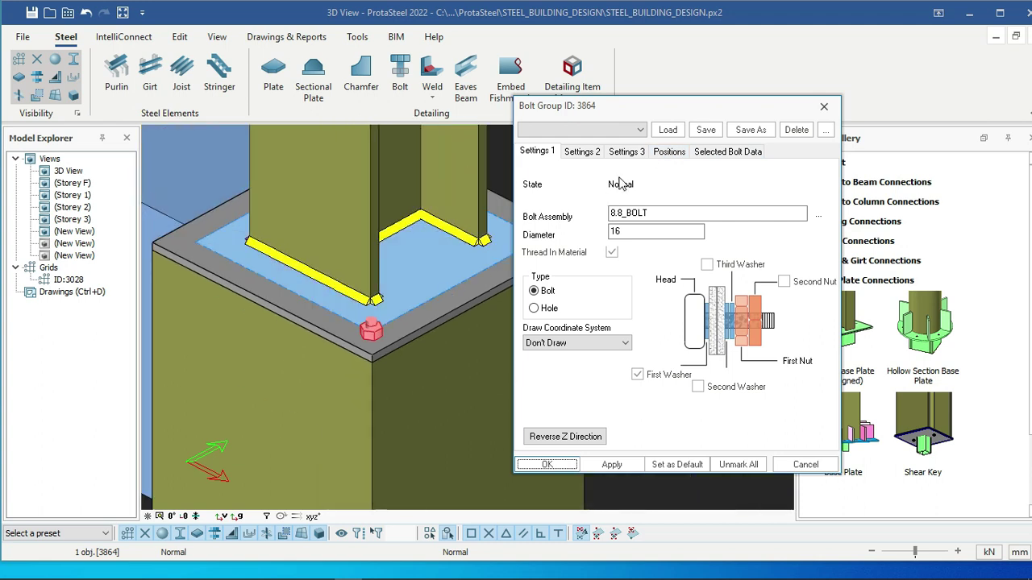
left_click(668, 151)
scroll(249, 341, "up", 5)
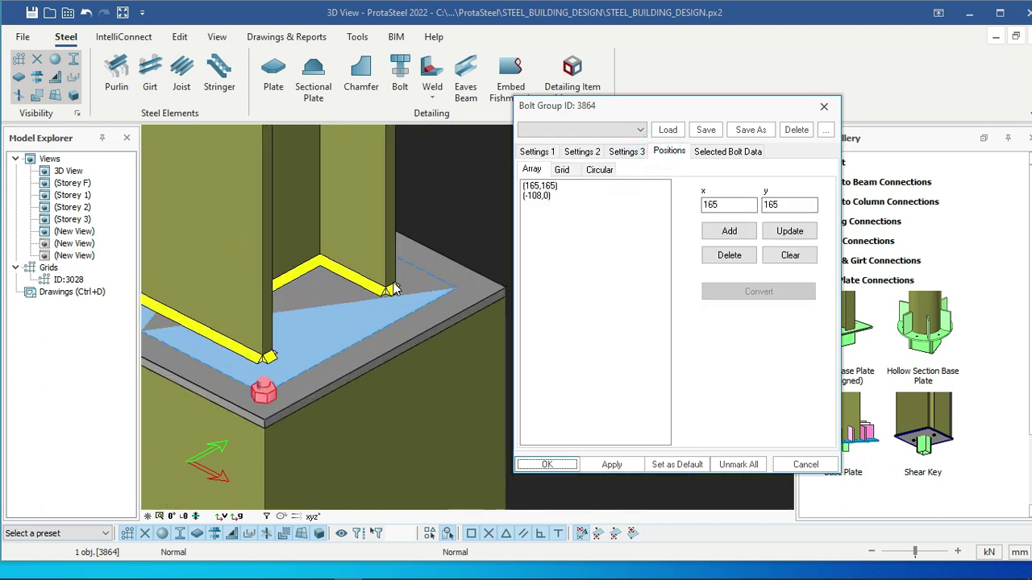
left_click(538, 196)
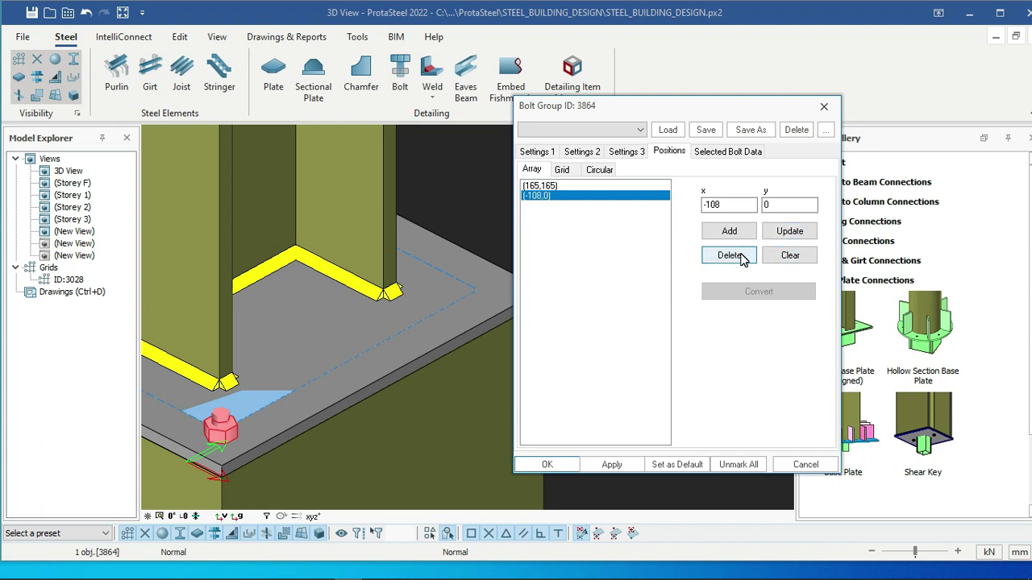
left_click(728, 255)
- Add a second bolt position to the array and update it to x -165, y 165
left_click(540, 188)
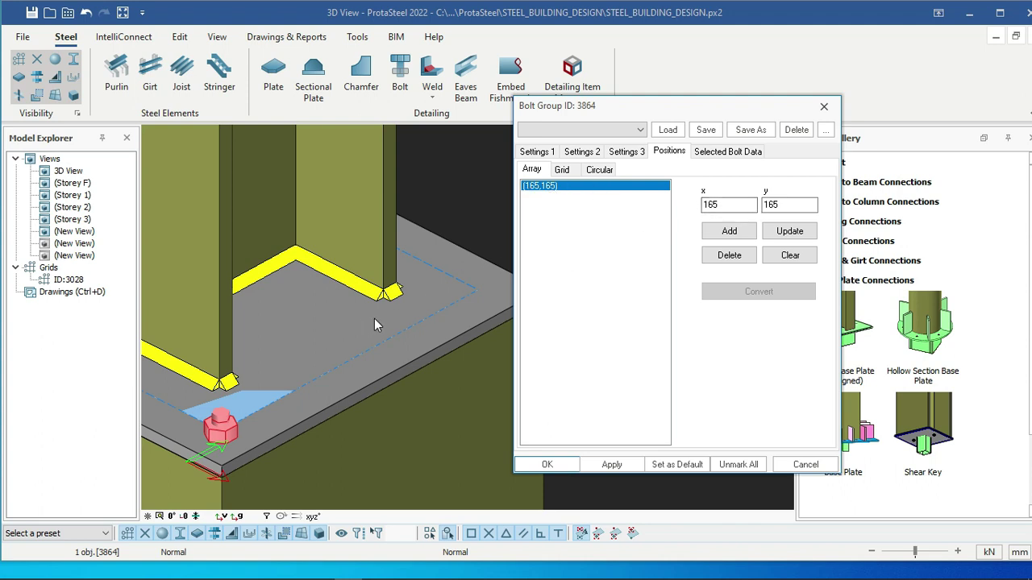
scroll(373, 318, "down", 2)
middle_click_drag(397, 292, 387, 305)
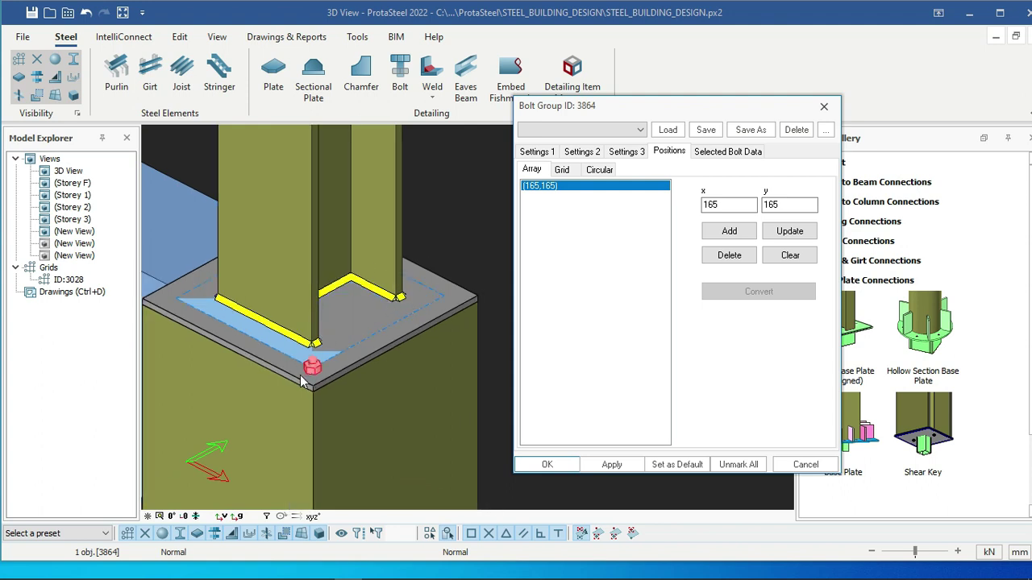
scroll(300, 374, "up", 1)
scroll(354, 325, "down", 1)
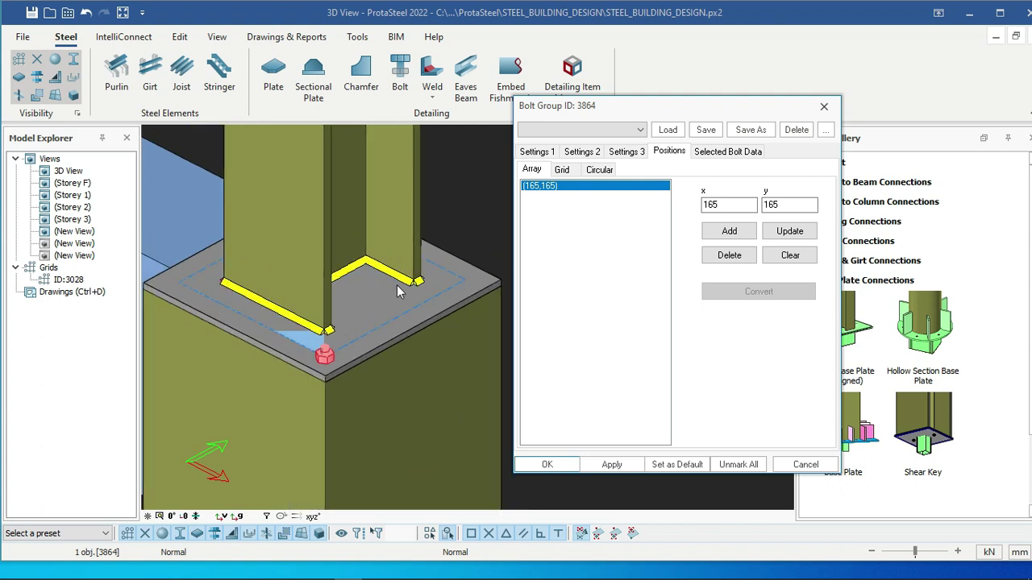
left_click(729, 231)
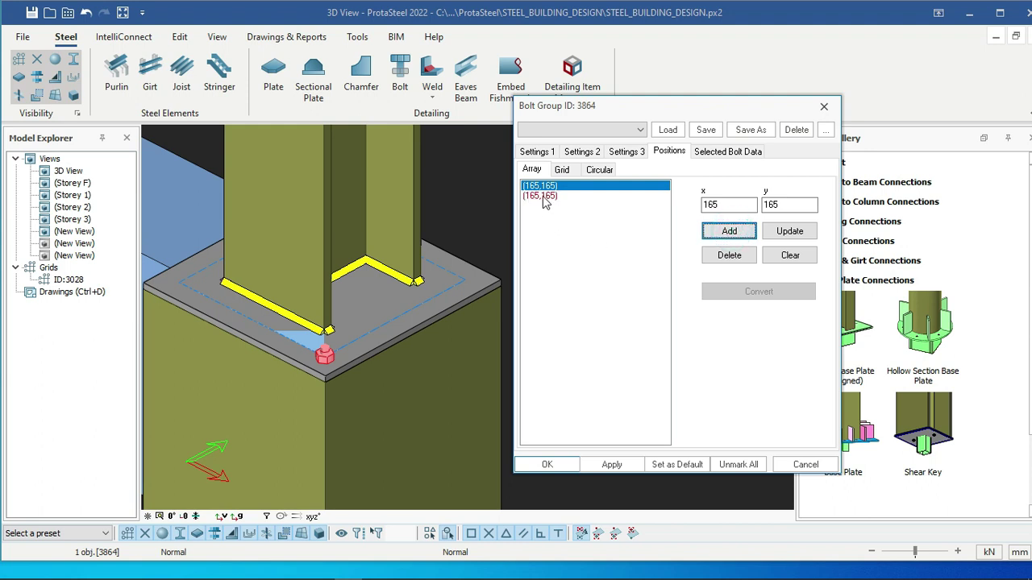
left_click(548, 196)
left_click(706, 207)
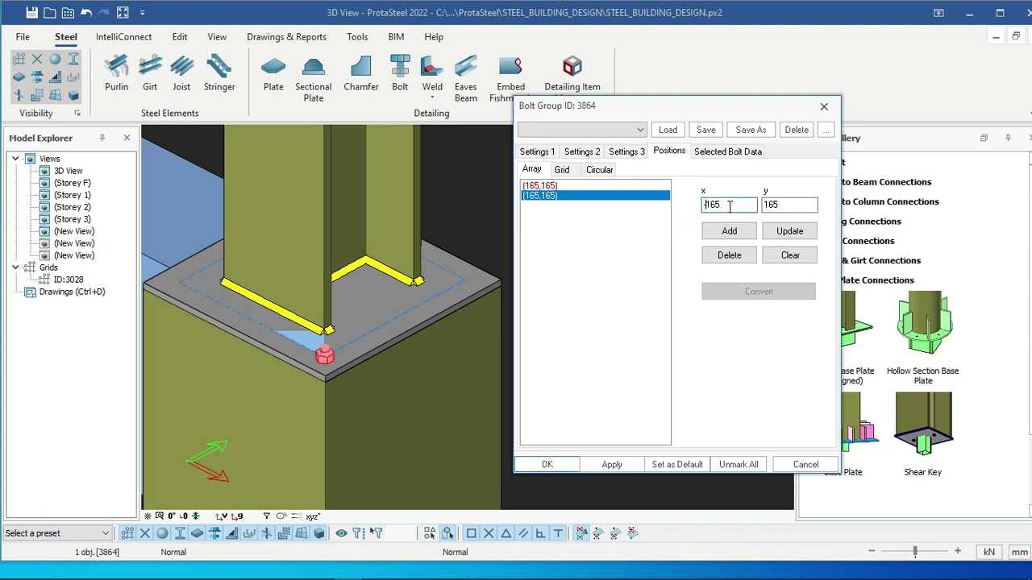
left_click(778, 232)
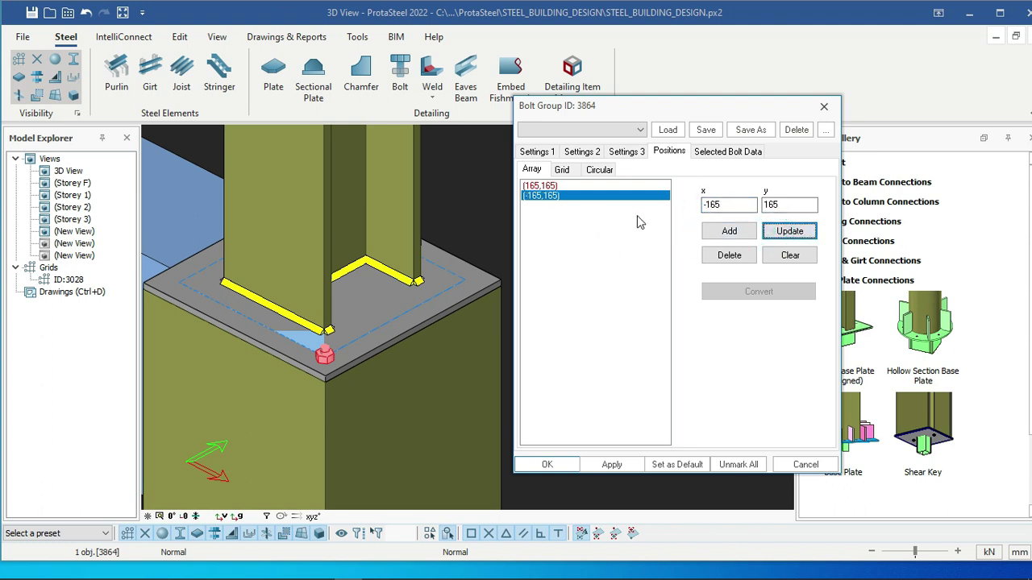
- Add a third bolt position to the array and update it to x -165, y -165
left_click(739, 232)
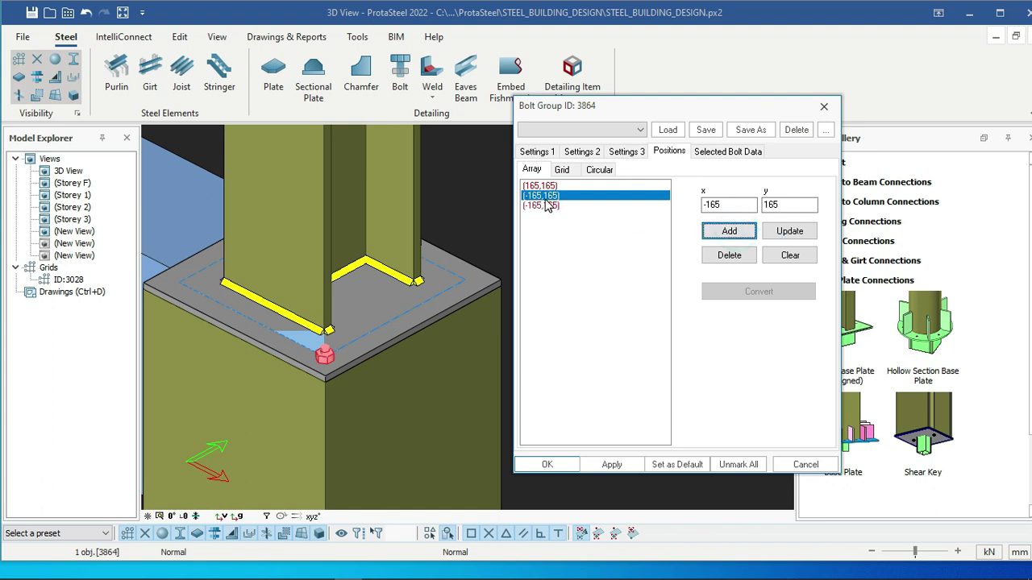
double_click(769, 205)
type("-165")
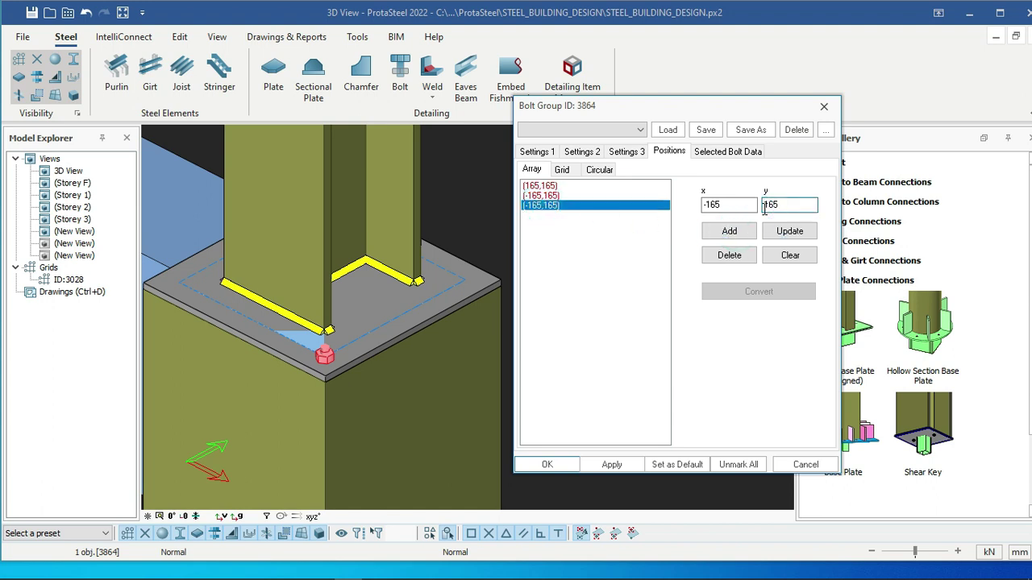
left_click(780, 236)
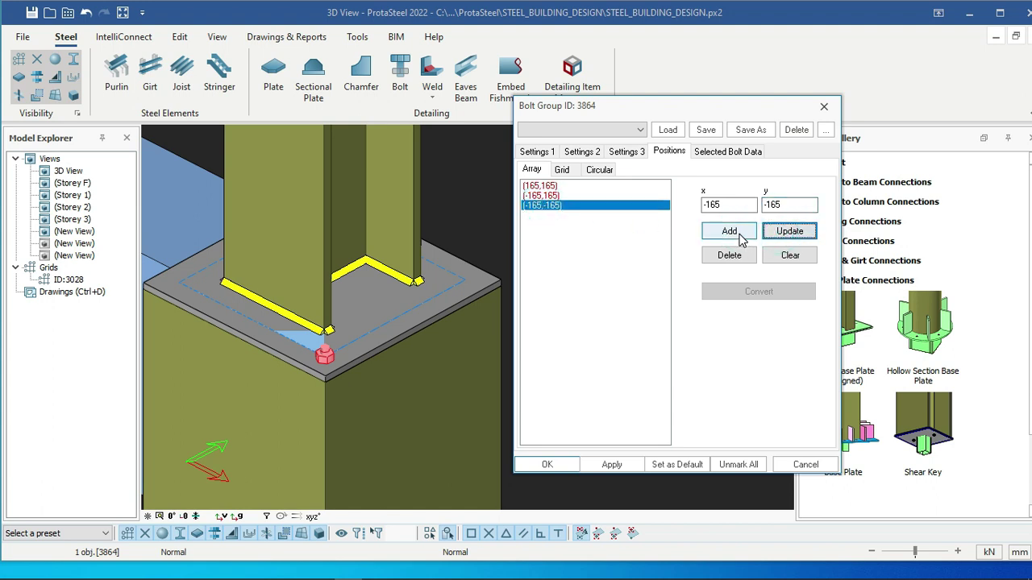
- Add a fourth bolt position to the array and update it to x 165, y -165
left_click(733, 235)
left_click(544, 216)
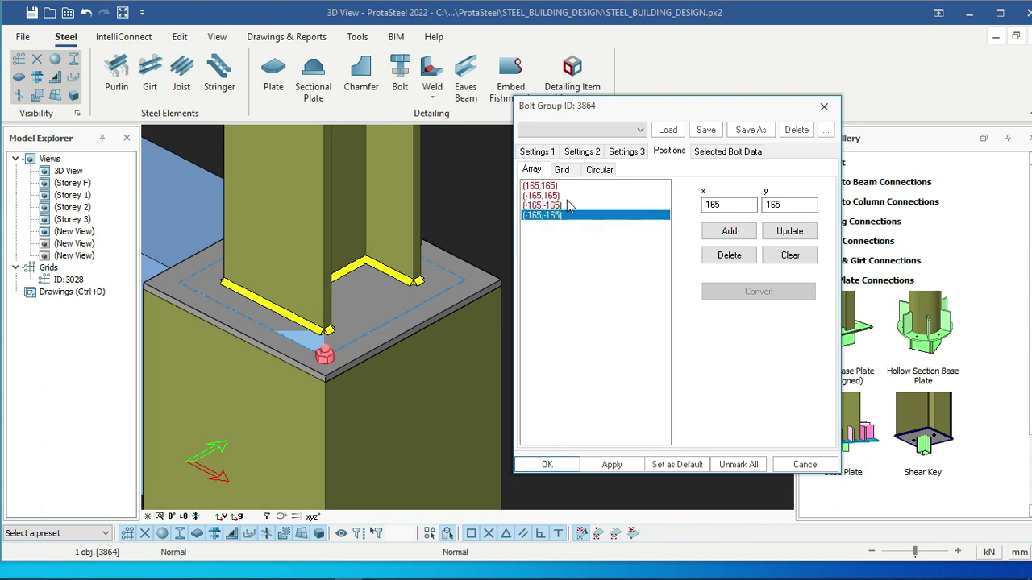
double_click(706, 204)
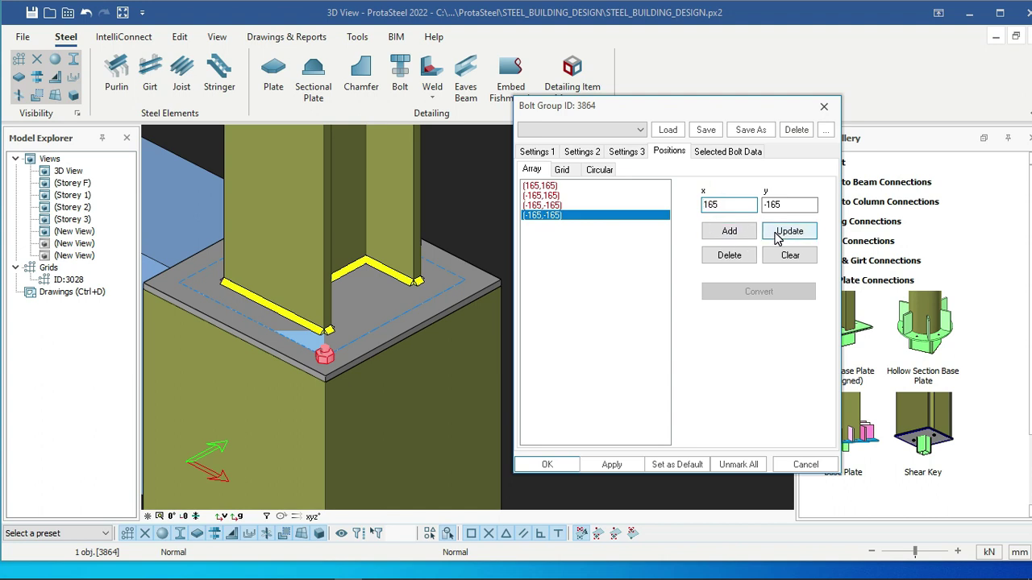
left_click(778, 236)
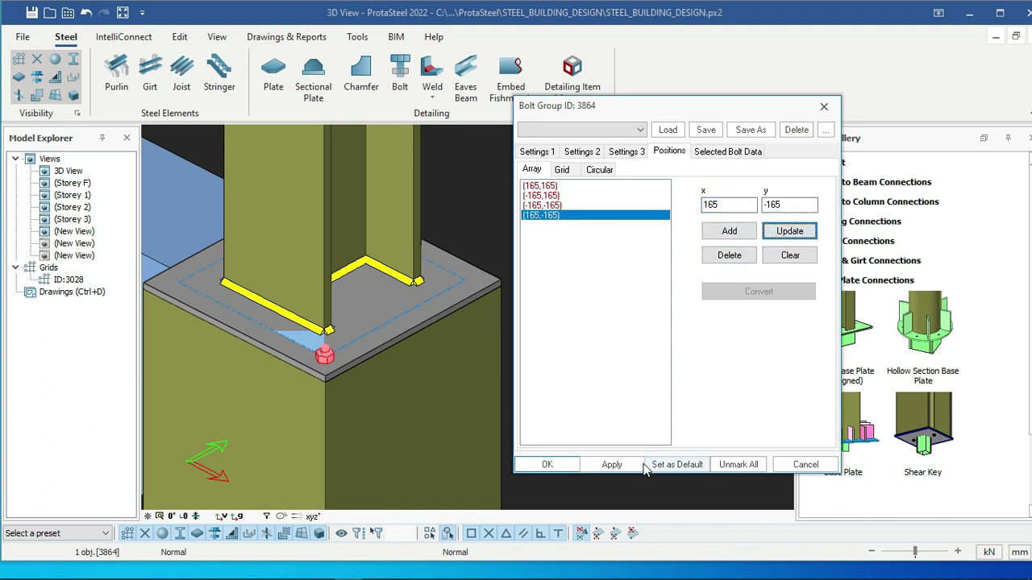
- Apply the four corner positions to the bolt group, check the bolts on the base plate and accept the settings
left_click(610, 464)
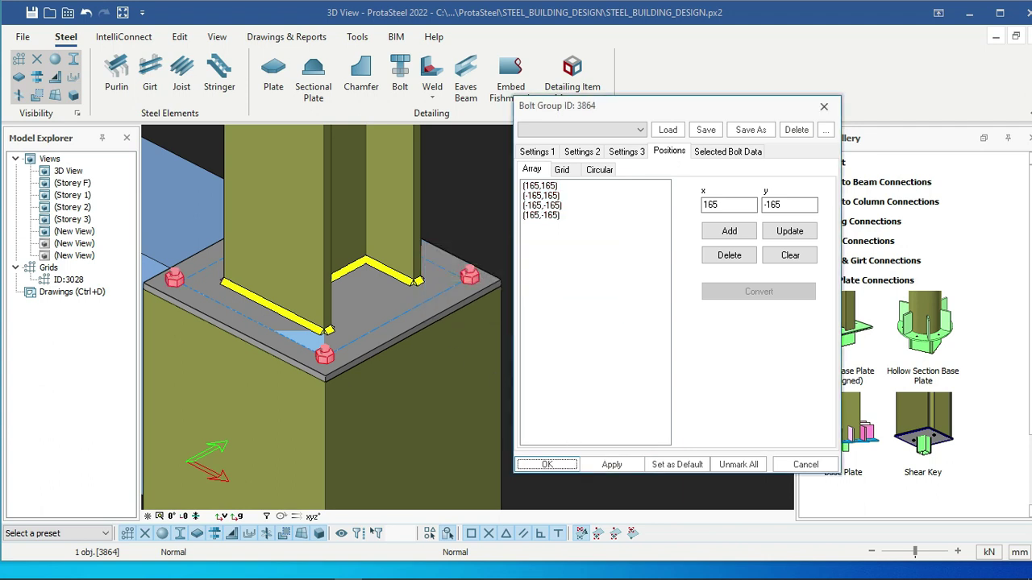
scroll(248, 278, "down", 5)
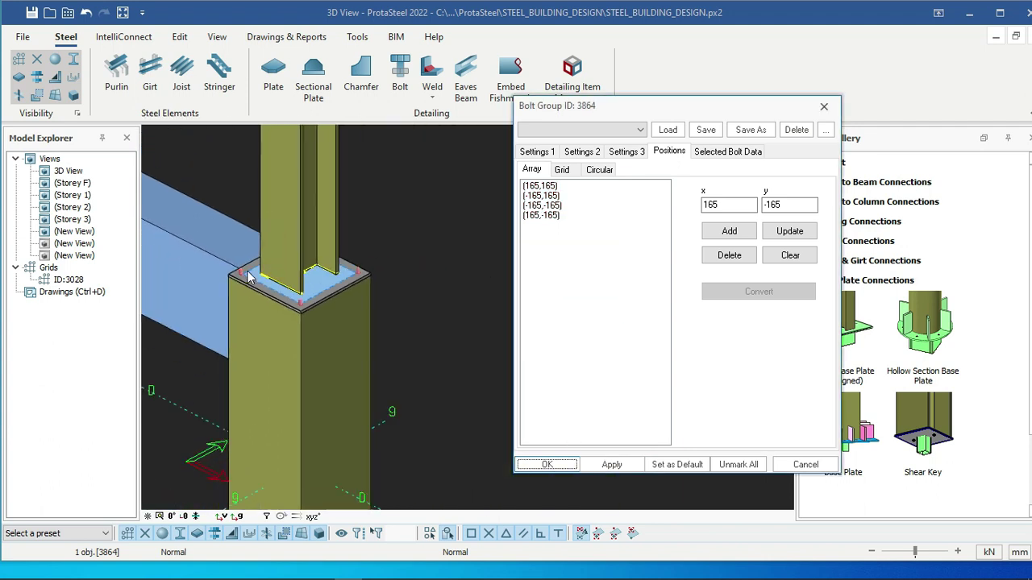
scroll(248, 278, "up", 3)
scroll(274, 286, "down", 3)
scroll(300, 292, "up", 2)
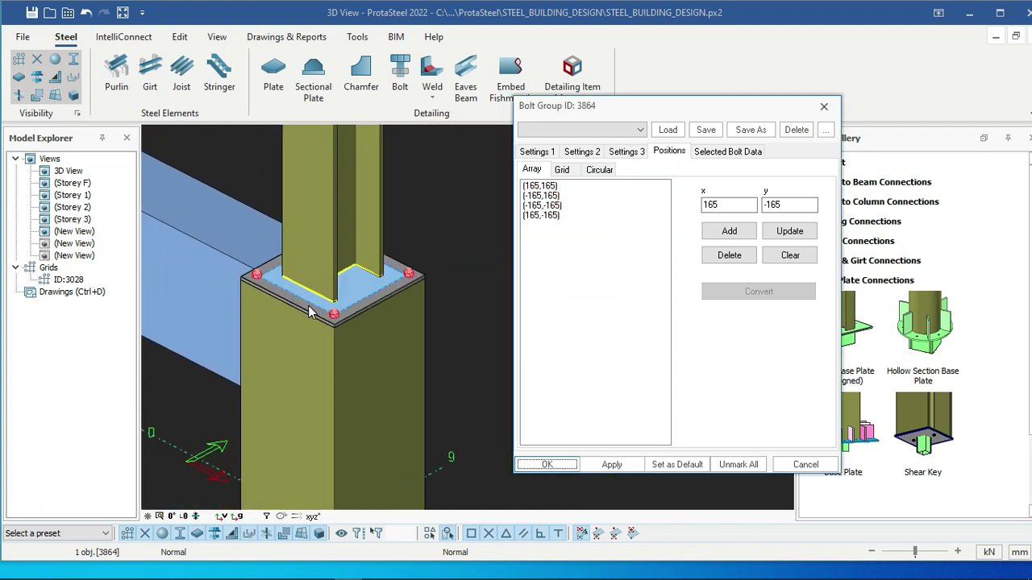
middle_click_drag(285, 297, 322, 290, "shift")
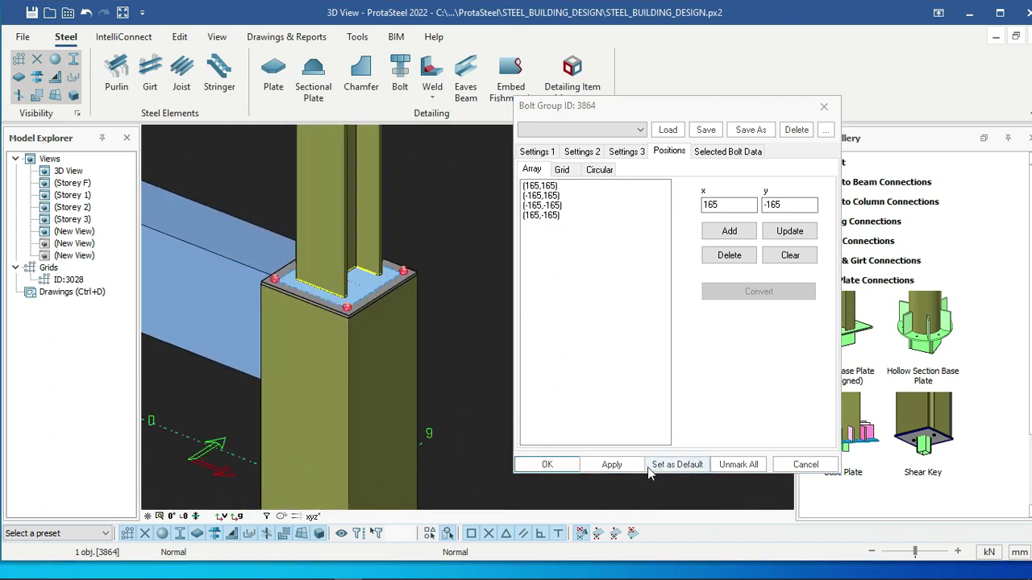
left_click(546, 465)
- Place a Simple Base Plate (Designed) connection on the adjacent steel column along grid D
scroll(479, 322, "down", 5)
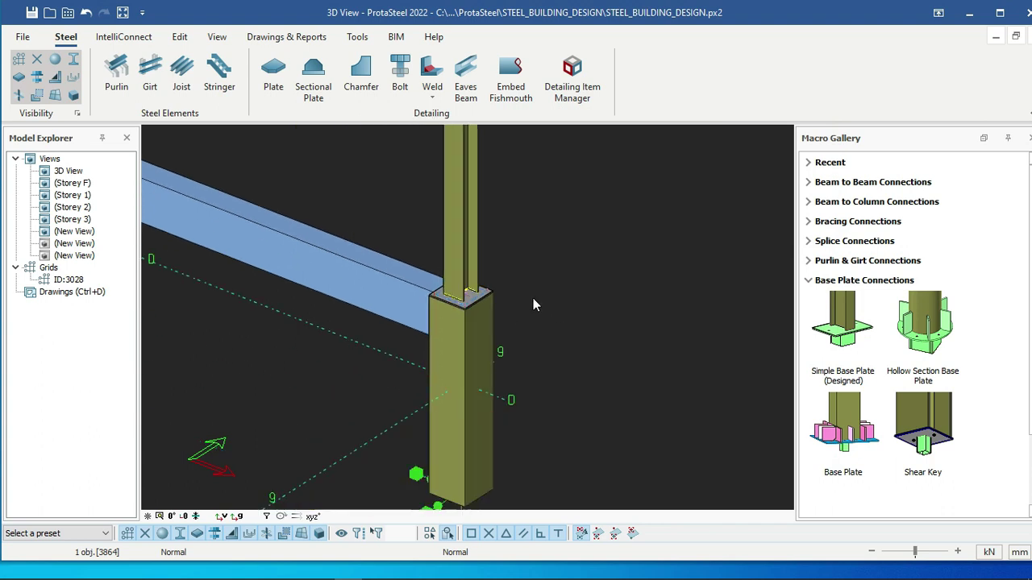
scroll(511, 223, "up", 10)
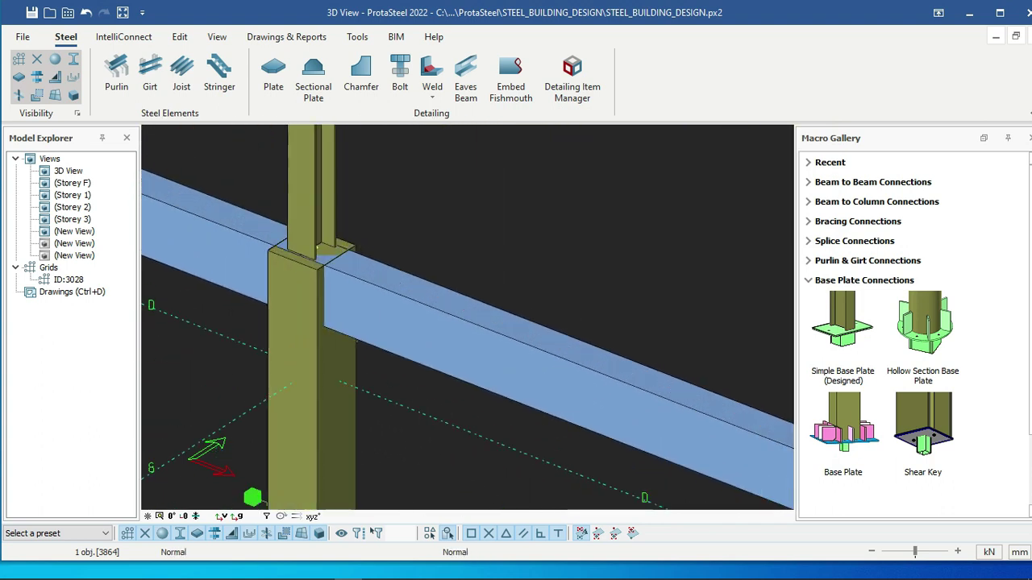
scroll(385, 255, "down", 1)
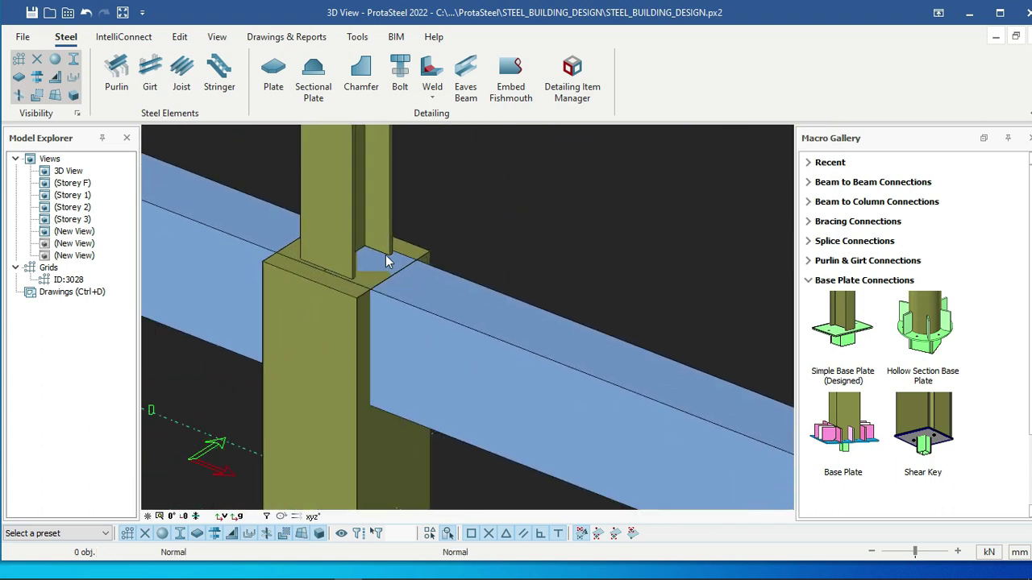
left_click(853, 338)
scroll(360, 223, "up", 3)
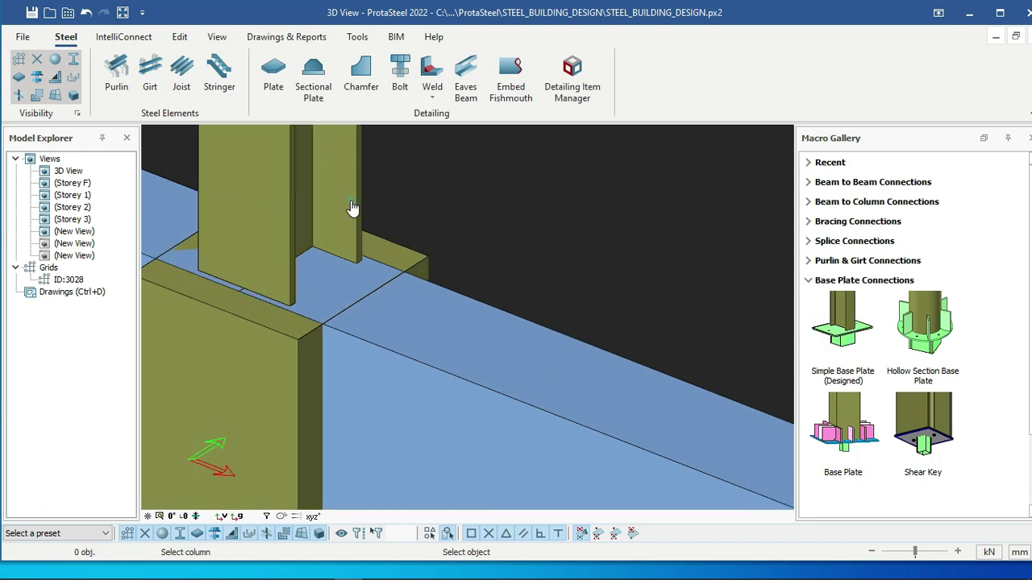
left_click(352, 208)
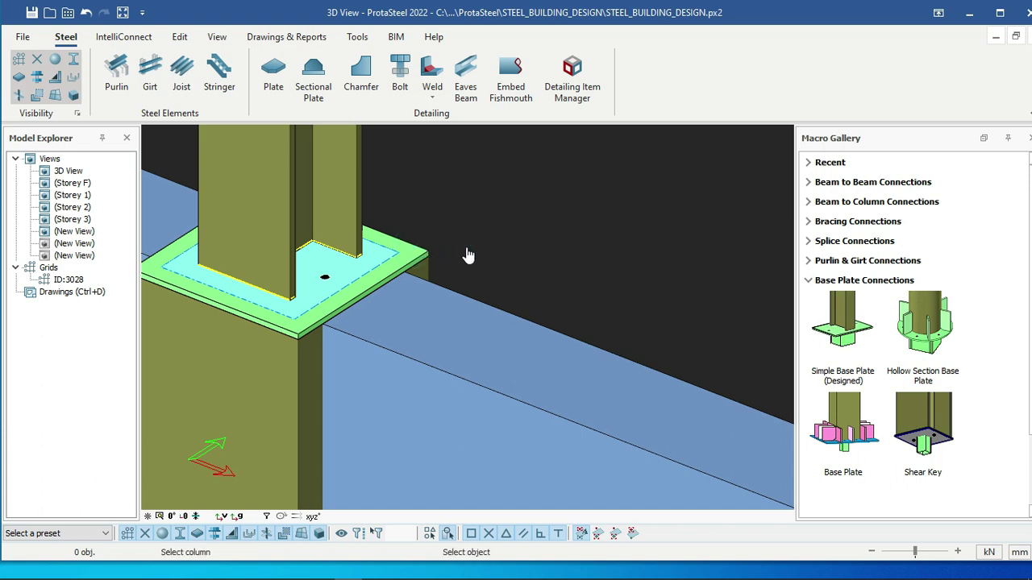
- Set the new base plate's colour to grey (RGB 128, 128, 128), accept the change and deselect the plate
left_click(399, 258)
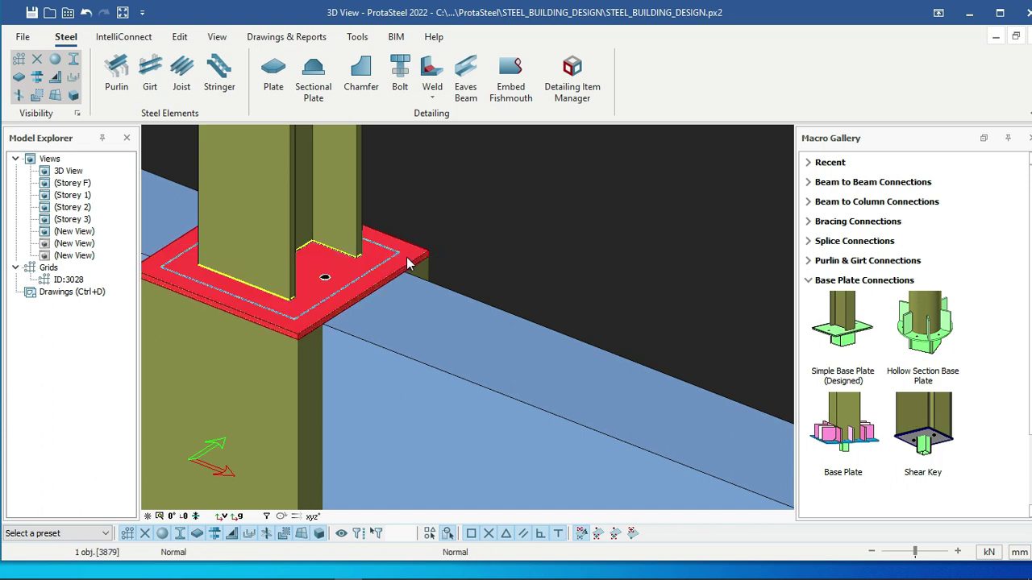
double_click(409, 261)
left_click(474, 292)
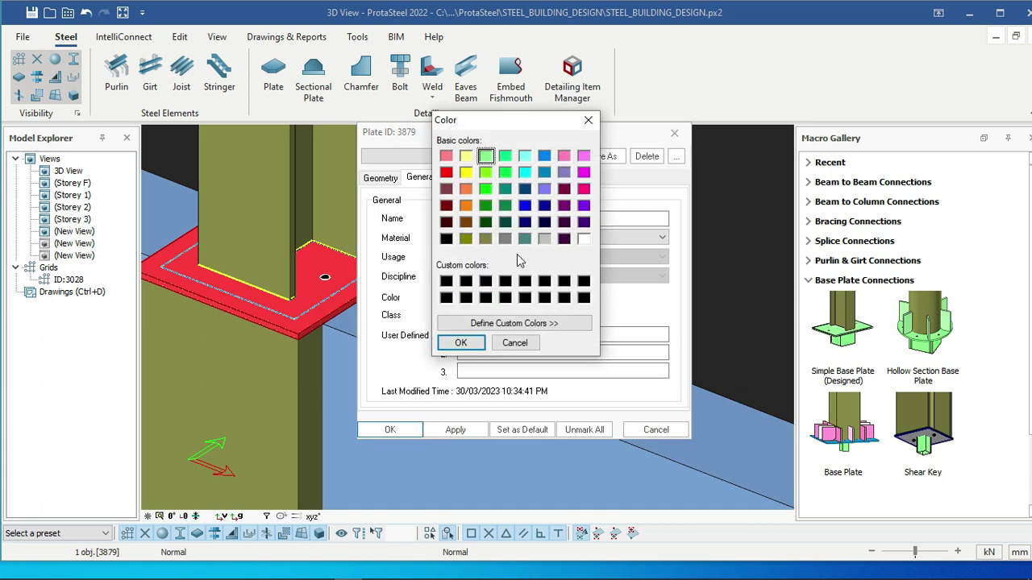
left_click(515, 323)
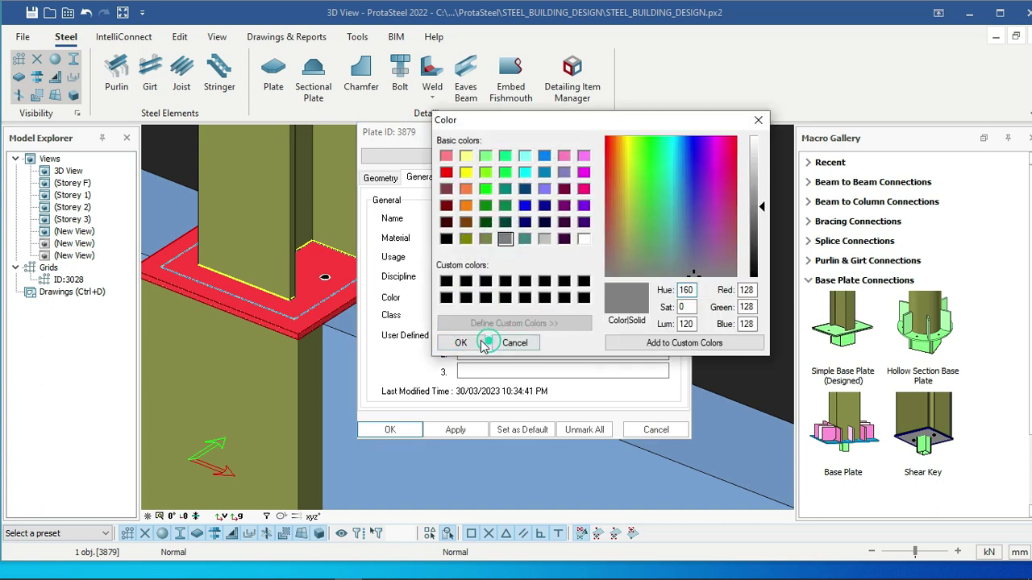
left_click(482, 344)
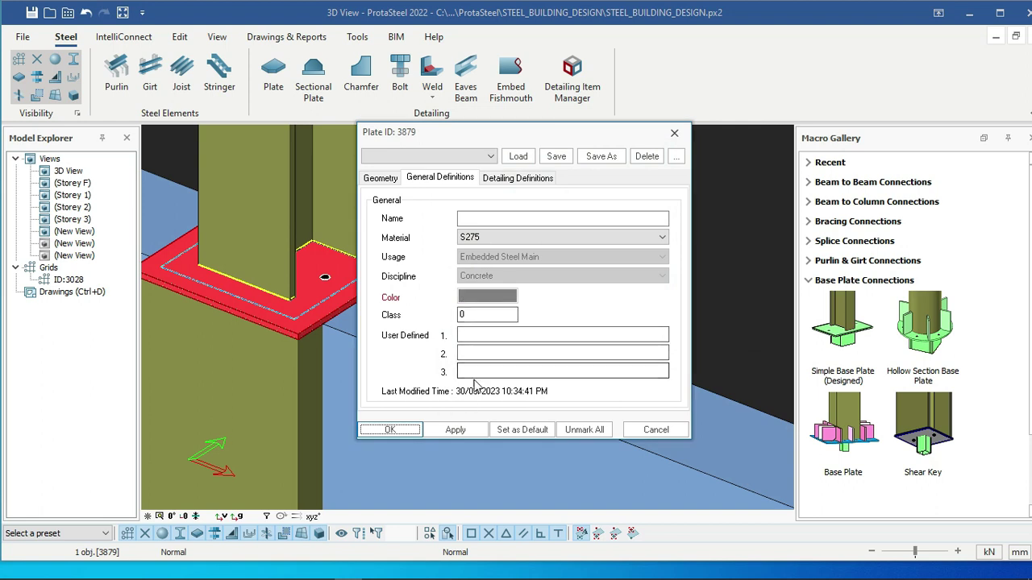
left_click(456, 429)
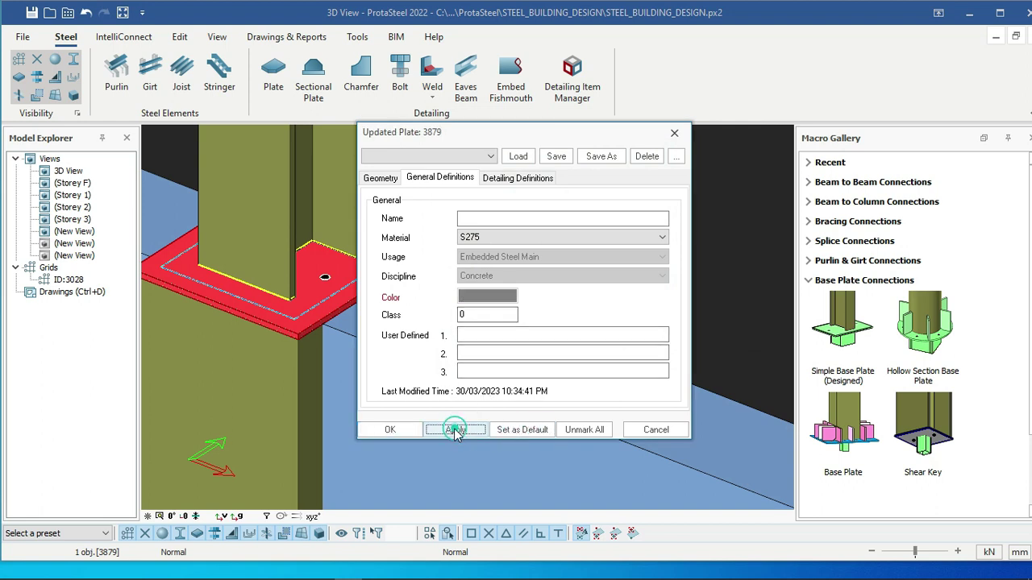
left_click(397, 431)
scroll(560, 304, "down", 3)
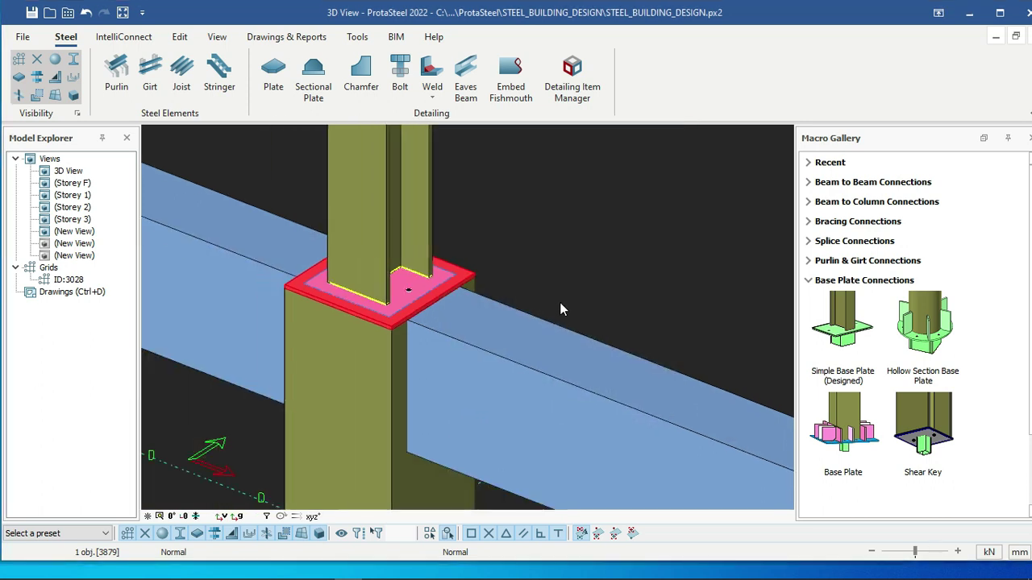
left_click(561, 274)
- Change the hole group on the new base plate to the Bolt type with a diameter of 16
scroll(605, 334, "down", 1)
scroll(507, 300, "up", 5)
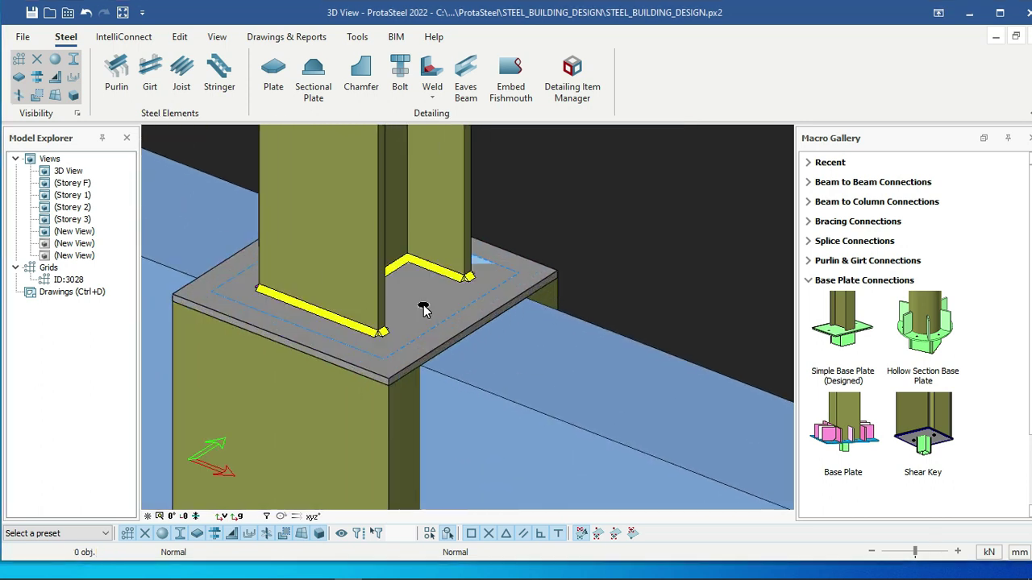
left_click(423, 305)
double_click(423, 305)
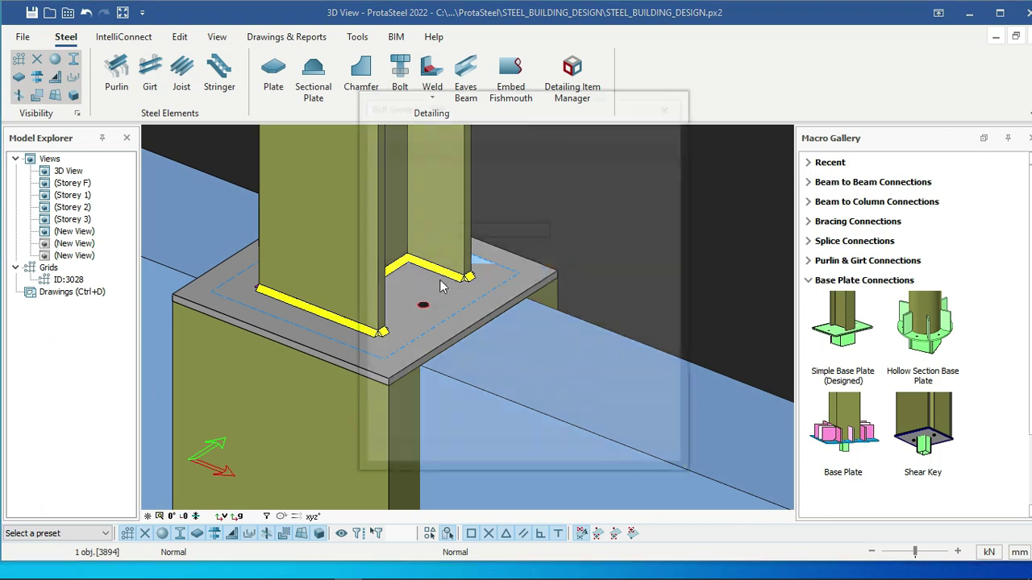
left_click(475, 212)
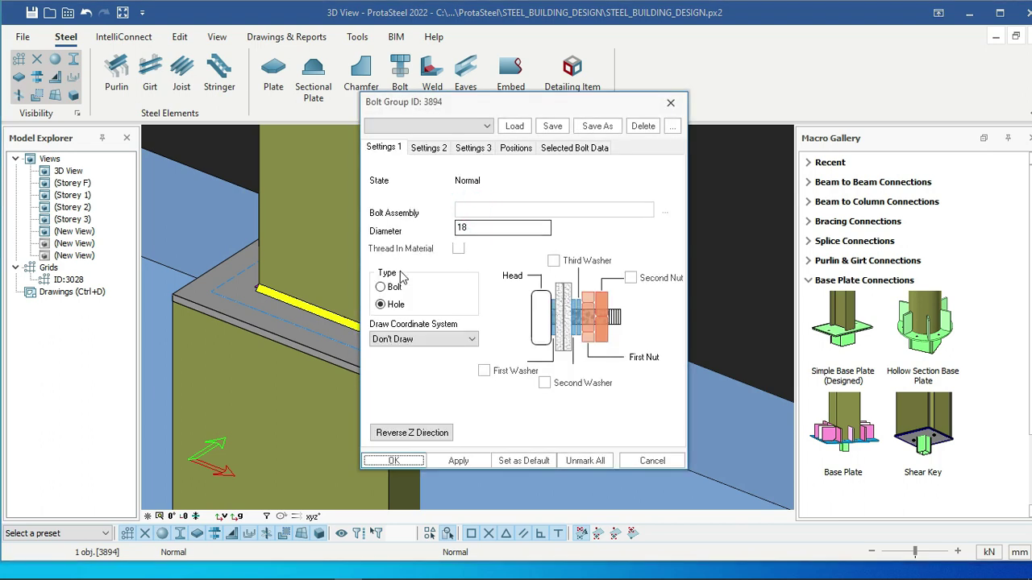
left_click(379, 287)
double_click(459, 228)
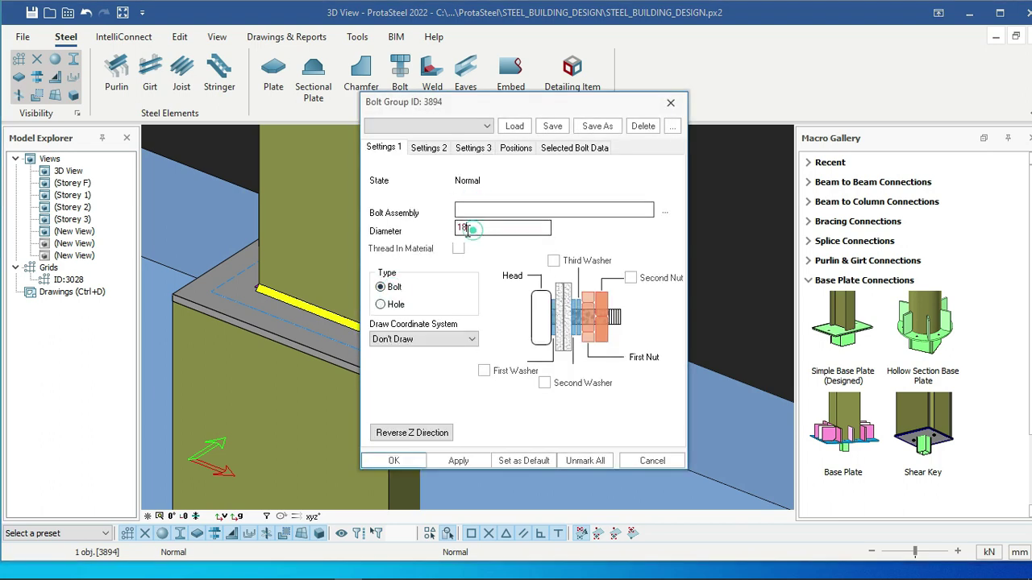
type("16")
left_click(489, 211)
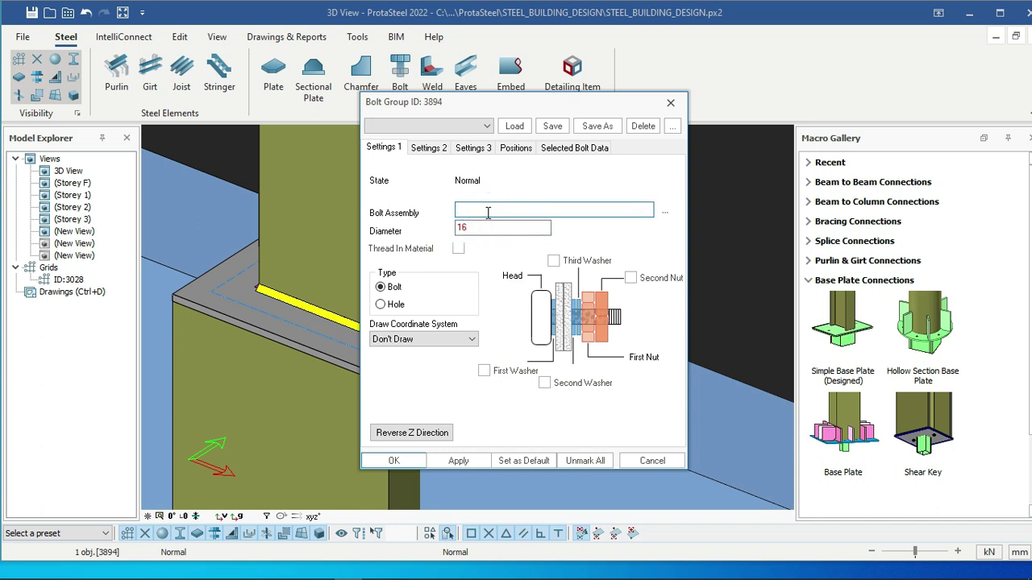
- Set the bolt group's assembly location to Site, keep material 4.6 and name it M16 BOLT
left_click(516, 149)
left_click(428, 147)
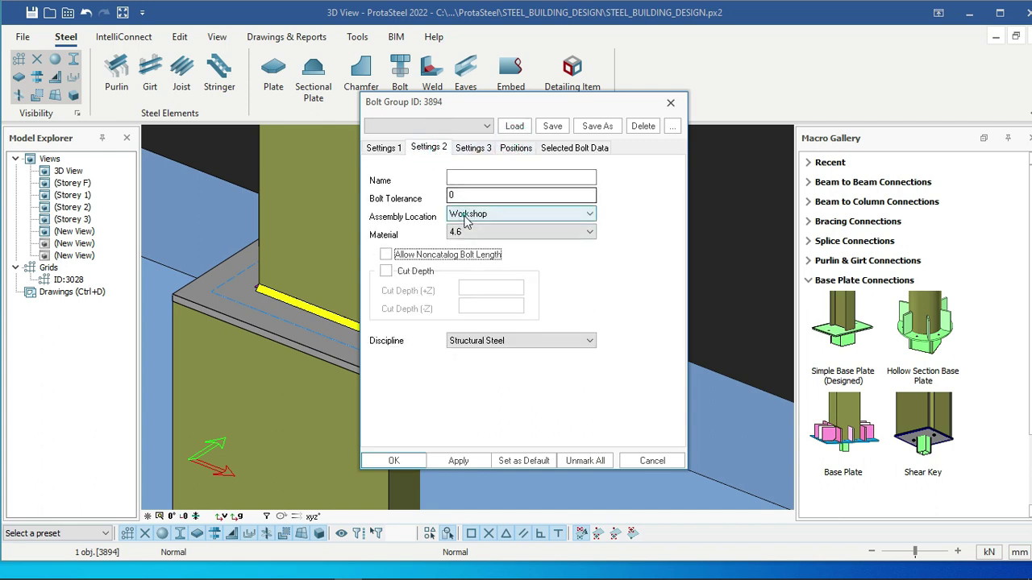
left_click(465, 216)
left_click(455, 232)
left_click(465, 232)
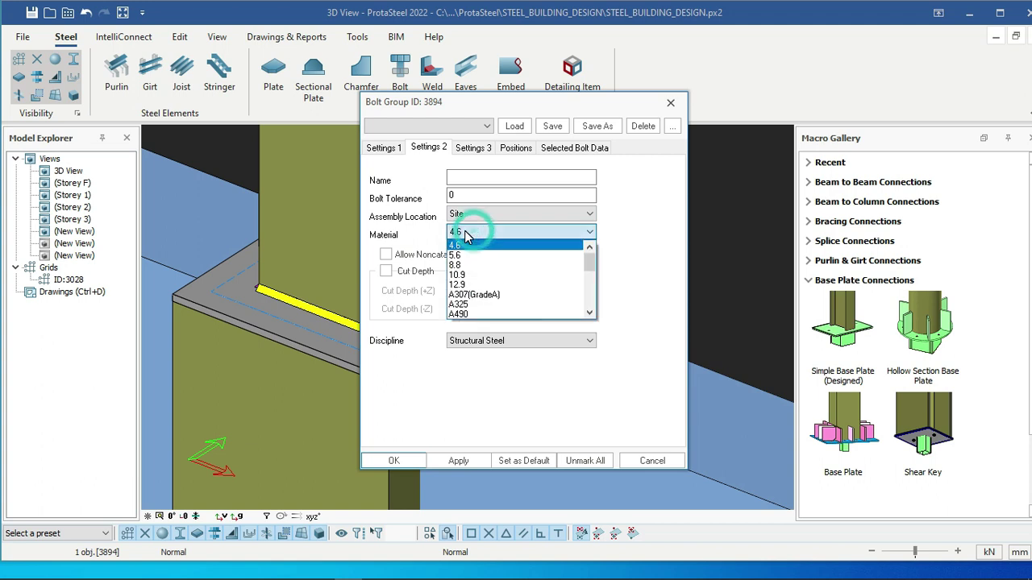
left_click(465, 179)
left_click(466, 178)
type("M16 BOLT")
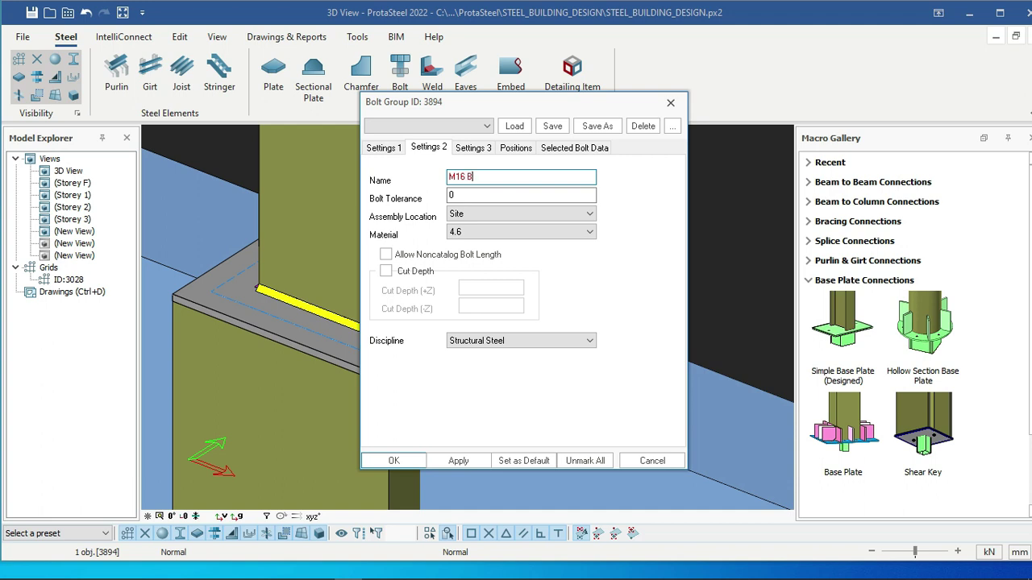
double_click(522, 196)
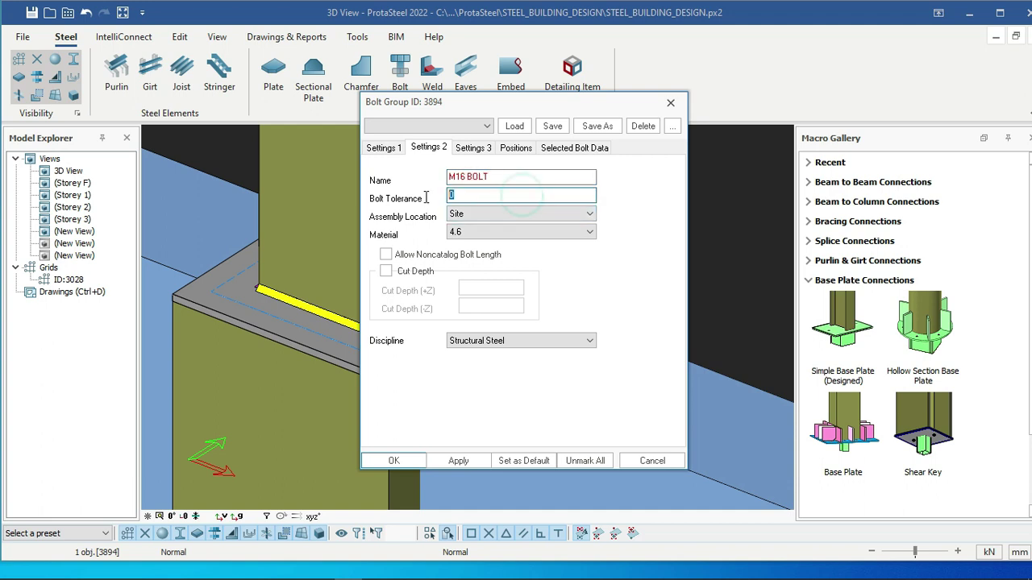
- Delete the bolt position at x -108, y 0 from the group's position array
left_click(516, 147)
left_click(398, 191)
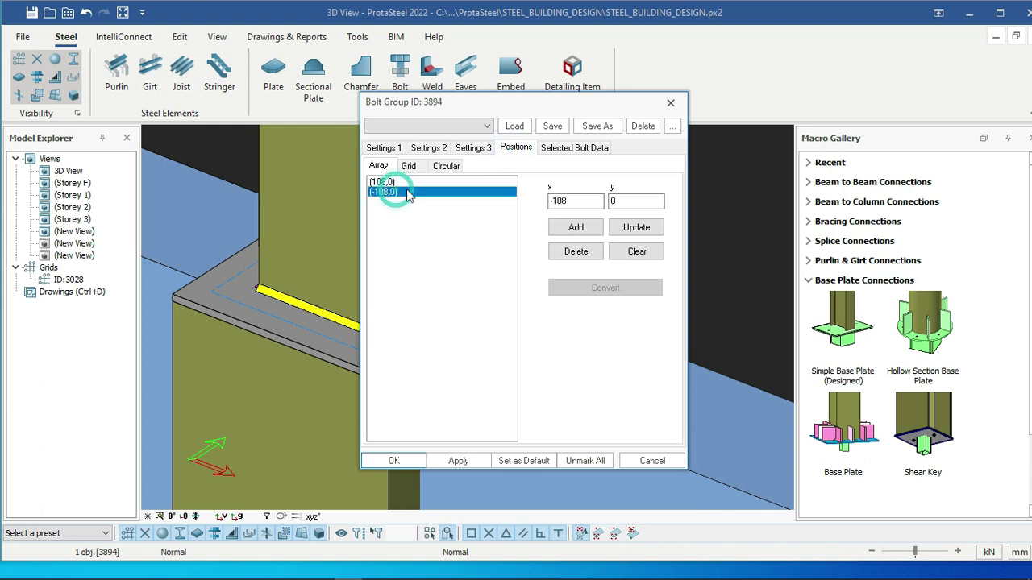
left_click(577, 253)
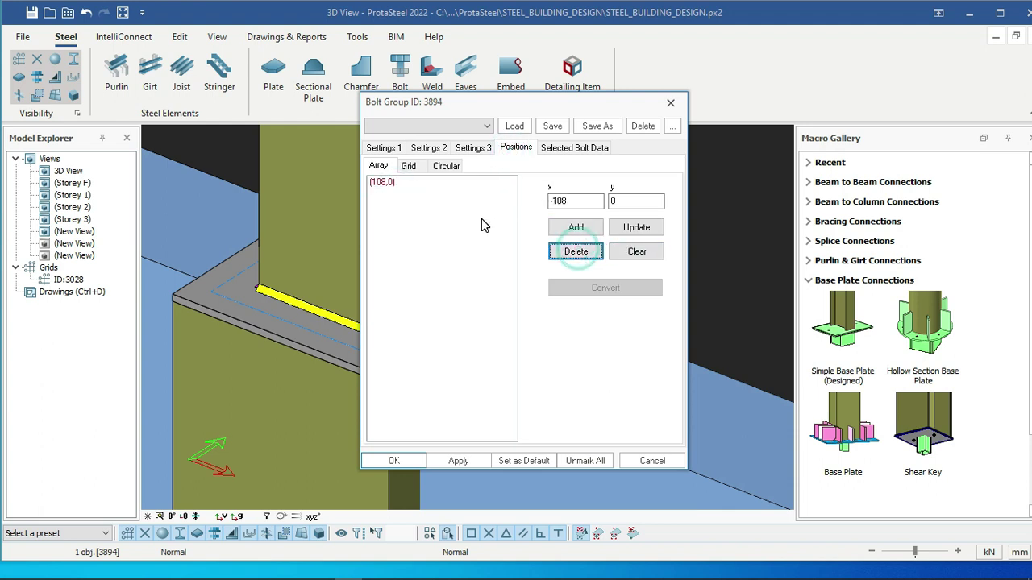
- Update the remaining bolt position in the array to x 165, y 165
left_click(380, 184)
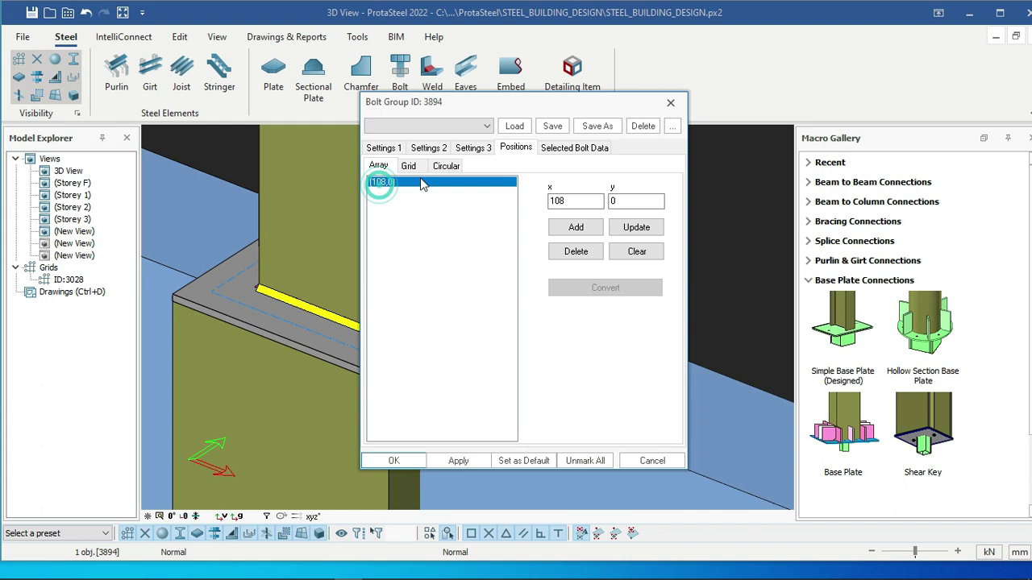
double_click(572, 202)
type("1")
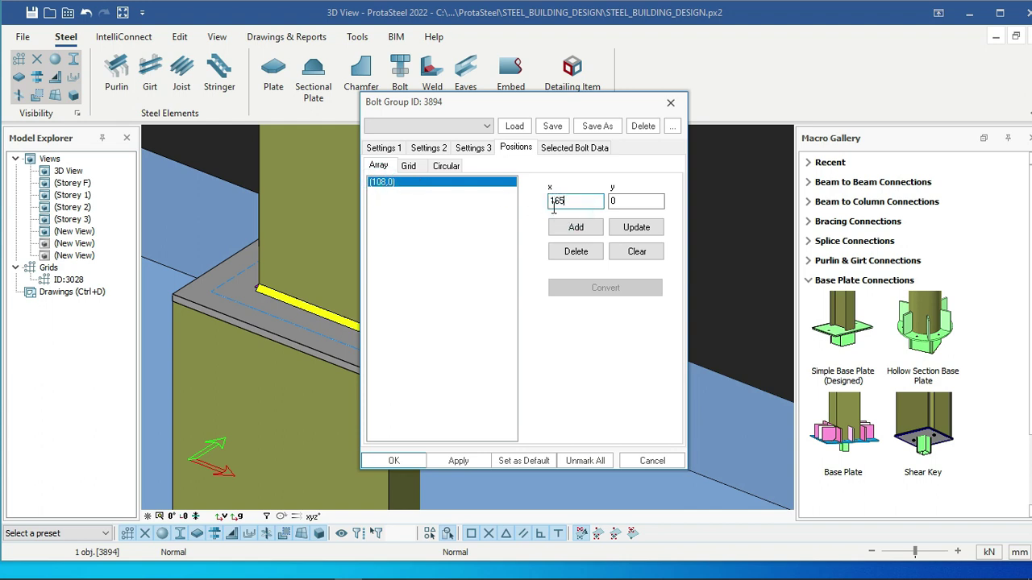
type("65")
double_click(619, 201)
type("16")
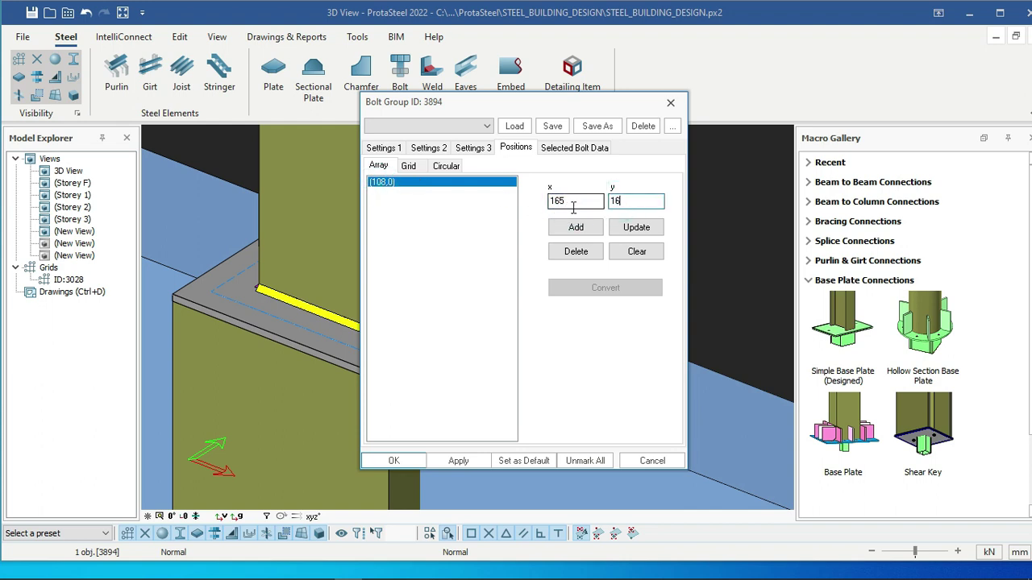
type("5")
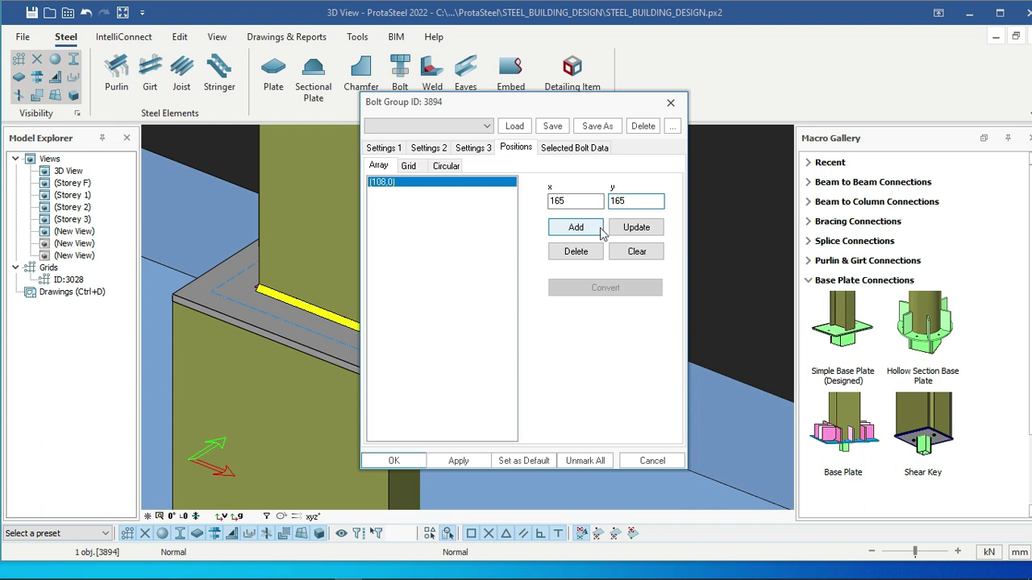
left_click(629, 229)
- Add a second bolt position to the array and update it to x 165, y -165
left_click(576, 228)
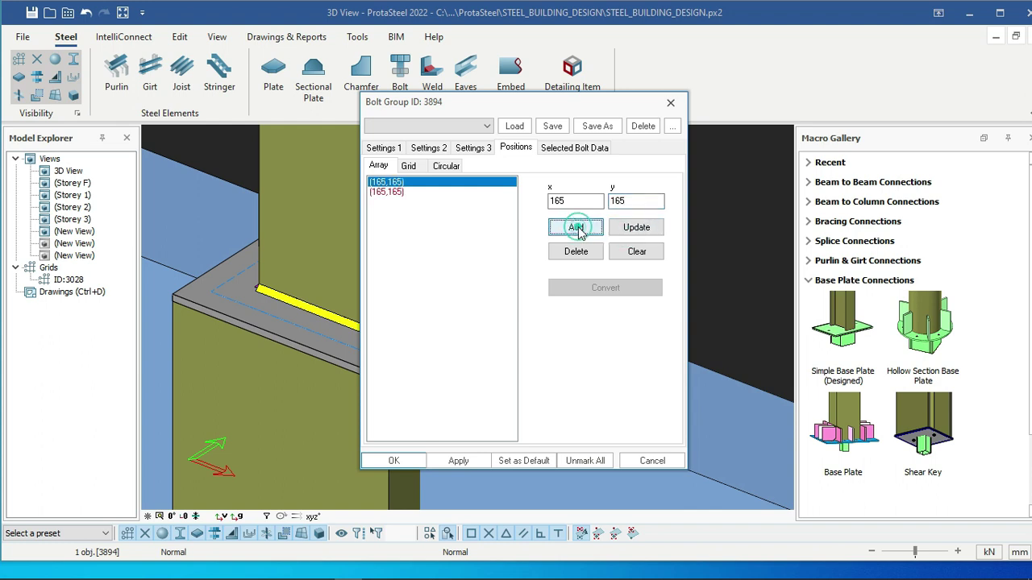
left_click(391, 192)
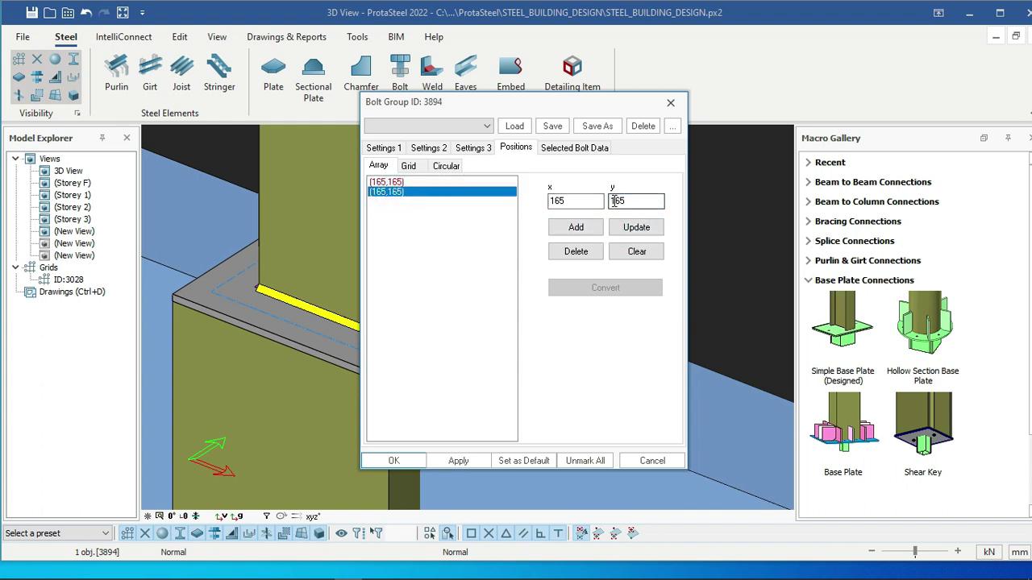
left_click(610, 201)
type("-")
left_click(618, 231)
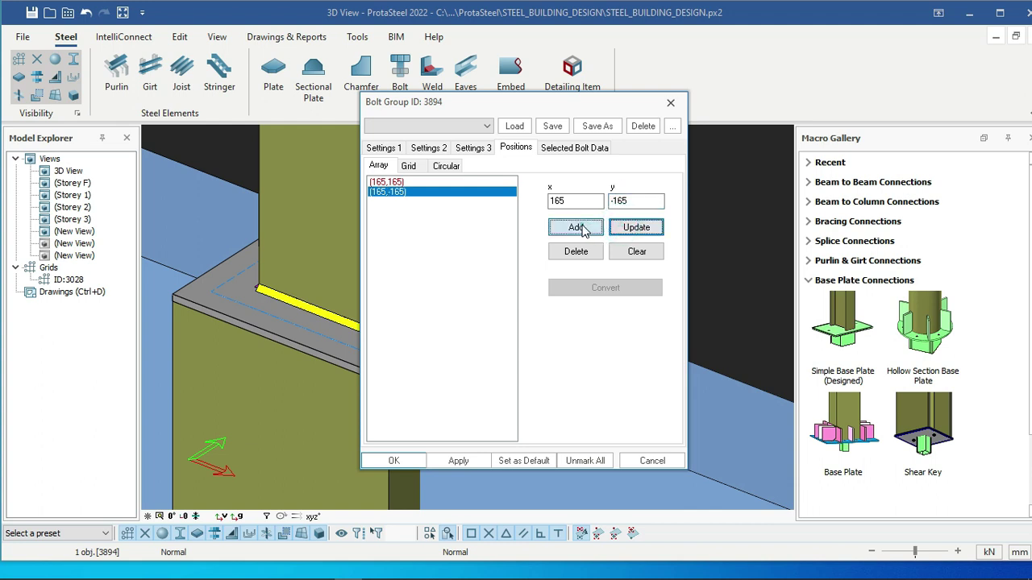
- Add a copy of the x 165, y -165 position and update the selected second entry to x -165, y 165
left_click(577, 227)
left_click(553, 203)
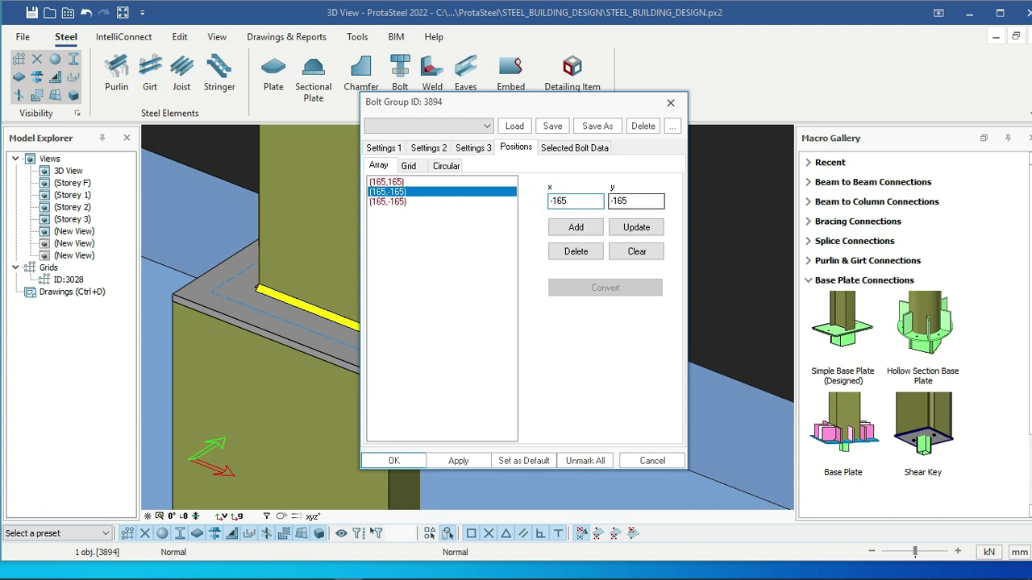
type("-")
left_click(616, 200)
key("BackSpace")
left_click(622, 230)
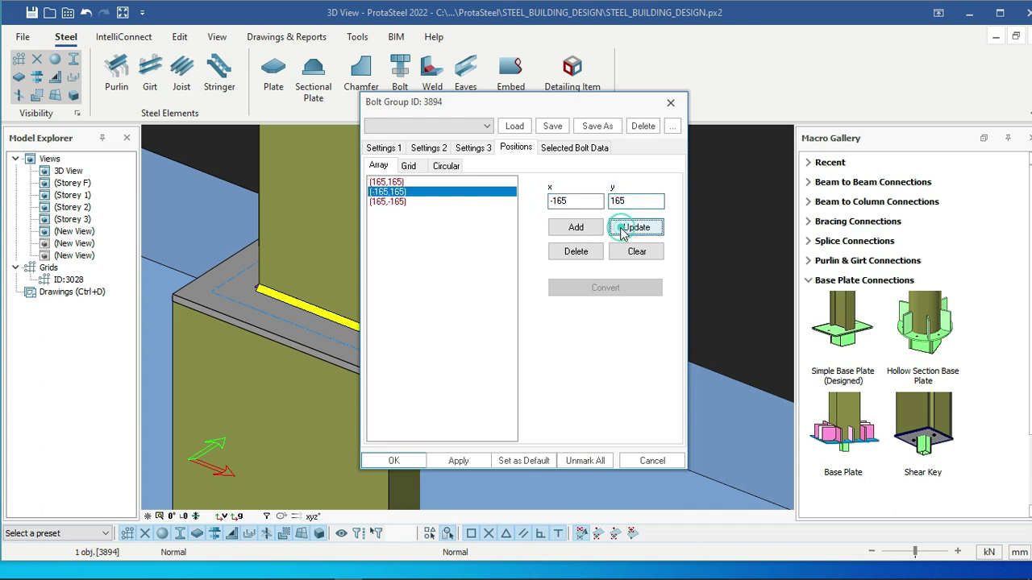
- Add a fourth bolt position, update it to x -165, y -165, and apply and accept the bolt group settings
left_click(574, 228)
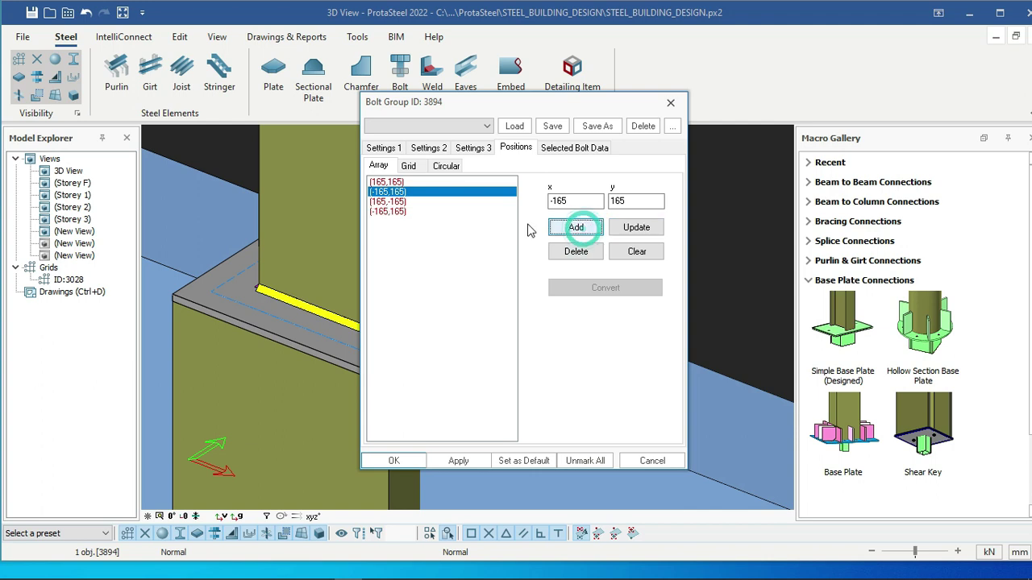
left_click(392, 213)
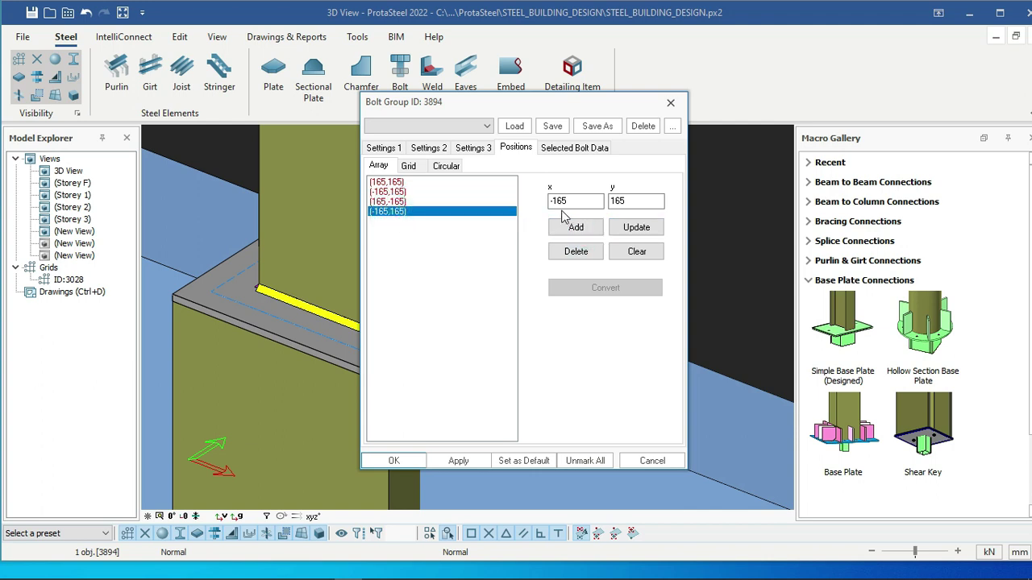
left_click(610, 202)
type("-")
left_click(632, 228)
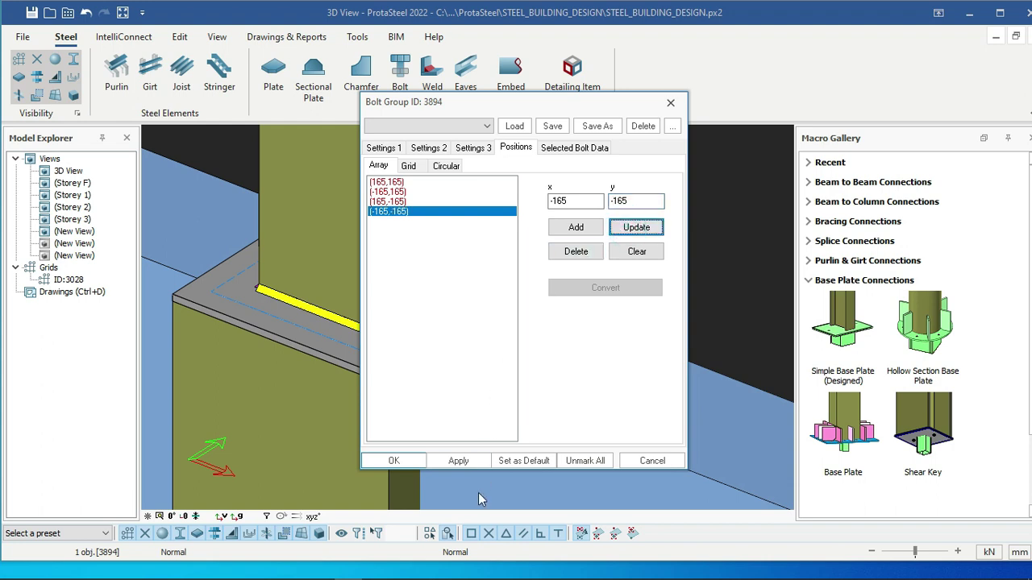
left_click(460, 461)
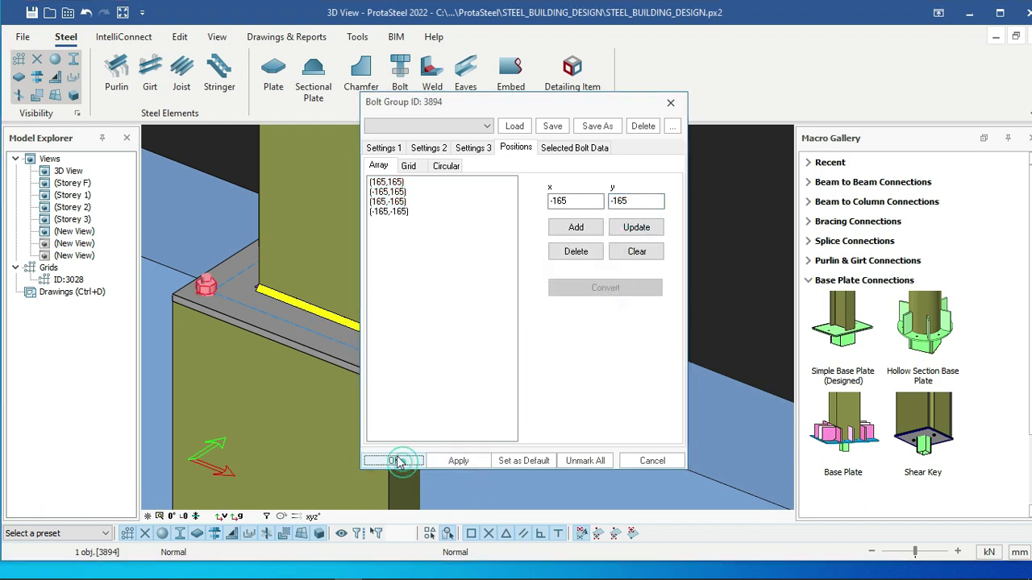
left_click(393, 461)
- Examine the corner bolts, plate and welds of the new base plate on grid D from several sides
scroll(498, 306, "down", 10)
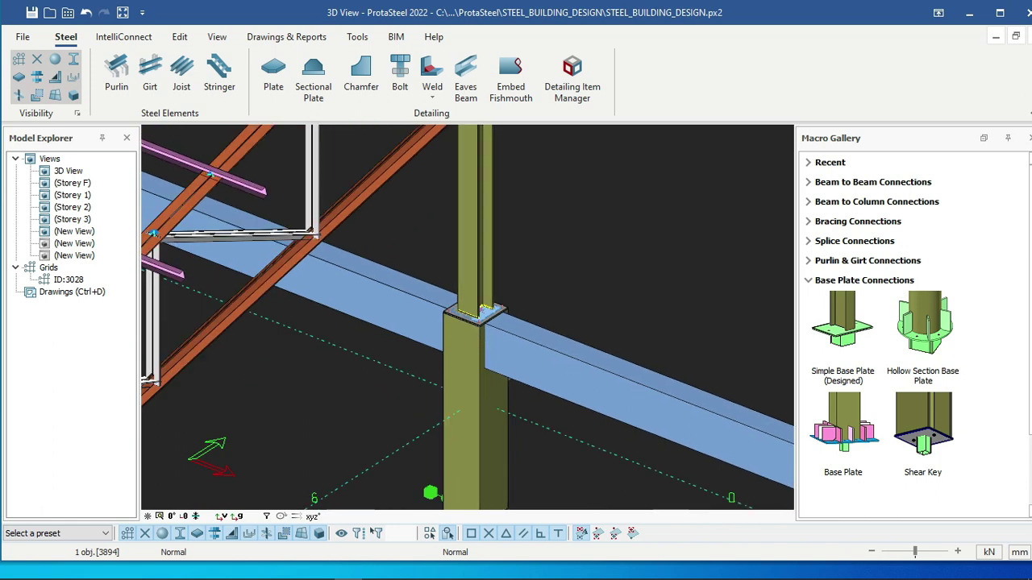
scroll(505, 290, "up", 10)
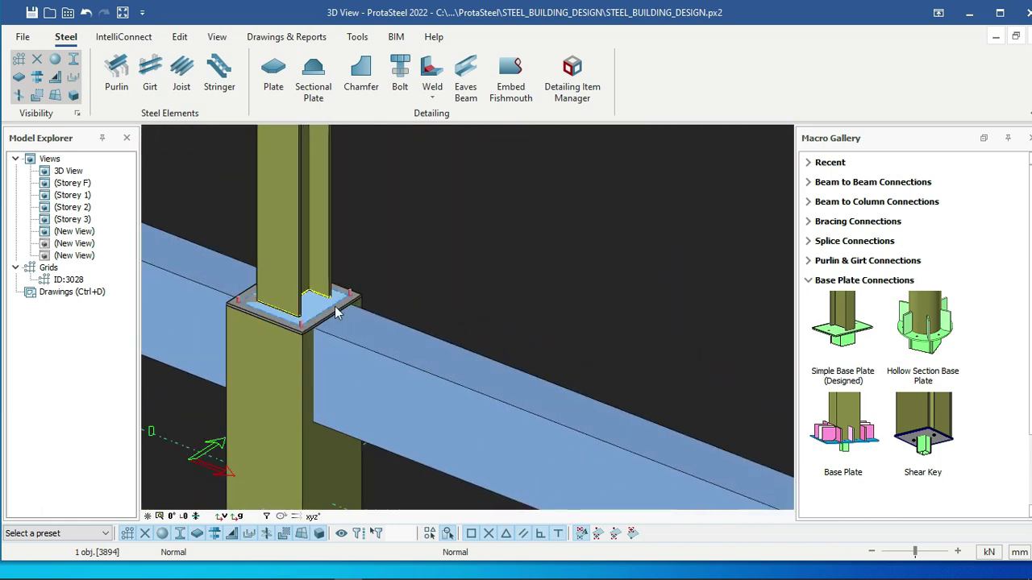
scroll(425, 242, "down", 10)
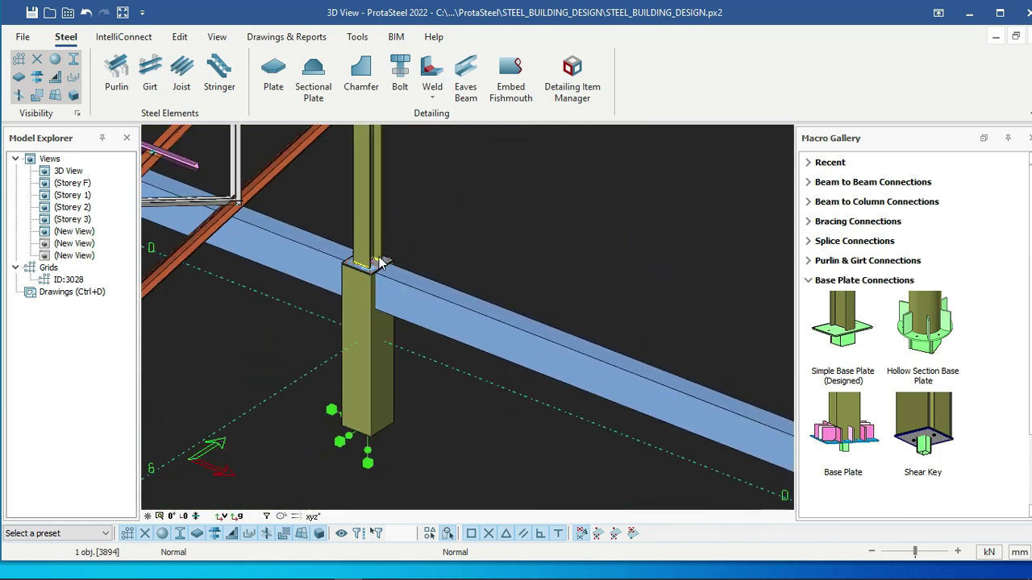
scroll(425, 241, "down", 3)
scroll(516, 315, "up", 12)
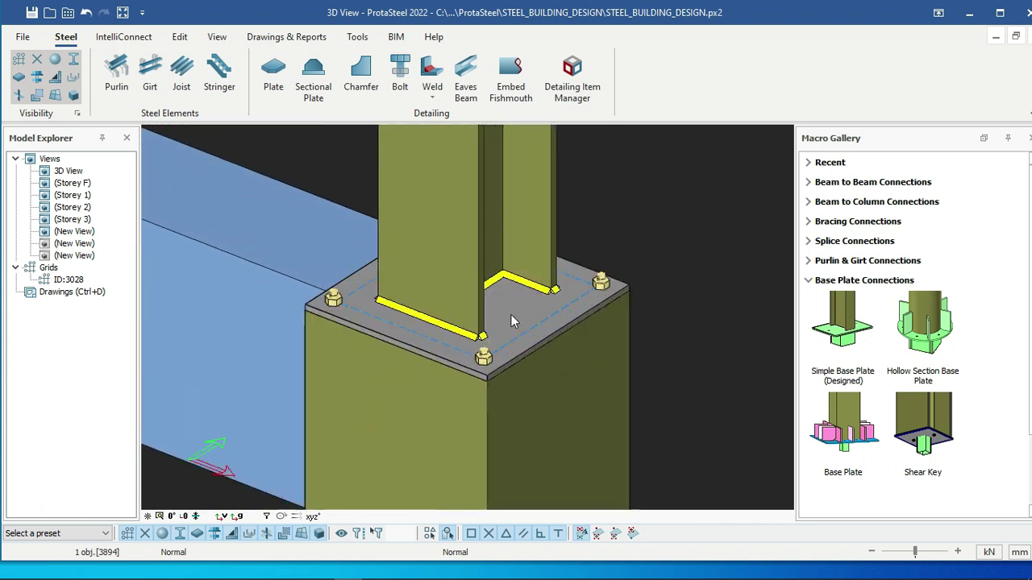
scroll(597, 268, "down", 3)
scroll(639, 239, "up", 3)
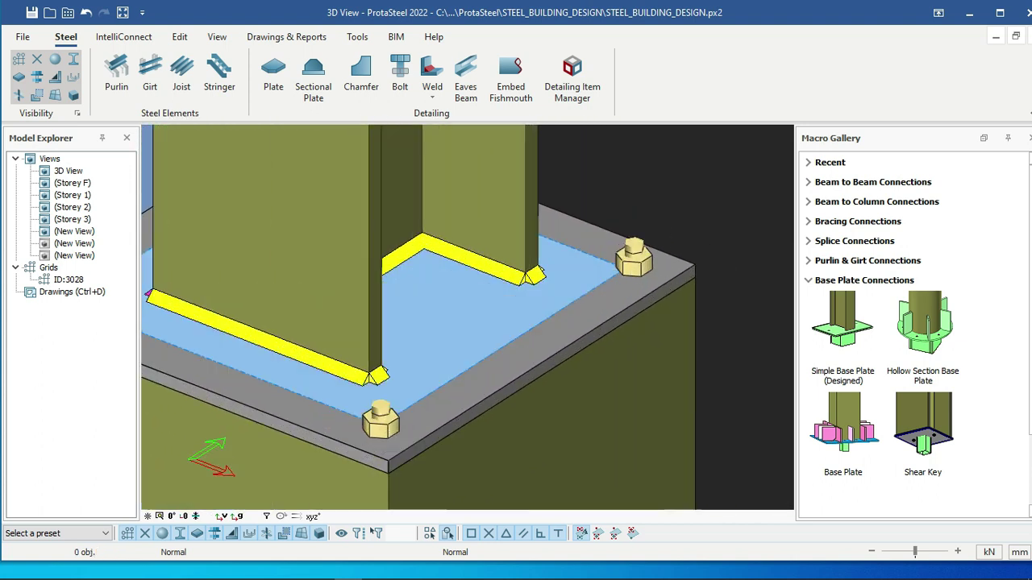
scroll(483, 242, "down", 8)
scroll(314, 226, "up", 4)
scroll(250, 228, "down", 4)
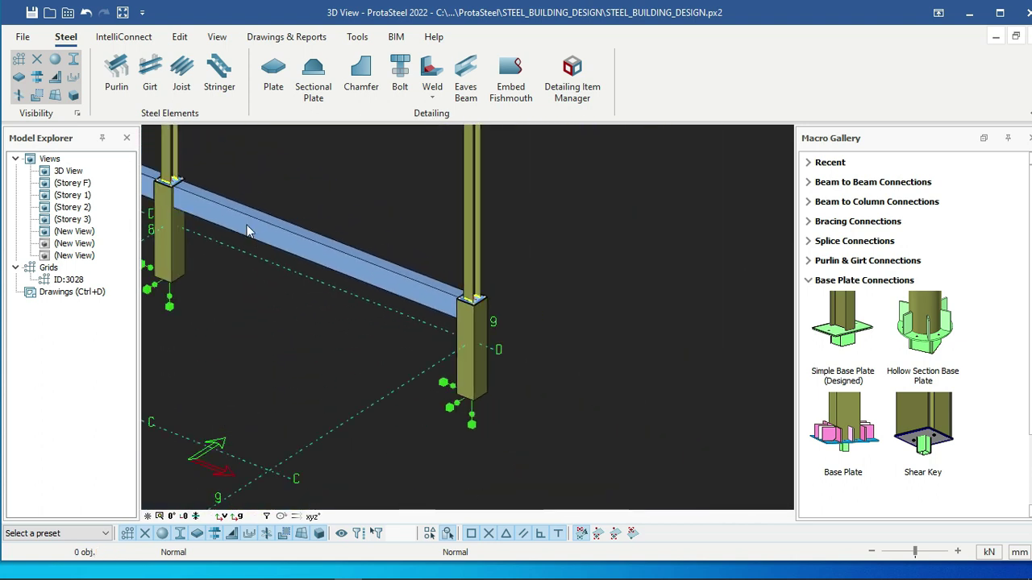
scroll(405, 294, "up", 6)
left_click(420, 291)
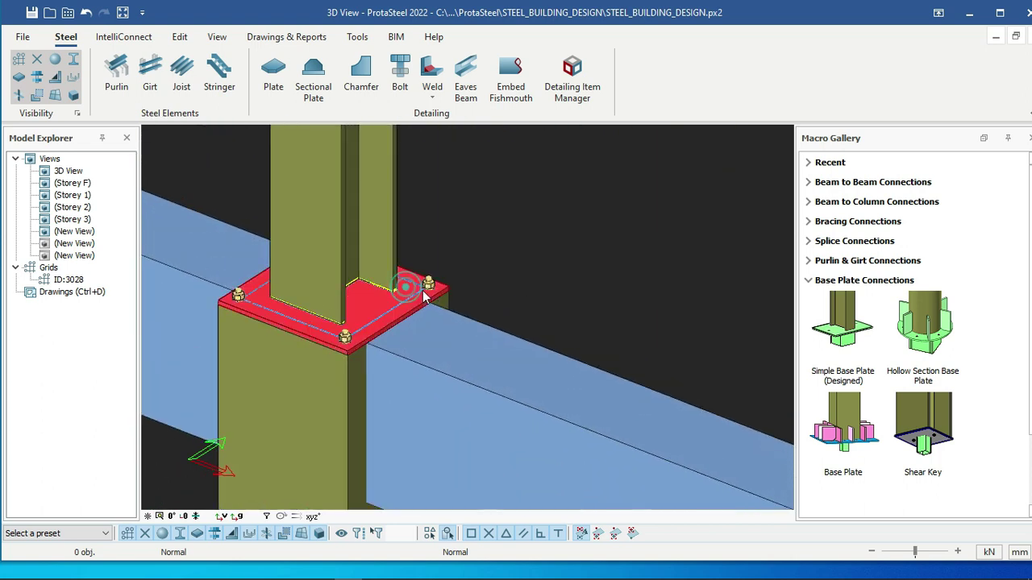
scroll(436, 285, "down", 2)
mouse_move(435, 285)
middle_mouse_down("ctrl")
mouse_move(758, 181)
mouse_move(435, 291)
middle_mouse_up("ctrl")
scroll(393, 292, "up", 5)
scroll(498, 274, "down", 2)
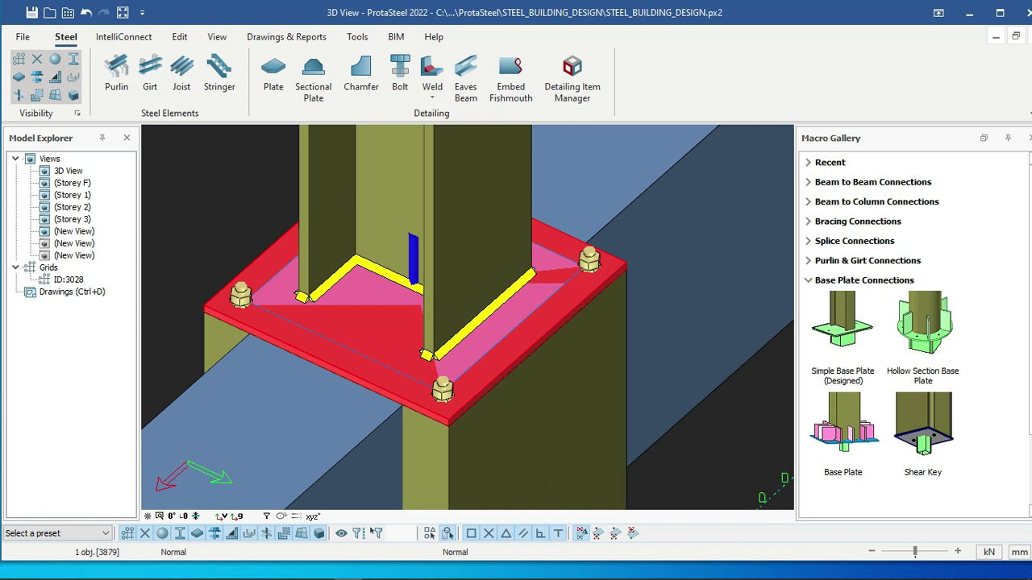
- Examine the base plate, bolts and welds at the column on grid A and 9
scroll(576, 250, "down", 10)
middle_click_drag(341, 297, 470, 291)
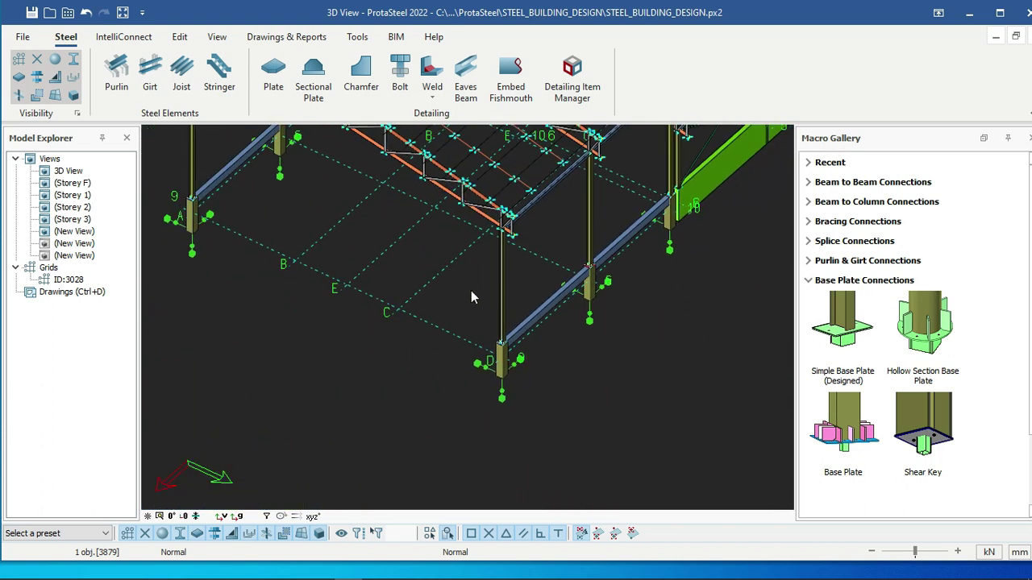
scroll(470, 297, "down", 1)
middle_click_drag(241, 235, 370, 270)
scroll(369, 270, "up", 6)
scroll(410, 196, "up", 5)
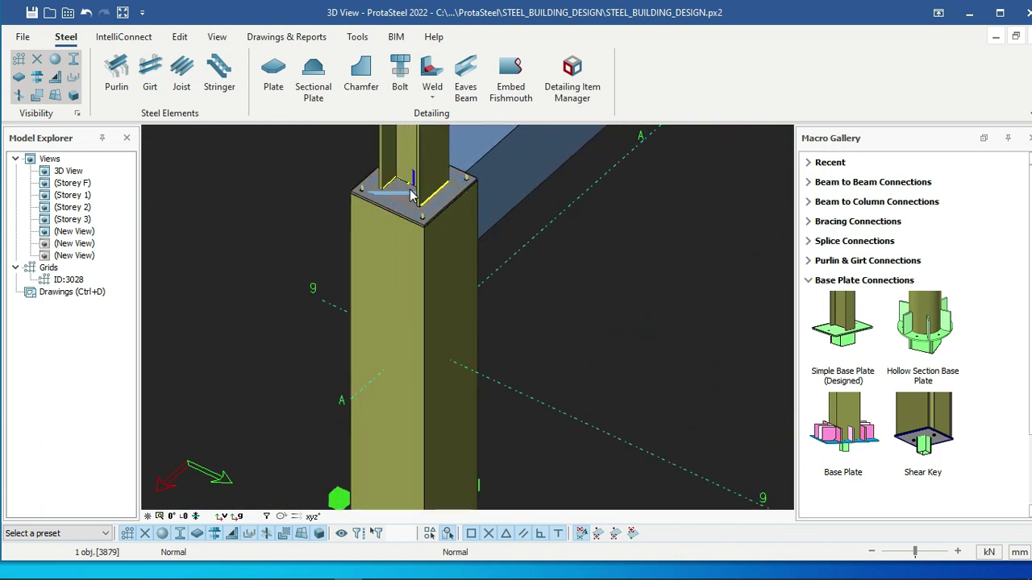
scroll(411, 193, "up", 8)
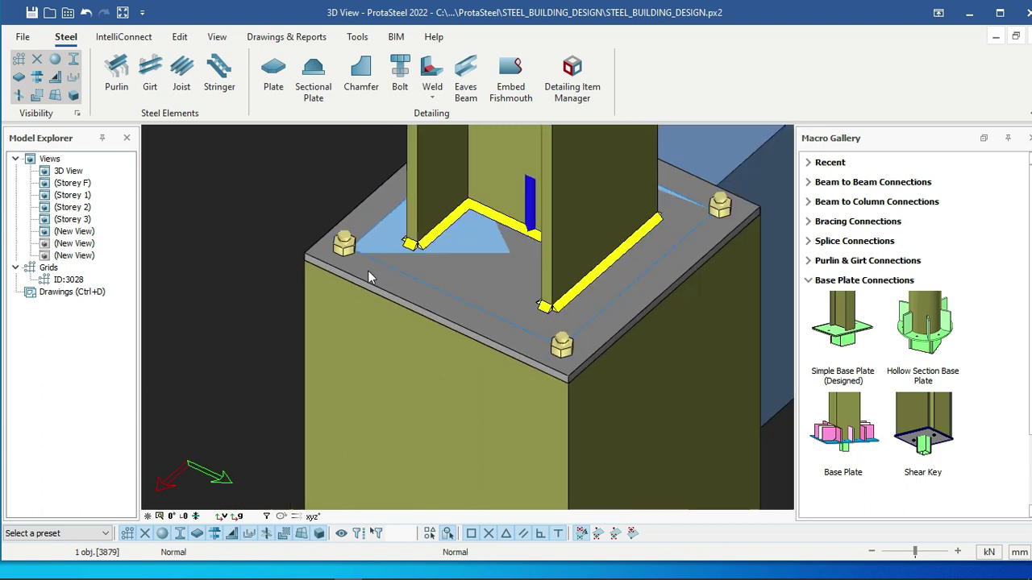
- Add a designed simple base plate to the column at grid D and 1
scroll(367, 277, "down", 5)
middle_click_drag(468, 318, 350, 283, "ctrl")
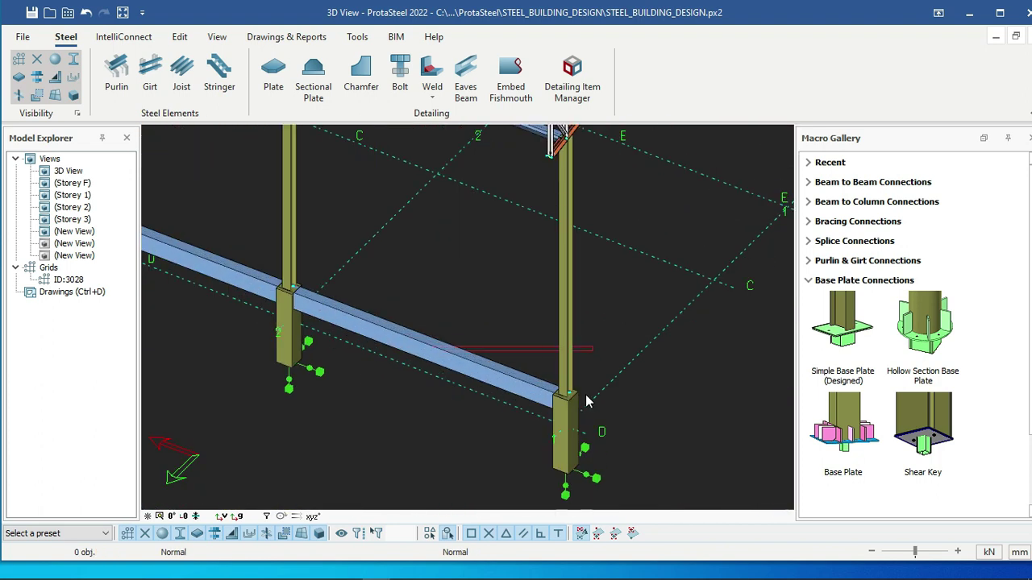
scroll(588, 398, "up", 4)
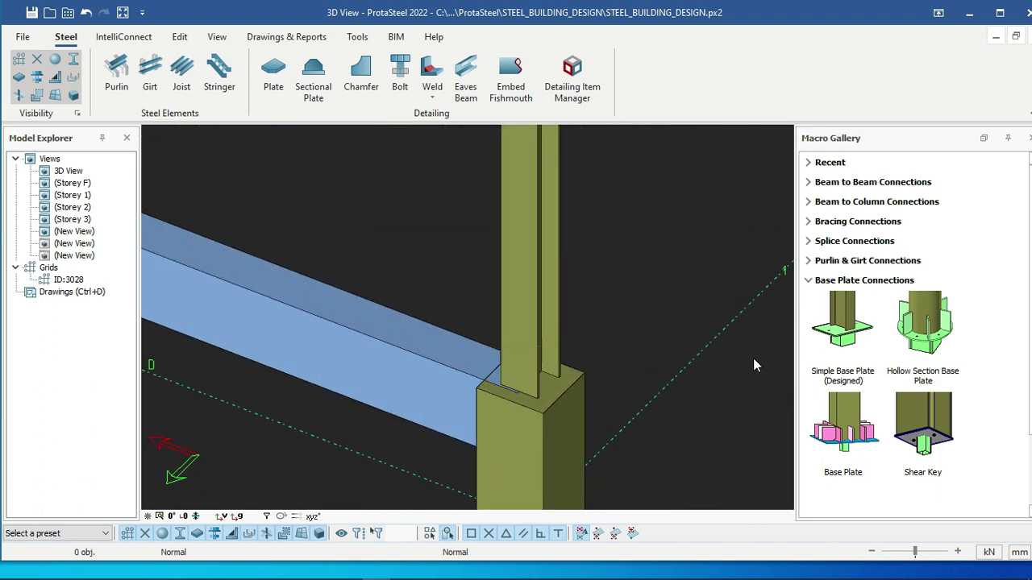
left_click(836, 314)
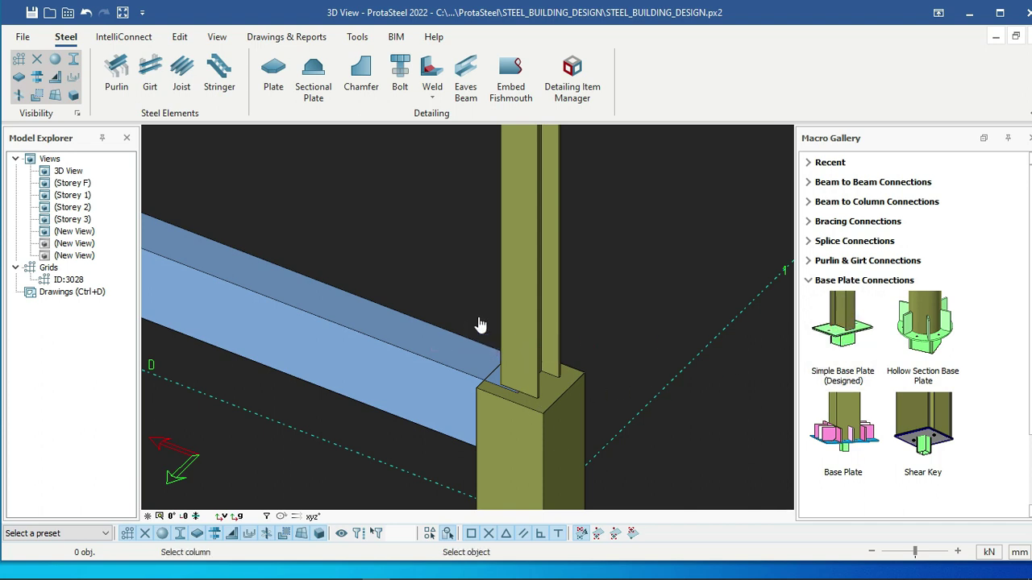
scroll(513, 318, "down", 2)
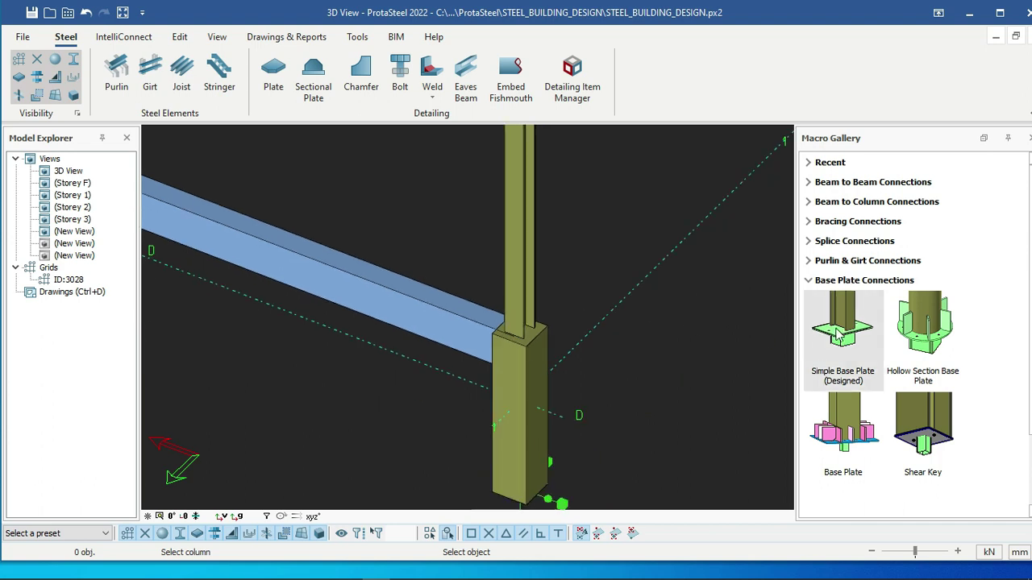
scroll(536, 340, "up", 2)
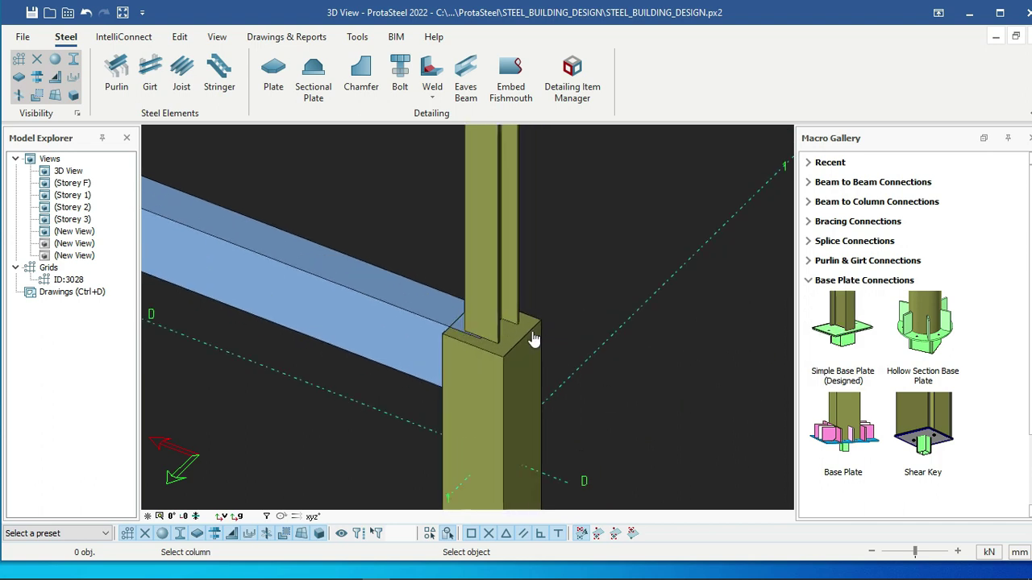
scroll(466, 316, "down", 1)
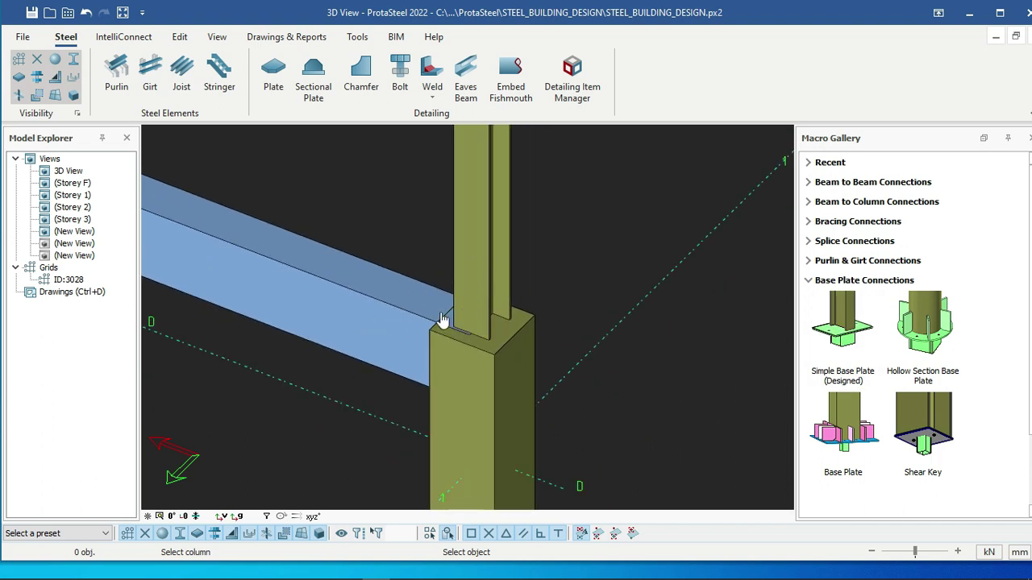
left_click(503, 240)
- Change the new base plate's colour to grey, then apply and accept the plate settings
scroll(576, 320, "up", 2)
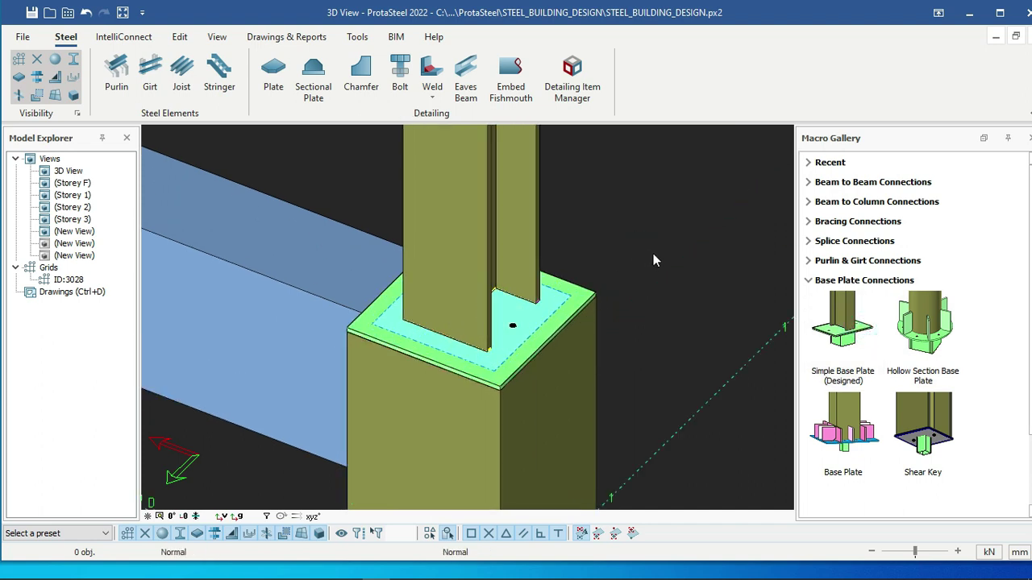
left_click(585, 297)
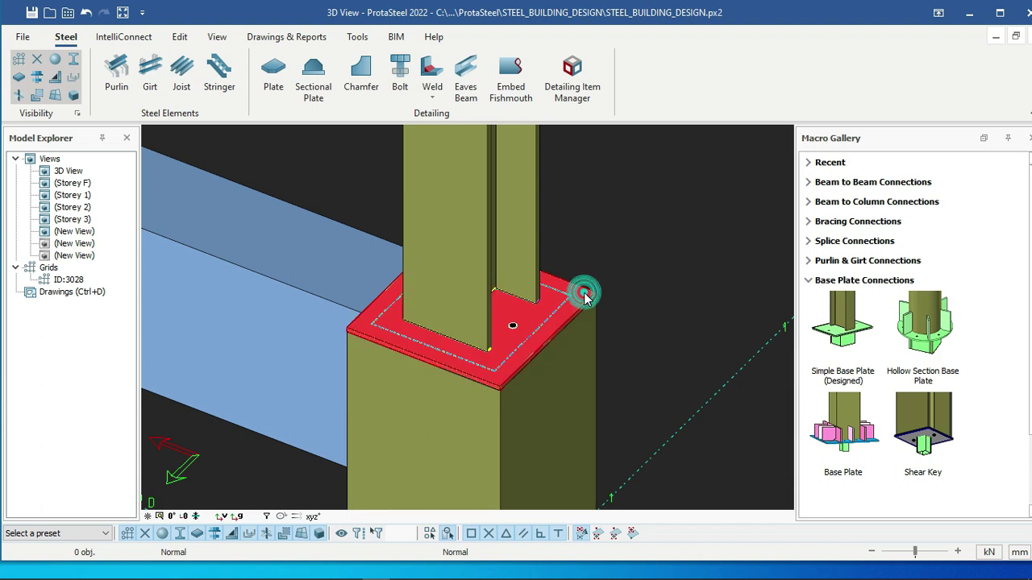
double_click(544, 352)
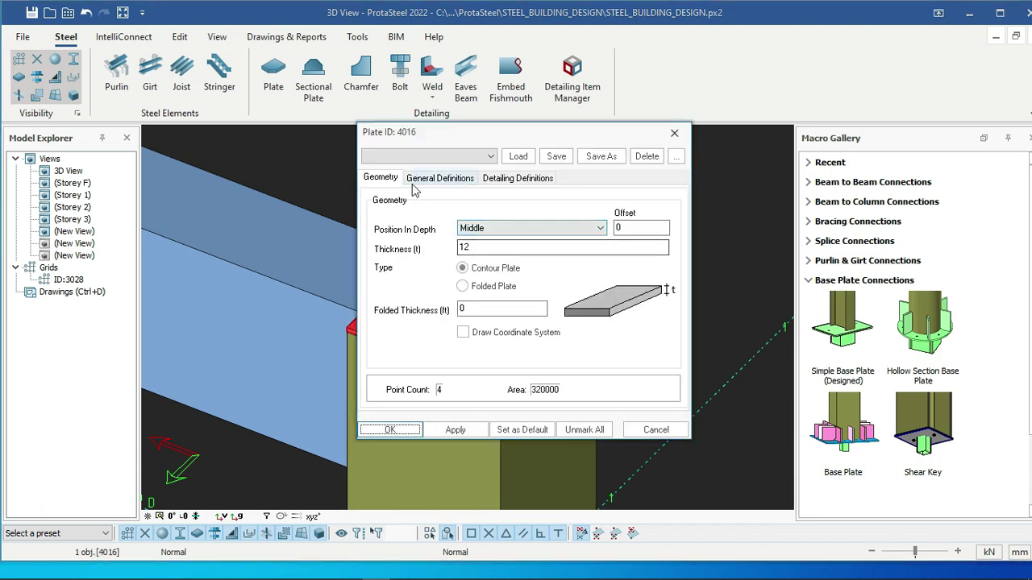
left_click(440, 178)
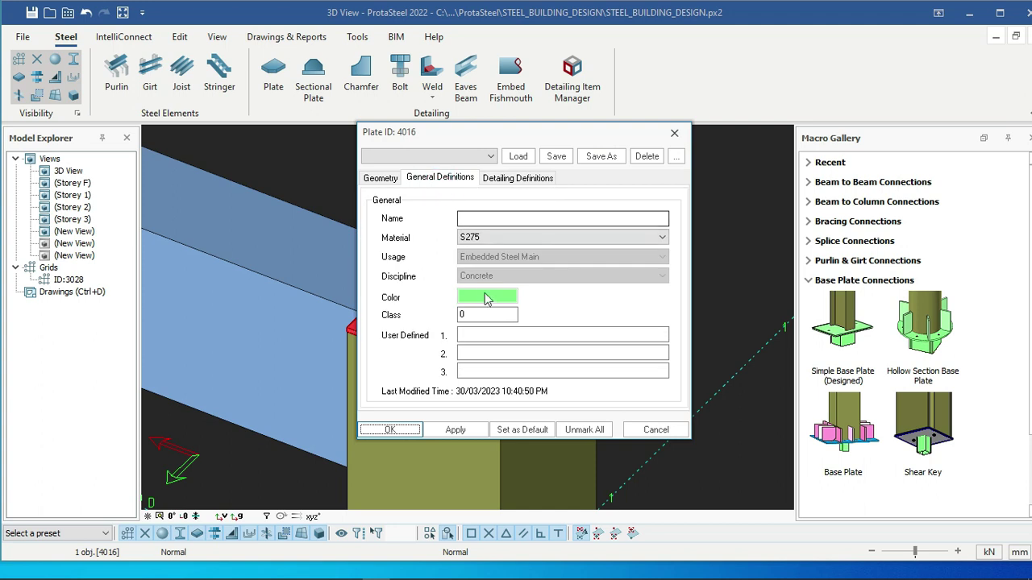
left_click(486, 300)
left_click(506, 239)
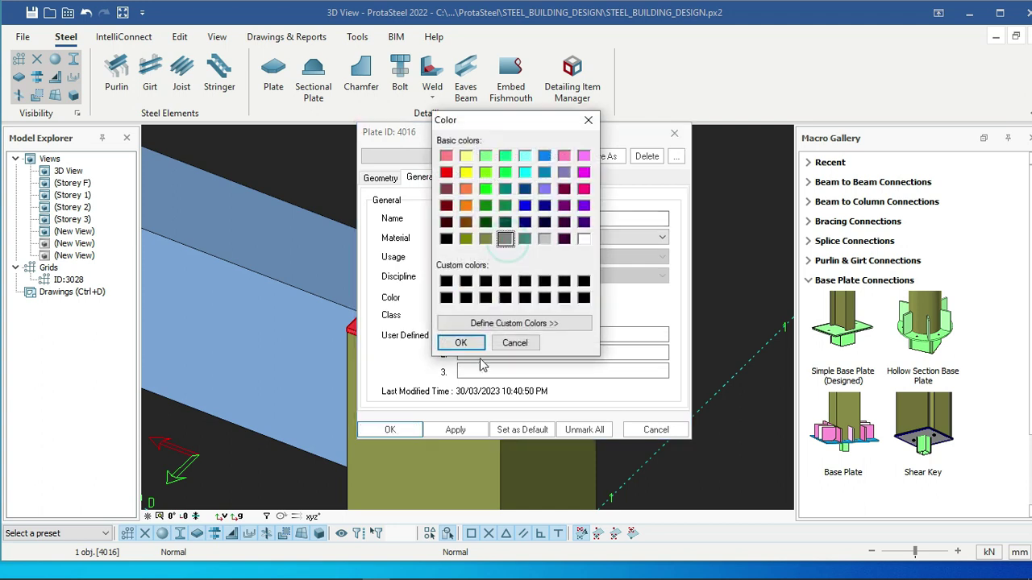
left_click(461, 343)
left_click(456, 430)
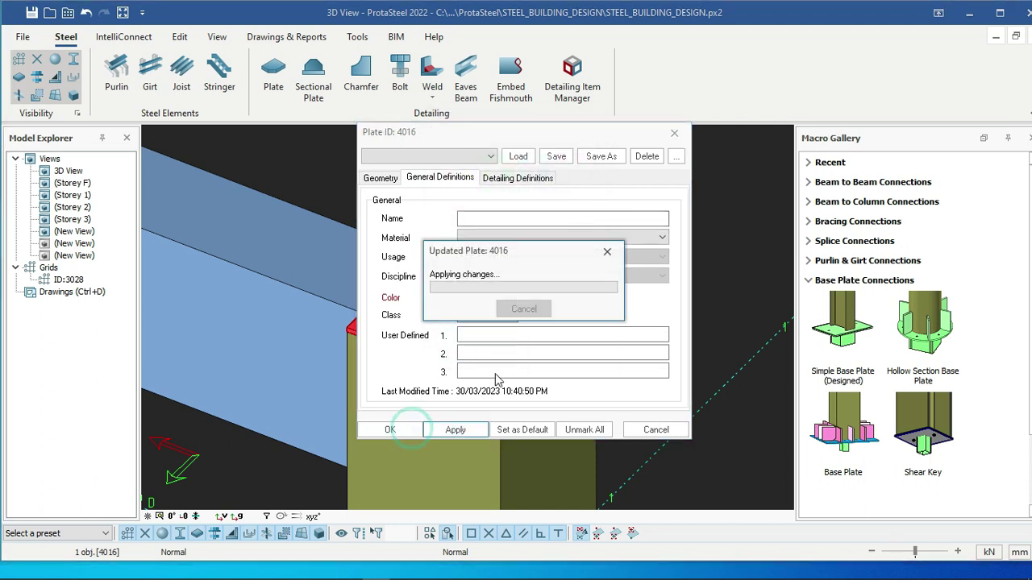
left_click(385, 179)
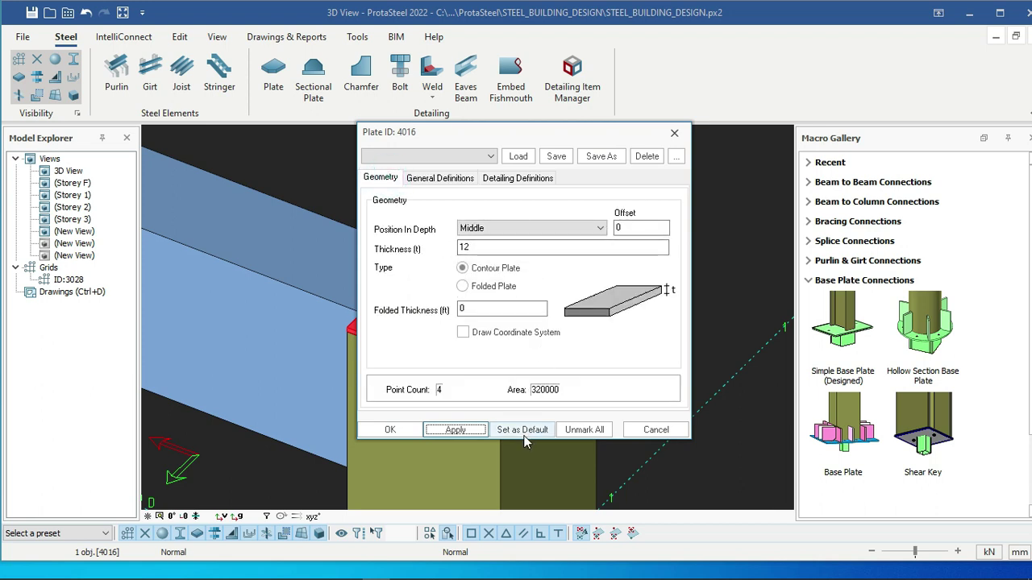
left_click(426, 433)
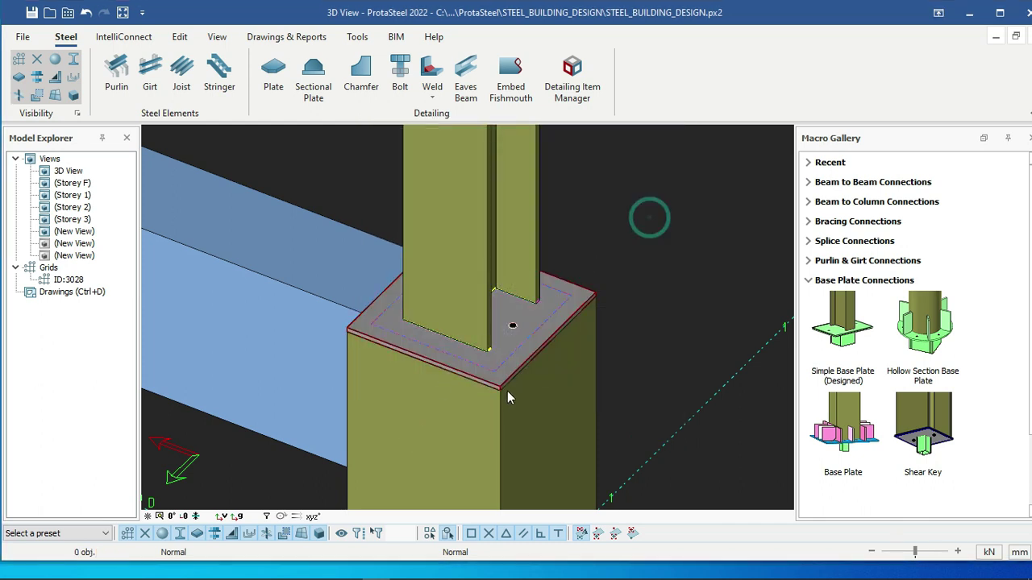
- Change the base plate's hole group to 16 mm diameter bolts with the 8.8_BOLT assembly, first washer and thread in material enabled
scroll(510, 316, "up", 2)
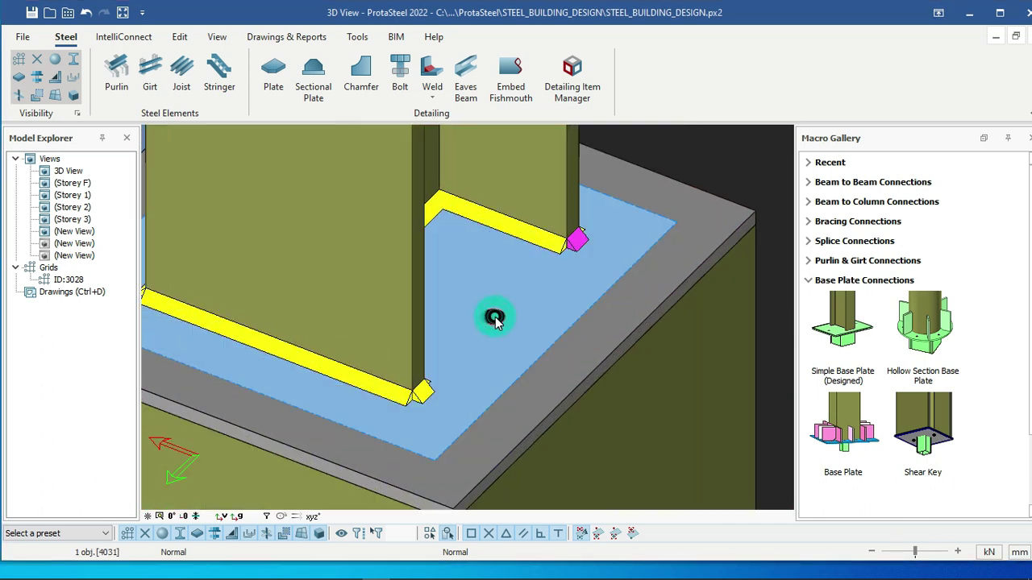
double_click(495, 320)
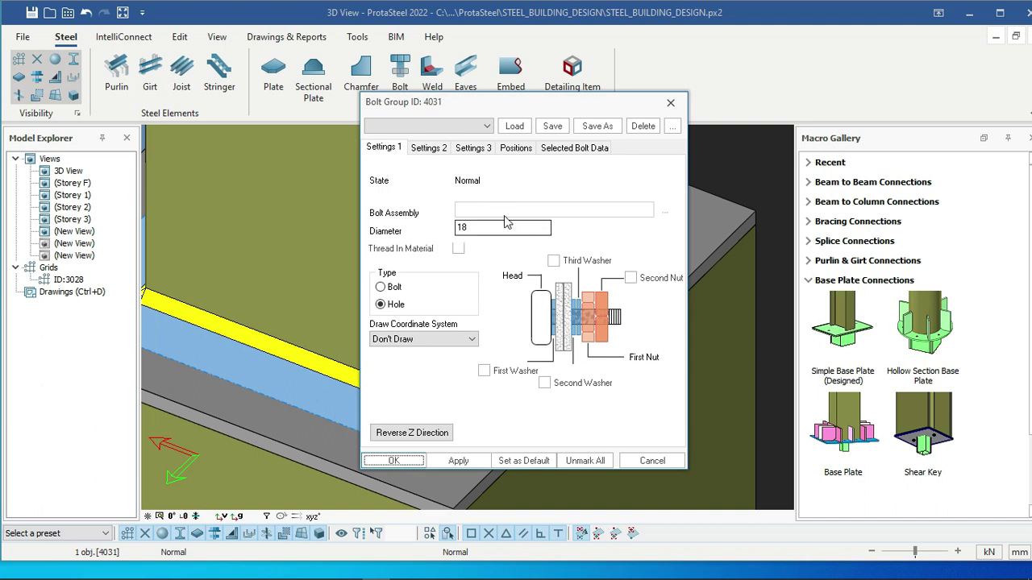
left_click_drag(480, 228, 435, 238)
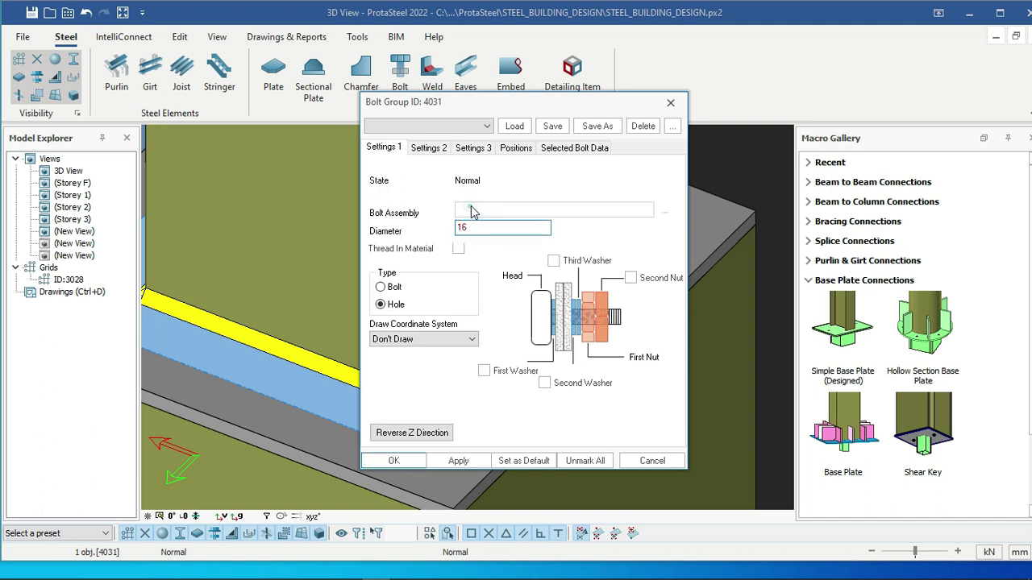
left_click(379, 287)
left_click(476, 211)
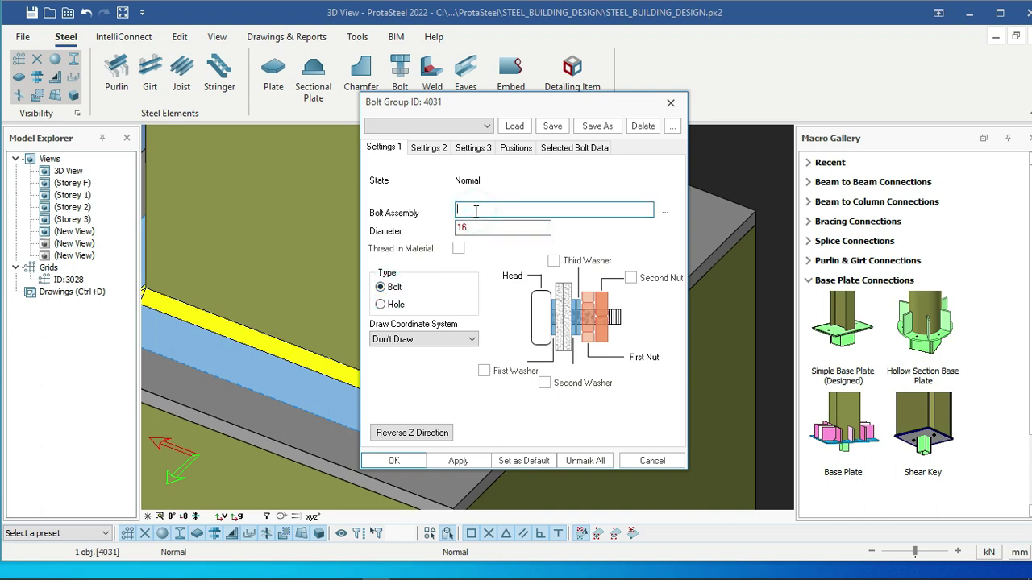
right_click(483, 214)
left_click(520, 275)
left_click(495, 373)
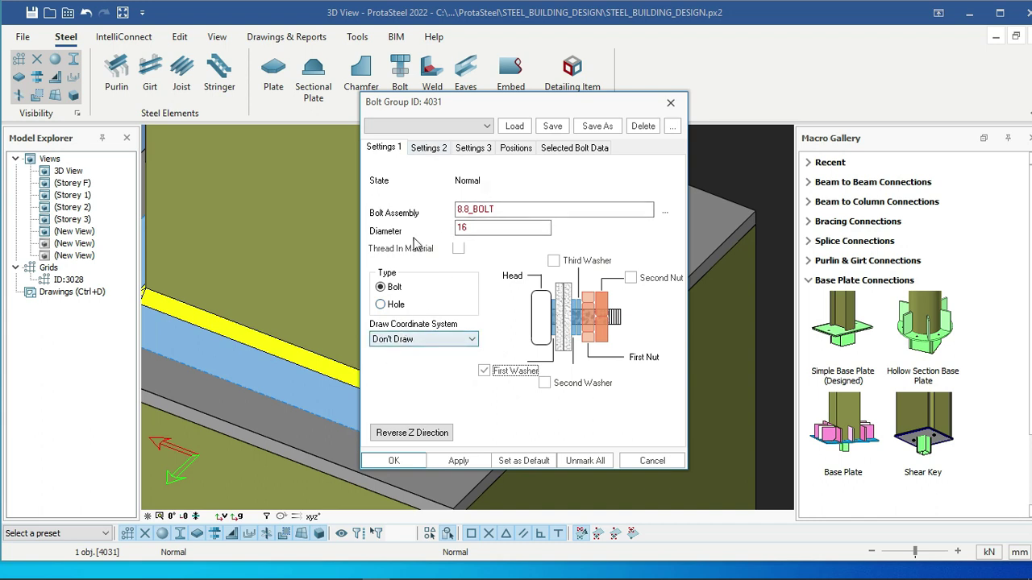
left_click(417, 150)
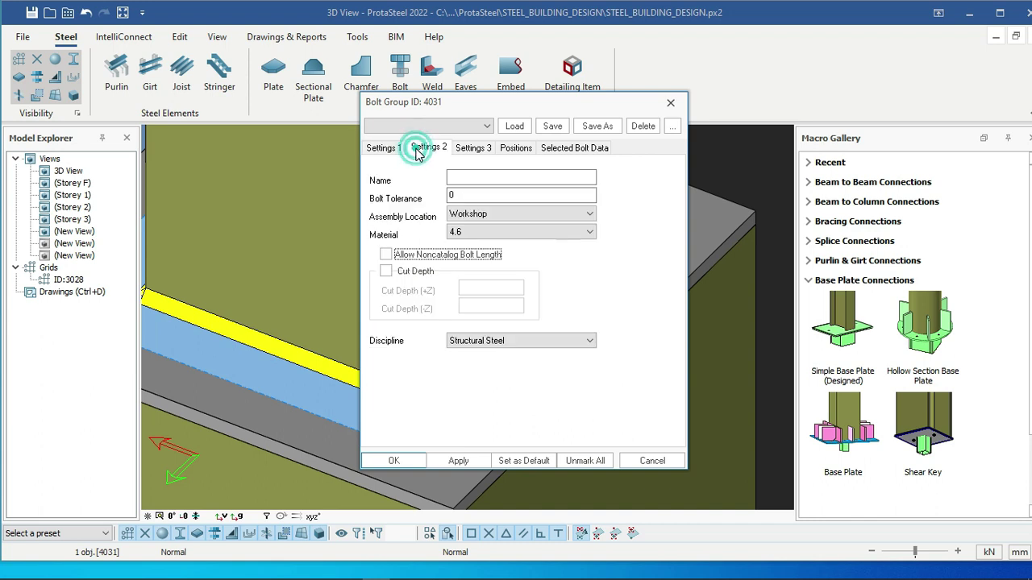
left_click(395, 148)
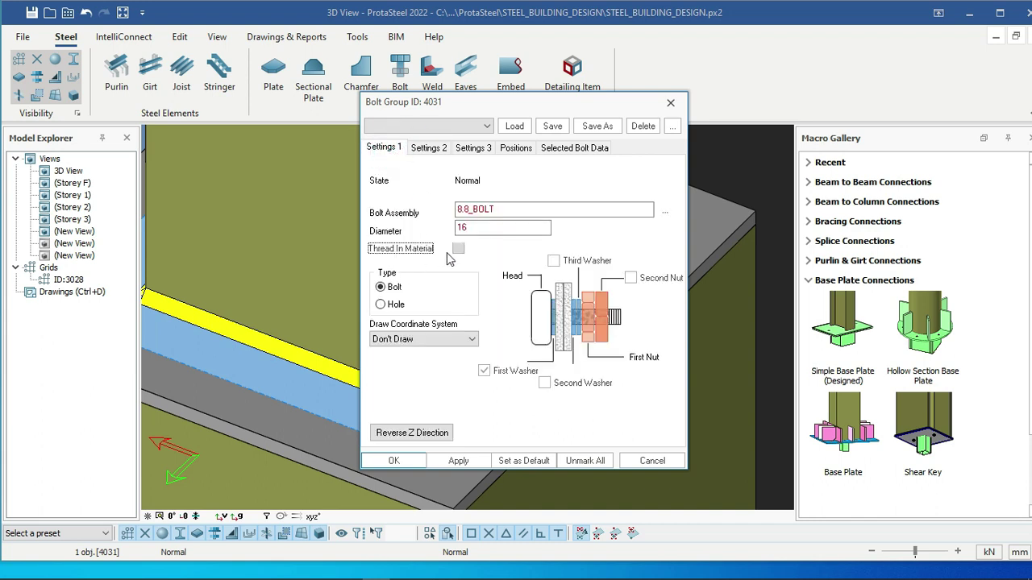
left_click(456, 249)
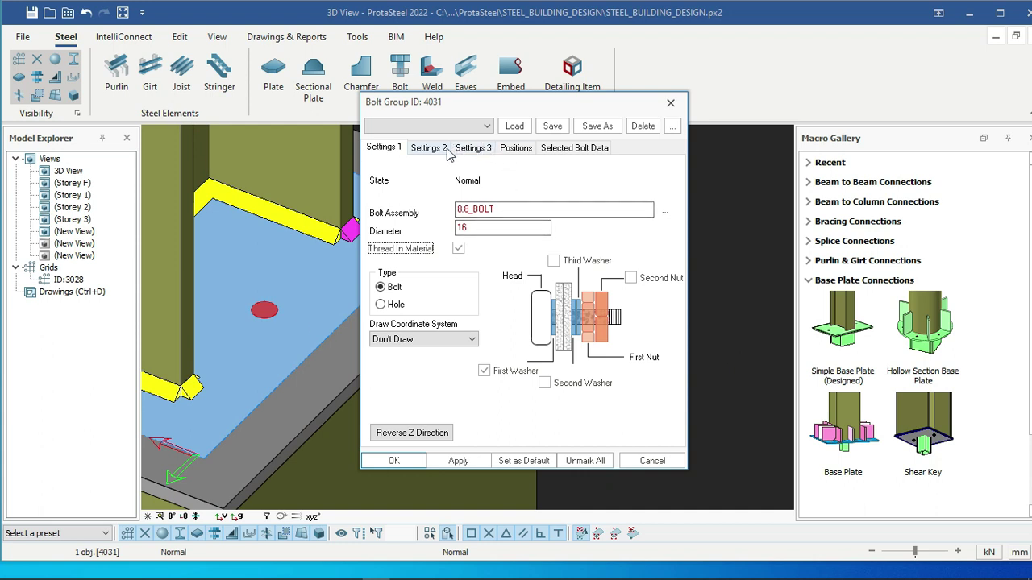
- Name the bolt group M16 BOLT, set its bolt tolerance to 2 and its assembly location to Site
left_click(513, 150)
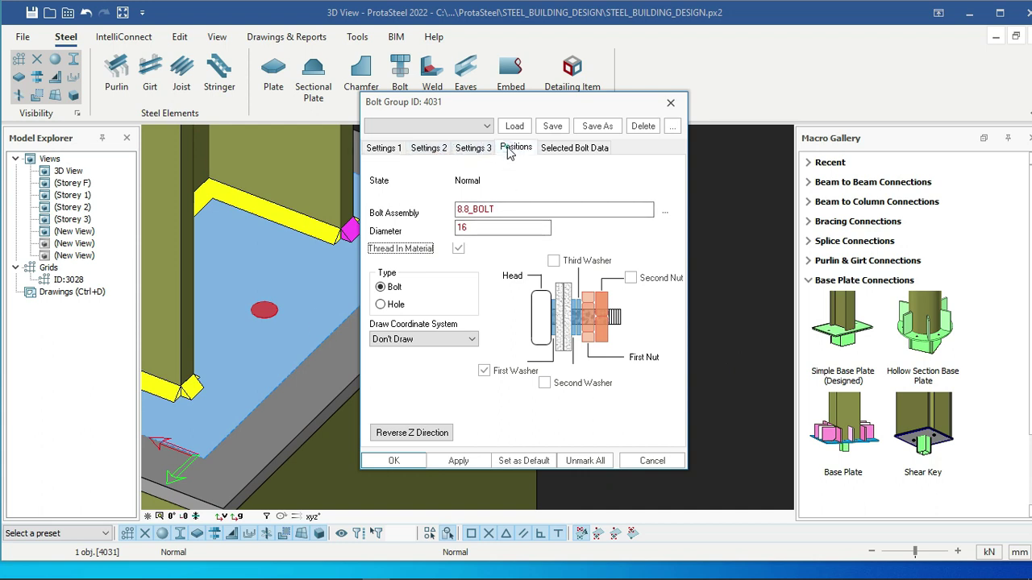
left_click(428, 150)
left_click(504, 152)
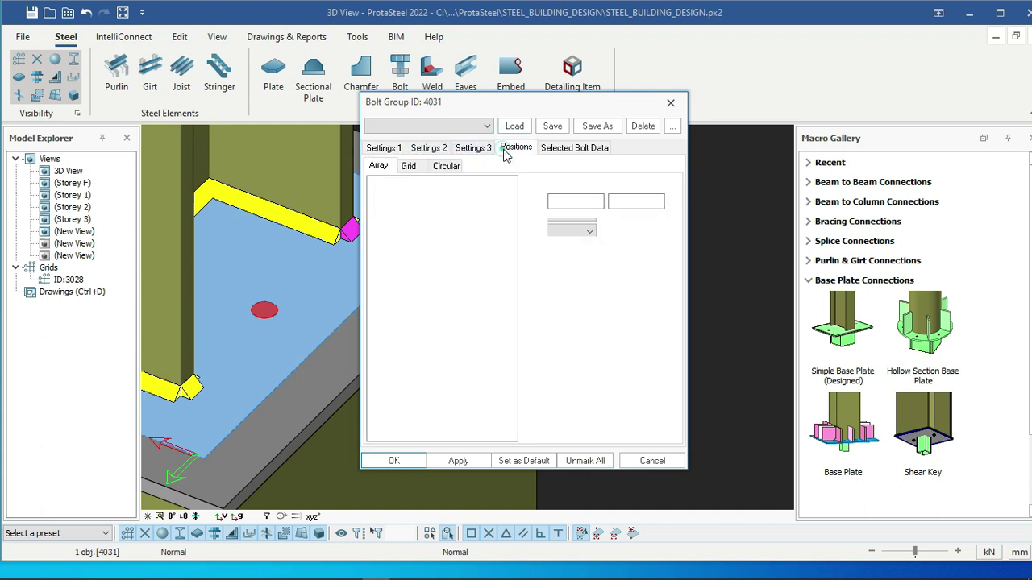
left_click(425, 150)
left_click(464, 179)
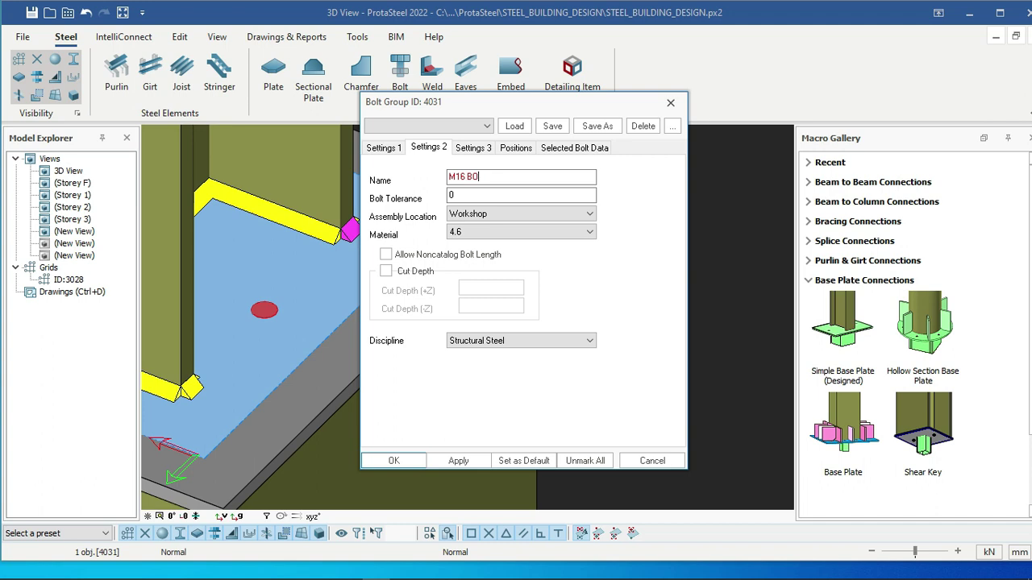
double_click(458, 194)
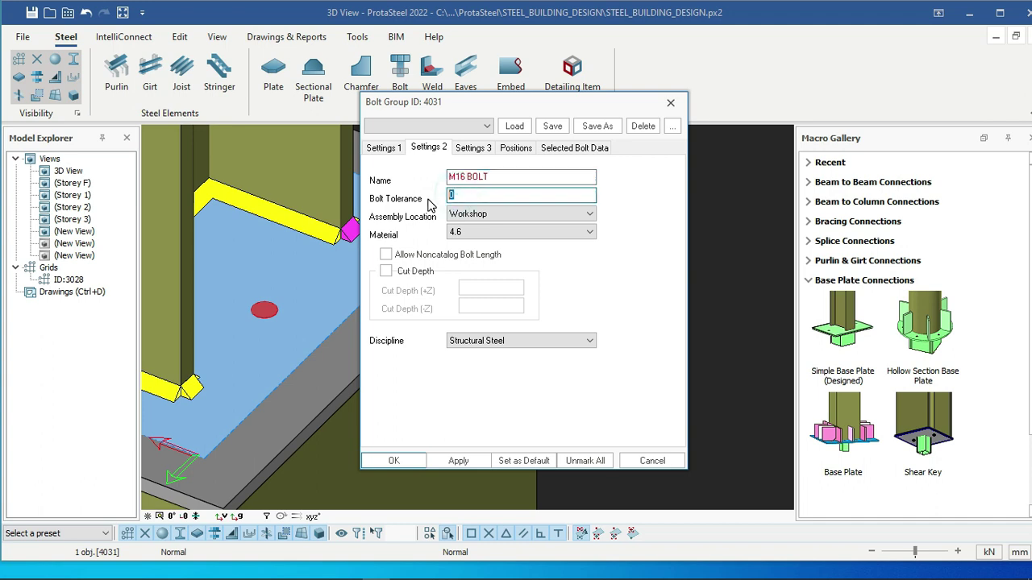
left_click(499, 212)
left_click(494, 238)
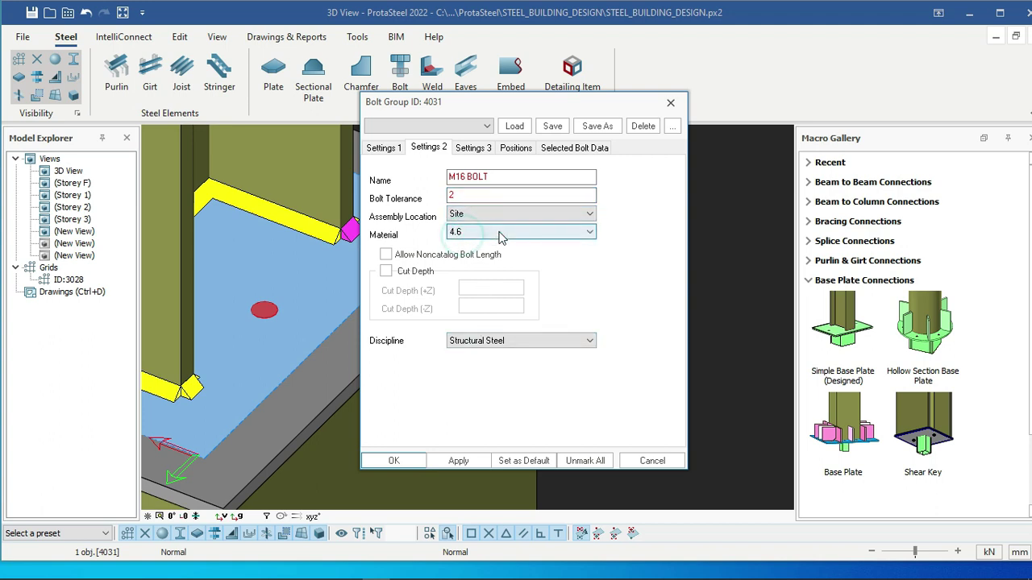
- Delete the x -108, y 0 bolt position and update the remaining one to x 165, y 165
left_click(511, 149)
left_click(390, 192)
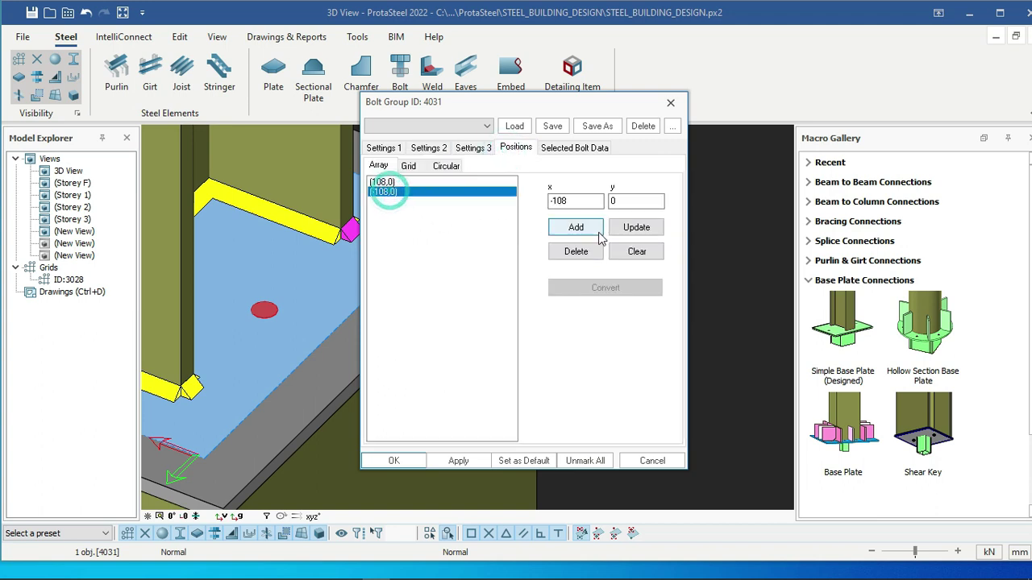
left_click(575, 252)
left_click(382, 183)
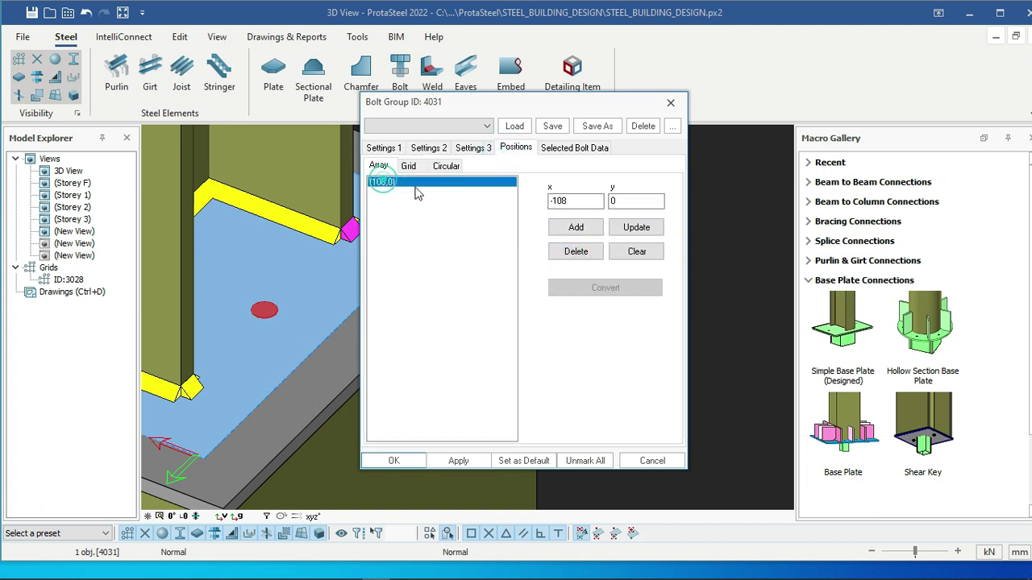
double_click(569, 200)
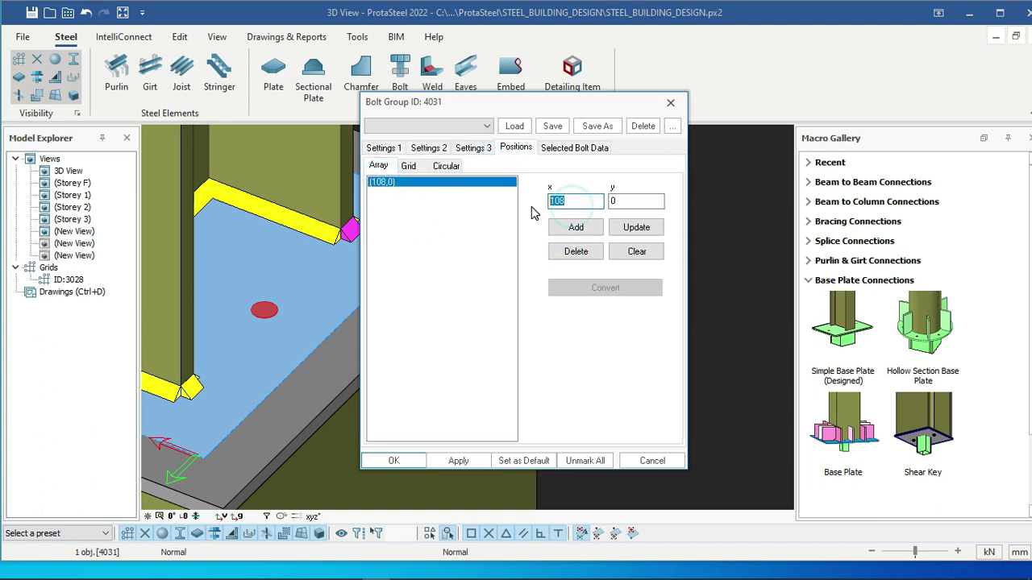
double_click(611, 203)
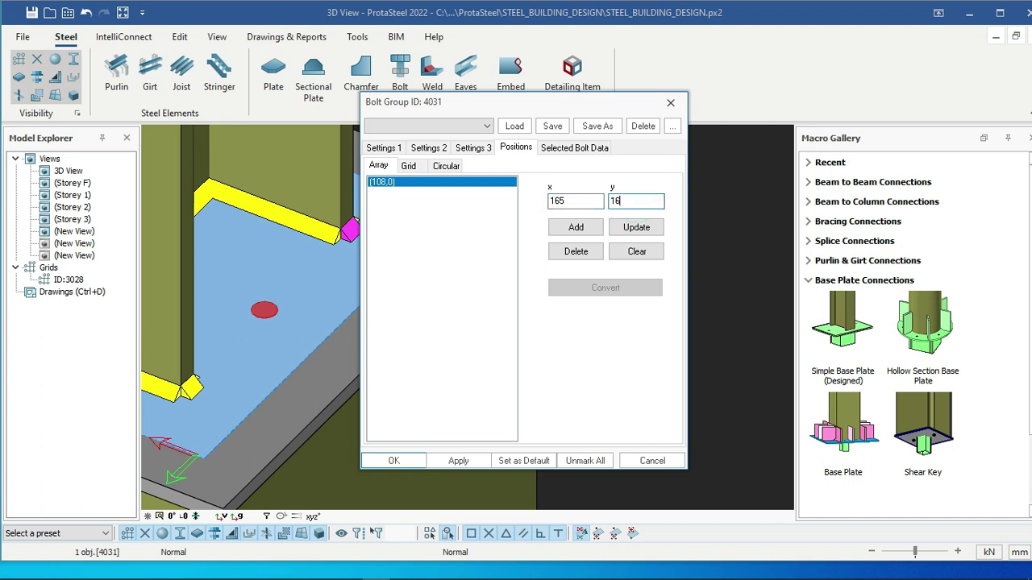
type("165")
left_click(614, 228)
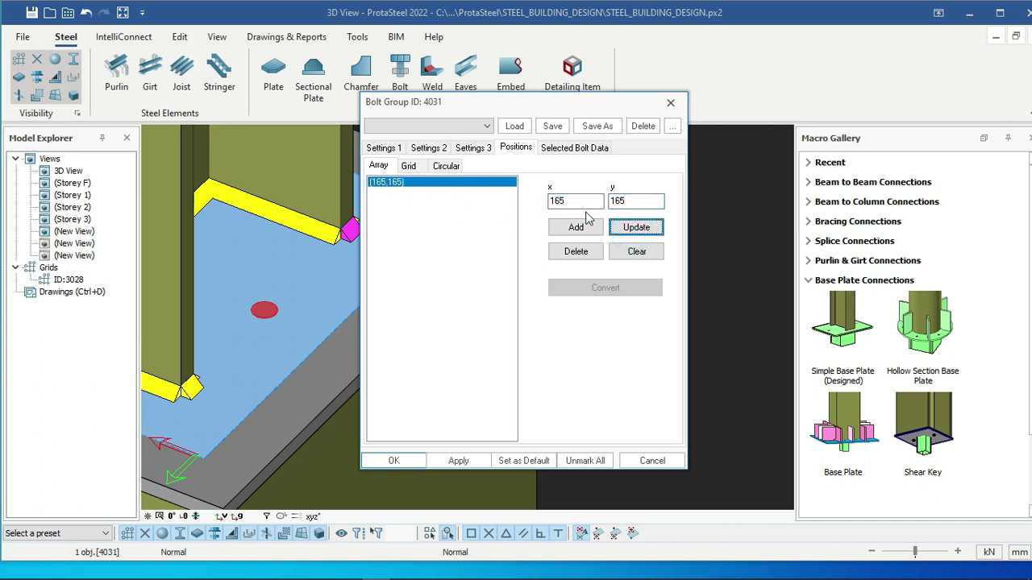
- Add two more bolt positions to the array, setting both the second and third entries to x -165, y 165
left_click(558, 227)
left_click(401, 192)
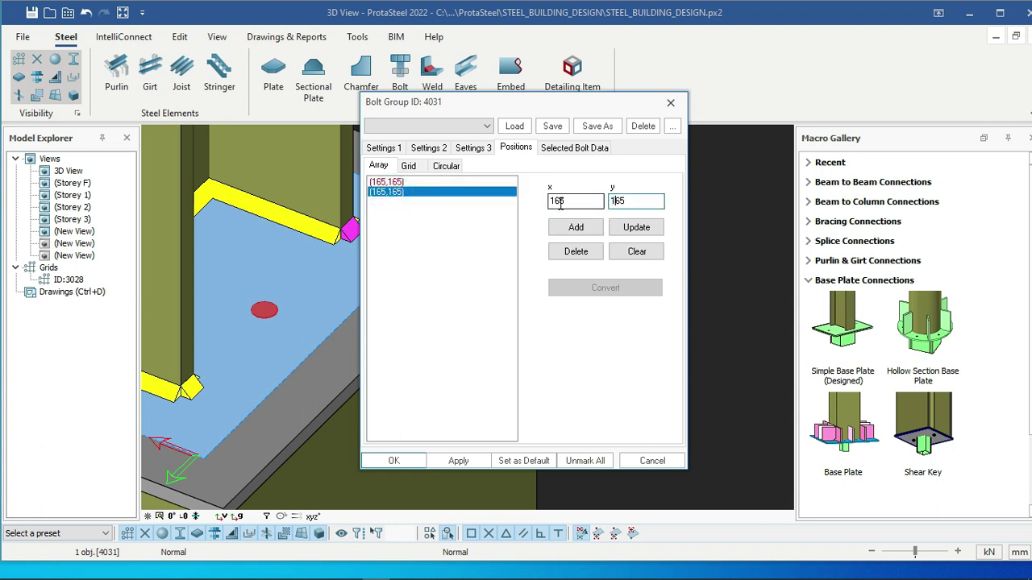
left_click(551, 202)
type("-")
scroll(281, 297, "down", 6)
scroll(265, 285, "up", 1)
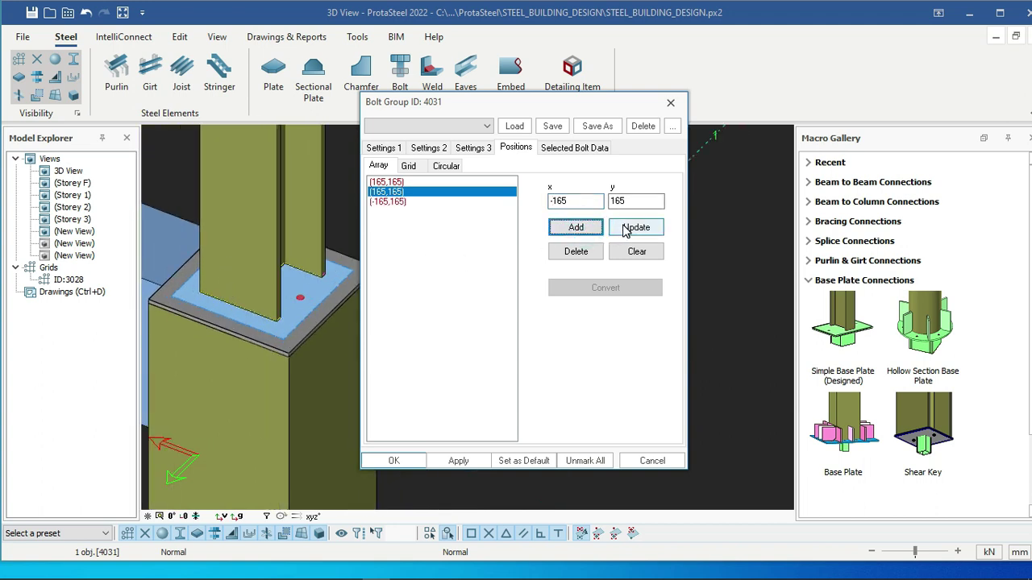
left_click(626, 229)
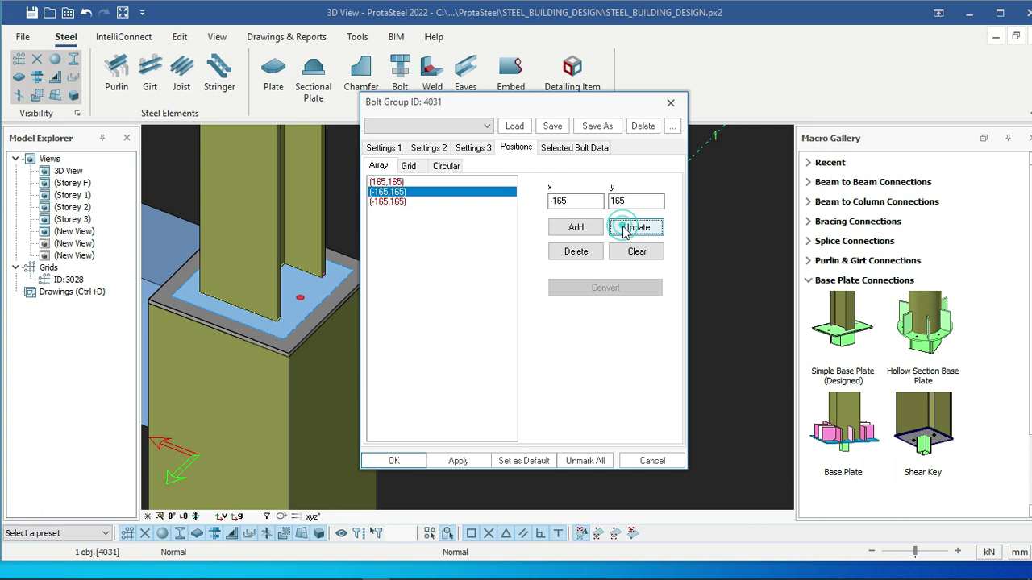
- Change the third bolt position in the array to x 165, y -165
left_click(380, 203)
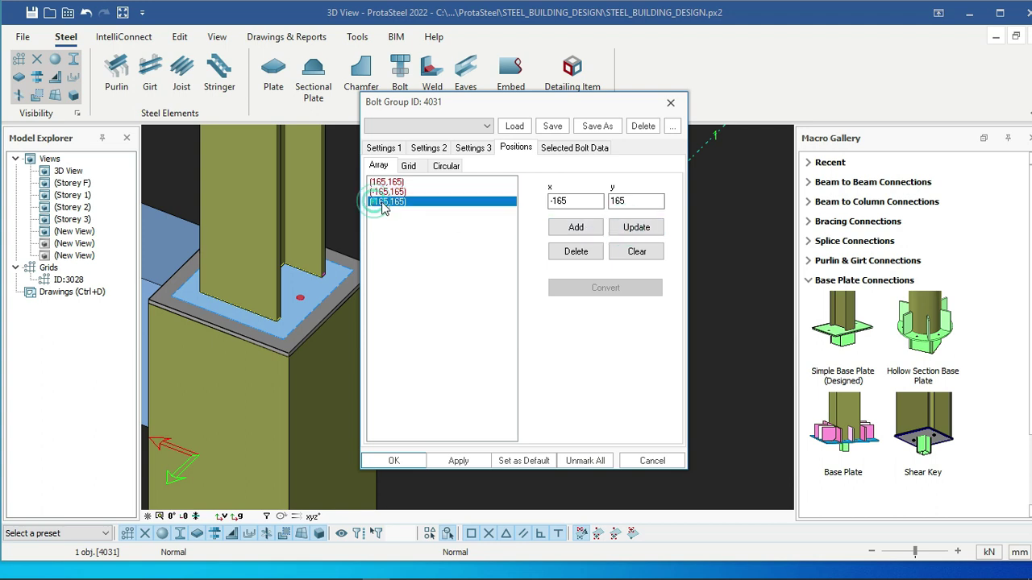
left_click(612, 202)
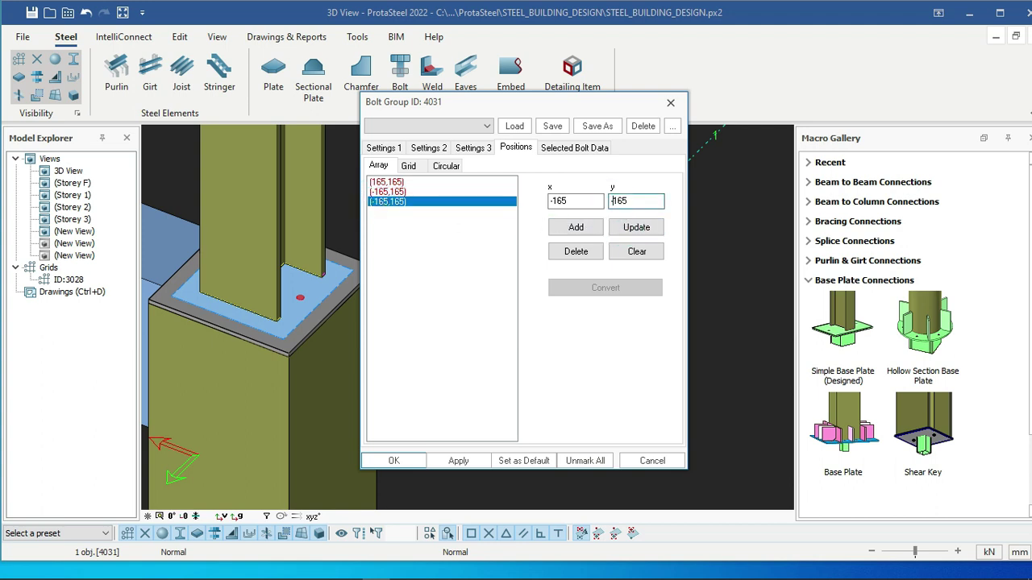
left_click(553, 202)
left_click_drag(553, 202, 546, 205)
left_click(636, 227)
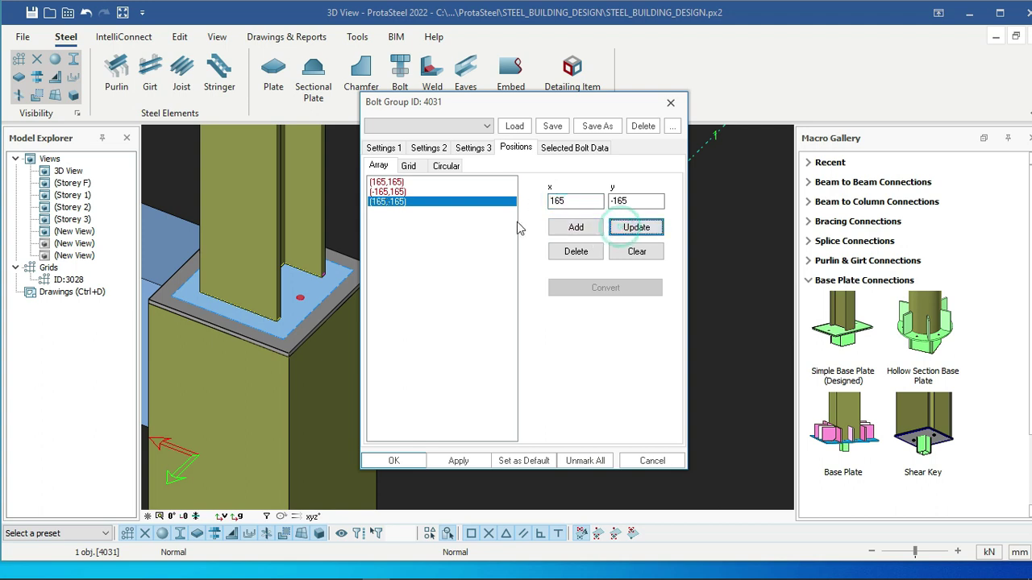
- Add a fourth bolt position at x -165, y -165 and apply the positions to the bolt group
left_click(576, 228)
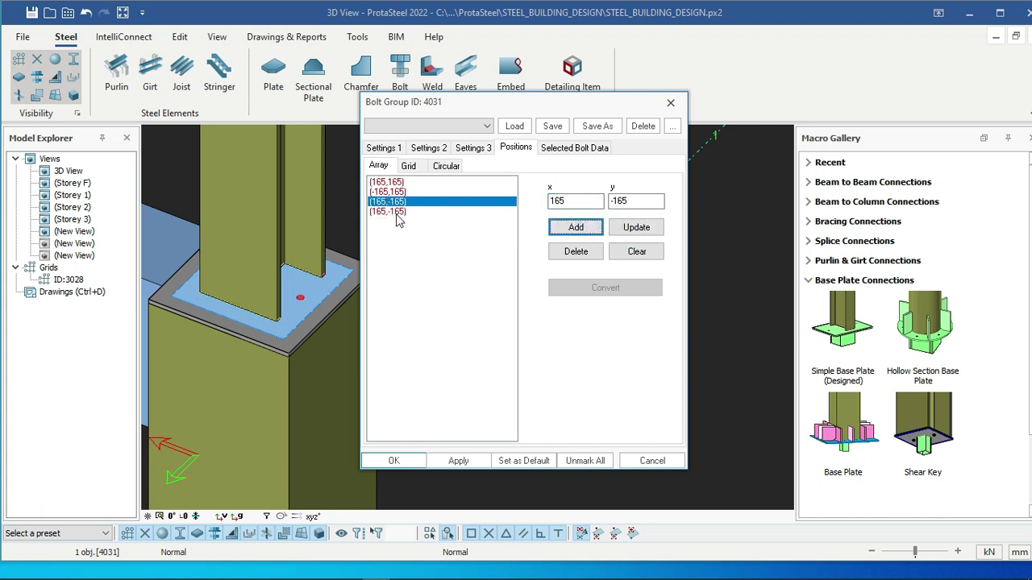
left_click(551, 204)
key("BackSpace")
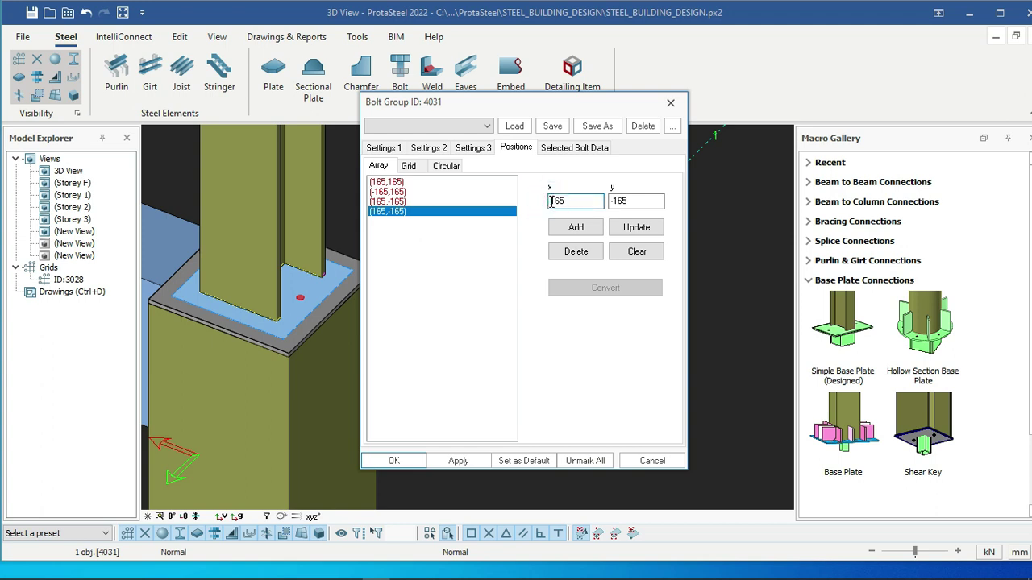
type("-")
left_click(626, 228)
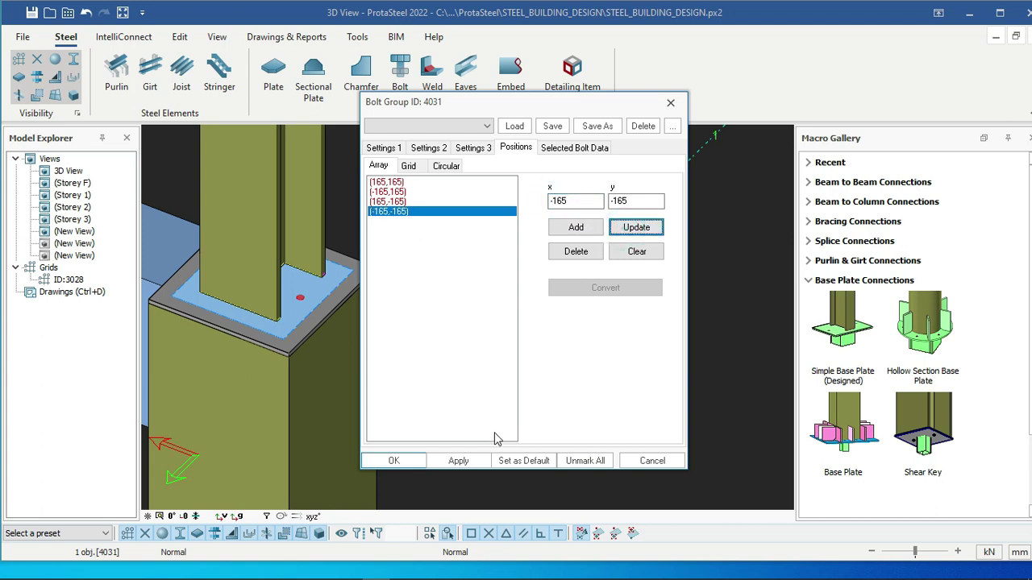
left_click(458, 460)
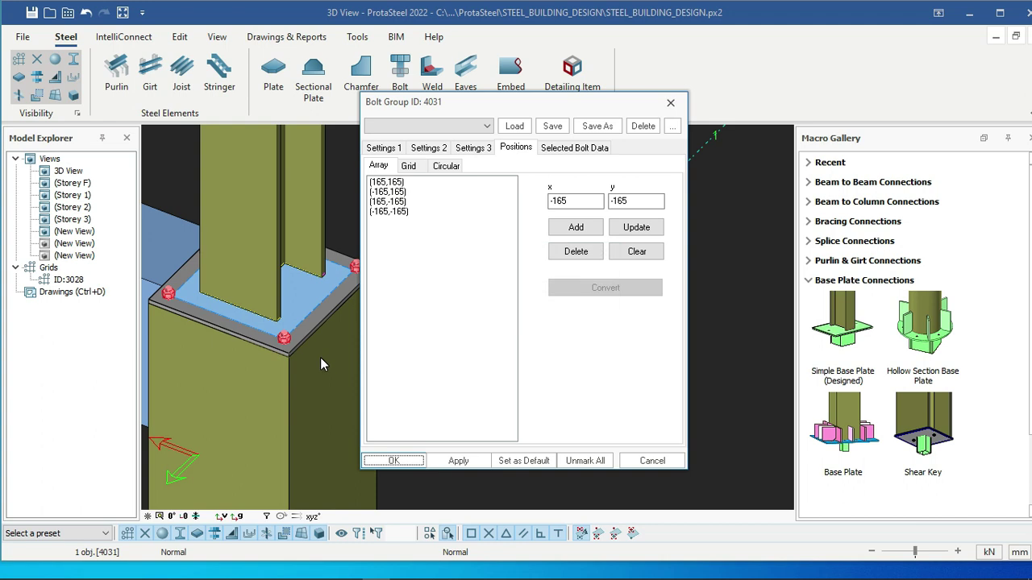
- Enable the first washer for the 16 mm bolt group, apply it and close the bolt group settings
scroll(294, 345, "up", 5)
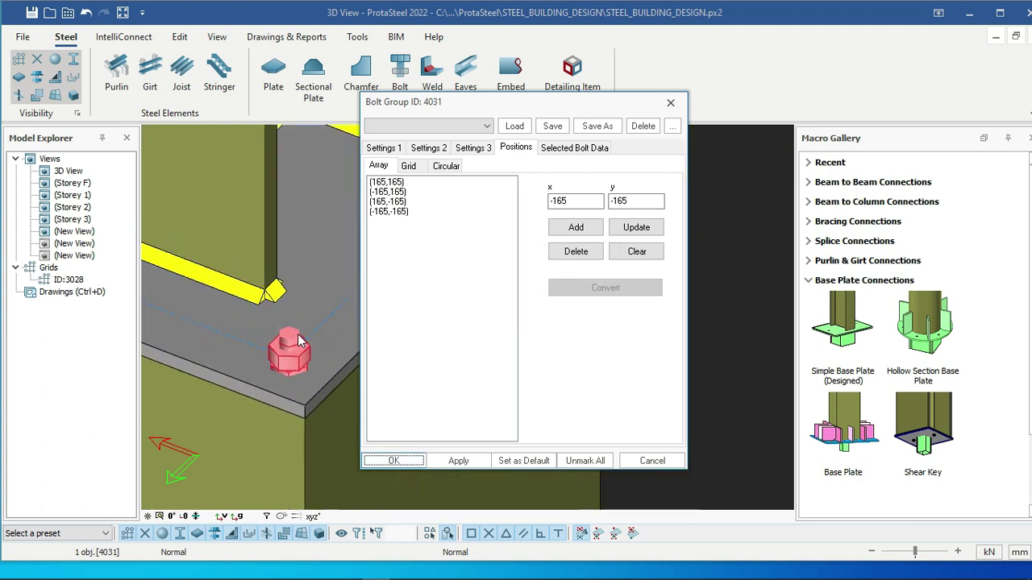
scroll(298, 342, "down", 1)
left_click(384, 147)
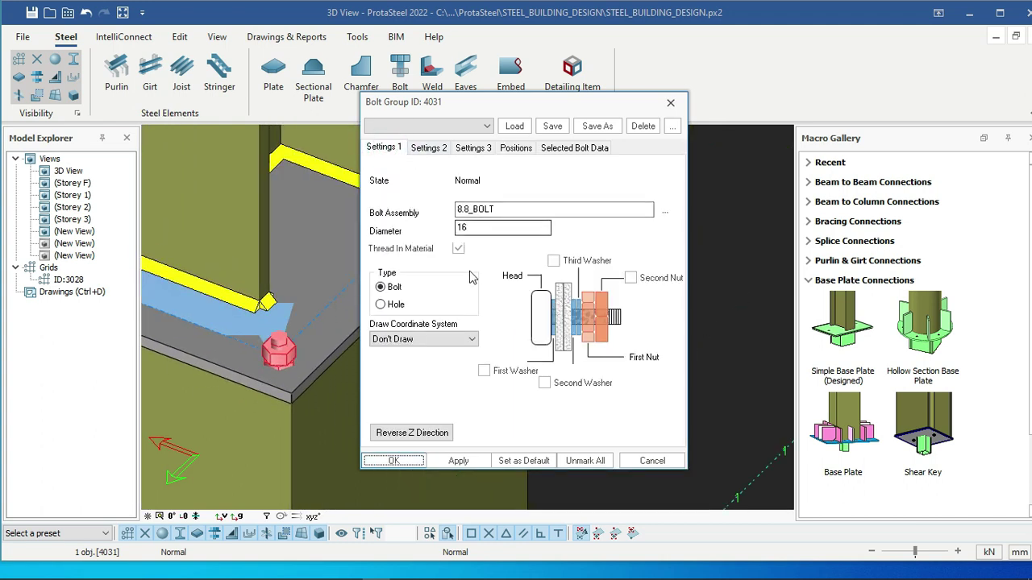
left_click(487, 371)
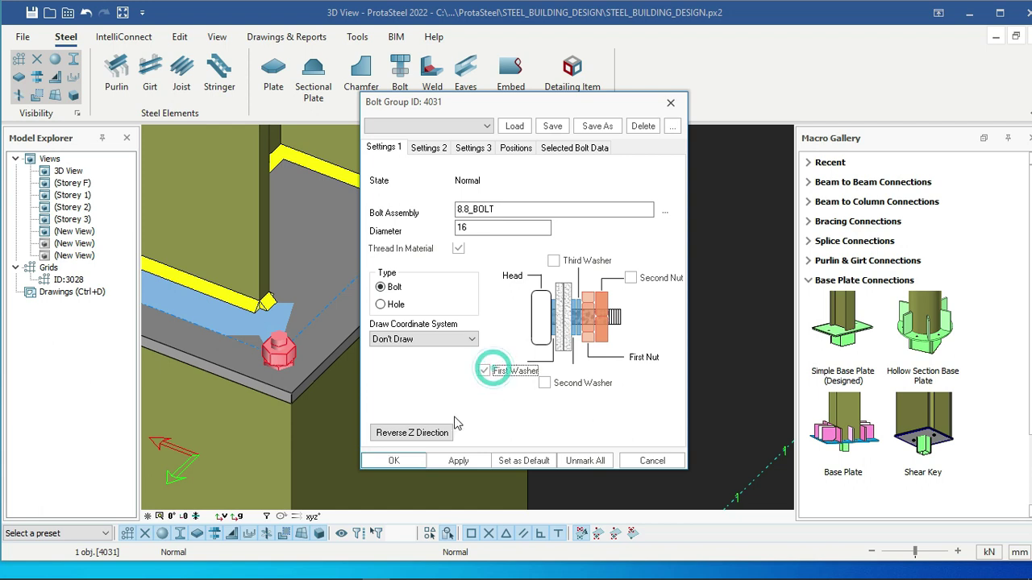
left_click(459, 461)
left_click(393, 460)
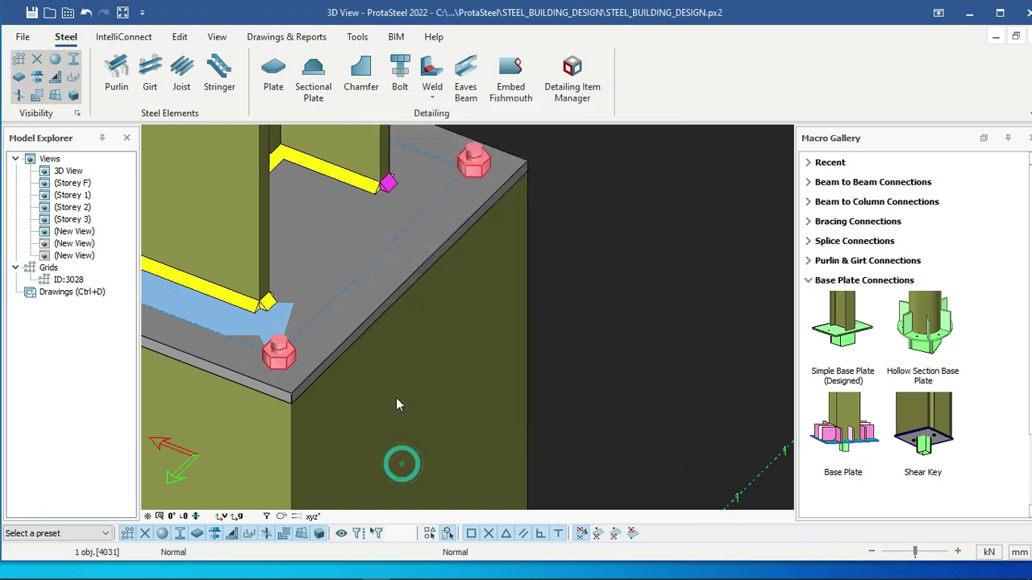
- Examine the corner bolts and base plates on the grid D columns at grids 1 and 2
scroll(419, 346, "down", 3)
scroll(451, 283, "up", 1)
scroll(456, 276, "up", 2)
scroll(535, 271, "down", 3)
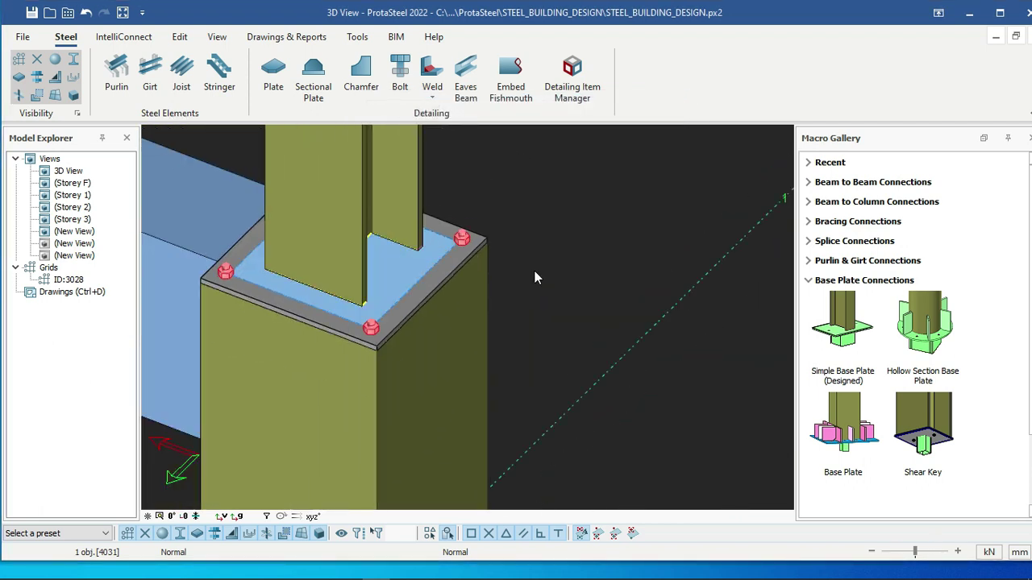
scroll(410, 310, "up", 3)
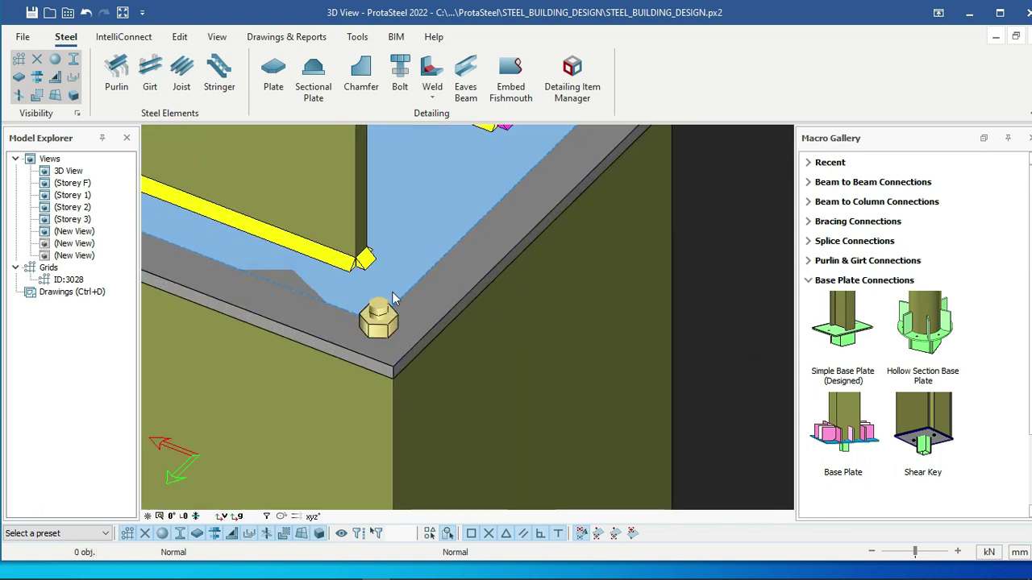
scroll(392, 292, "down", 4)
scroll(347, 235, "down", 5)
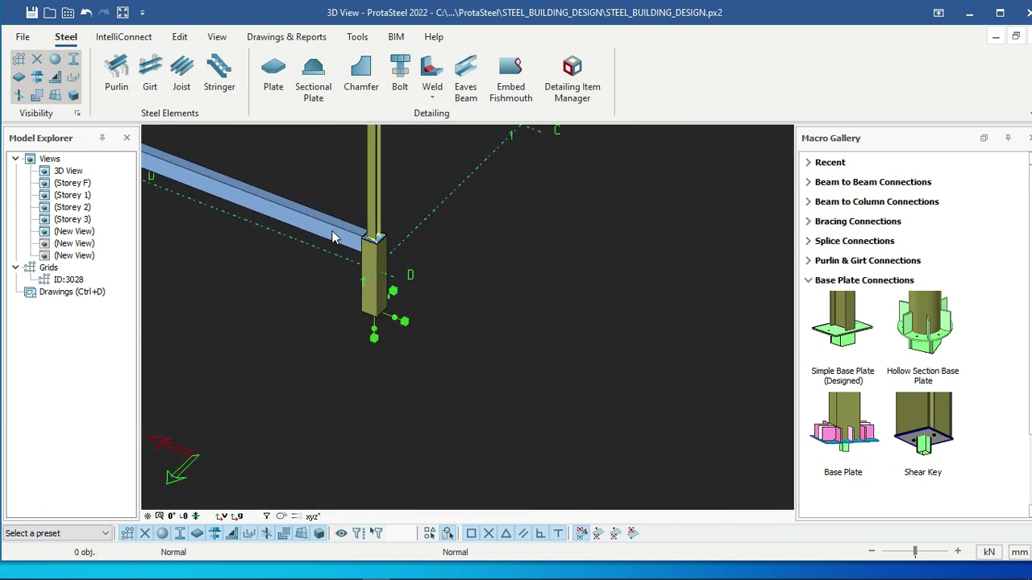
scroll(278, 232, "up", 2)
scroll(278, 232, "up", 2)
scroll(277, 227, "down", 3)
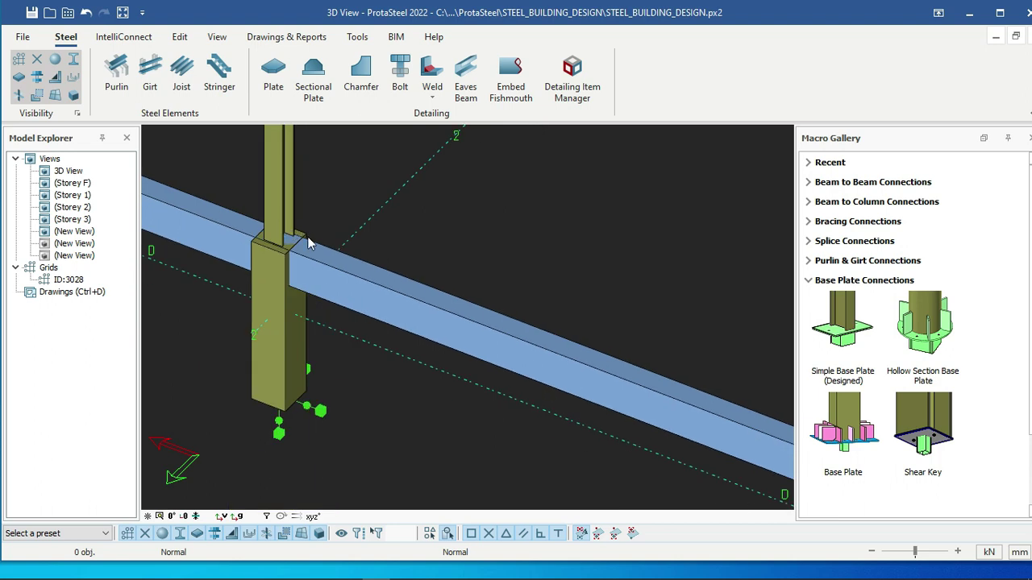
scroll(271, 222, "up", 3)
scroll(306, 222, "down", 2)
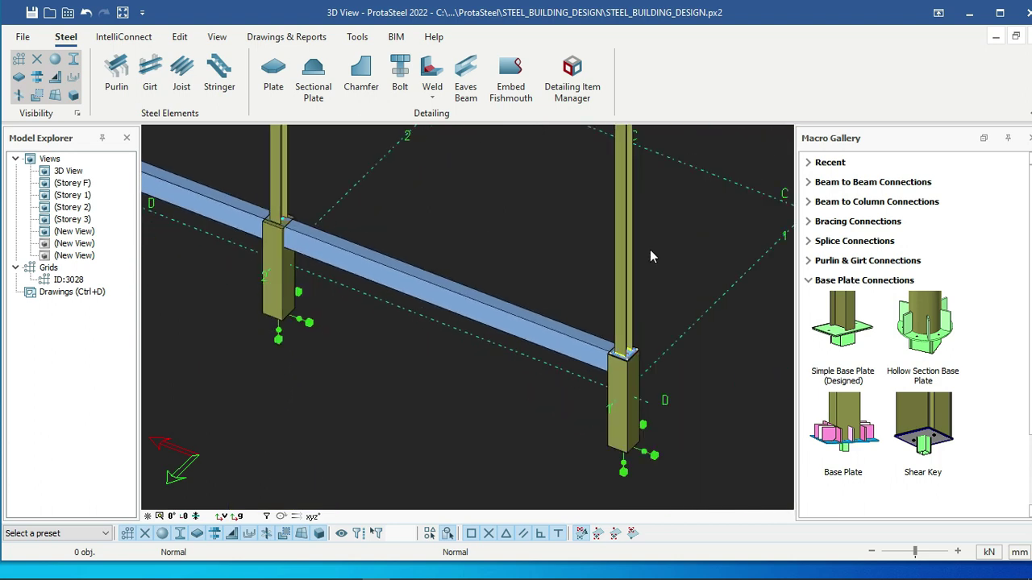
scroll(651, 252, "up", 2)
scroll(596, 299, "down", 5)
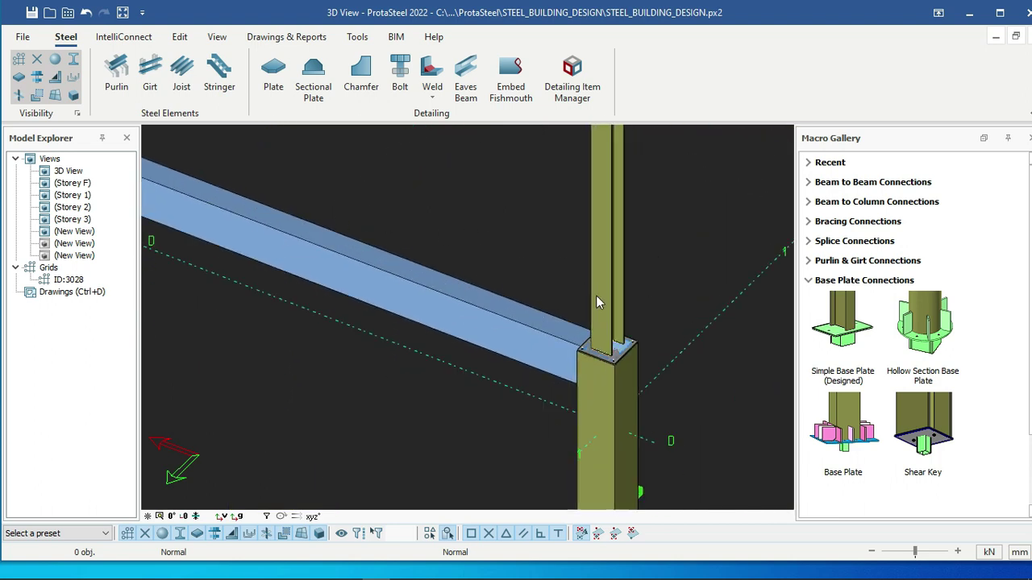
scroll(486, 297, "up", 6)
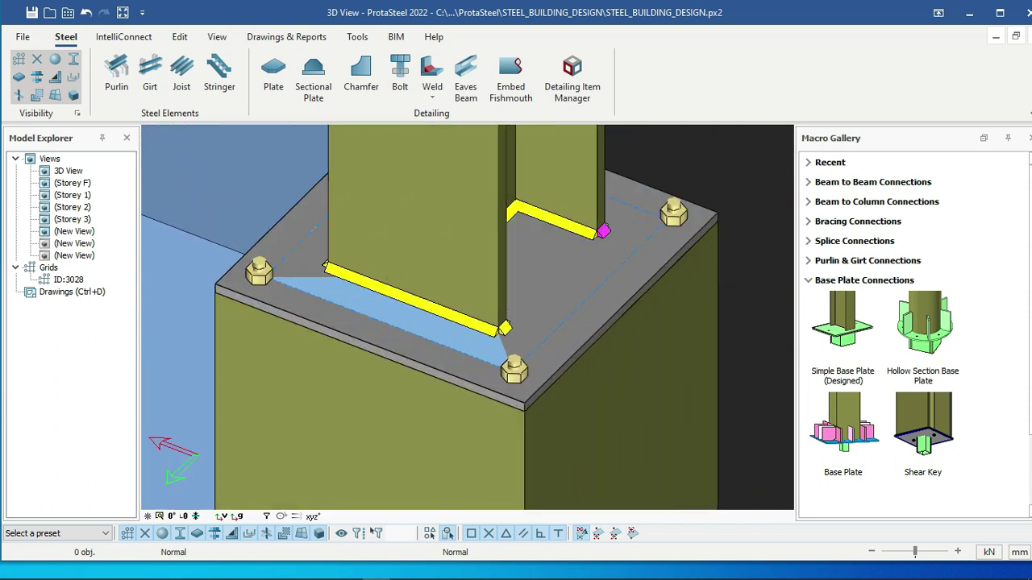
scroll(369, 256, "down", 2)
scroll(461, 261, "up", 1)
scroll(530, 234, "down", 1)
- Inspect the base plate, its bolts and the pedestal at grid D/1 from several directions
middle_click_drag(528, 280, 385, 360, "ctrl")
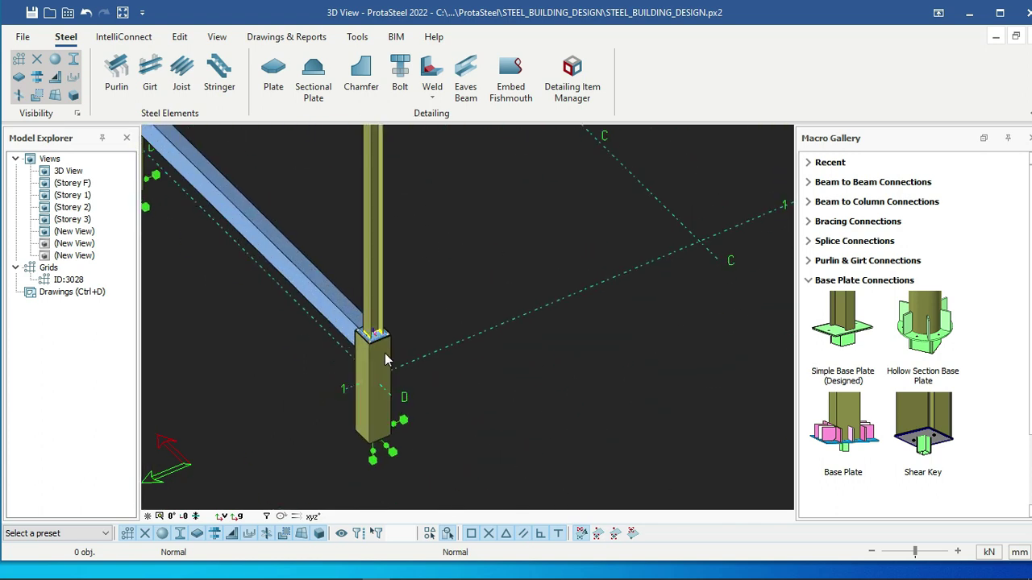
scroll(377, 337, "up", 2)
left_click(389, 349)
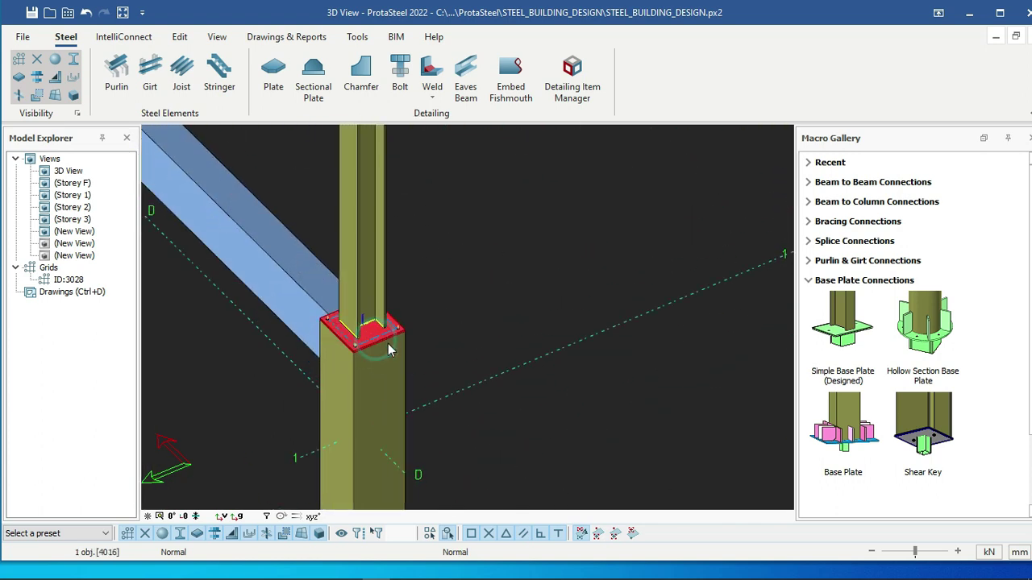
left_click(395, 364)
middle_click_drag(395, 364, 701, 323)
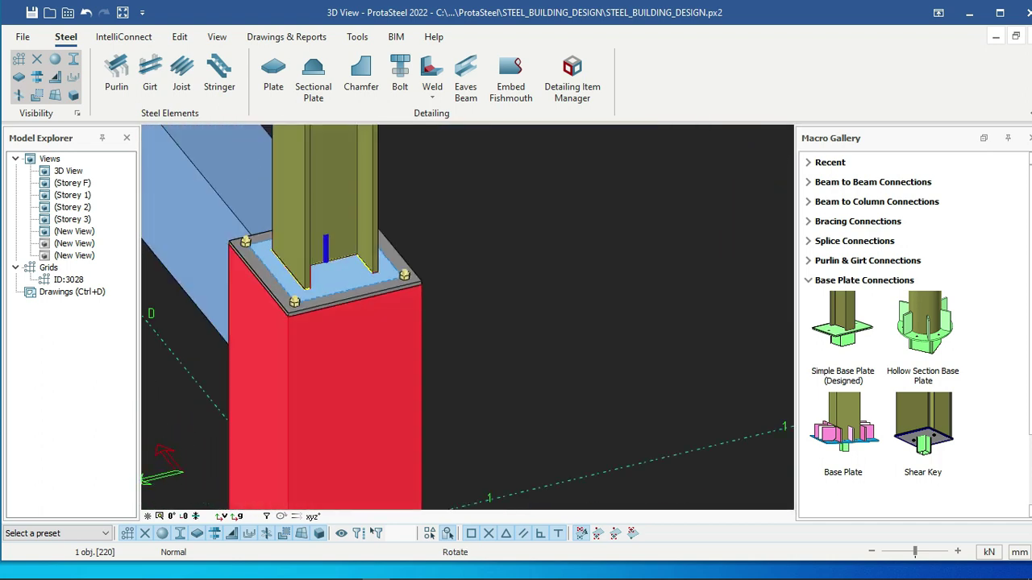
scroll(305, 284, "up", 3)
middle_click_drag(305, 284, 529, 315)
mouse_move(459, 303)
middle_mouse_down()
mouse_move(565, 309)
mouse_move(443, 287)
mouse_move(431, 300)
mouse_move(388, 303)
mouse_move(161, 303)
mouse_move(153, 282)
mouse_move(213, 370)
middle_mouse_up()
middle_click_drag(358, 233, 386, 322)
scroll(345, 274, "down", 6)
scroll(391, 342, "down", 7)
- Go to the purlins on the roof truss near grid D and show the Purlin & Girt Connections macros
scroll(471, 271, "up", 8)
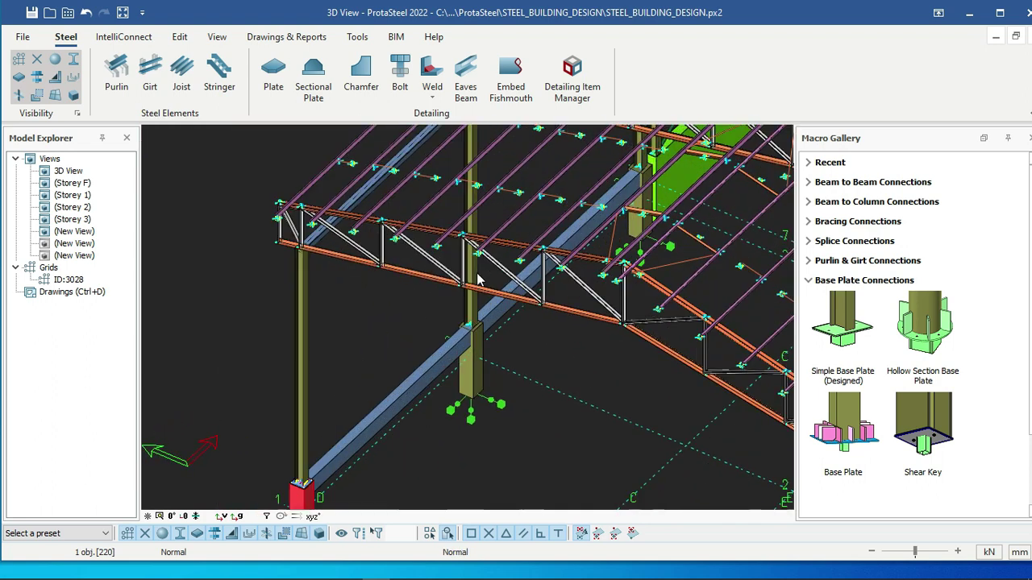
scroll(480, 227, "up", 6)
middle_click_drag(589, 174, 451, 272)
scroll(445, 273, "down", 3)
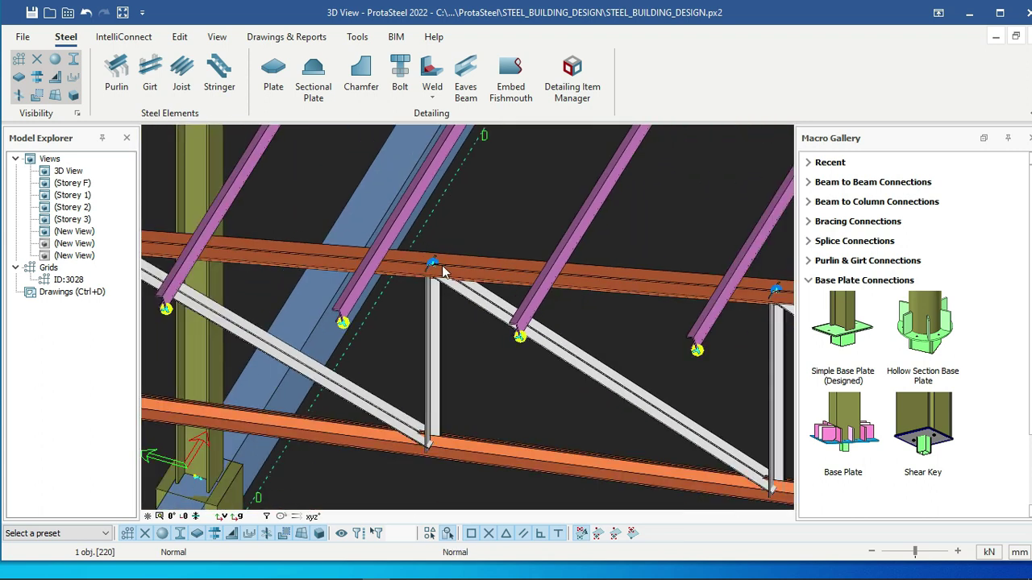
left_click(809, 261)
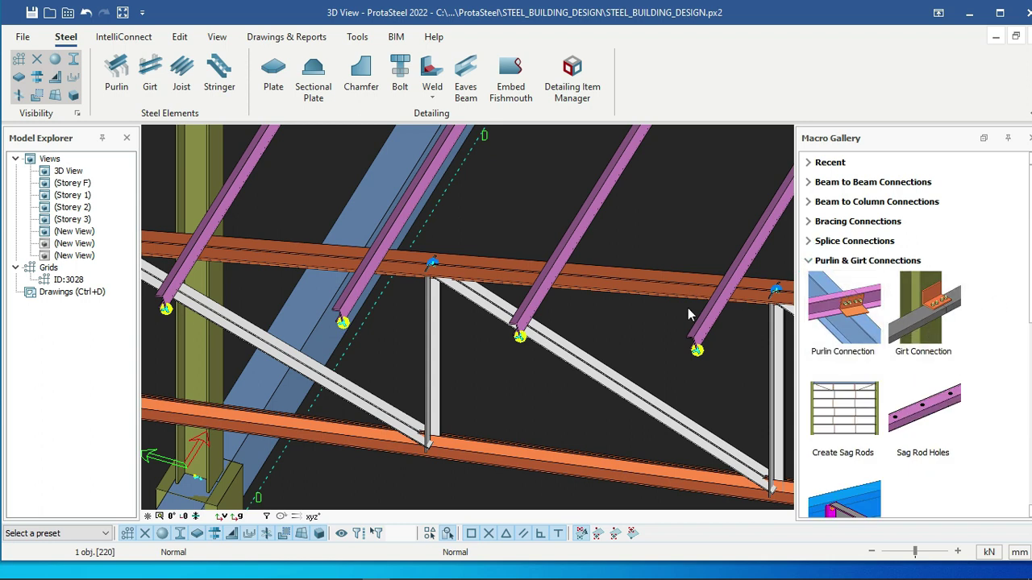
- Examine where the purlins cross the truss's top chord, selecting the members to check them, and clear the selection
scroll(518, 229, "down", 2)
scroll(545, 270, "up", 3)
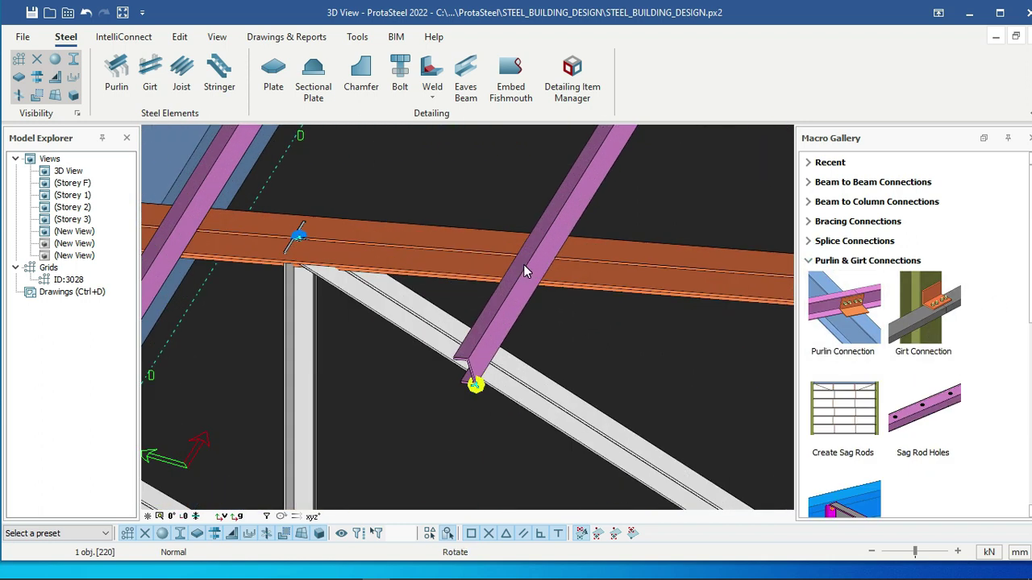
right_click(524, 264)
left_click(542, 255)
left_click(549, 244)
scroll(541, 255, "down", 2)
middle_click_drag(505, 275, 644, 294)
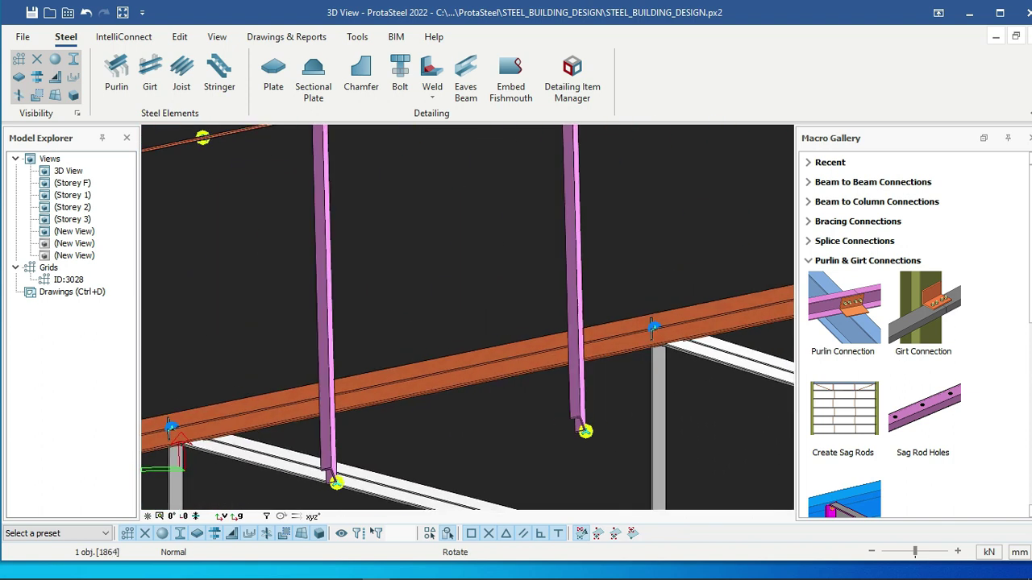
middle_click_drag(779, 264, 507, 218)
scroll(537, 308, "up", 3)
left_click(513, 260)
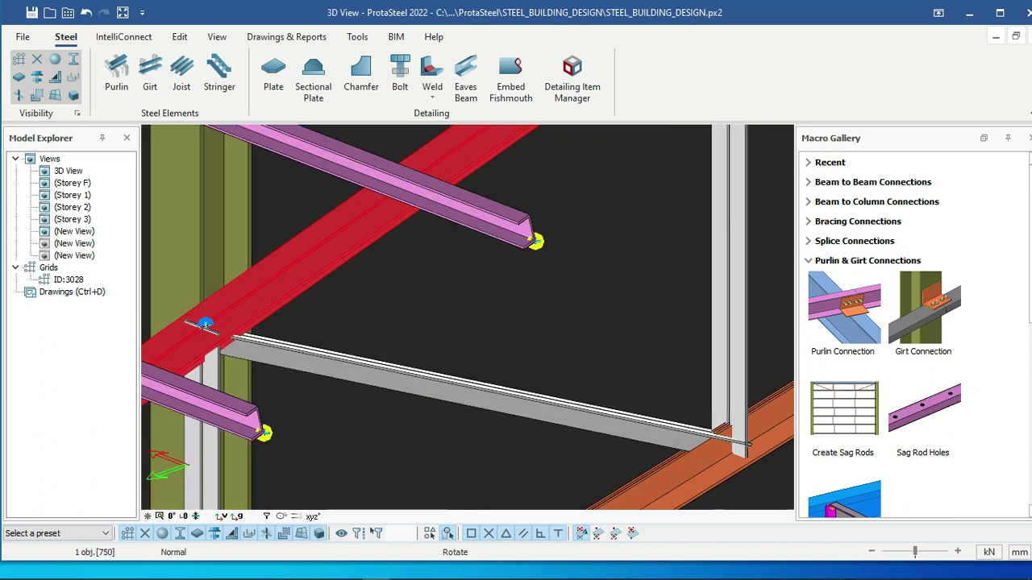
middle_click_drag(477, 290, 469, 293)
scroll(396, 192, "up", 2)
scroll(501, 199, "down", 2)
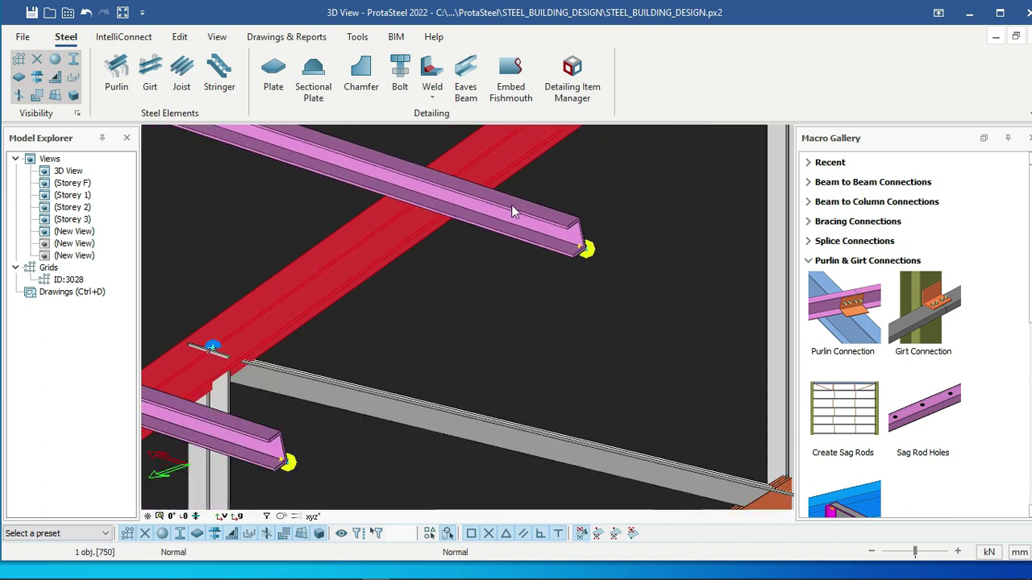
scroll(464, 190, "down", 8)
key("Escape")
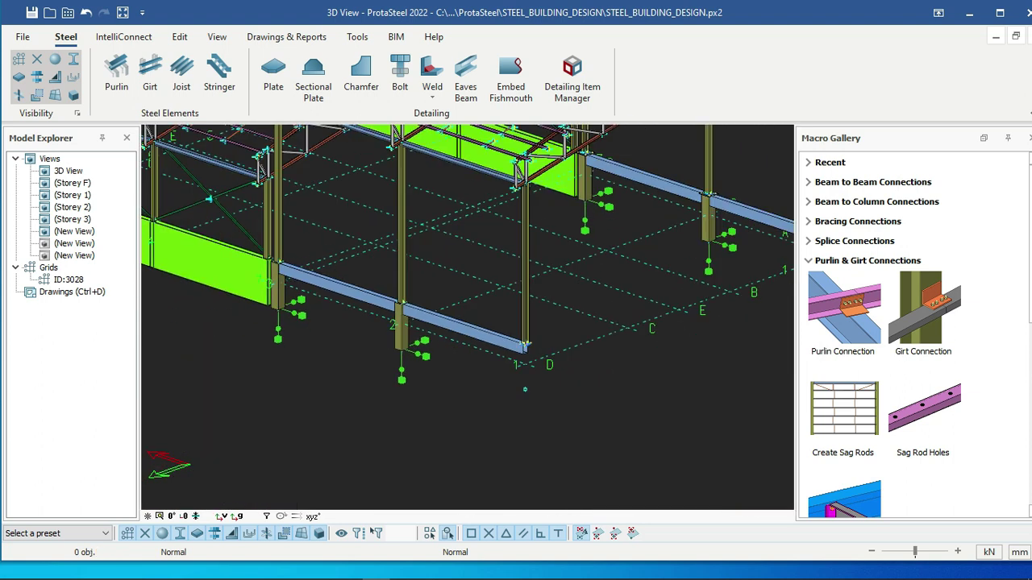
- Compare the column base plates and their bolts at grid A/1 and at the grid 9 end of the building
scroll(679, 241, "up", 10)
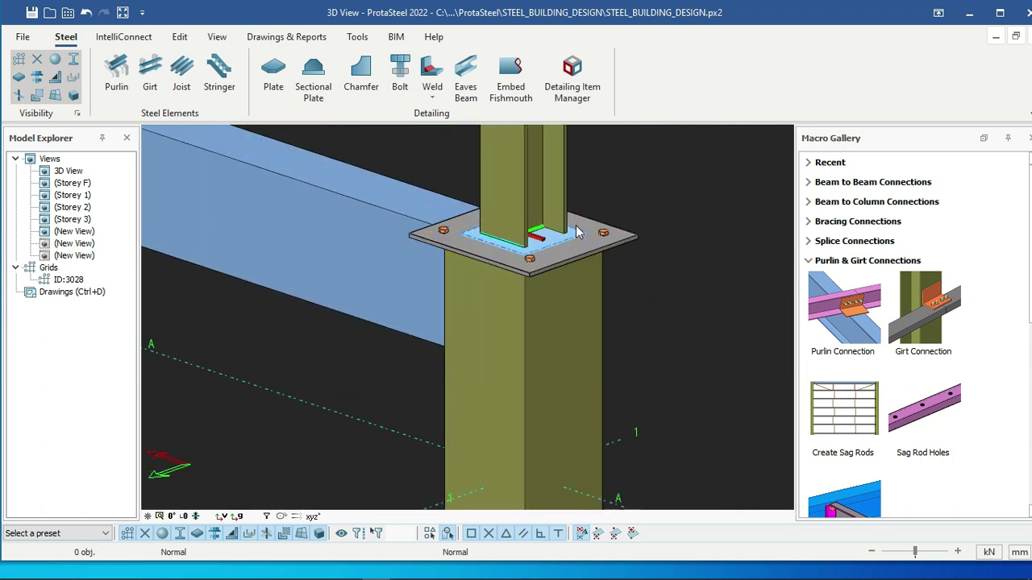
scroll(472, 276, "down", 10)
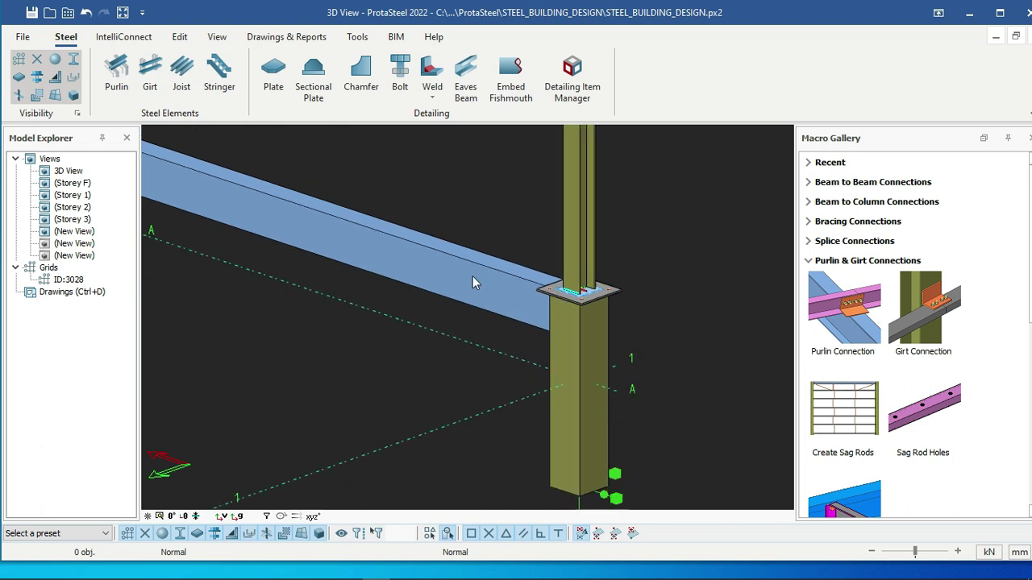
scroll(571, 287, "down", 1)
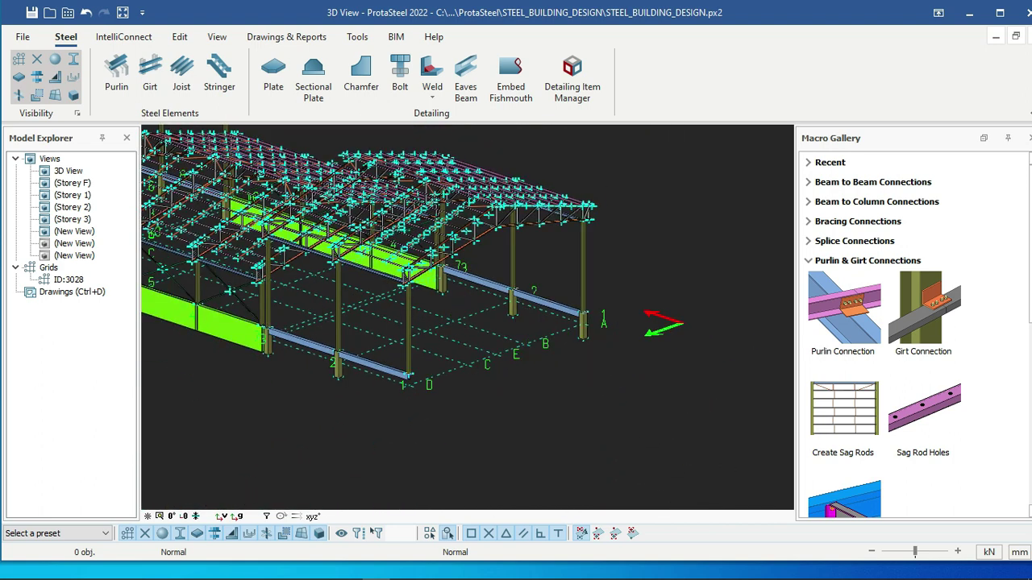
middle_click_drag(248, 284, 483, 303)
scroll(360, 288, "up", 10)
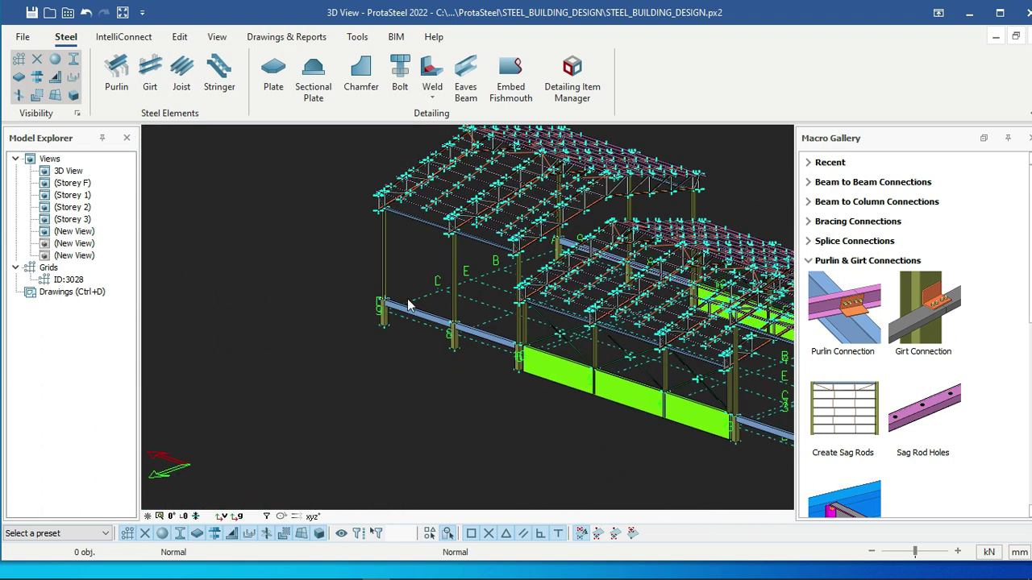
scroll(311, 288, "up", 6)
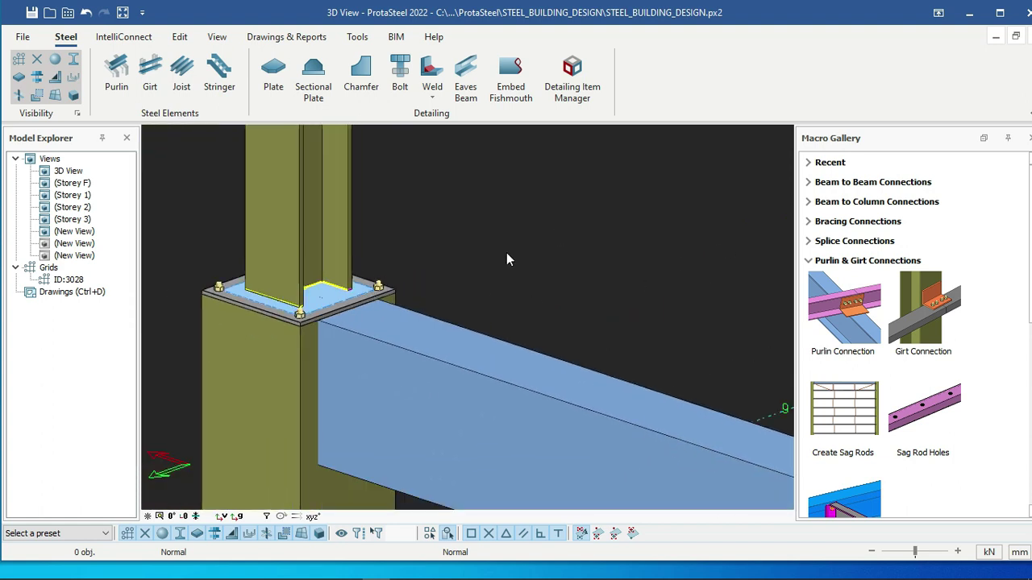
scroll(245, 266, "up", 6)
scroll(492, 283, "down", 2)
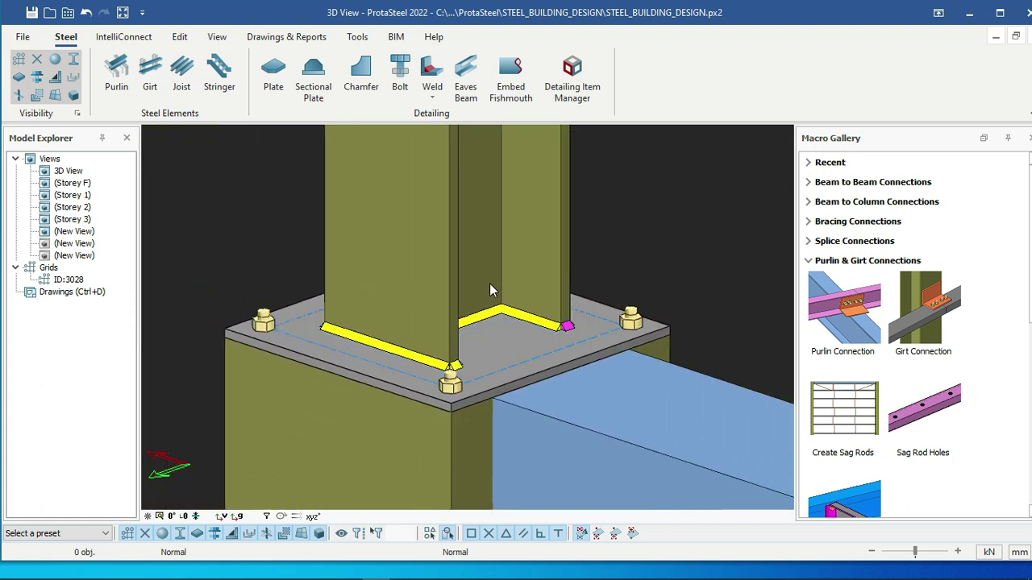